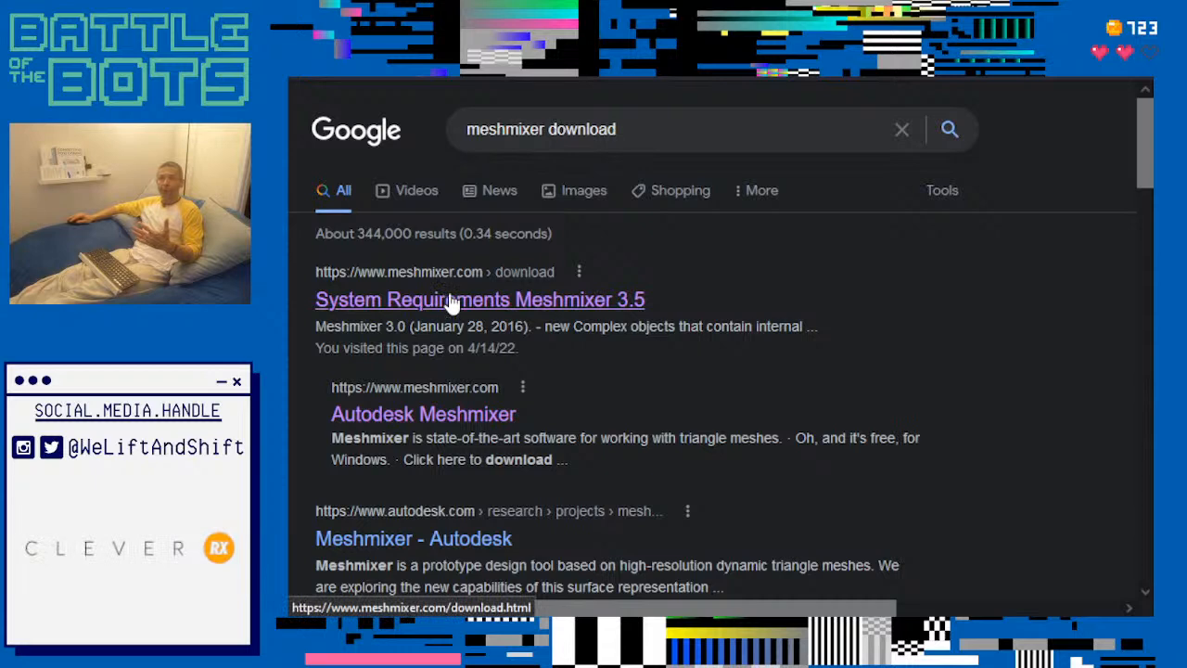
# - Open the Meshmixer 3.5 download page and review its installers, system requirements and release history
pyautogui.click(450, 299)
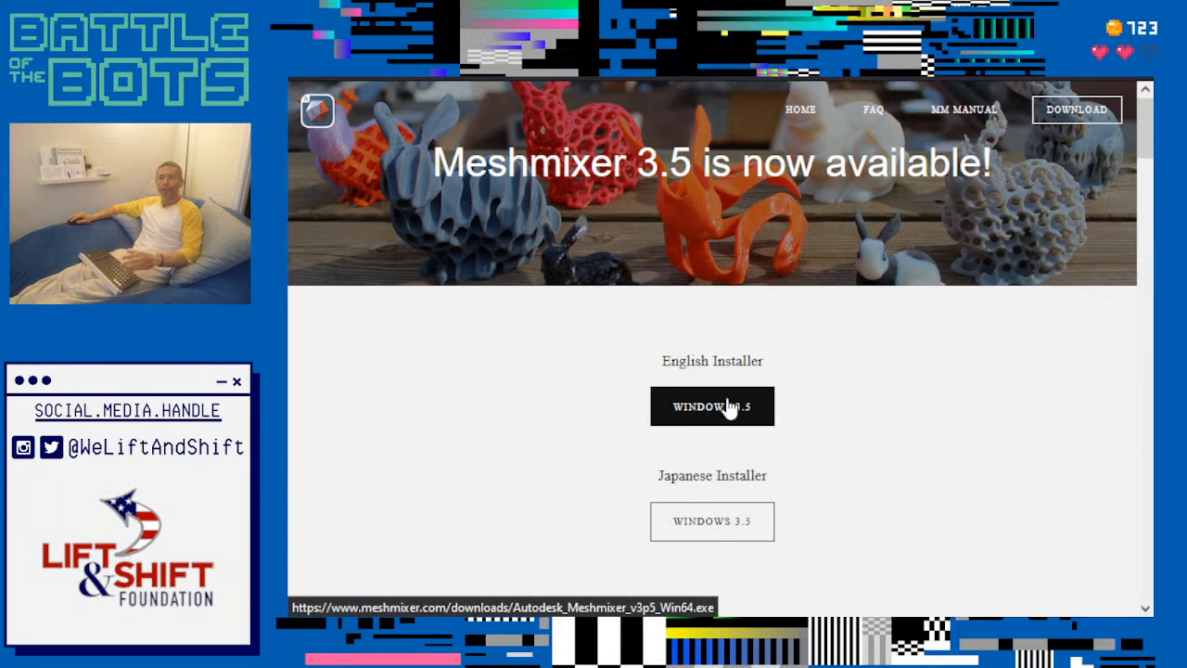
pyautogui.scroll(-3, 885, 384)
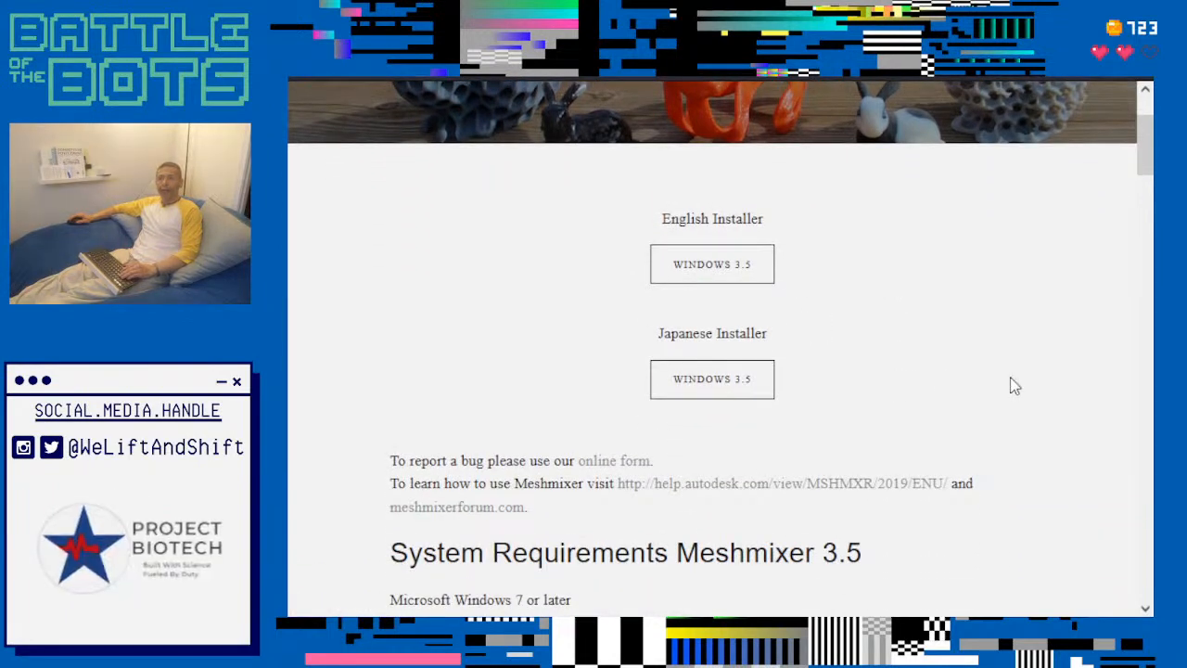
pyautogui.scroll(-10, 1010, 384)
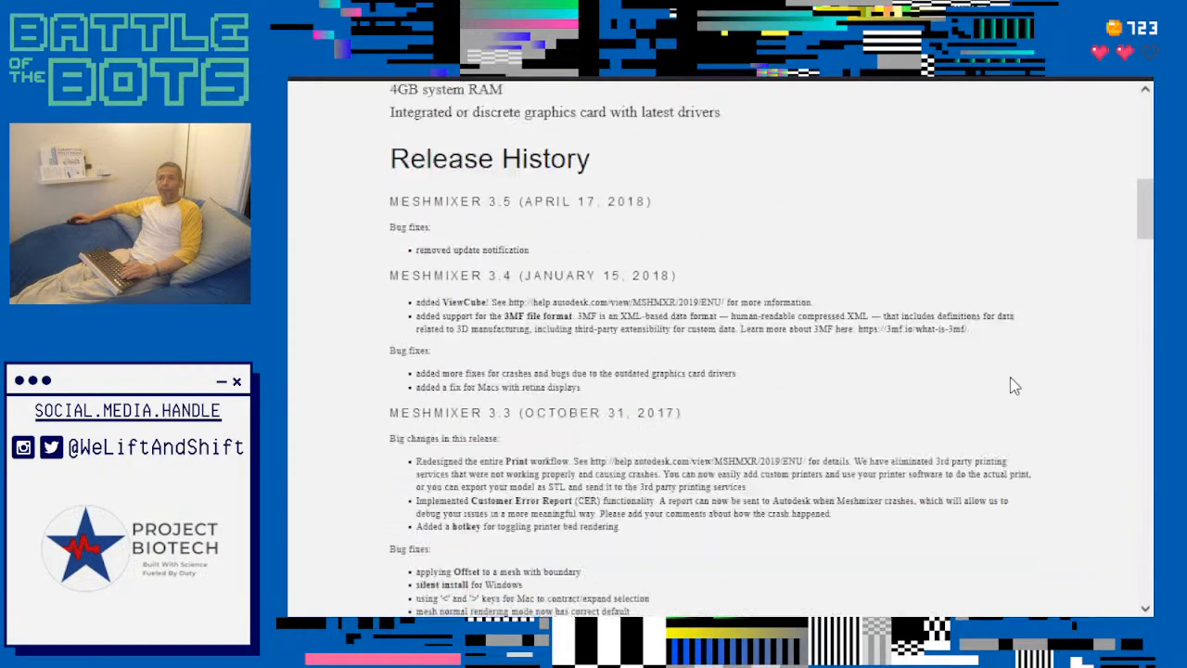
pyautogui.moveTo(1144, 224); pyautogui.dragTo(1145, 585)
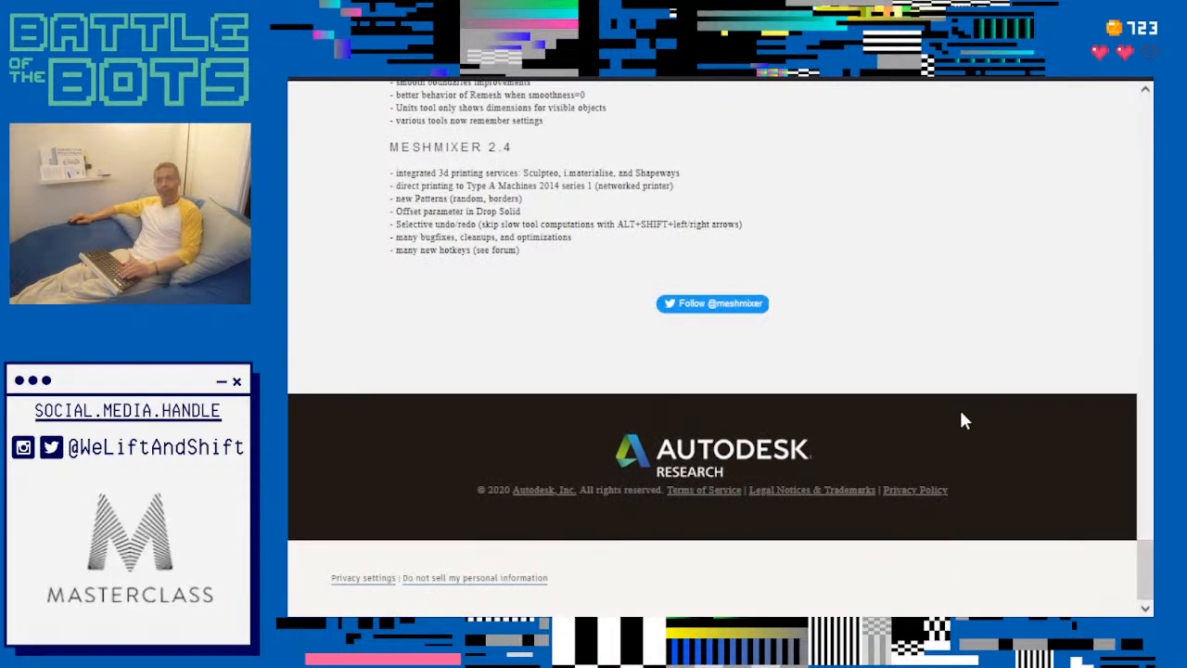
pyautogui.scroll(20, 1011, 440)
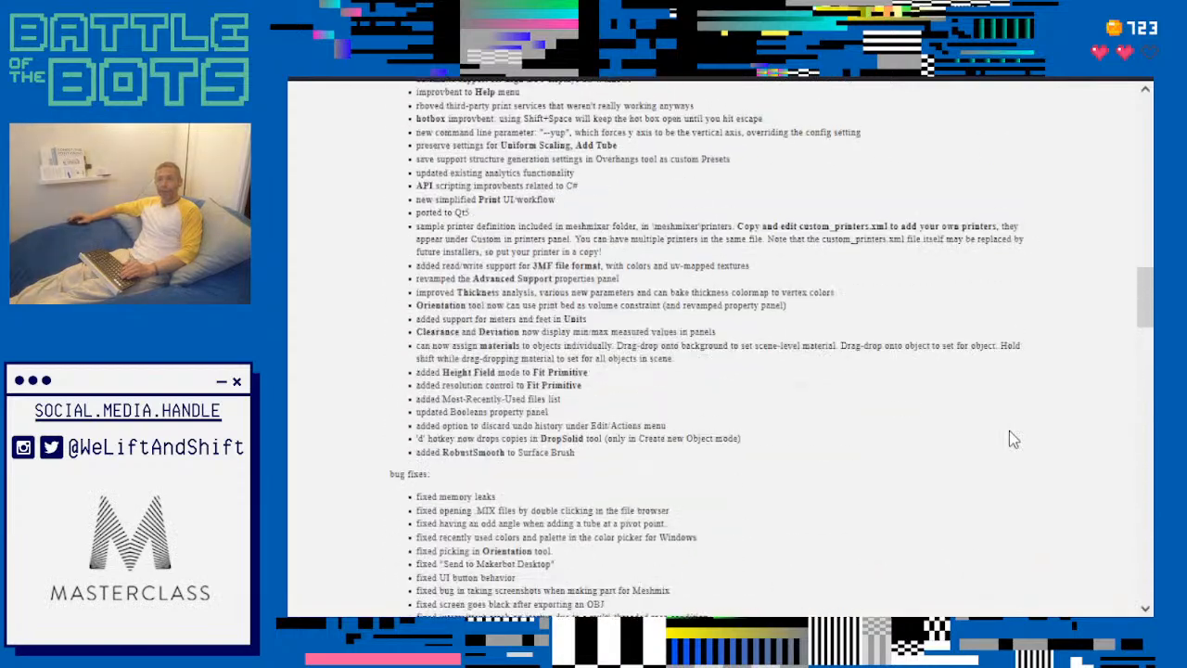
pyautogui.scroll(4, 1009, 430)
pyautogui.scroll(-2, 1009, 431)
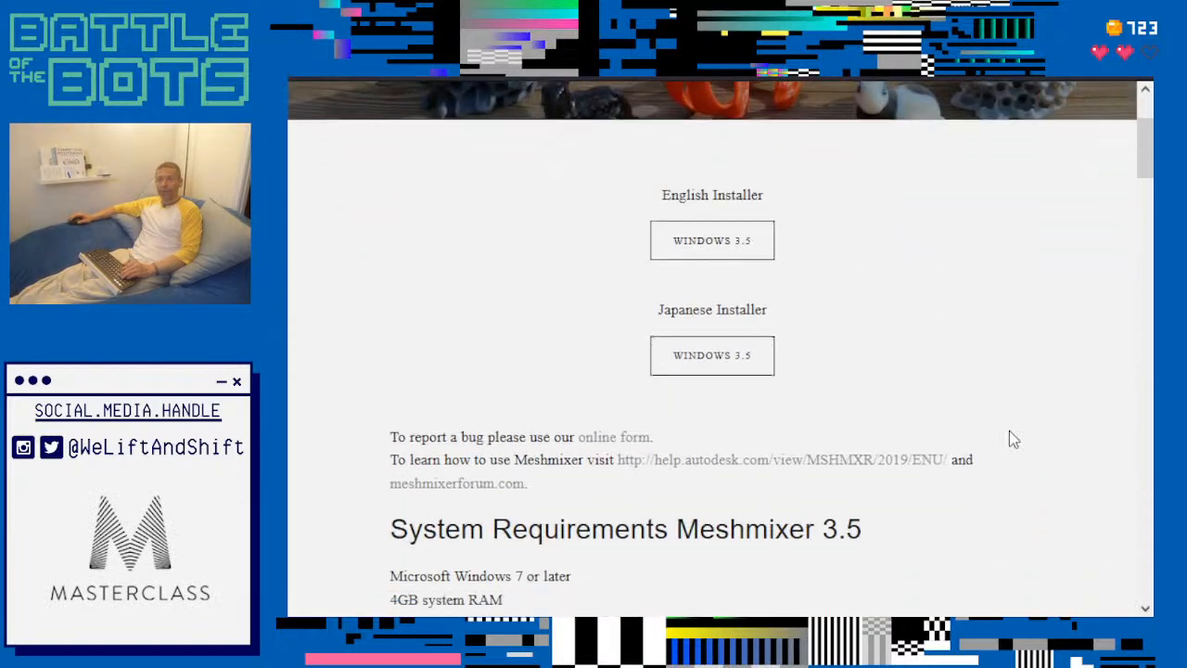
pyautogui.scroll(-1, 1013, 440)
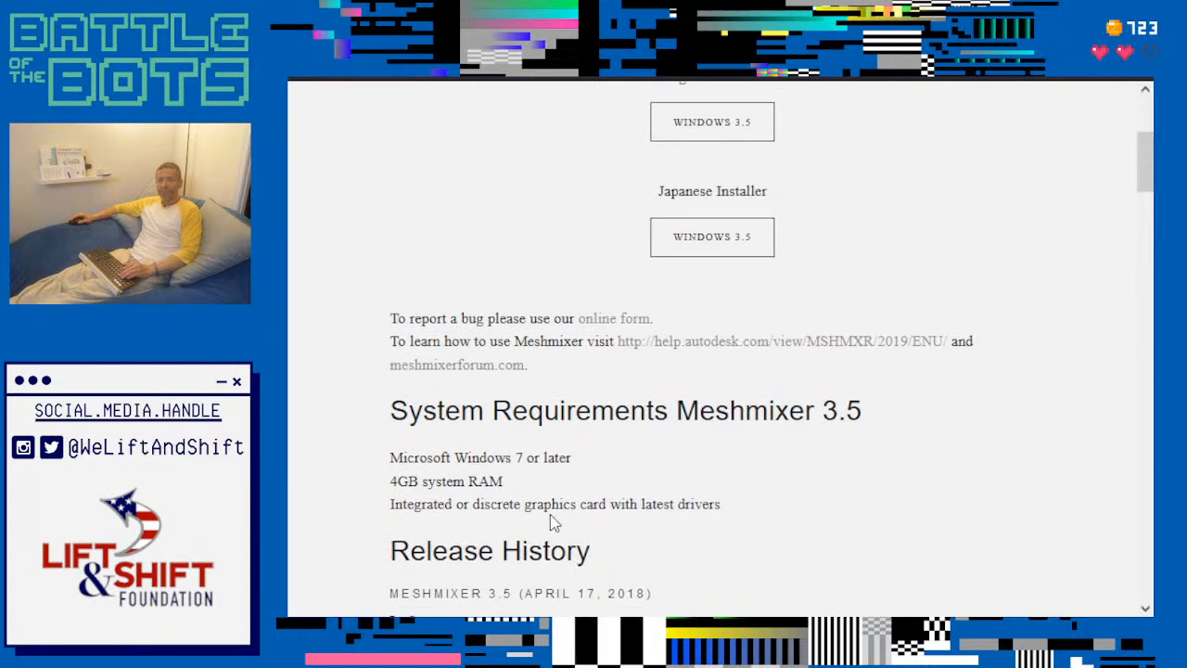
pyautogui.scroll(-1, 554, 522)
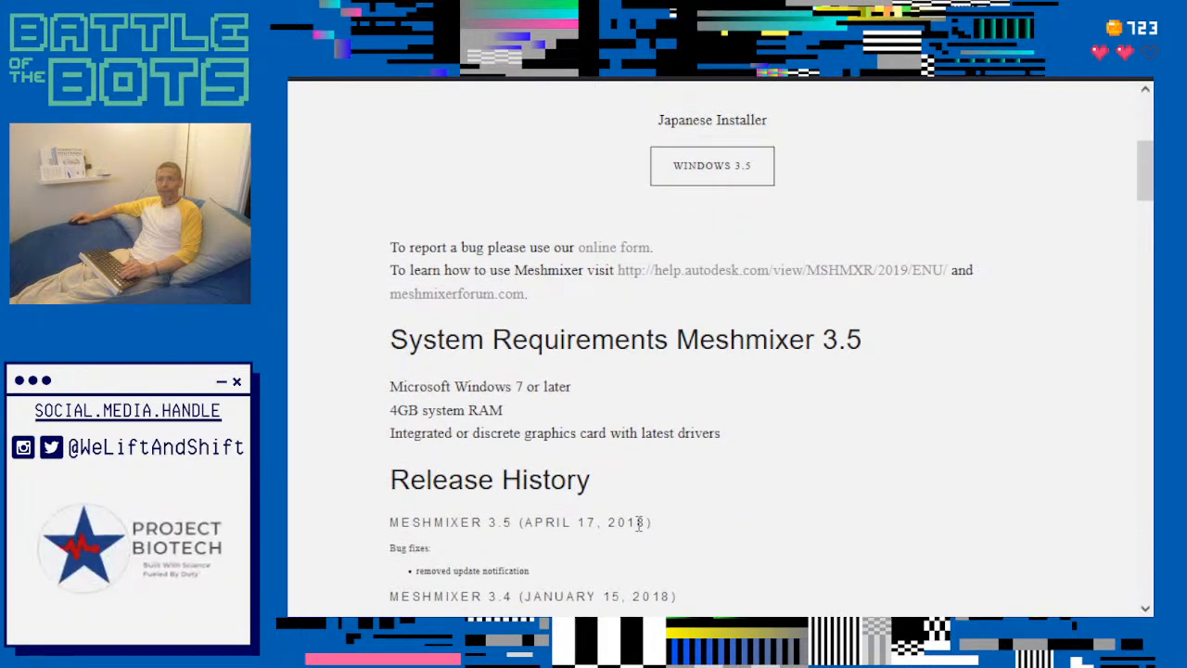
pyautogui.scroll(5, 974, 523)
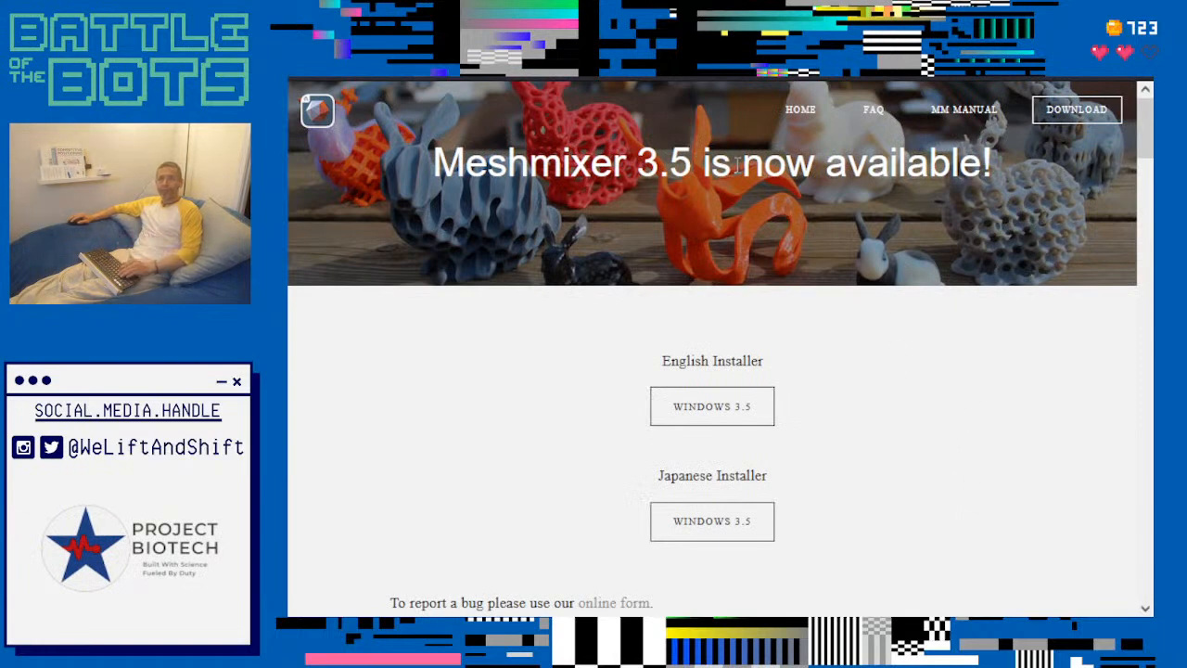
# - Open the Meshmixer home page and read the September 2021 news about Fusion 360's mesh features
pyautogui.click(314, 118)
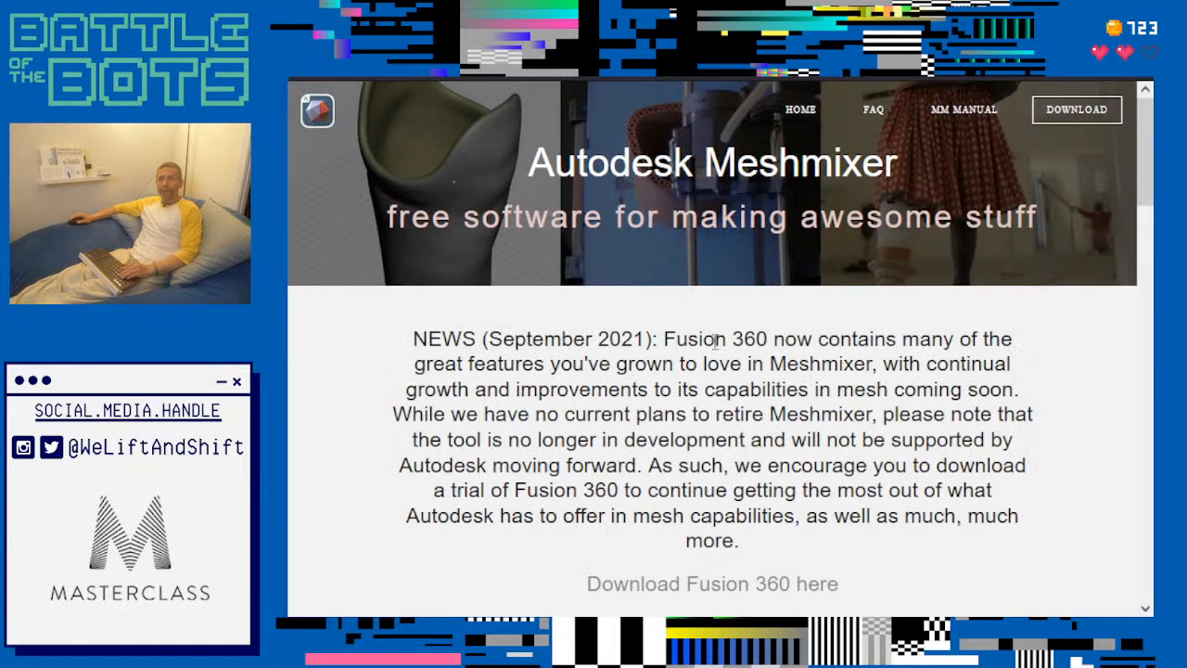
pyautogui.moveTo(664, 339); pyautogui.dragTo(1021, 385)
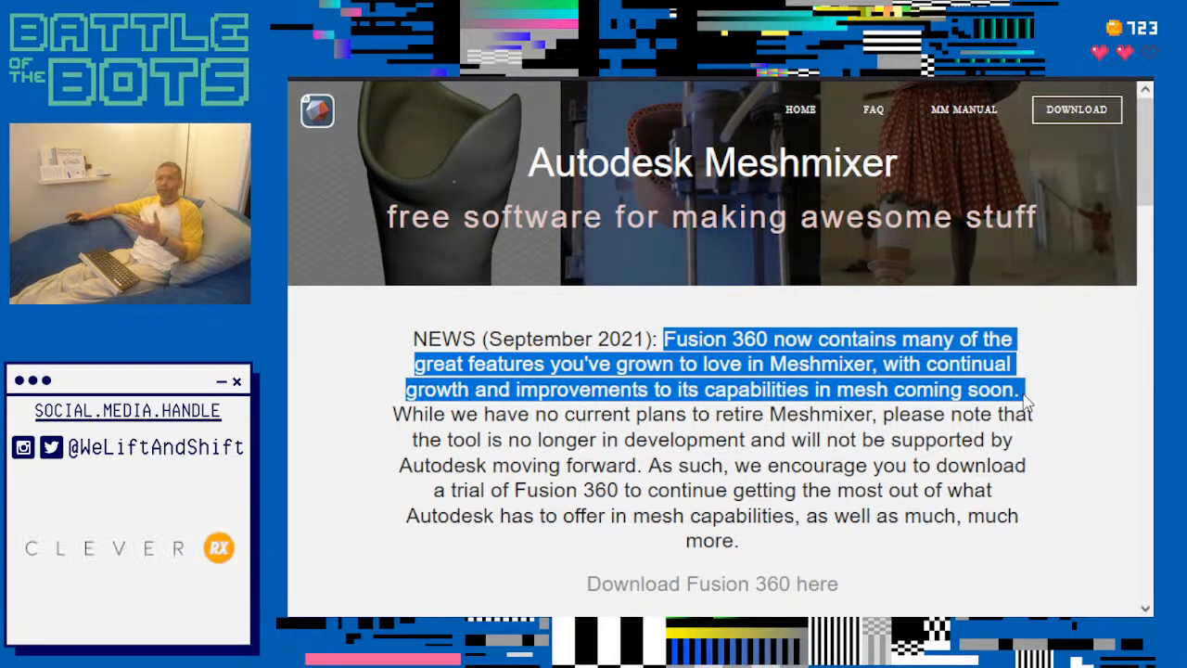
pyautogui.click(738, 538)
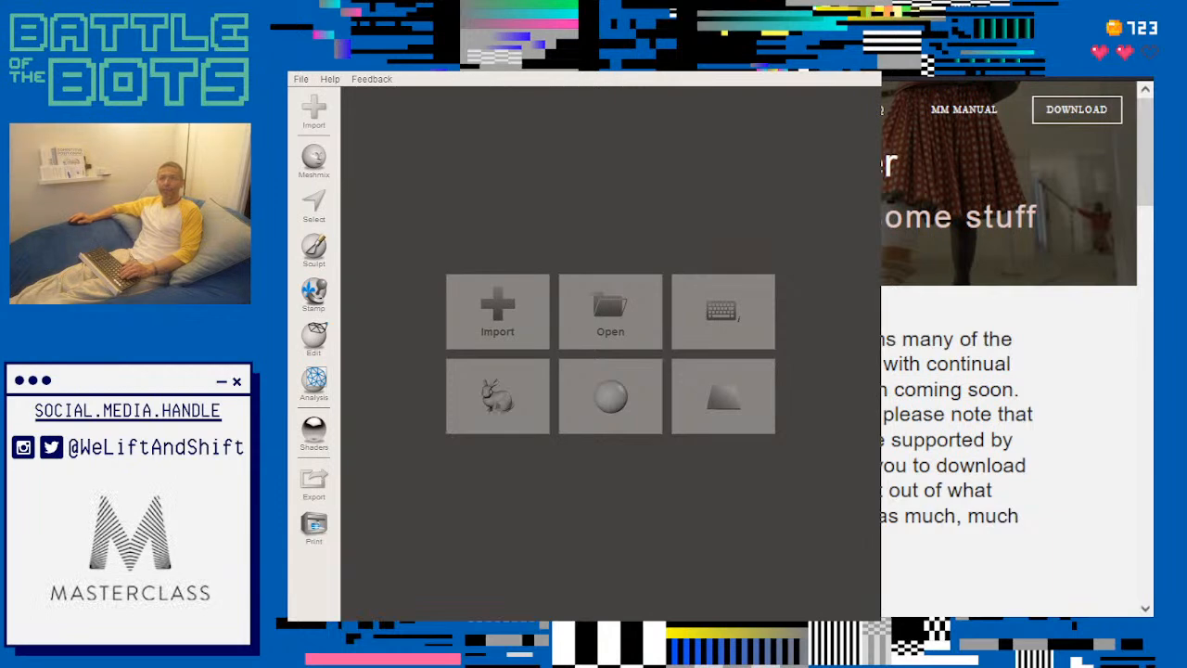
# - Switch to Meshmixer, widen its window and import the sample bunny model
pyautogui.moveTo(881, 332); pyautogui.dragTo(1128, 333)
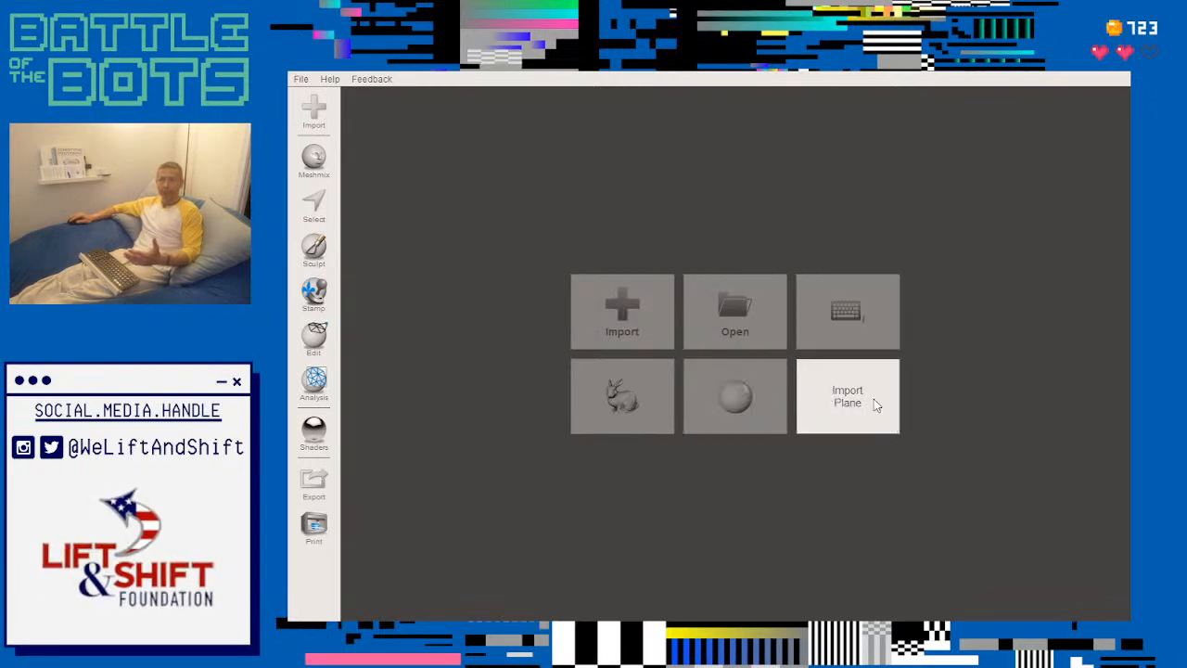
pyautogui.click(619, 399)
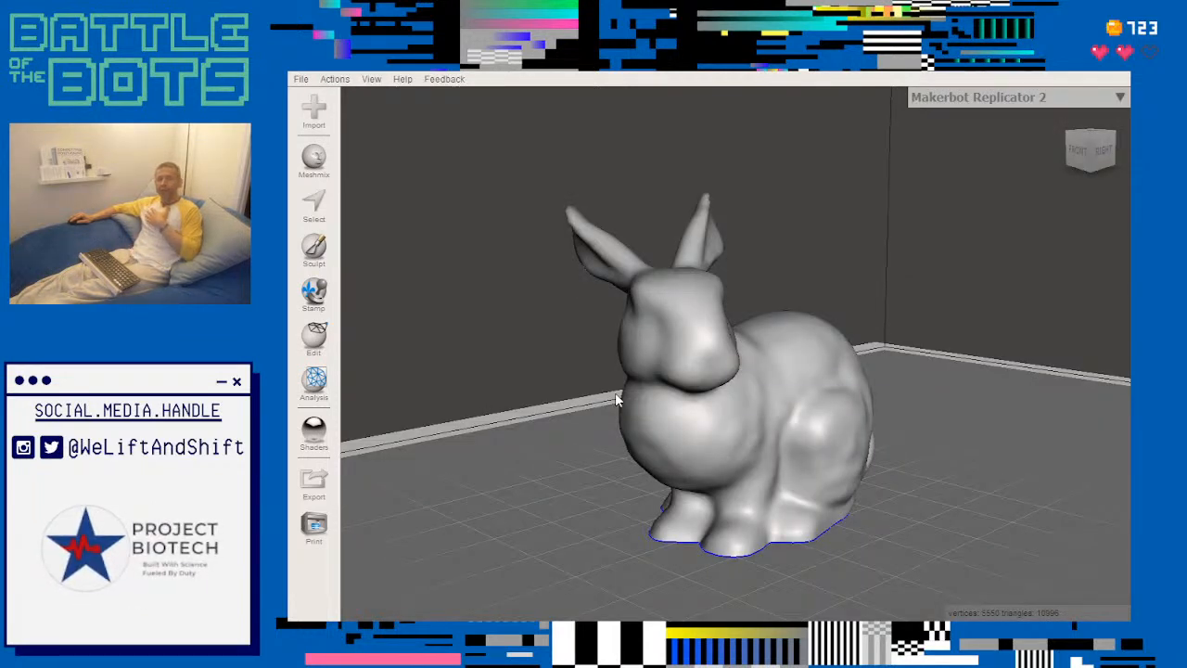
pyautogui.moveTo(928, 380); pyautogui.dragTo(749, 383, button='right')
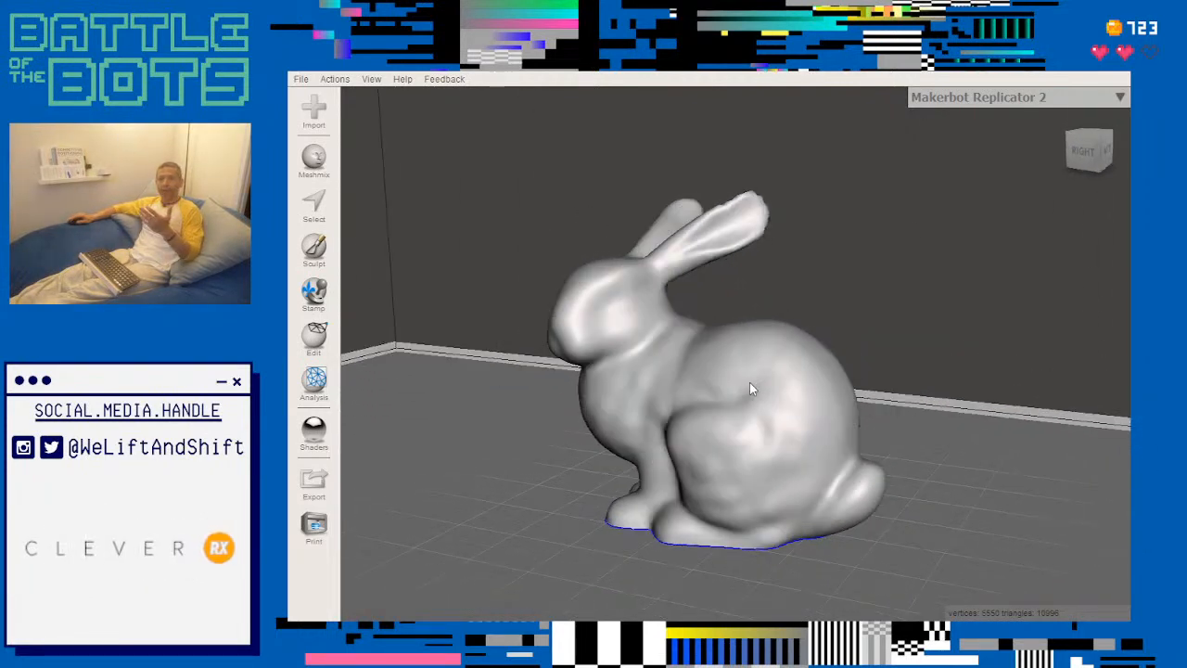
# - Add the faceted icosahedron from the Primitives library to the scene behind the bunny's tail
pyautogui.click(316, 159)
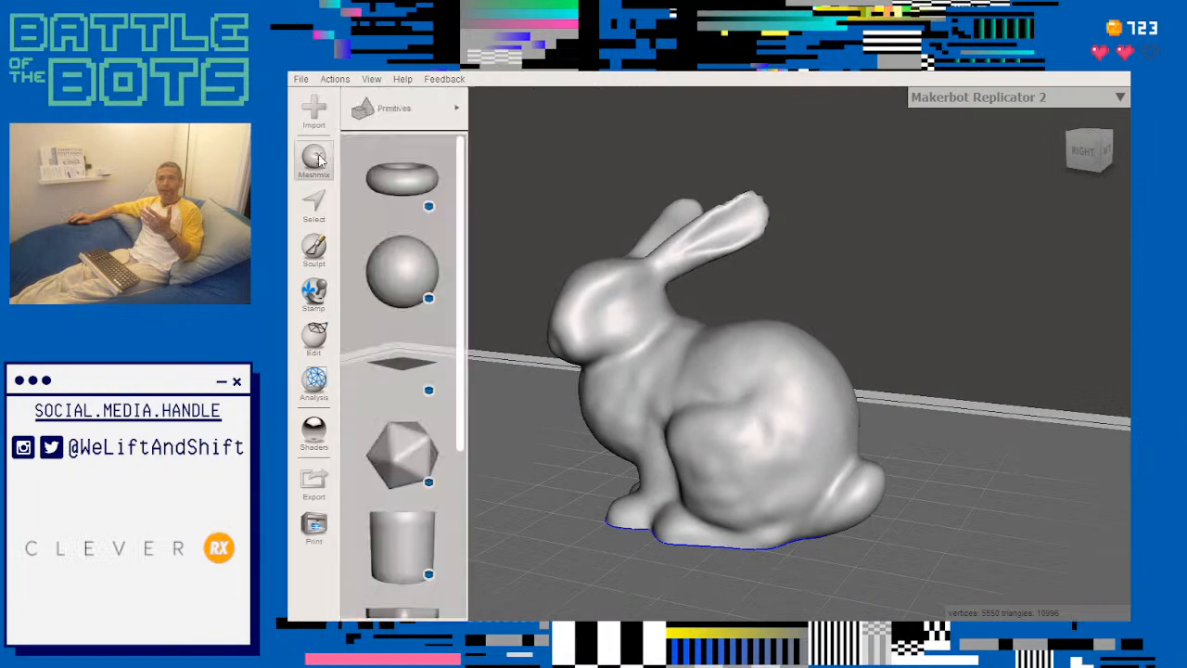
pyautogui.scroll(-3, 401, 278)
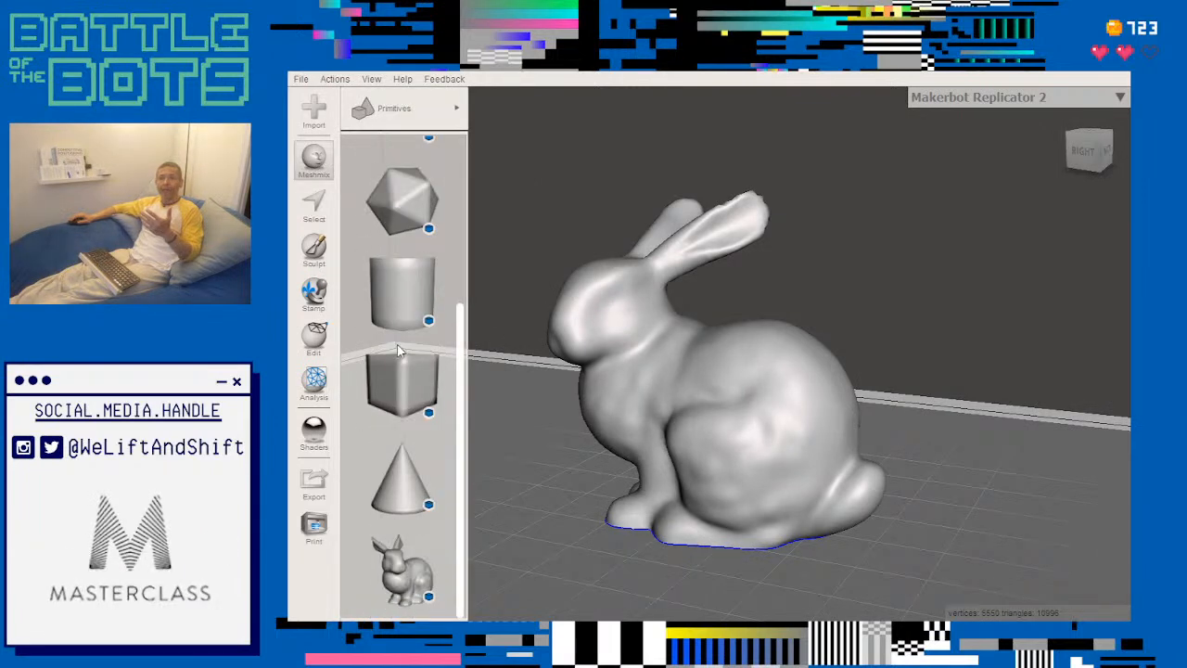
pyautogui.scroll(3, 413, 397)
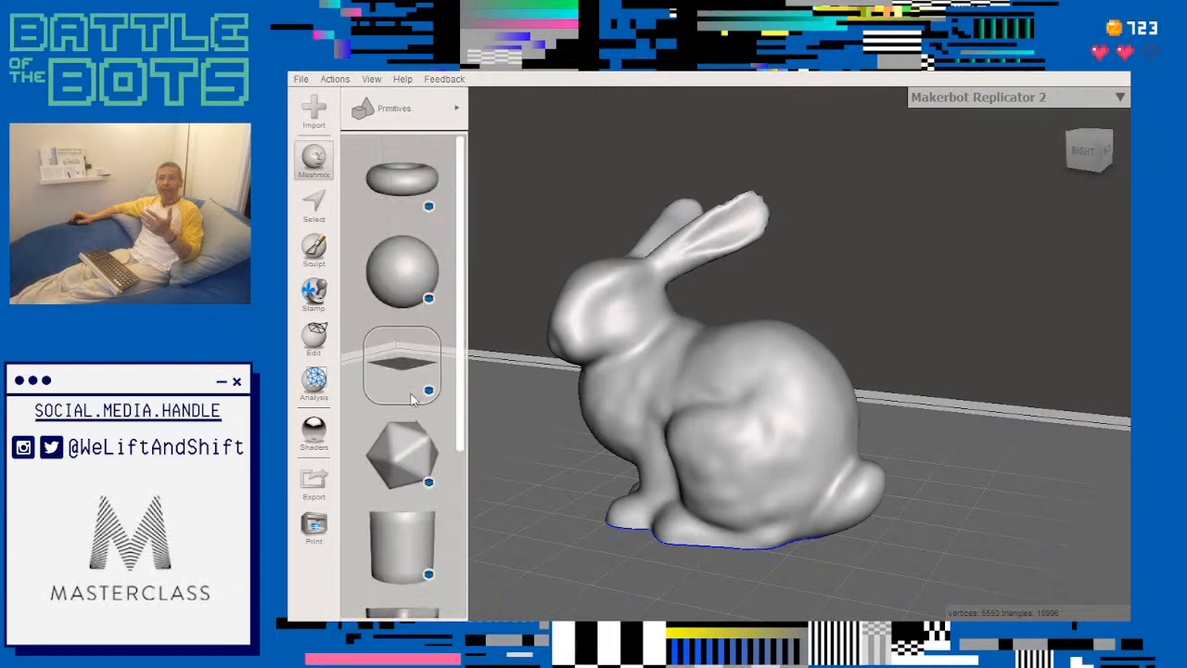
pyautogui.click(408, 452)
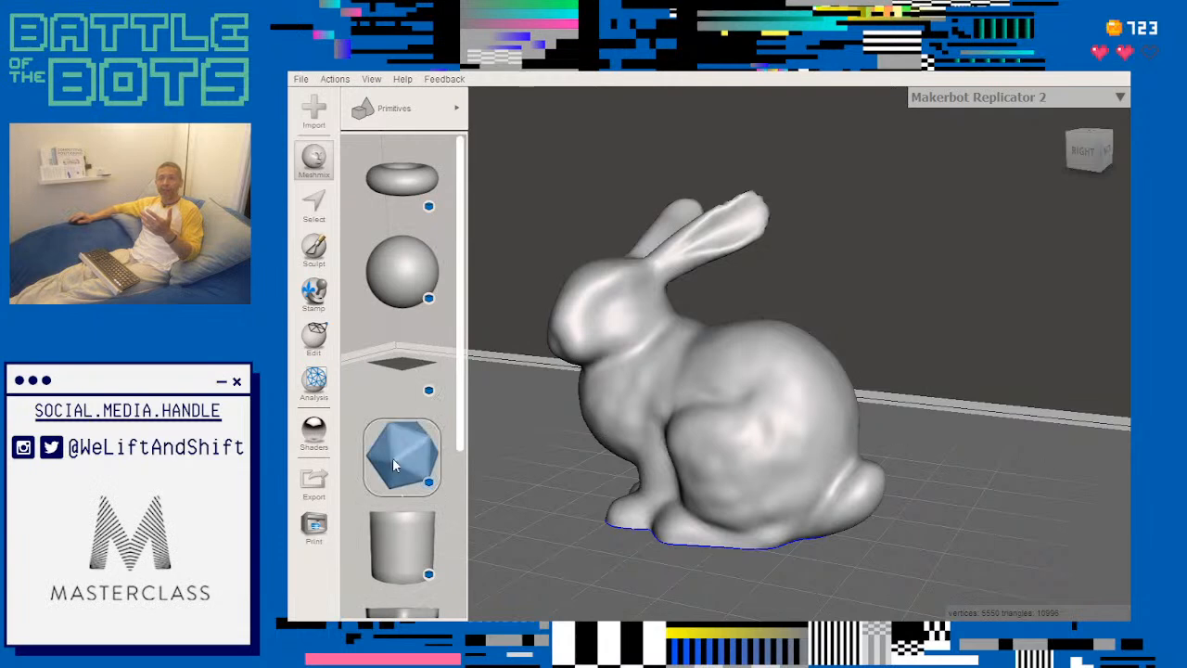
pyautogui.moveTo(392, 458); pyautogui.dragTo(948, 498)
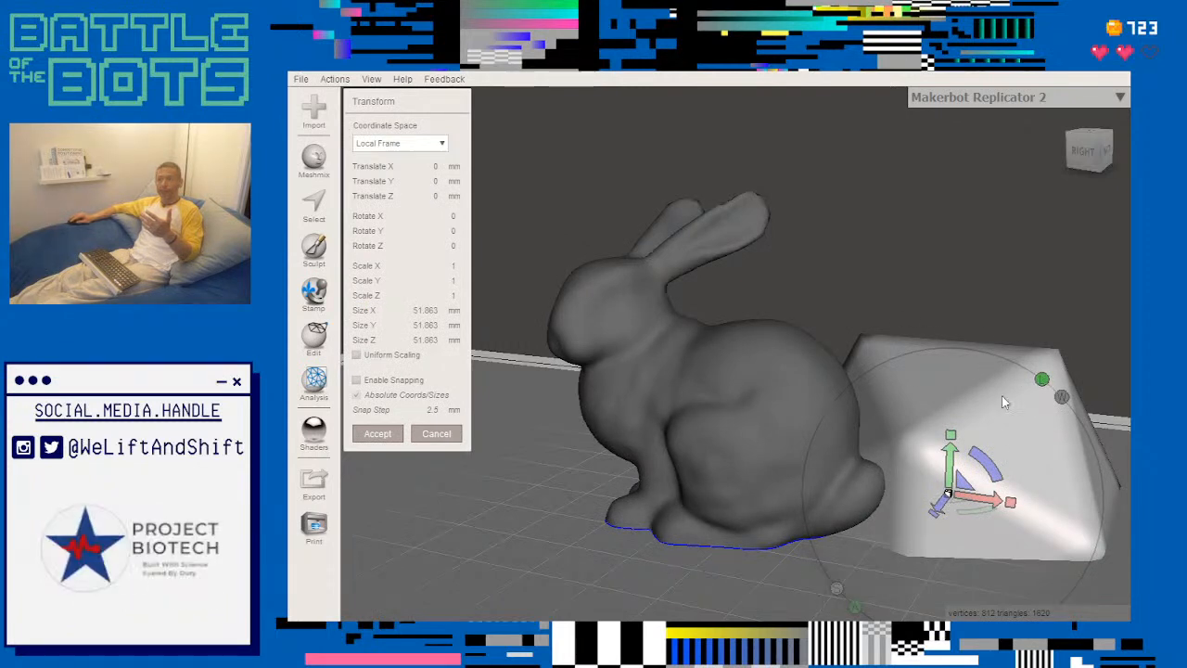
# - Resize the icosahedron to 35 × 32.5 × 32.5 mm with snapping enabled and the World Frame coordinate space active
pyautogui.scroll(-2, 904, 549)
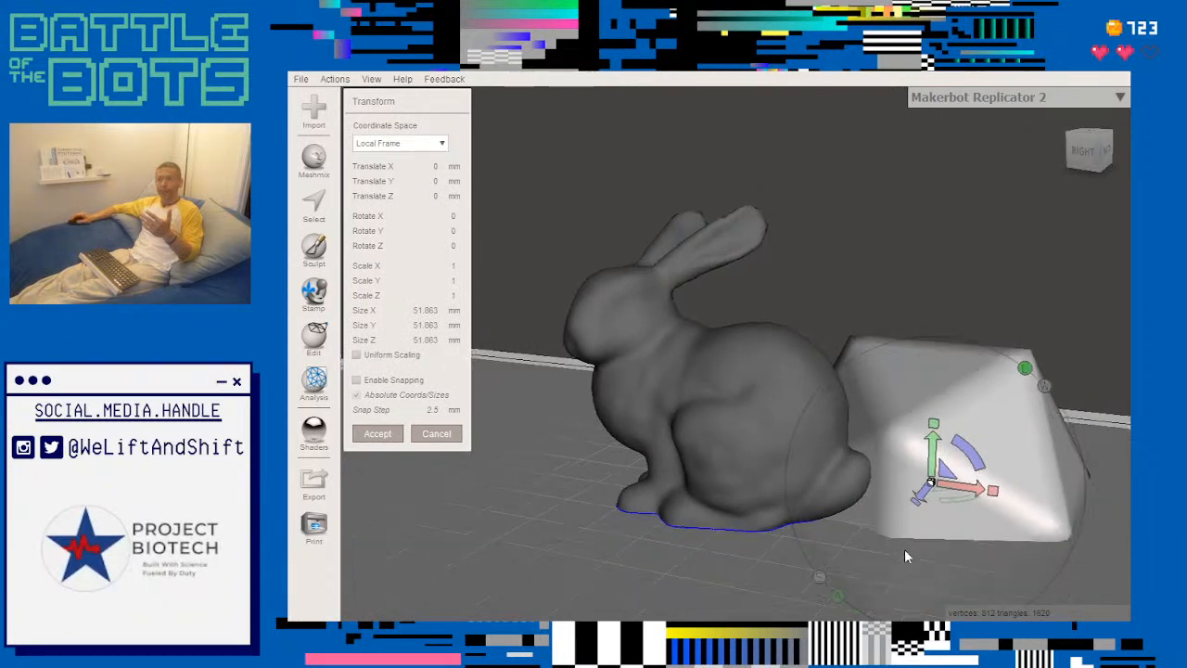
pyautogui.click(818, 574)
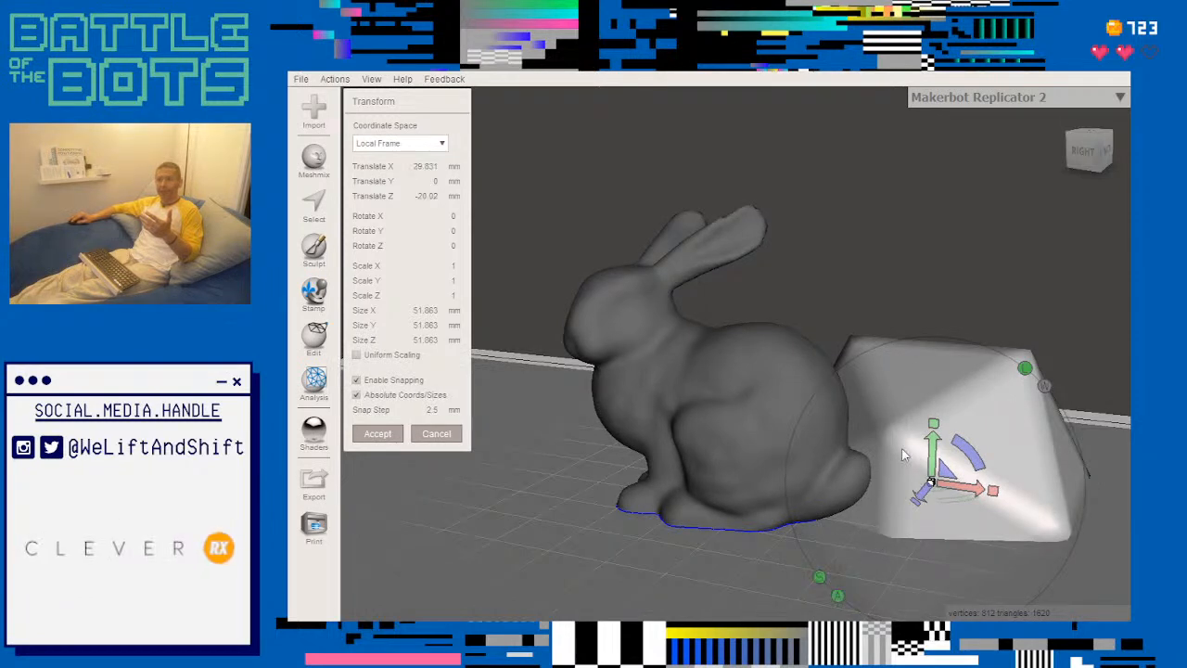
pyautogui.moveTo(934, 425); pyautogui.dragTo(923, 496)
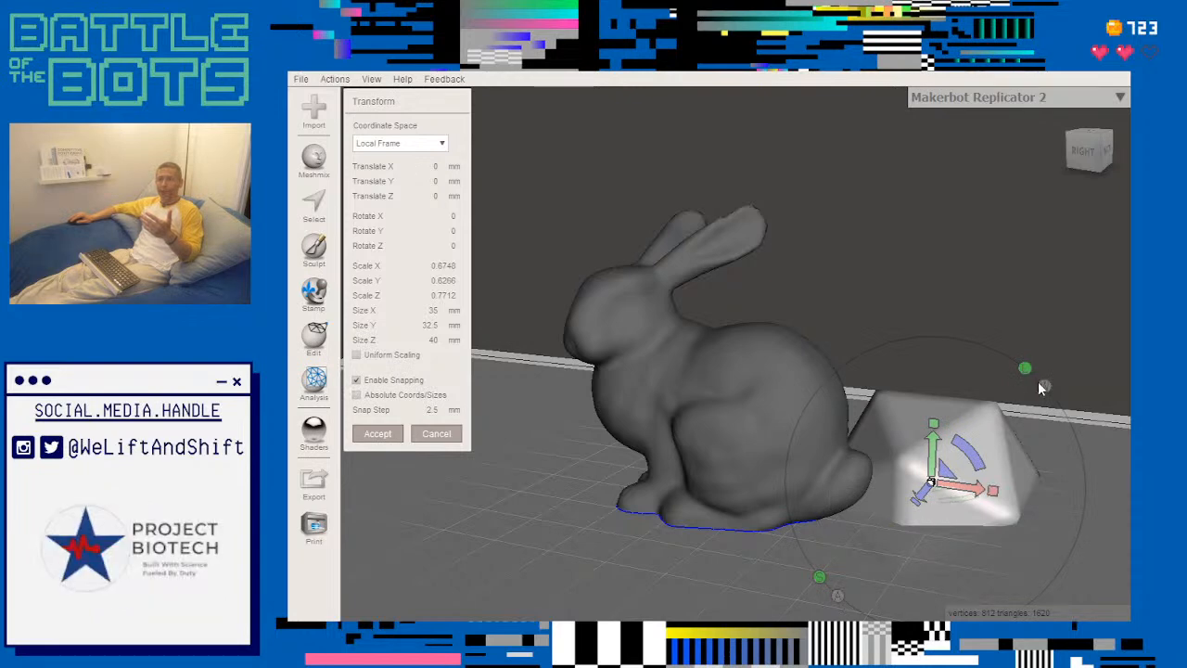
pyautogui.press('w')
pyautogui.moveTo(912, 506)
pyautogui.mouseDown()
pyautogui.moveTo(893, 541)
pyautogui.moveTo(917, 496)
pyautogui.mouseUp()
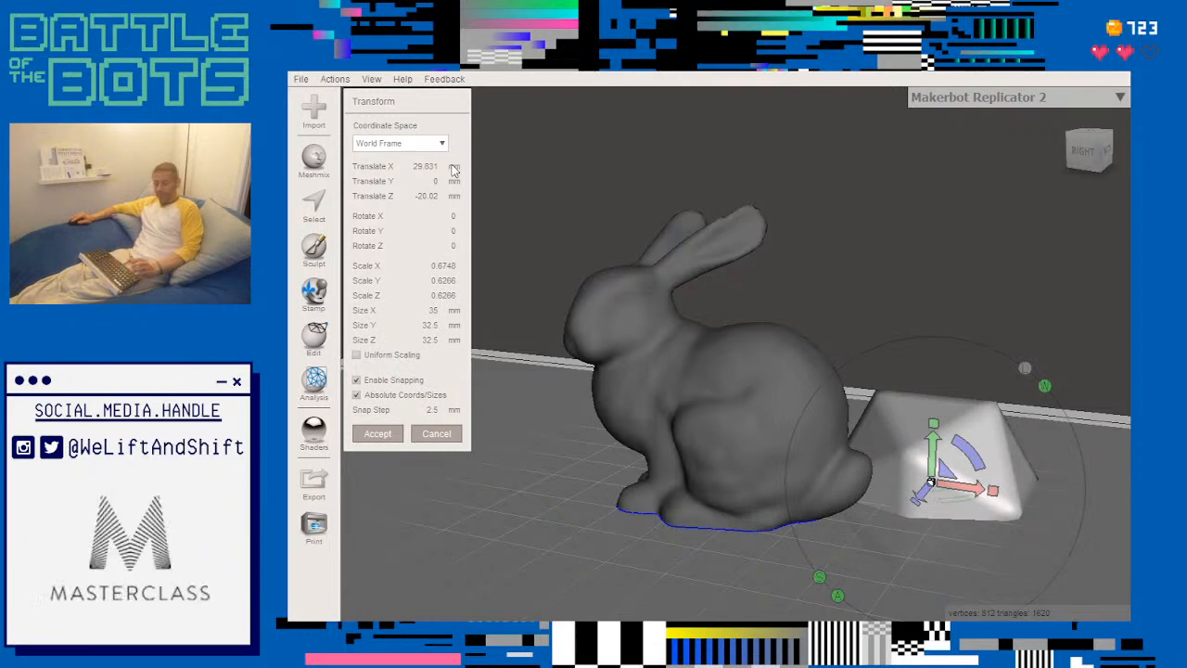
# - Undo the icosahedron's transformations and its placement, leaving only the bunny
pyautogui.hotkey('ctrl', 'z')
pyautogui.hotkey('ctrl', 'z')
pyautogui.hotkey('ctrl', 'z')
pyautogui.hotkey('ctrl', 'z')
pyautogui.hotkey('ctrl', 'z')
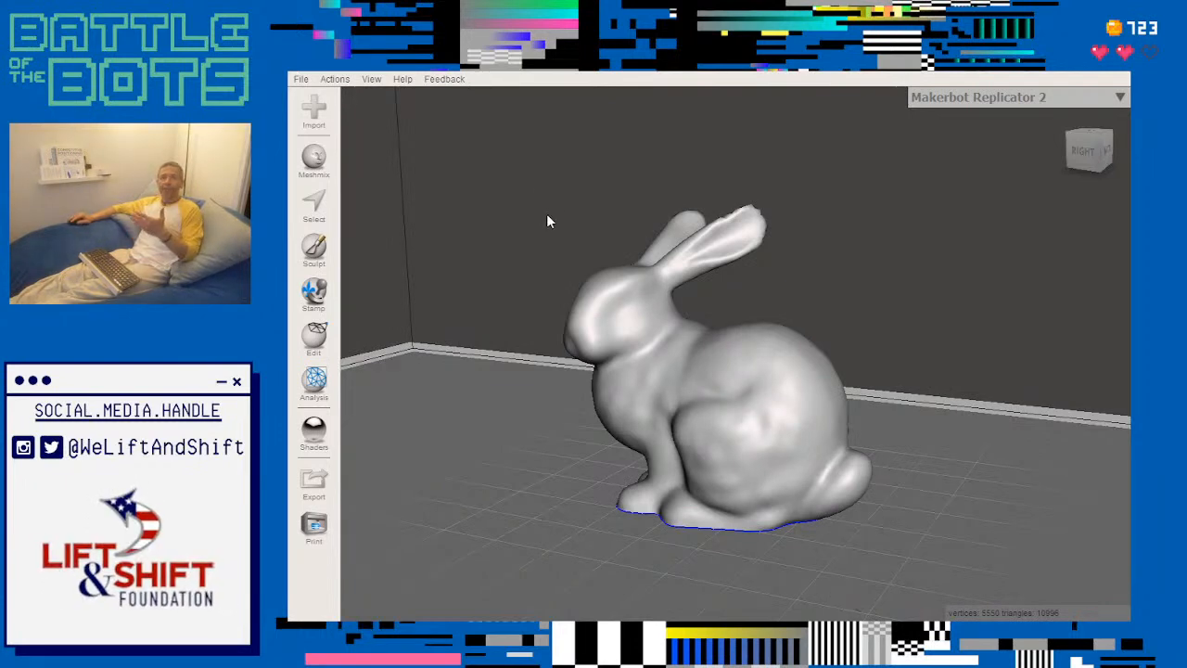
# - Sculpt with the Drag brush, pulling long spikes out of the right side of the bunny's rump
pyautogui.moveTo(530, 257); pyautogui.dragTo(564, 287, button='right')
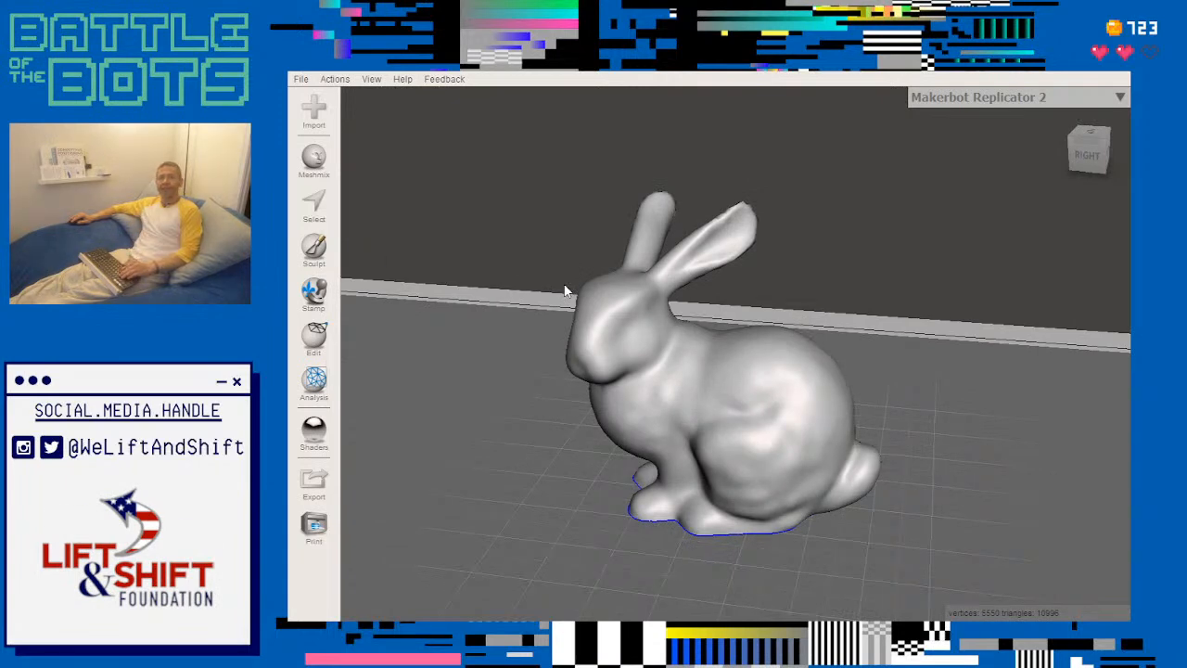
pyautogui.click(313, 248)
pyautogui.click(363, 135)
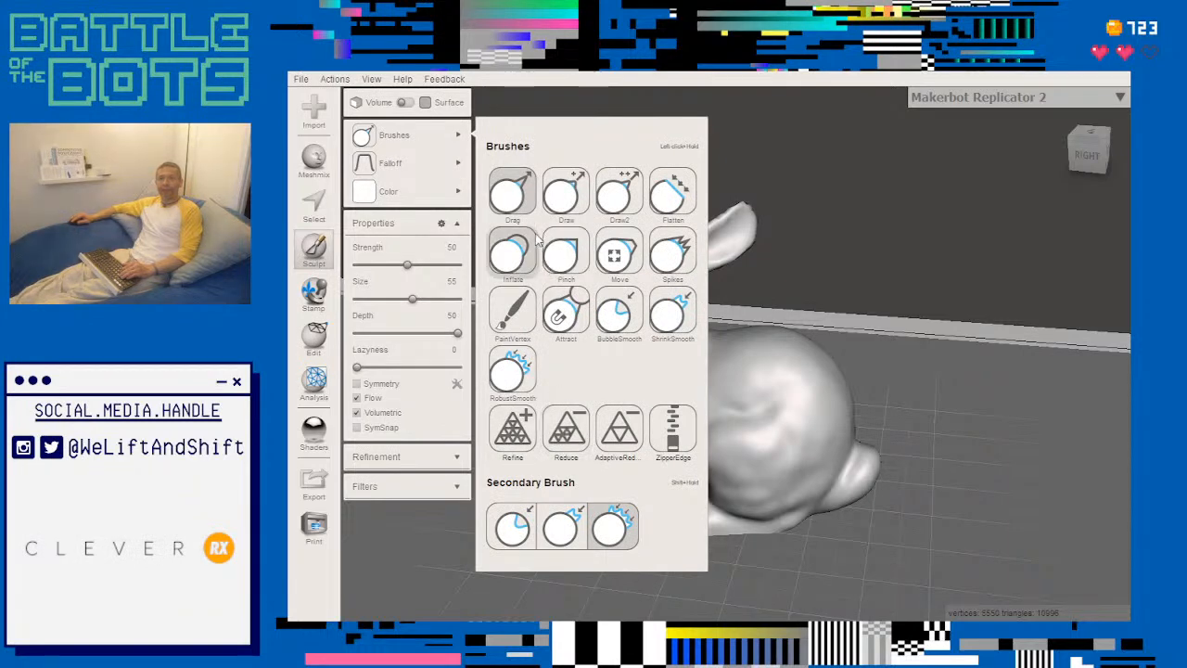
pyautogui.click(507, 204)
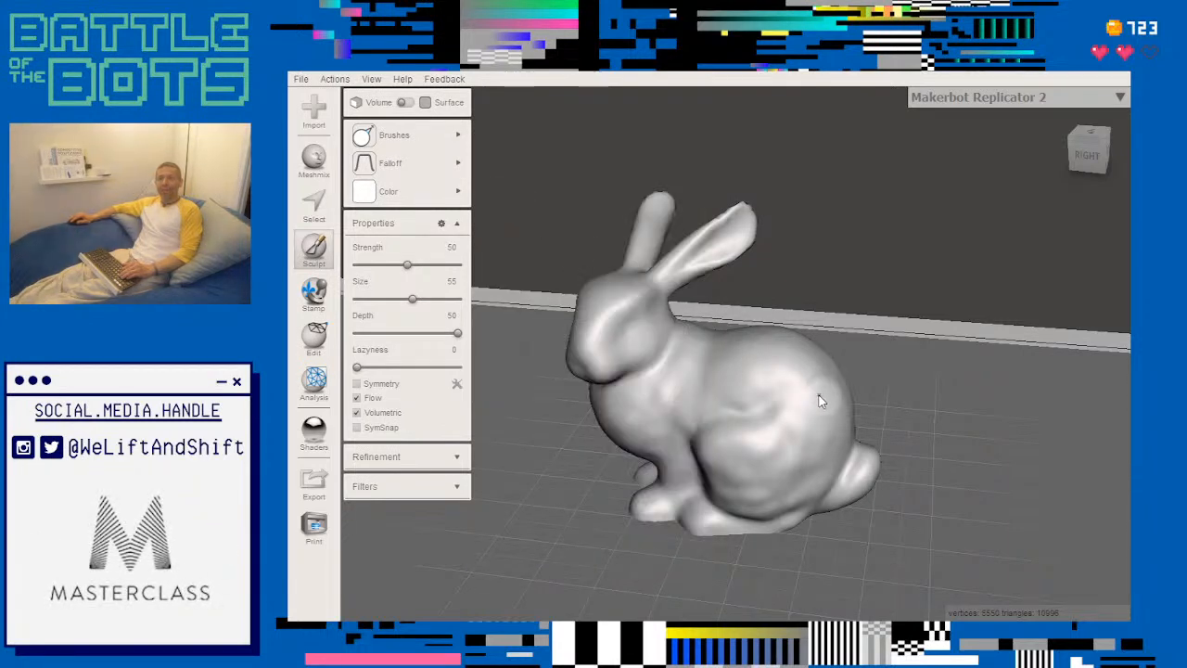
pyautogui.moveTo(820, 400); pyautogui.dragTo(995, 407)
pyautogui.moveTo(826, 367)
pyautogui.mouseDown()
pyautogui.moveTo(896, 331)
pyautogui.moveTo(995, 311)
pyautogui.mouseUp()
# - Pull several more long spikes out of the left side and back of the bunny's rump with the Drag brush
pyautogui.moveTo(1029, 348); pyautogui.dragTo(655, 364, button='right')
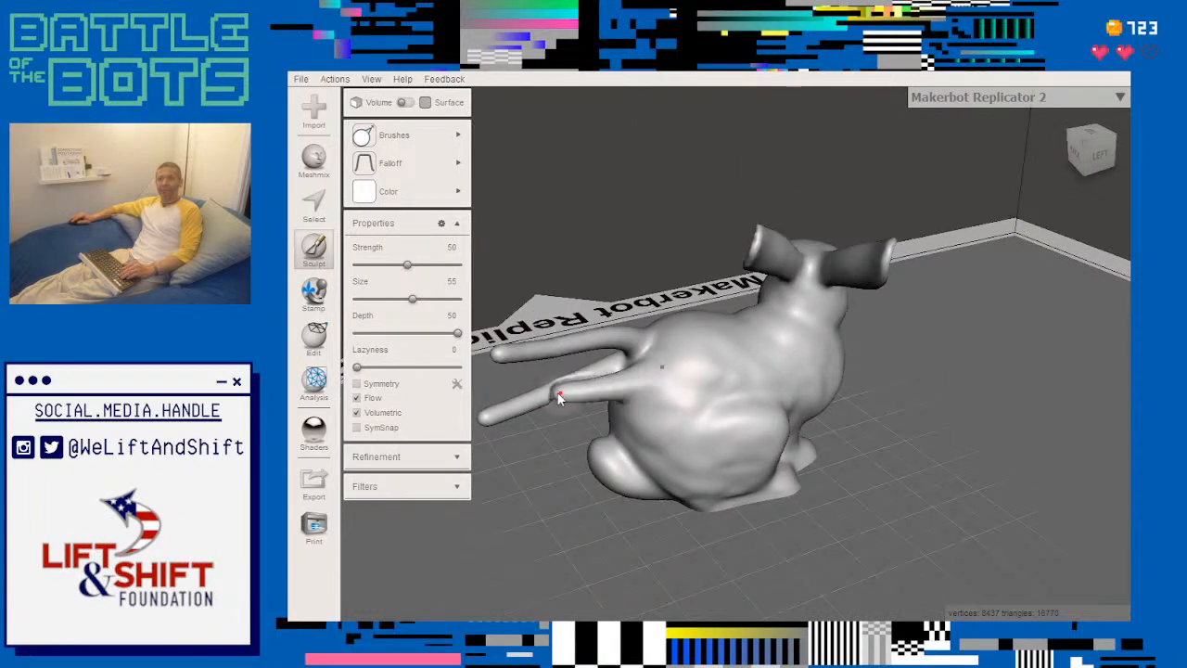
pyautogui.moveTo(654, 431); pyautogui.dragTo(628, 419, button='right')
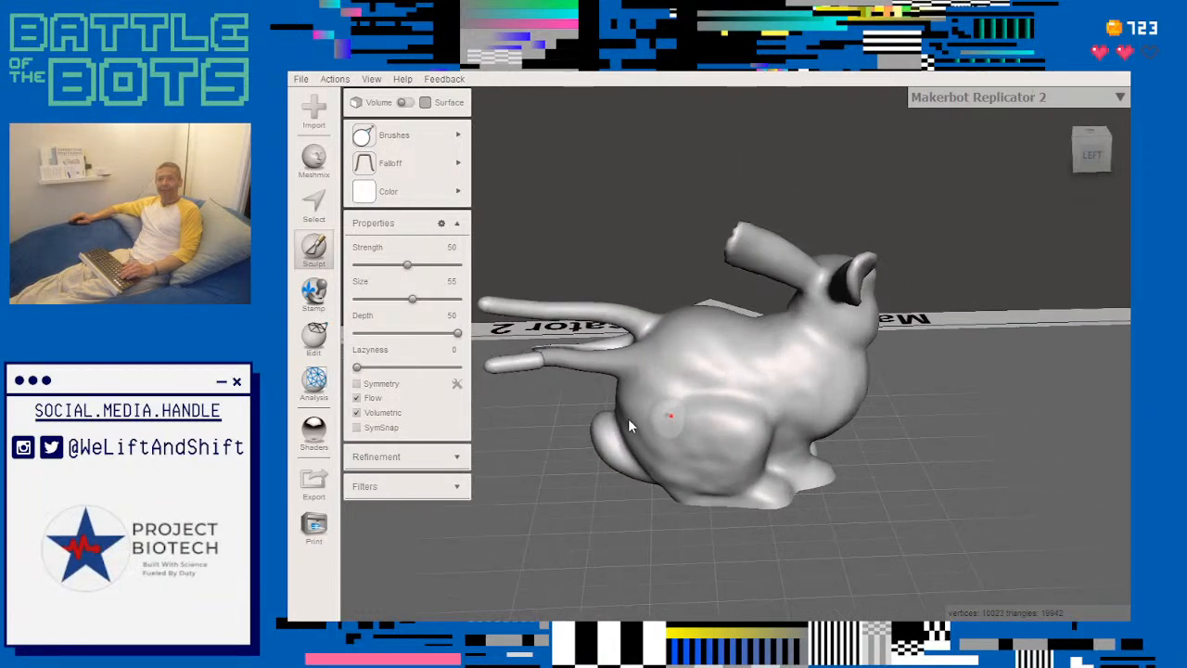
pyautogui.moveTo(655, 379); pyautogui.dragTo(505, 374)
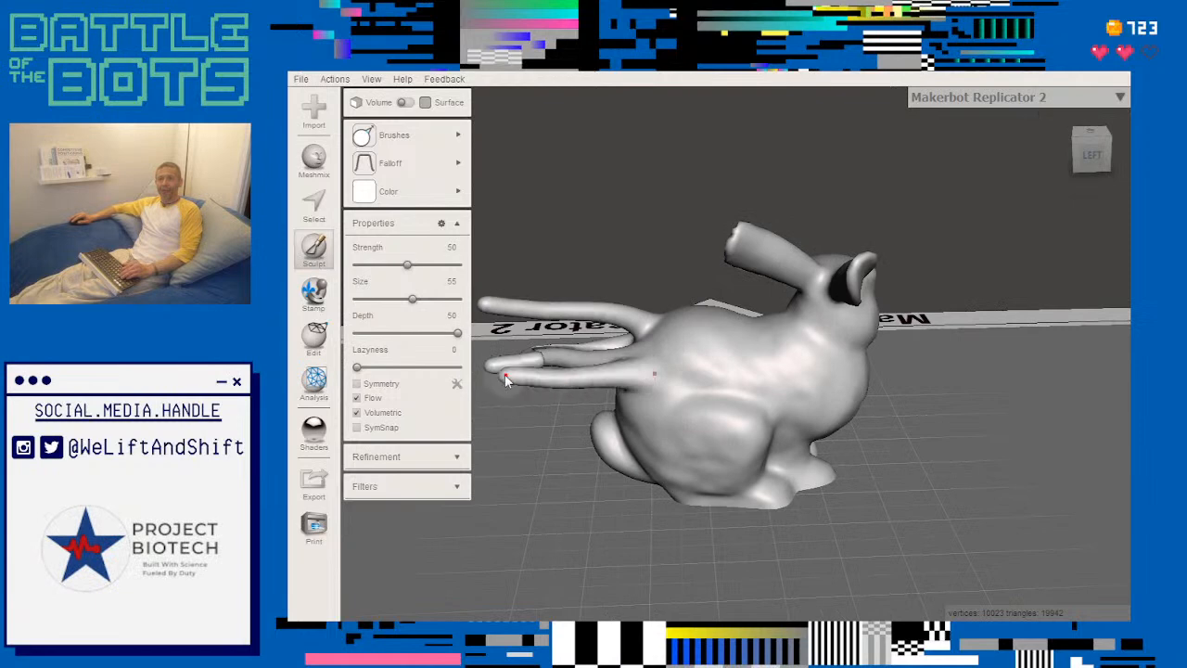
pyautogui.moveTo(529, 432); pyautogui.dragTo(593, 438, button='right')
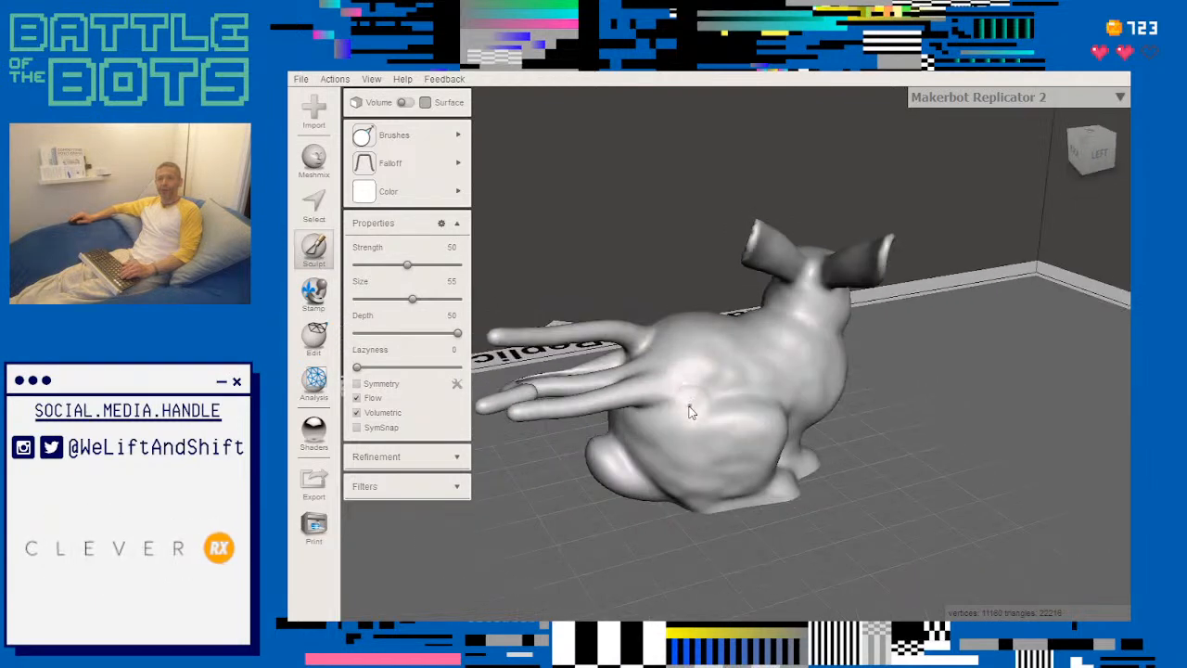
pyautogui.moveTo(683, 386); pyautogui.dragTo(603, 405, button='right')
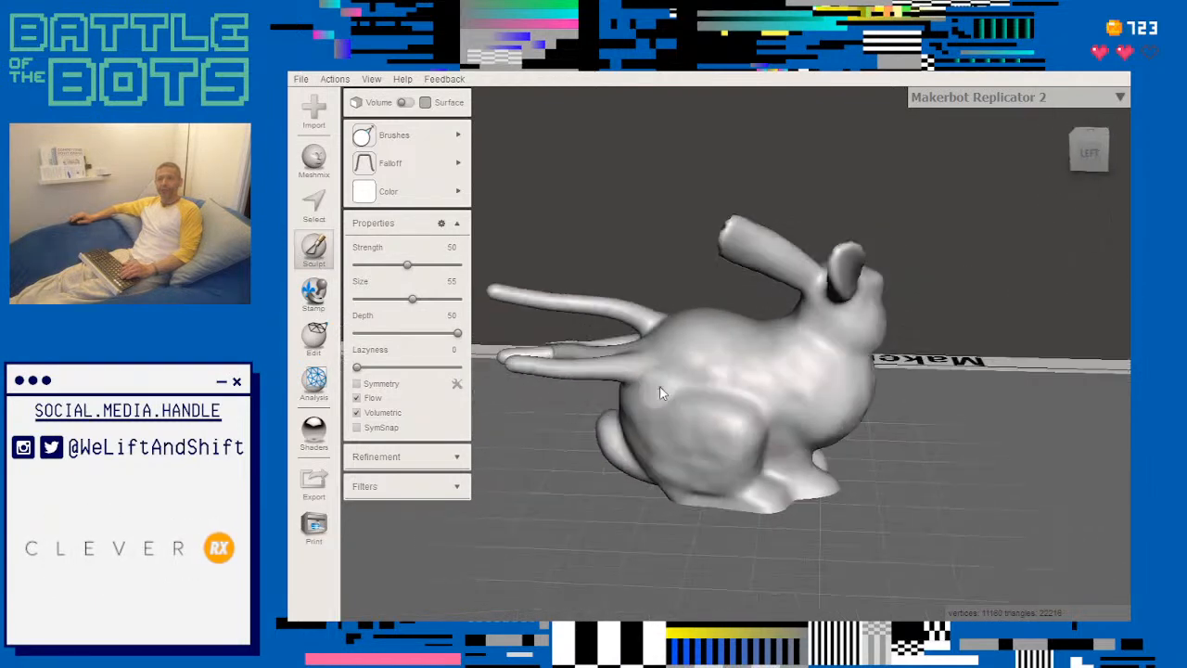
pyautogui.moveTo(660, 385); pyautogui.dragTo(516, 399)
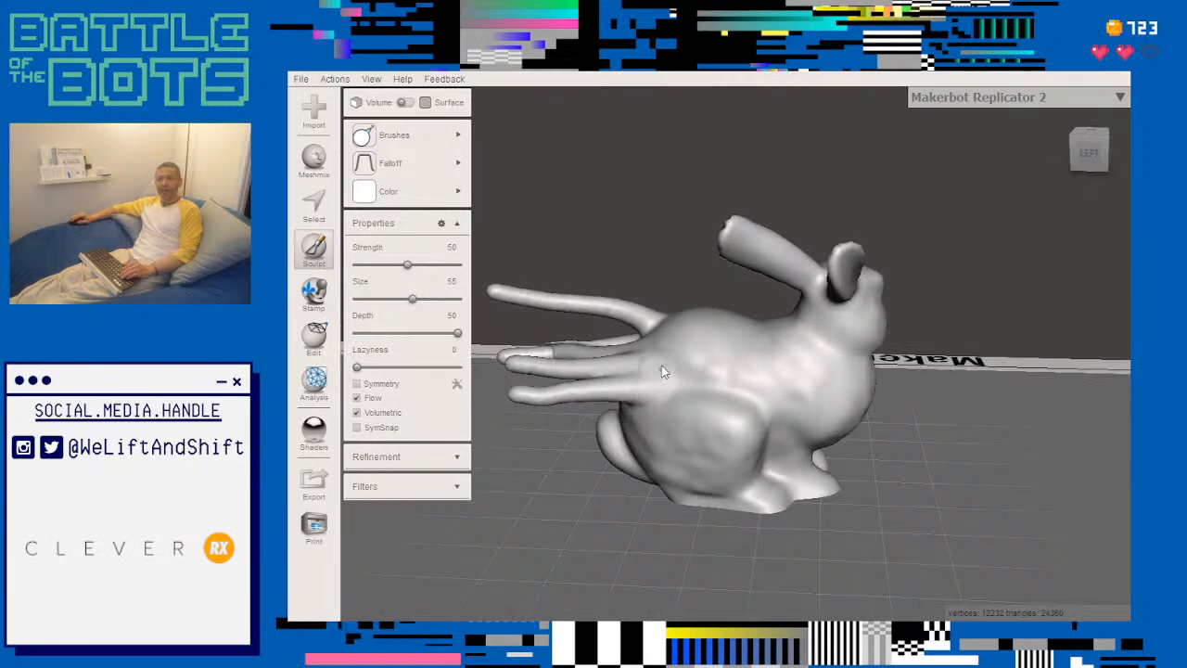
pyautogui.moveTo(664, 360); pyautogui.dragTo(532, 324)
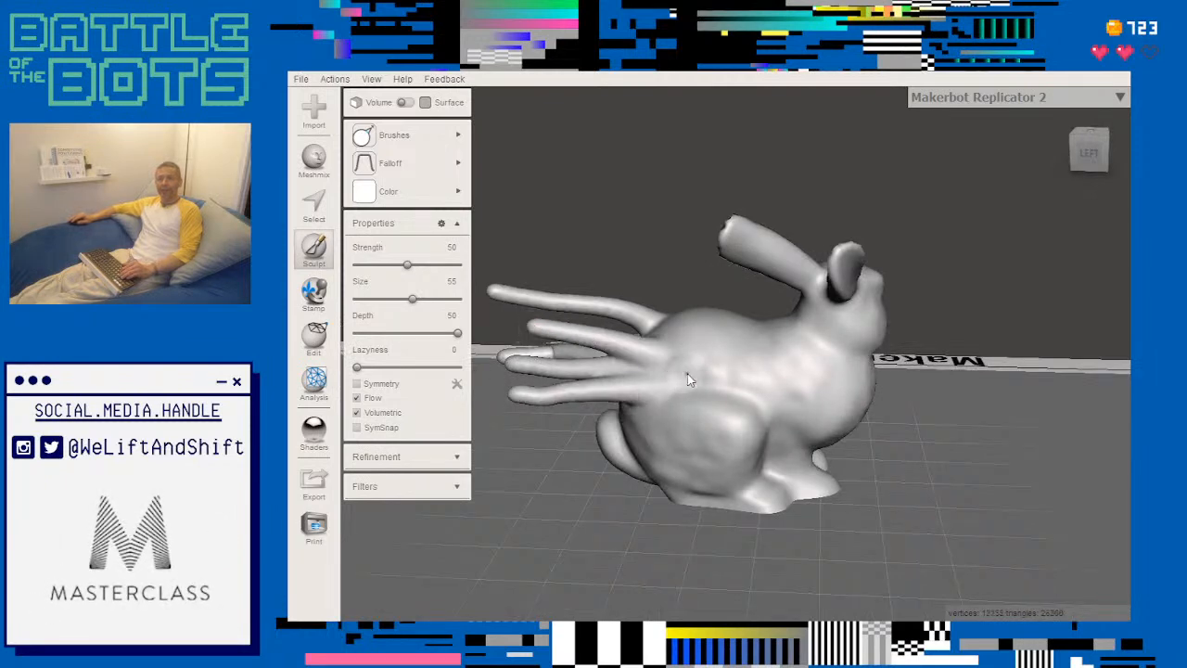
pyautogui.moveTo(703, 338); pyautogui.dragTo(578, 311)
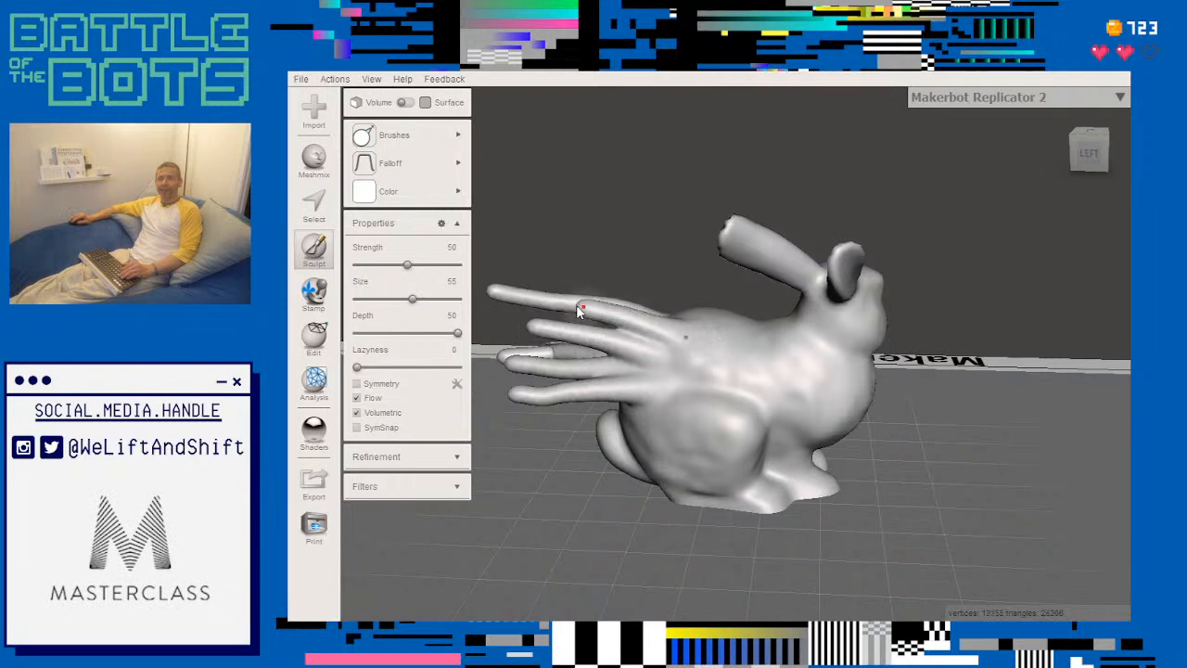
# - Undo all the Drag brush strokes that pulled spikes out of the bunny's rump
pyautogui.moveTo(602, 477)
pyautogui.mouseDown(button='right')
pyautogui.moveTo(673, 517)
pyautogui.moveTo(952, 460)
pyautogui.moveTo(987, 463)
pyautogui.moveTo(1000, 488)
pyautogui.moveTo(960, 491)
pyautogui.mouseUp(button='right')
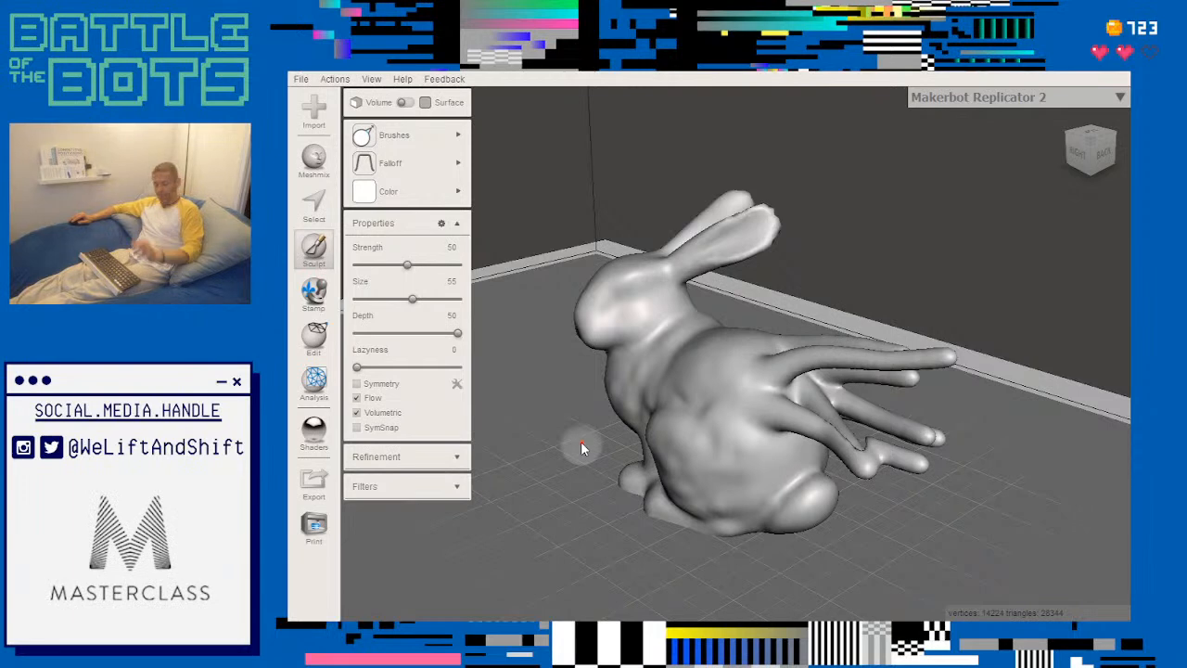
pyautogui.hotkey('ctrl', 'z')
pyautogui.hotkey('ctrl', 'z')
pyautogui.hotkey('ctrl', 'z')
pyautogui.hotkey('ctrl', 'z')
pyautogui.hotkey('ctrl', 'z')
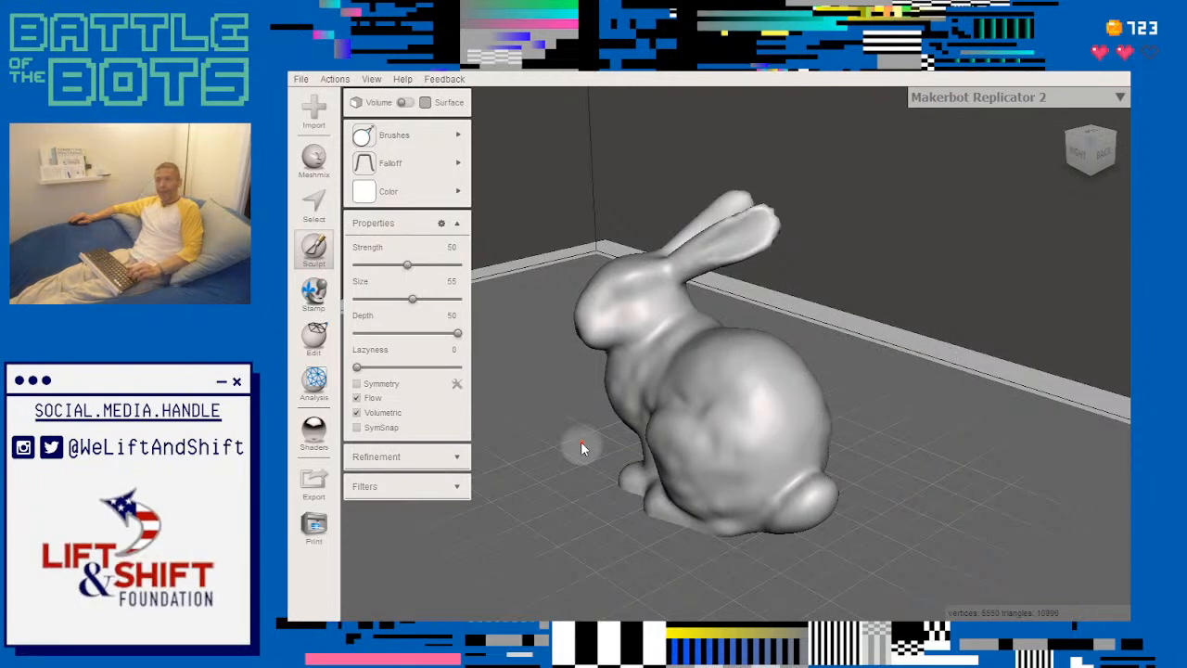
# - Try the Make Pattern edit on the bunny with Tiled Tubes in a Hex Grid, and cancel it
pyautogui.moveTo(577, 435); pyautogui.dragTo(718, 445, button='right')
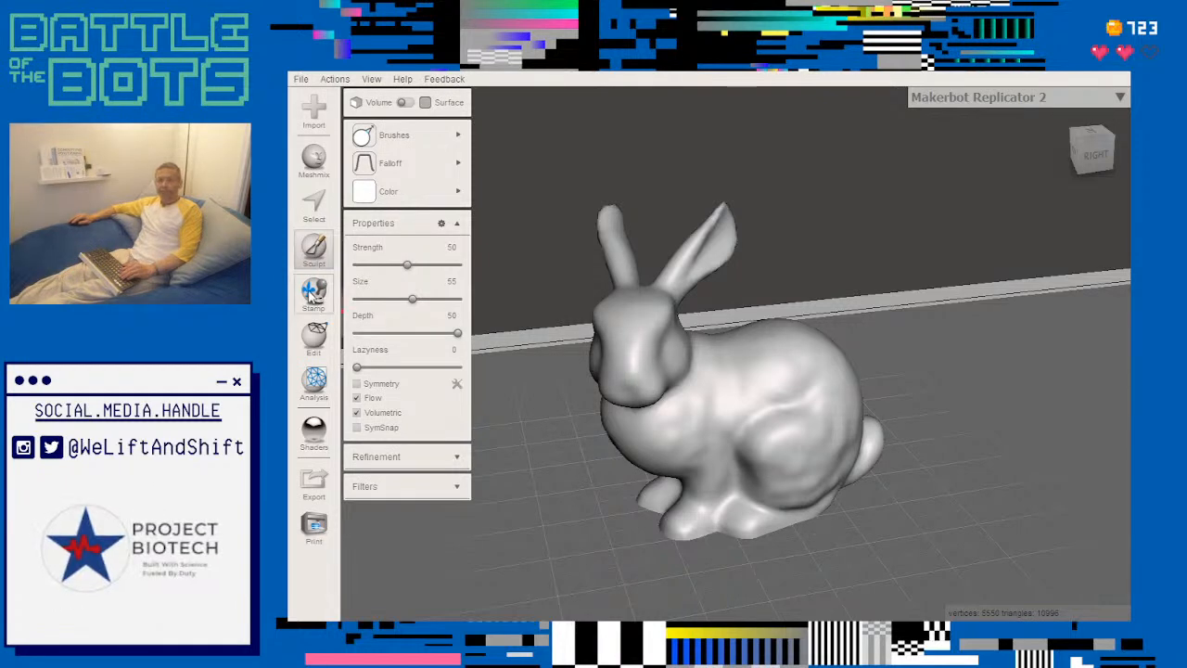
pyautogui.click(316, 204)
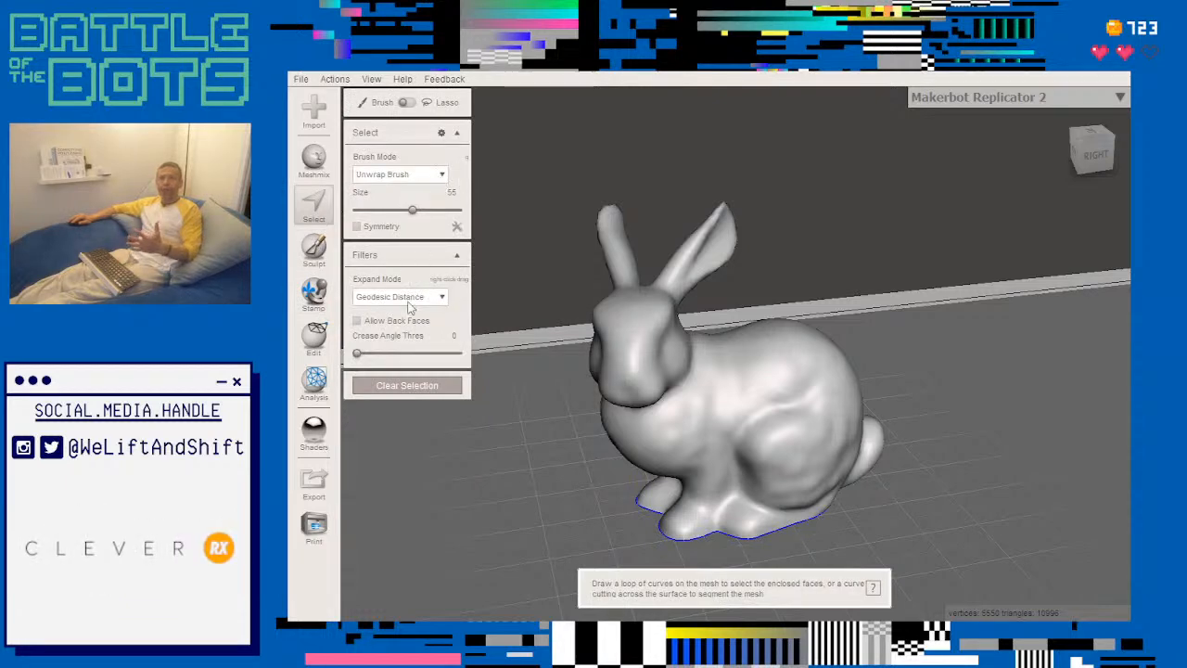
pyautogui.click(314, 338)
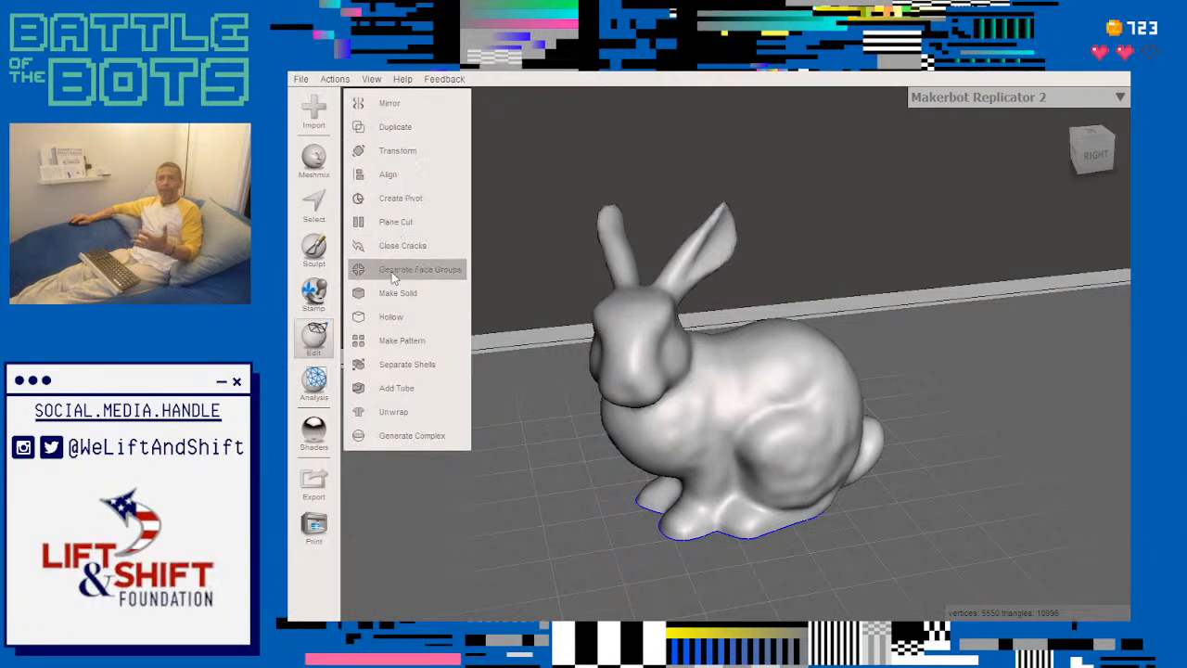
pyautogui.click(464, 340)
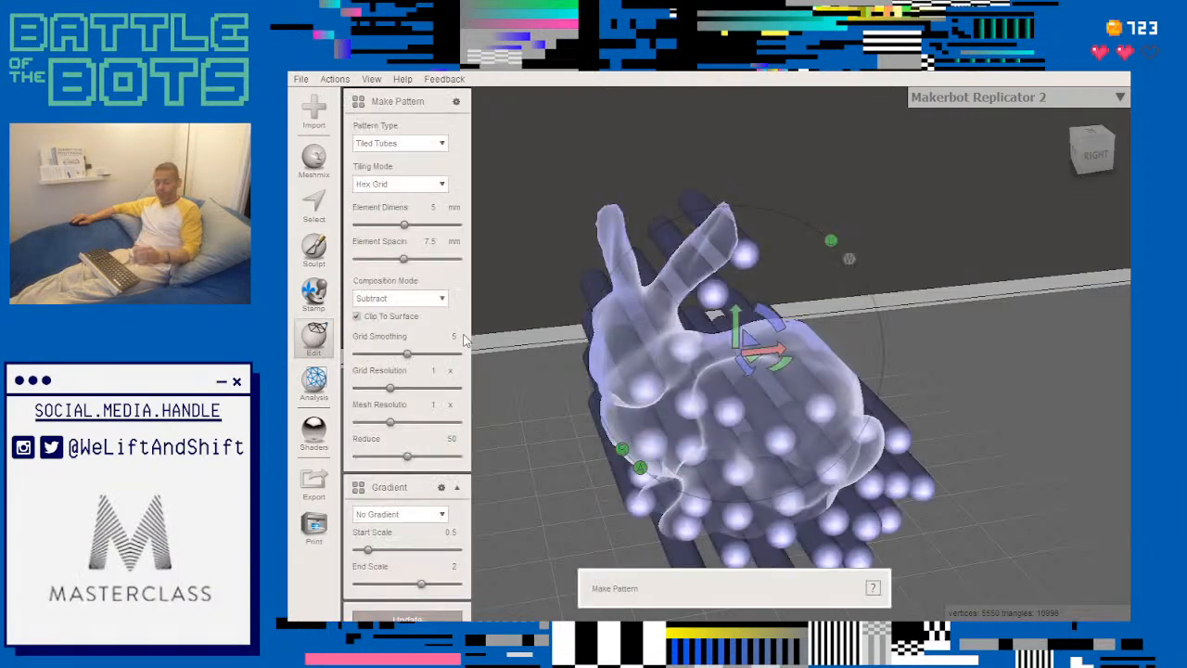
pyautogui.press('Escape')
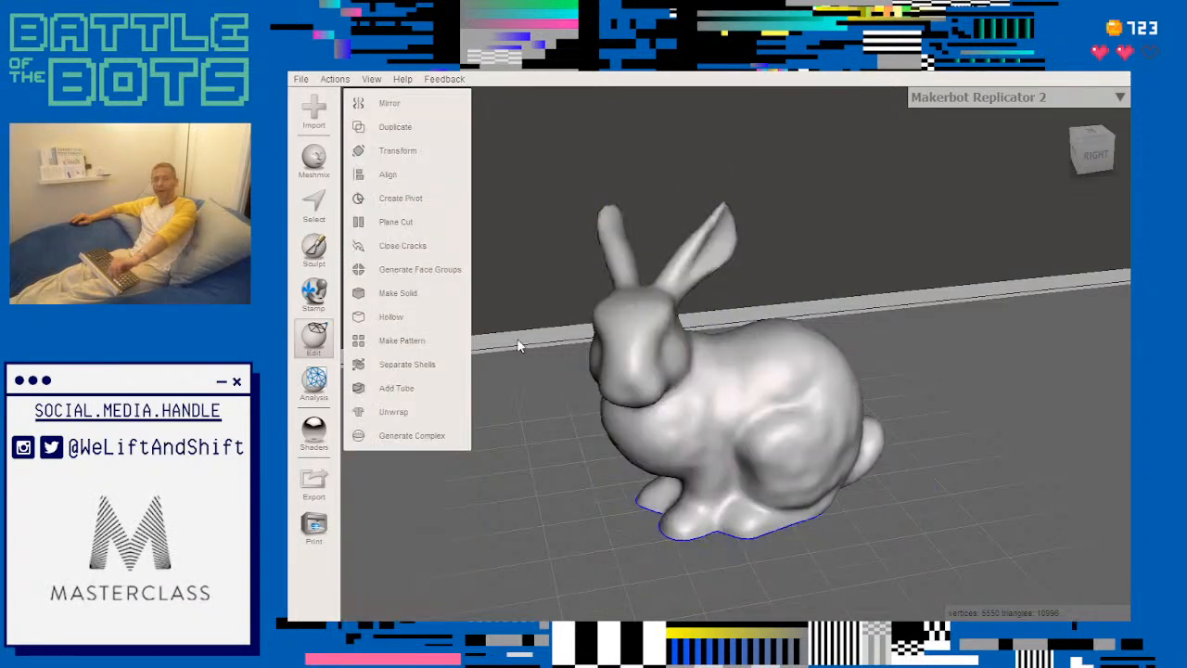
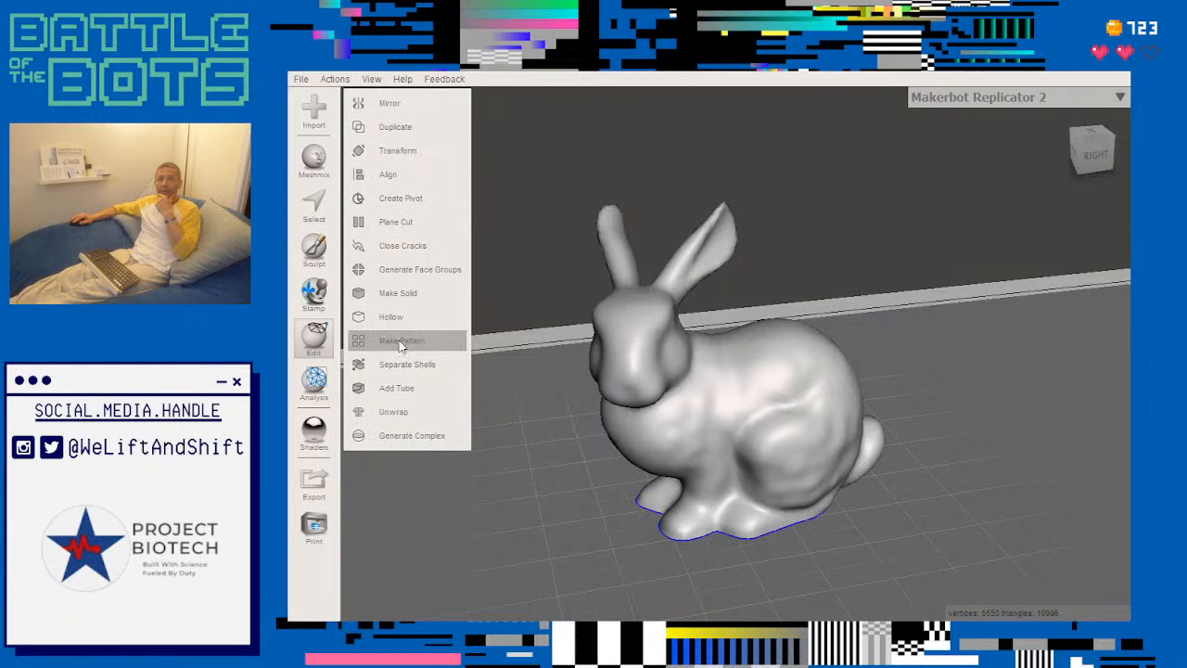
# - Start a Make Pattern edit on the bunny and set the pattern type to Edges
pyautogui.click(400, 343)
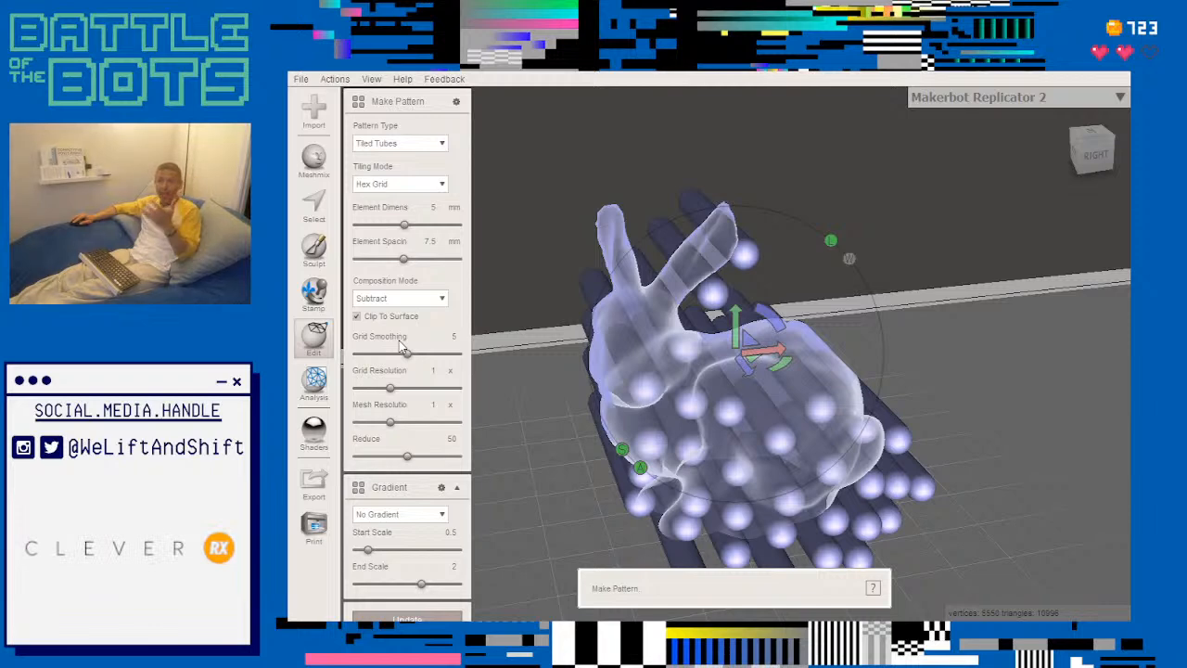
pyautogui.click(441, 144)
pyautogui.click(433, 148)
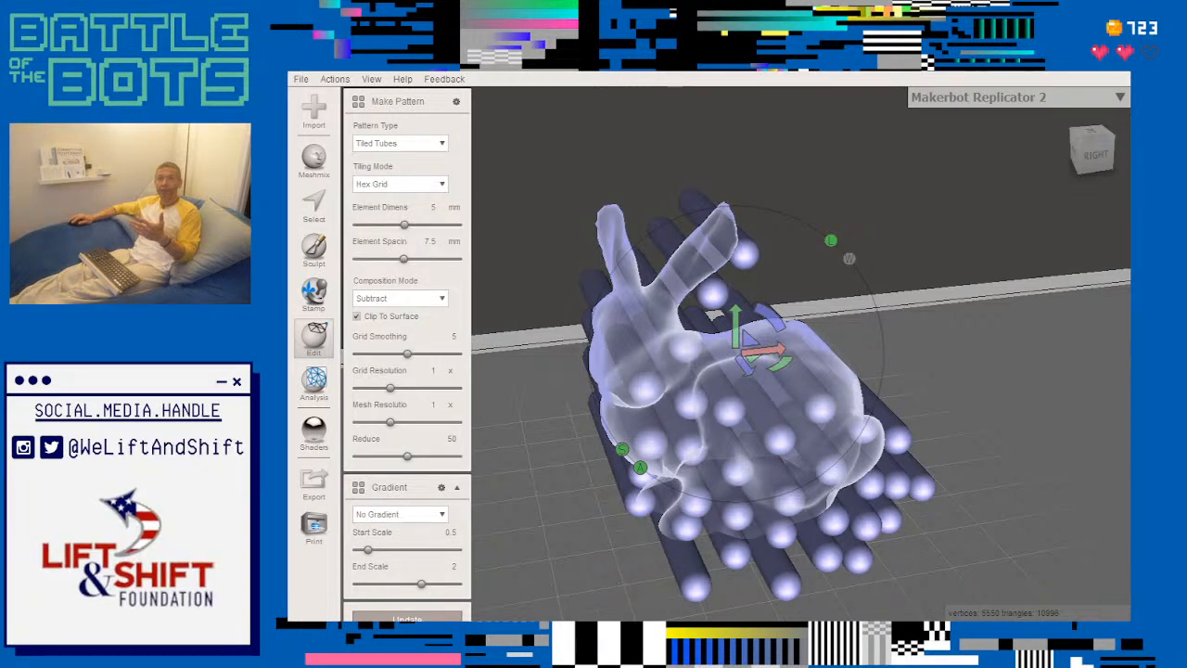
pyautogui.click(443, 146)
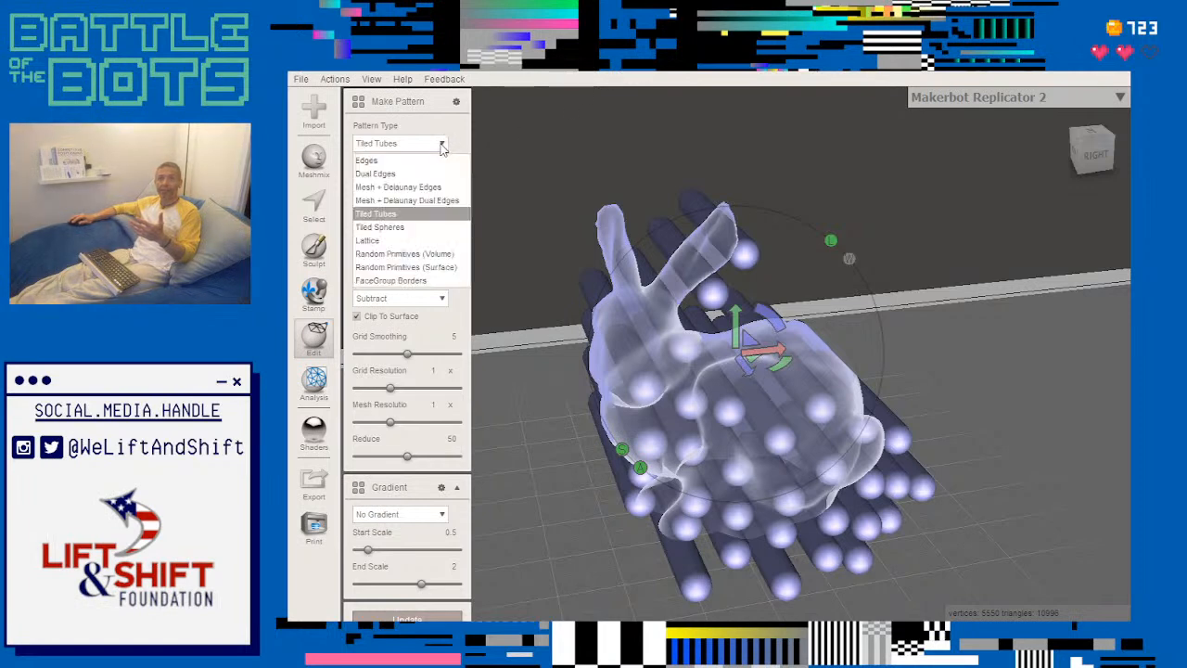
pyautogui.click(443, 147)
pyautogui.click(443, 147)
pyautogui.click(443, 146)
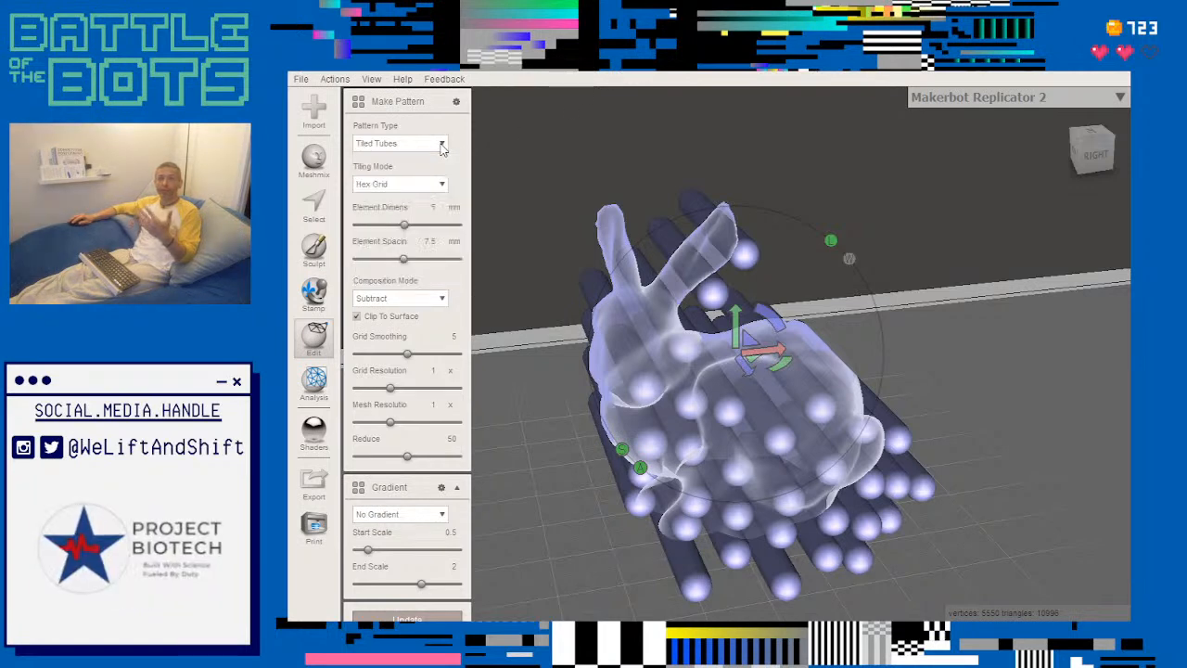
pyautogui.click(442, 146)
pyautogui.click(443, 147)
pyautogui.click(443, 147)
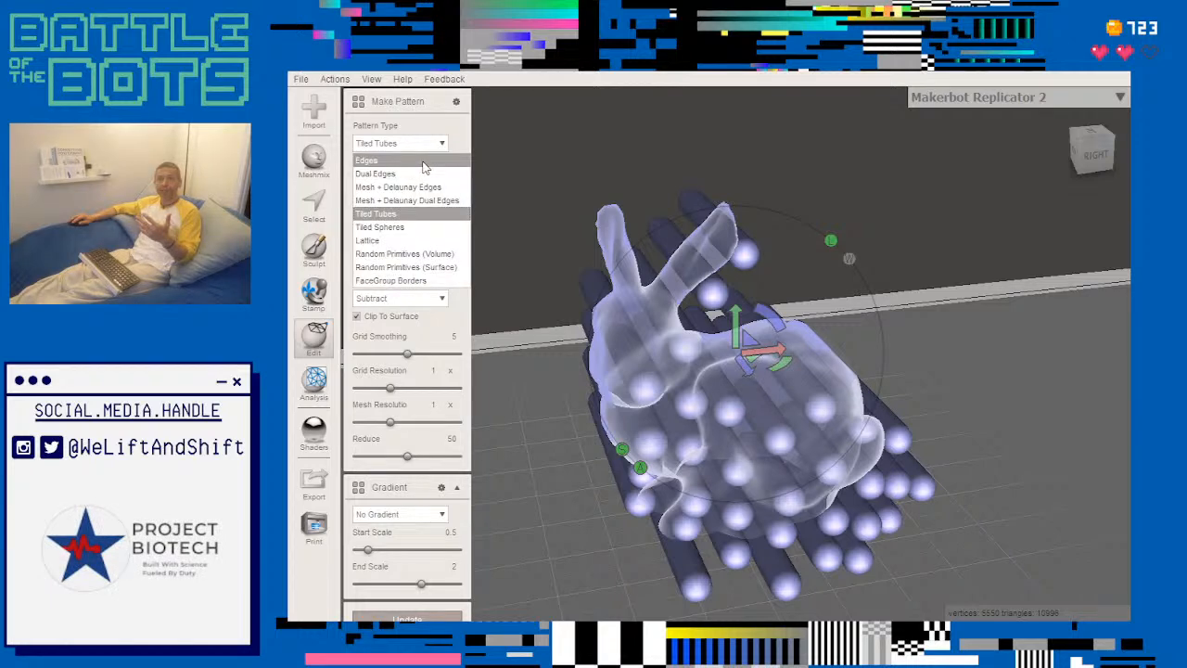
pyautogui.click(423, 161)
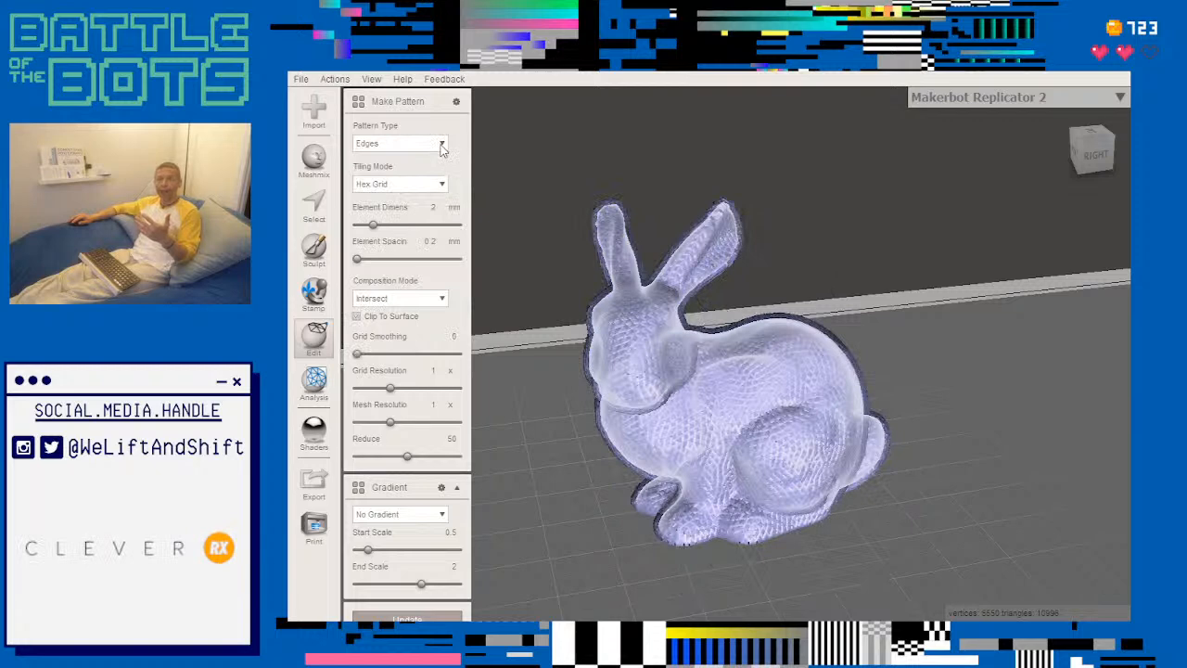
# - Try Regular Grid as the tiling mode of the Edges pattern, and return it to Hex Grid
pyautogui.click(442, 185)
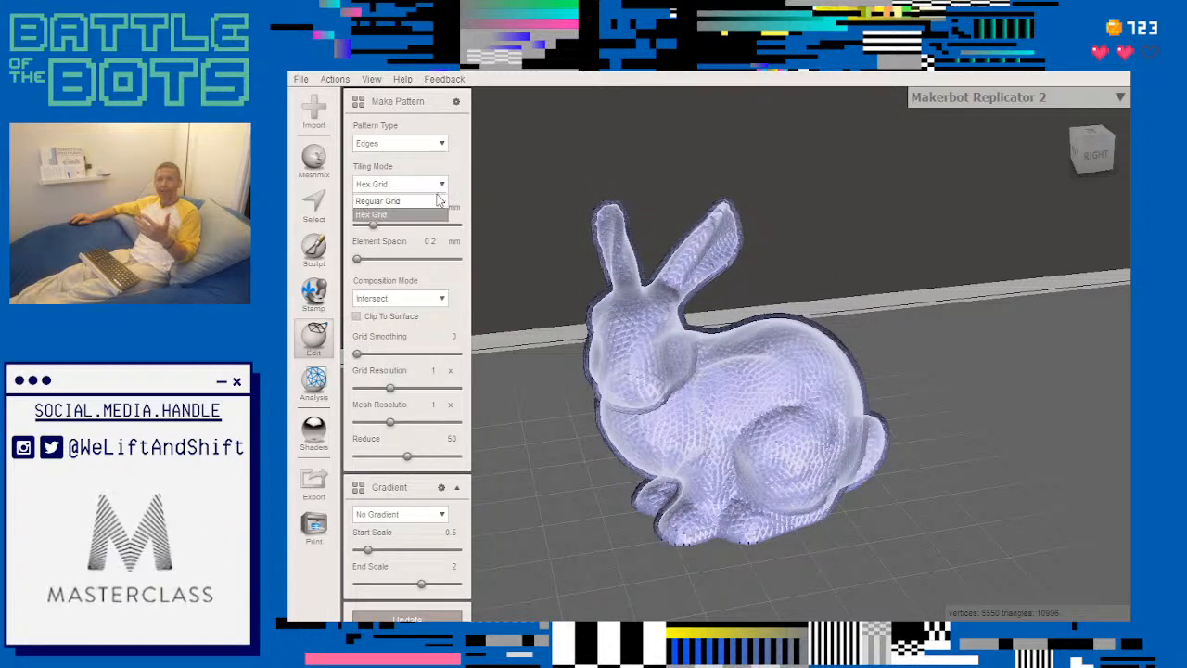
pyautogui.click(437, 205)
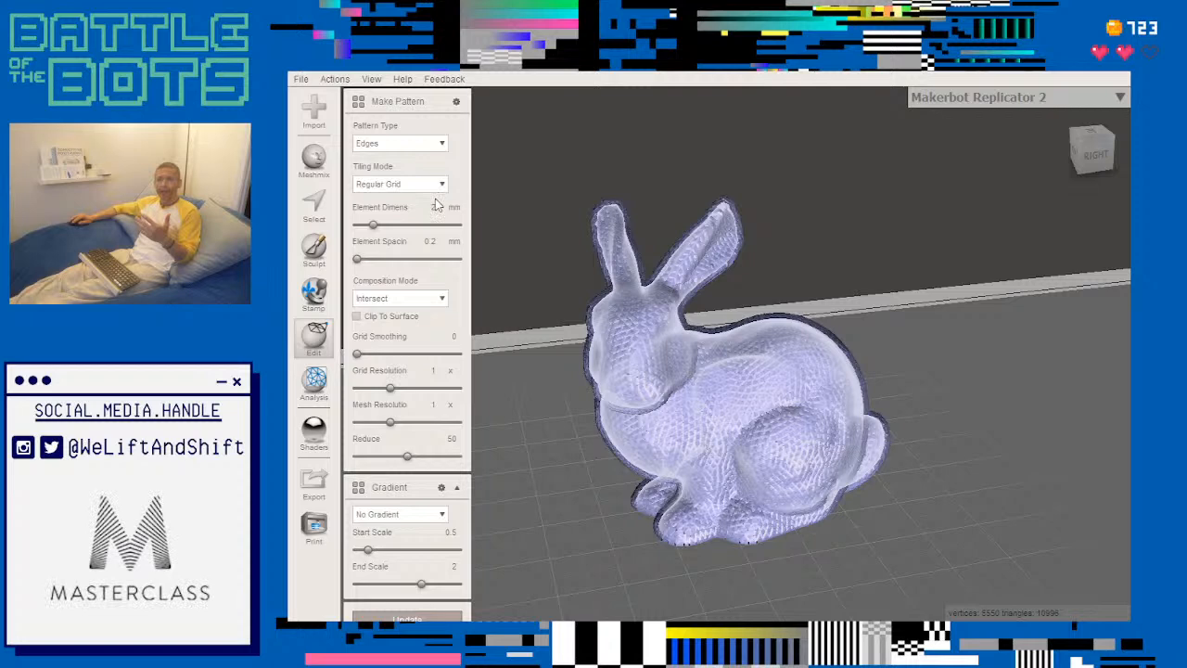
pyautogui.click(442, 186)
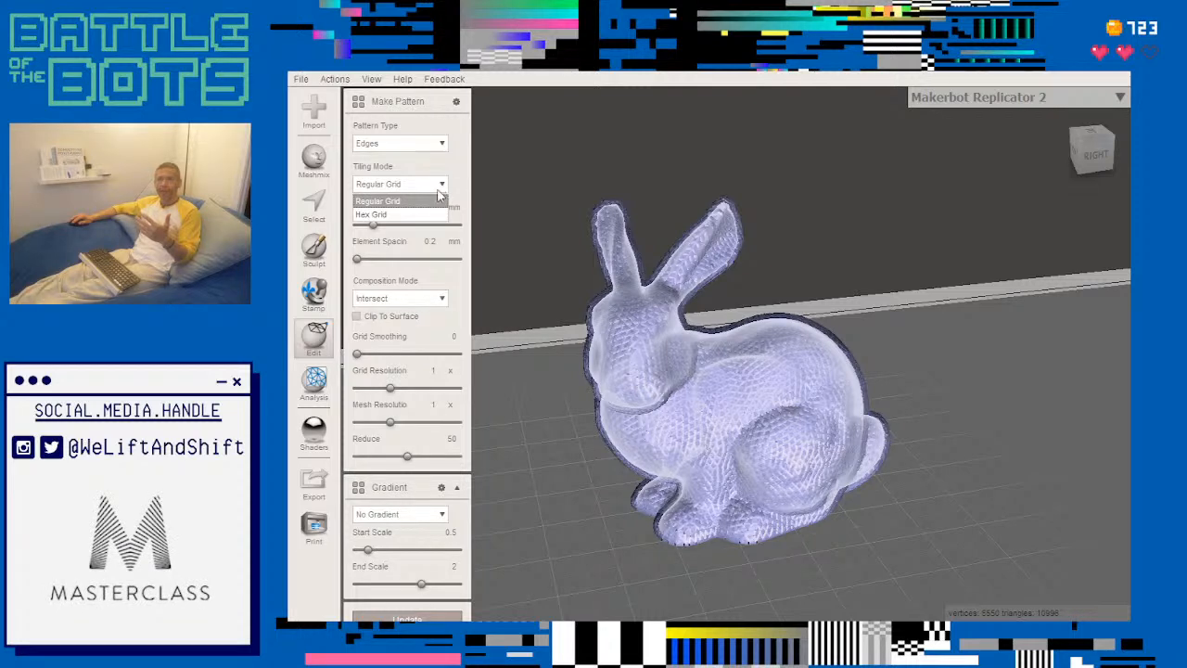
pyautogui.click(431, 214)
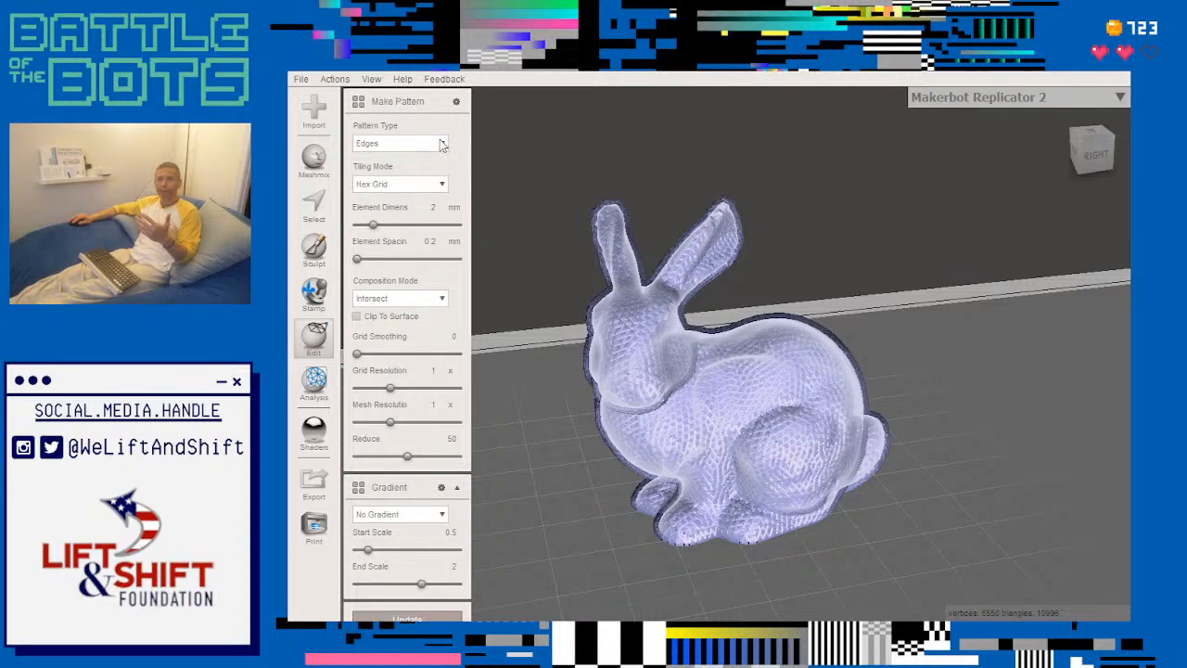
# - Try the Dual Edges pattern type and inspect its texture up close on the bunny's head
pyautogui.click(442, 144)
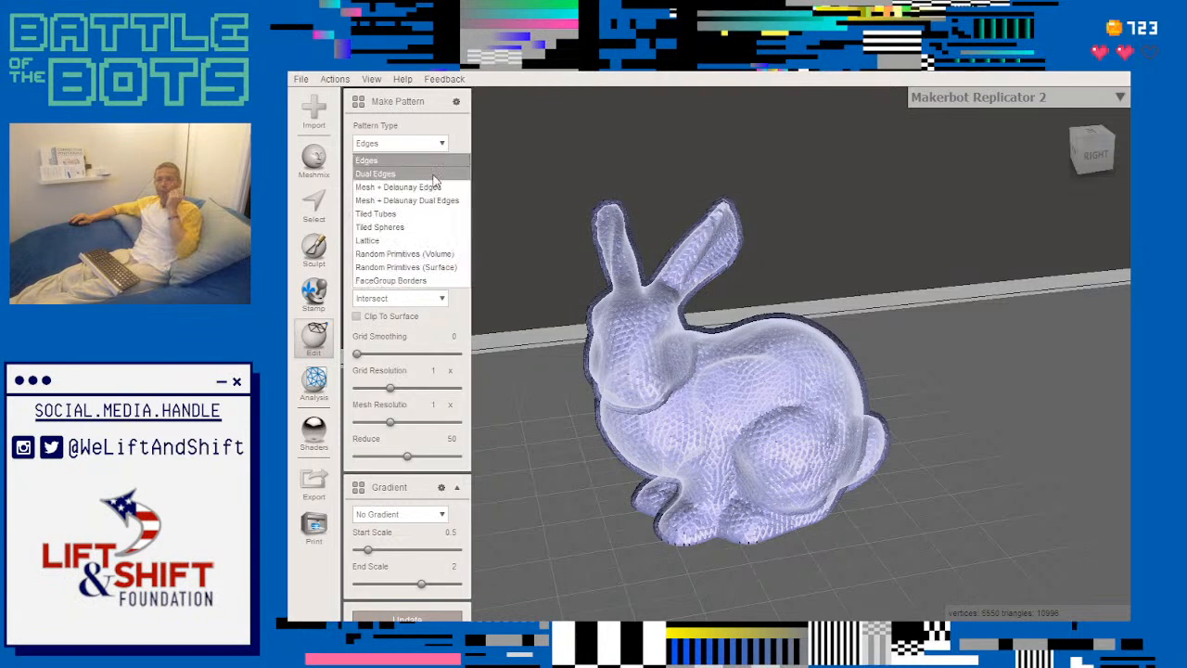
pyautogui.click(434, 176)
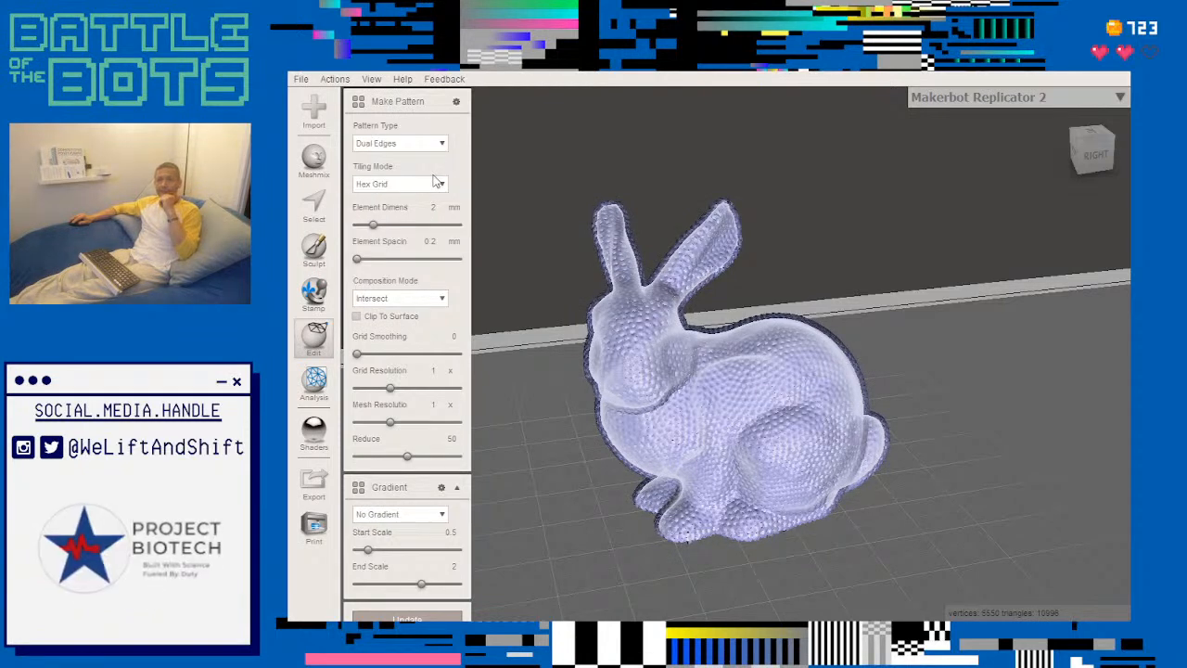
pyautogui.click(442, 144)
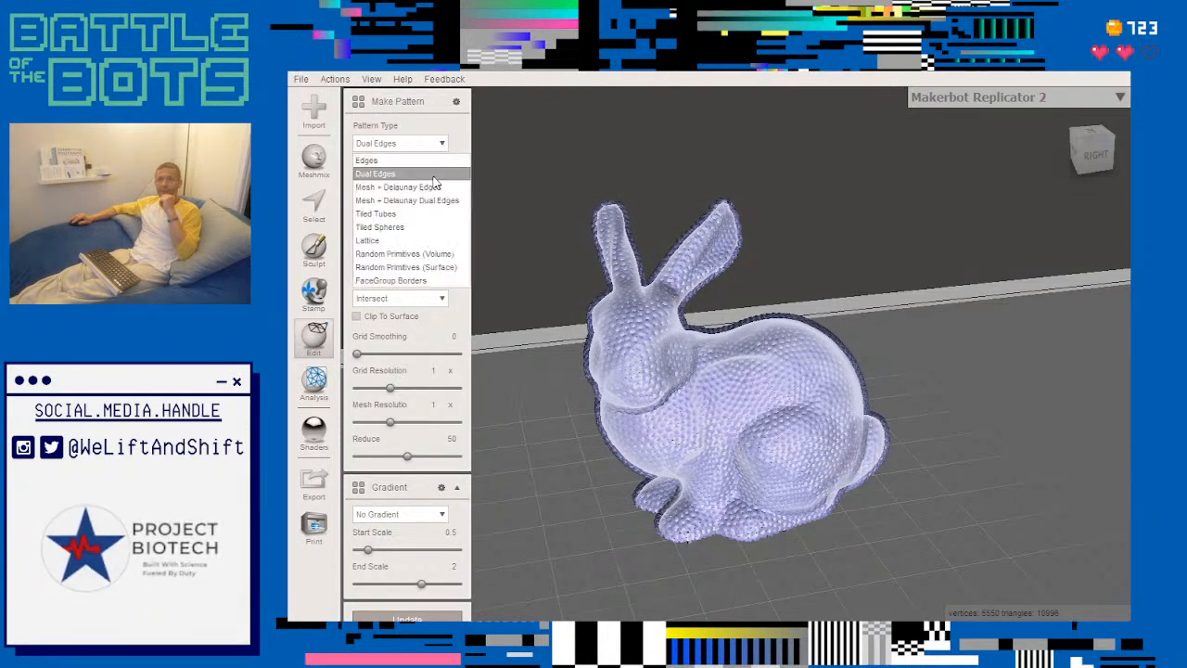
pyautogui.click(441, 144)
pyautogui.scroll(2, 585, 301)
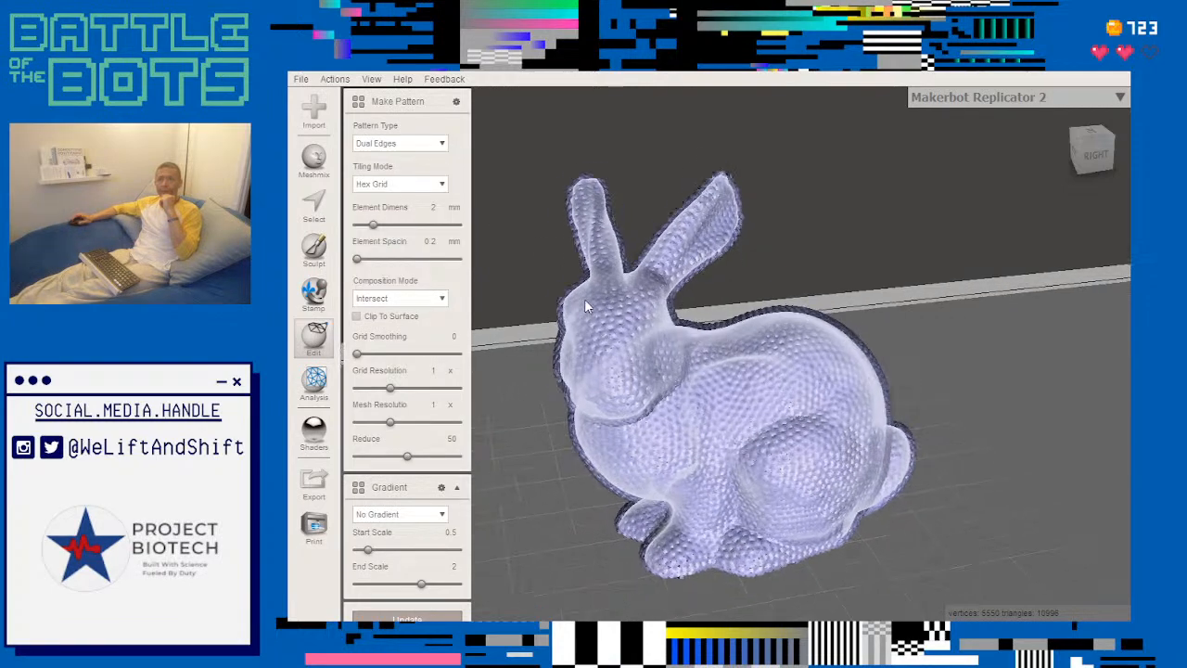
pyautogui.scroll(8, 593, 315)
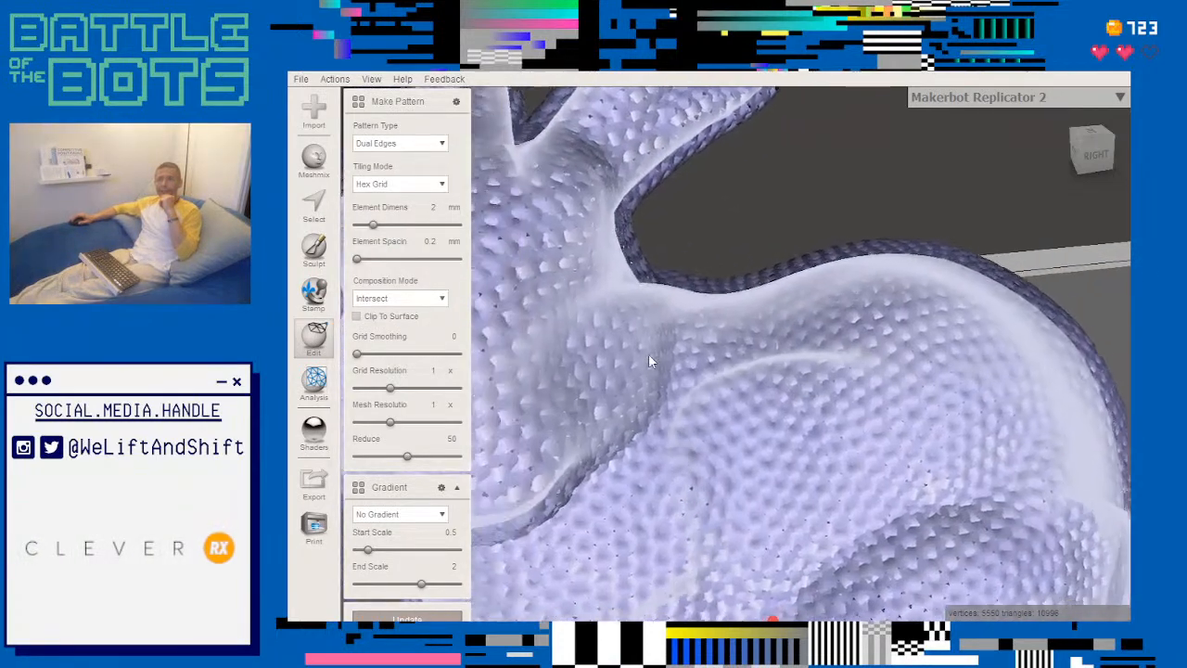
pyautogui.moveTo(648, 354); pyautogui.dragTo(792, 330, button='middle')
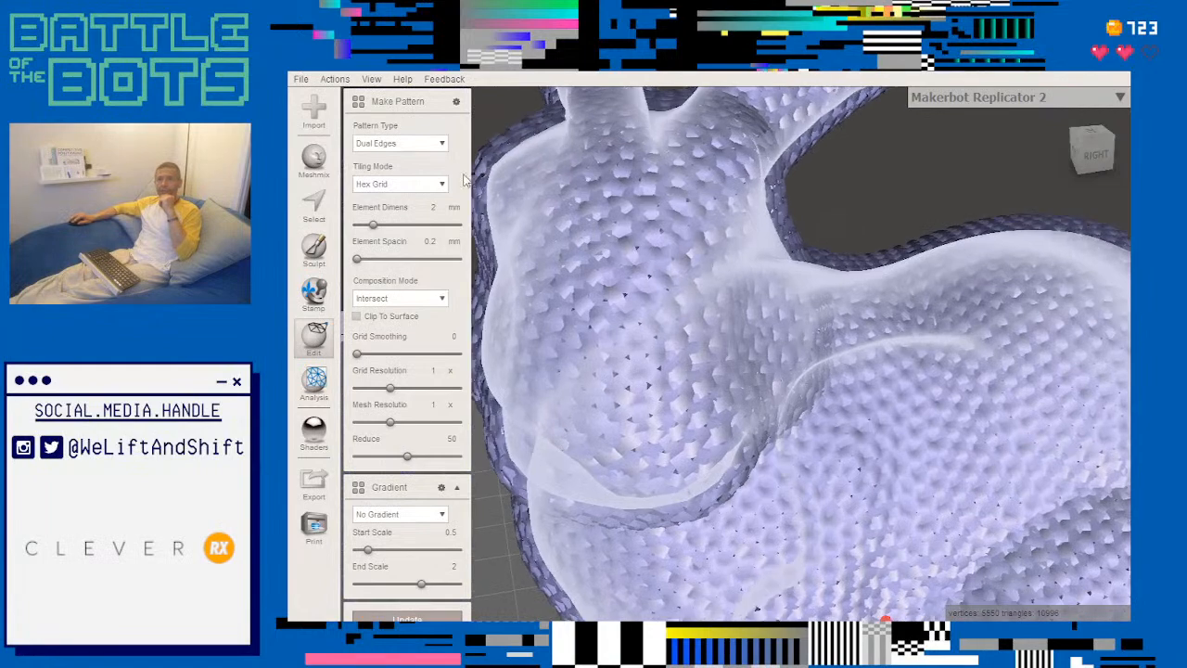
# - Try the Lattice pattern type on the bunny and check its tiling mode options
pyautogui.click(439, 149)
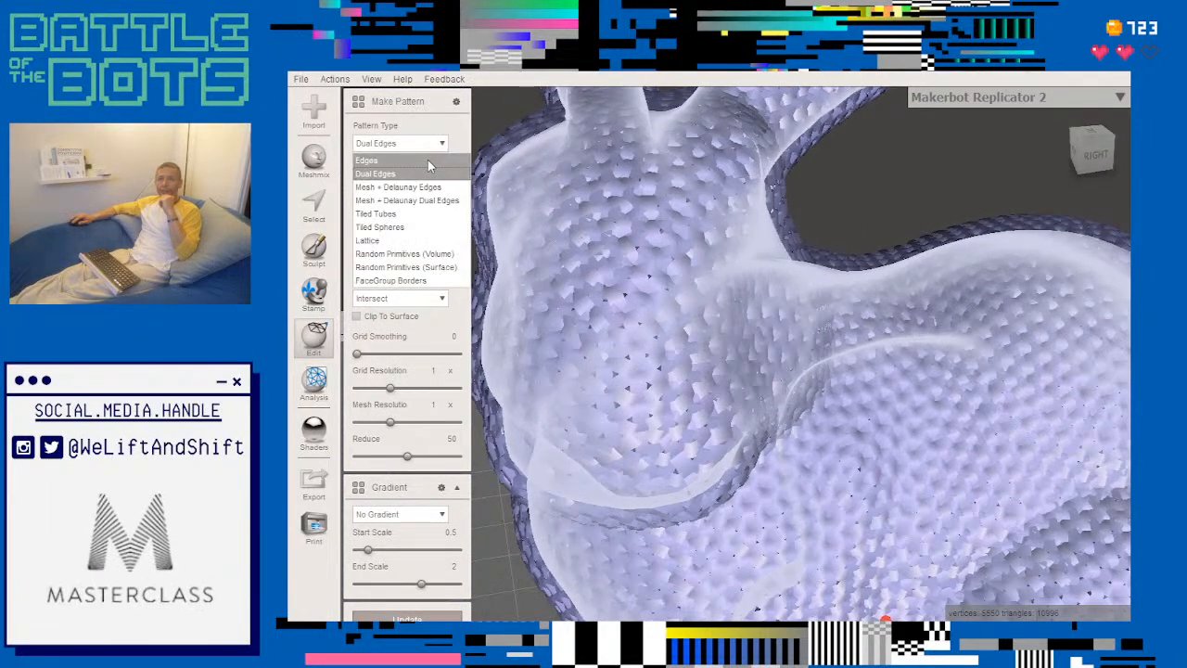
pyautogui.click(428, 159)
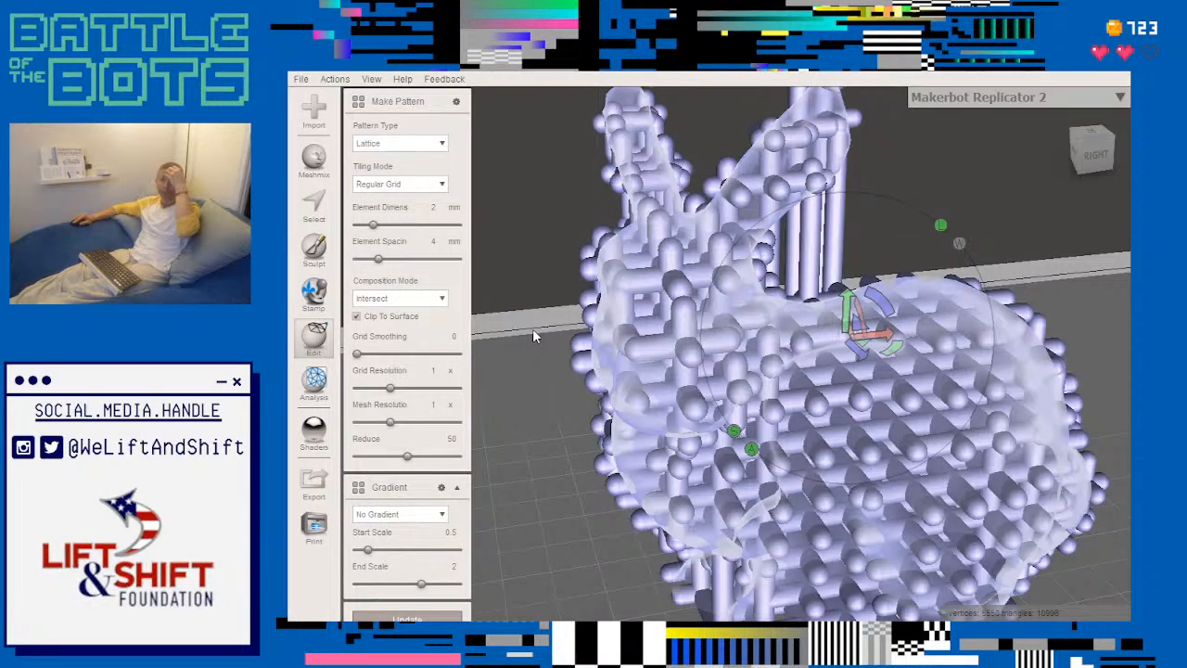
pyautogui.click(443, 185)
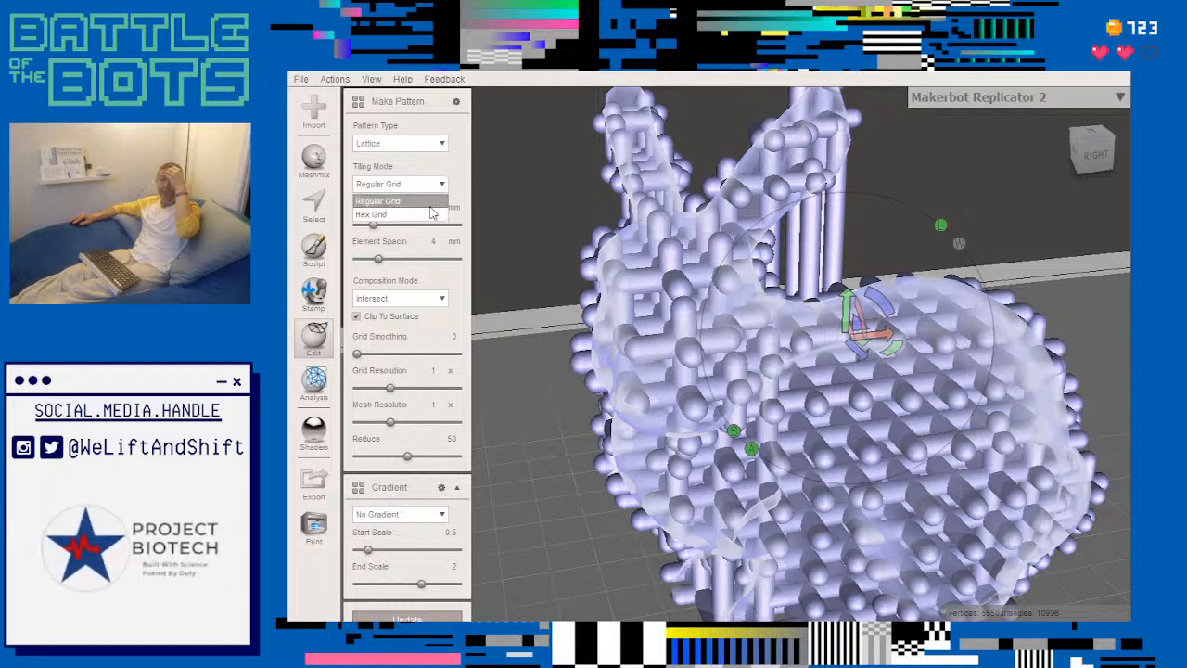
# - Try the Random Primitives (Surface) pattern type on the bunny
pyautogui.click(442, 147)
pyautogui.click(442, 143)
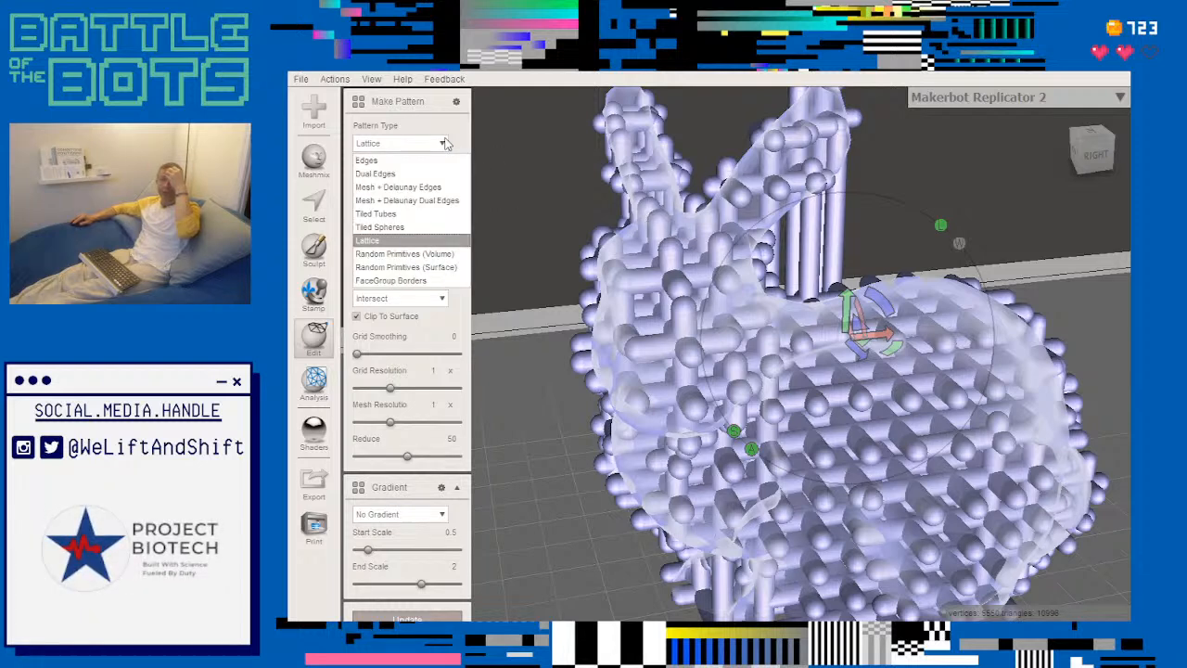
pyautogui.click(416, 267)
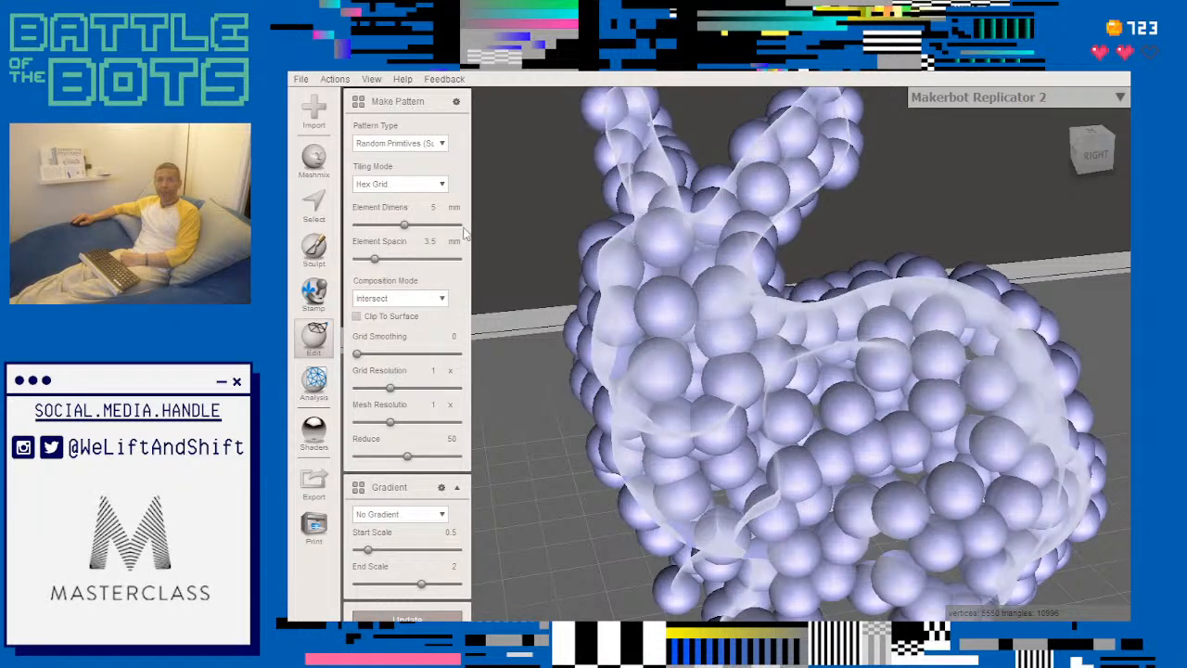
# - Try the Random Primitives (Volume) pattern type and inspect the bunny built from merged spheres
pyautogui.click(442, 146)
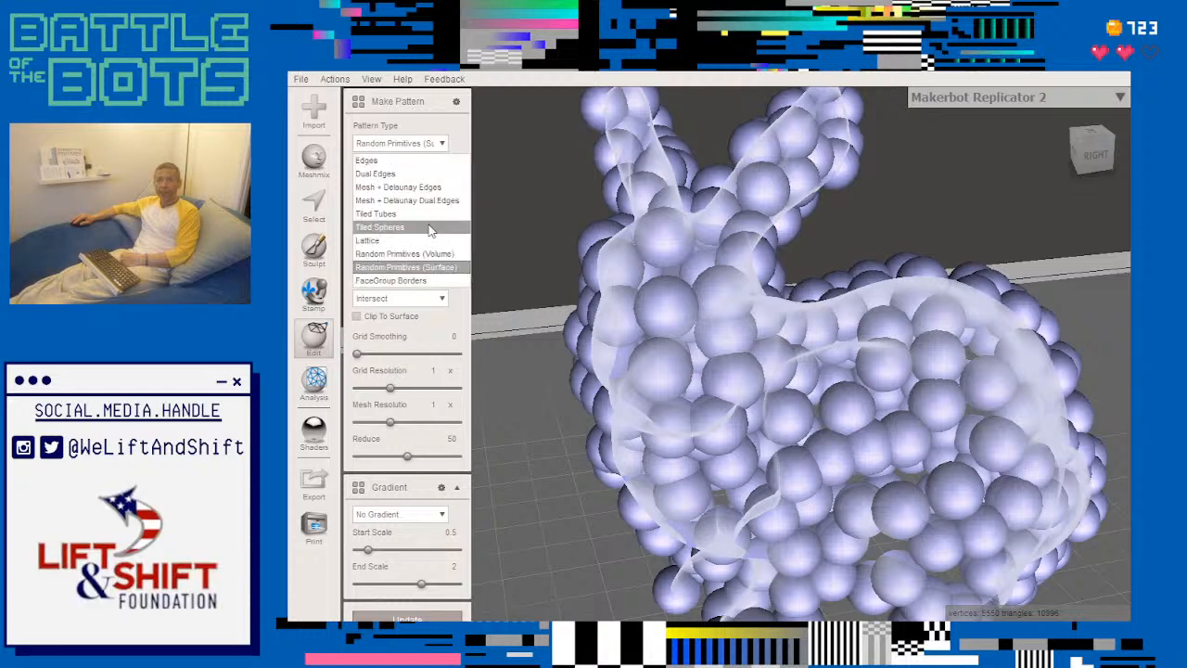
pyautogui.click(431, 255)
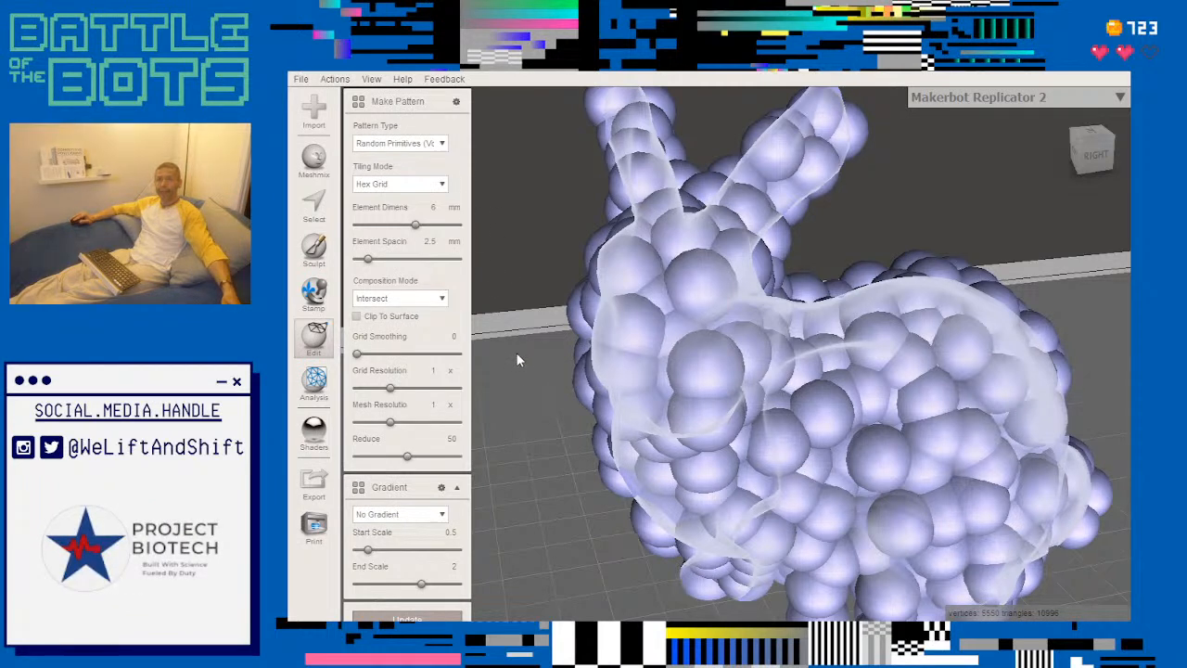
pyautogui.scroll(-5, 516, 336)
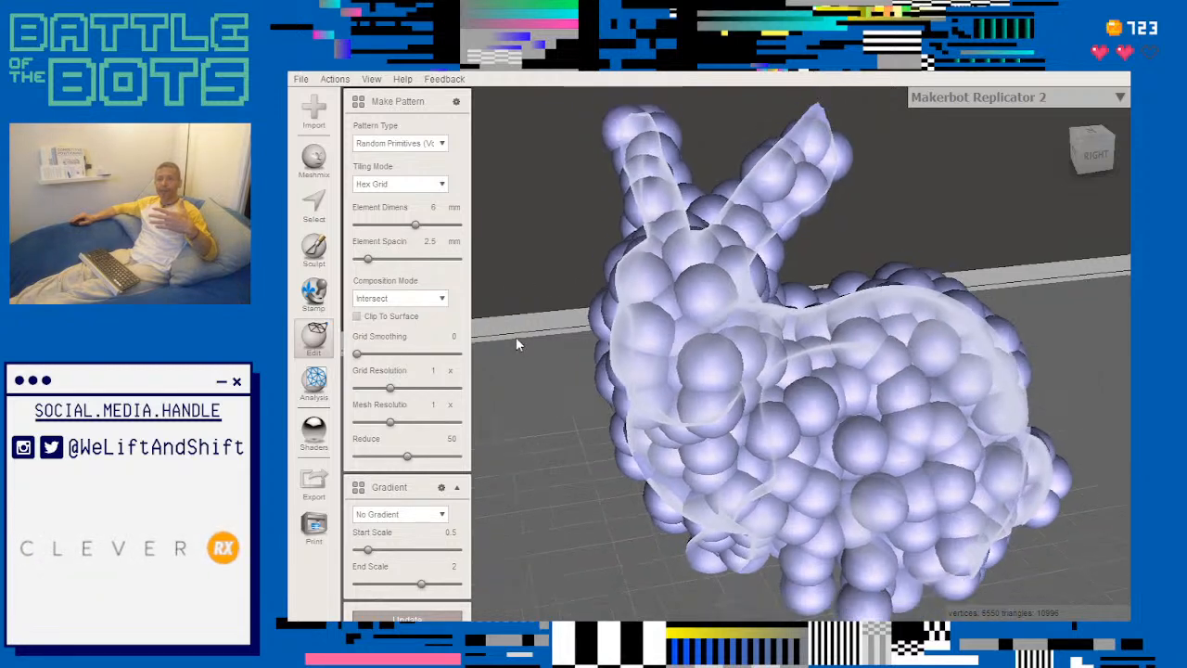
pyautogui.scroll(3, 717, 185)
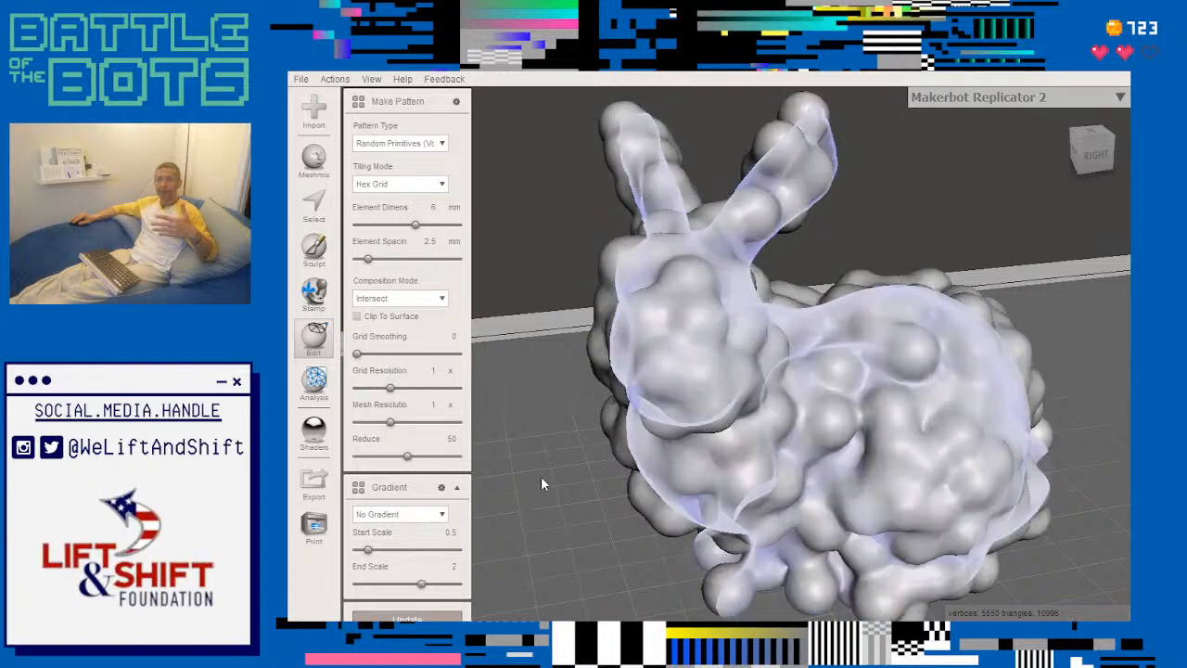
pyautogui.scroll(-2, 560, 460)
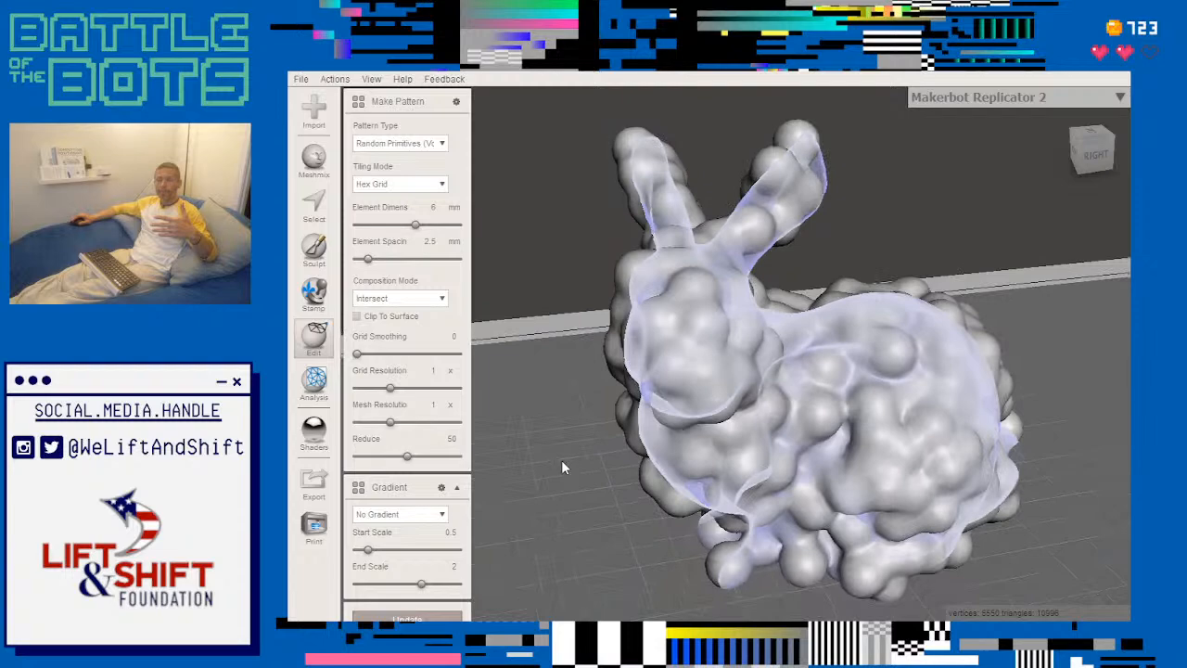
pyautogui.moveTo(561, 459); pyautogui.dragTo(577, 428, button='right')
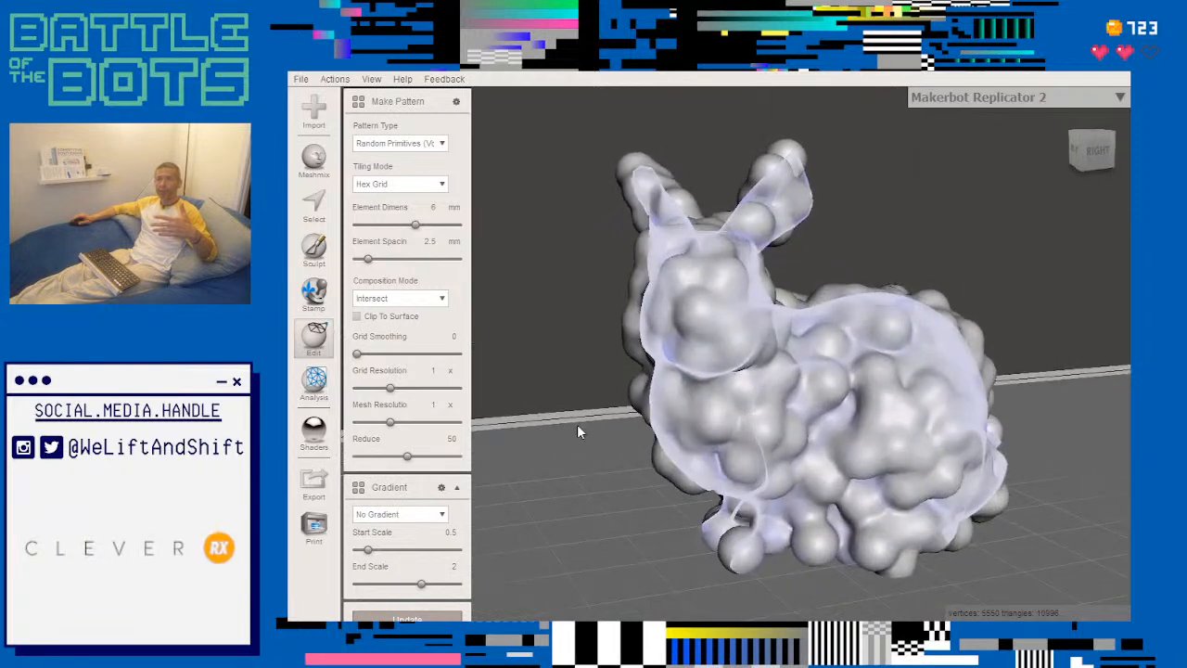
# - Try the Random Primitives (Surface) pattern with Subtract composition and Regular Grid tiling
pyautogui.click(441, 299)
pyautogui.click(434, 318)
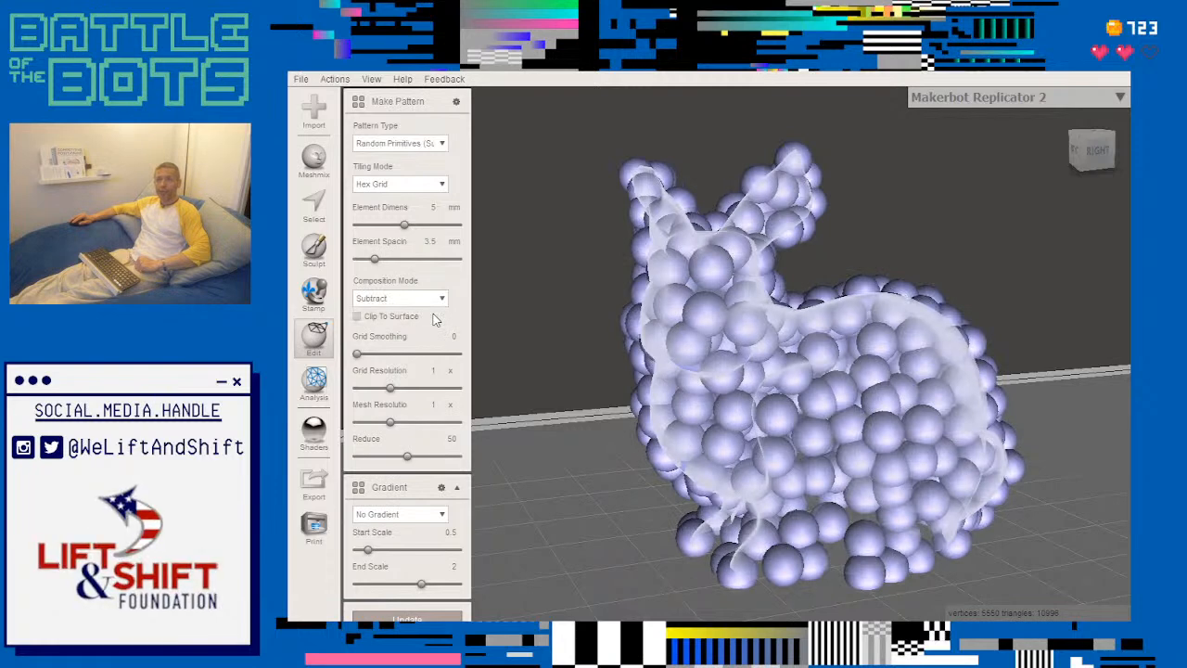
pyautogui.click(443, 185)
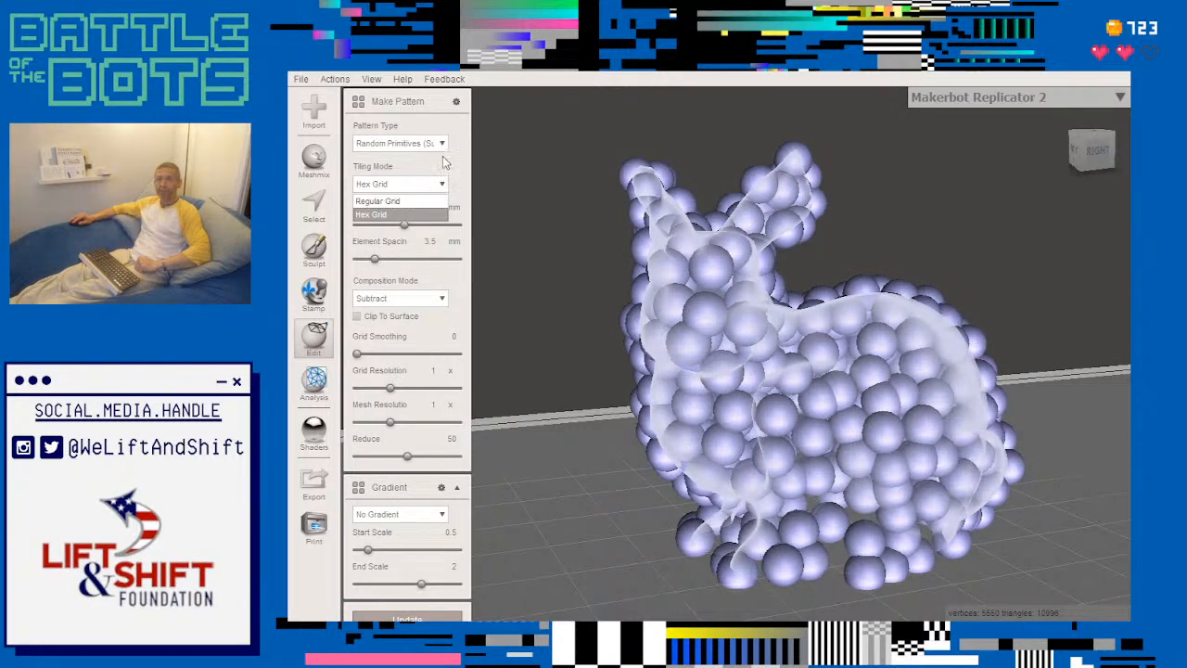
pyautogui.click(424, 199)
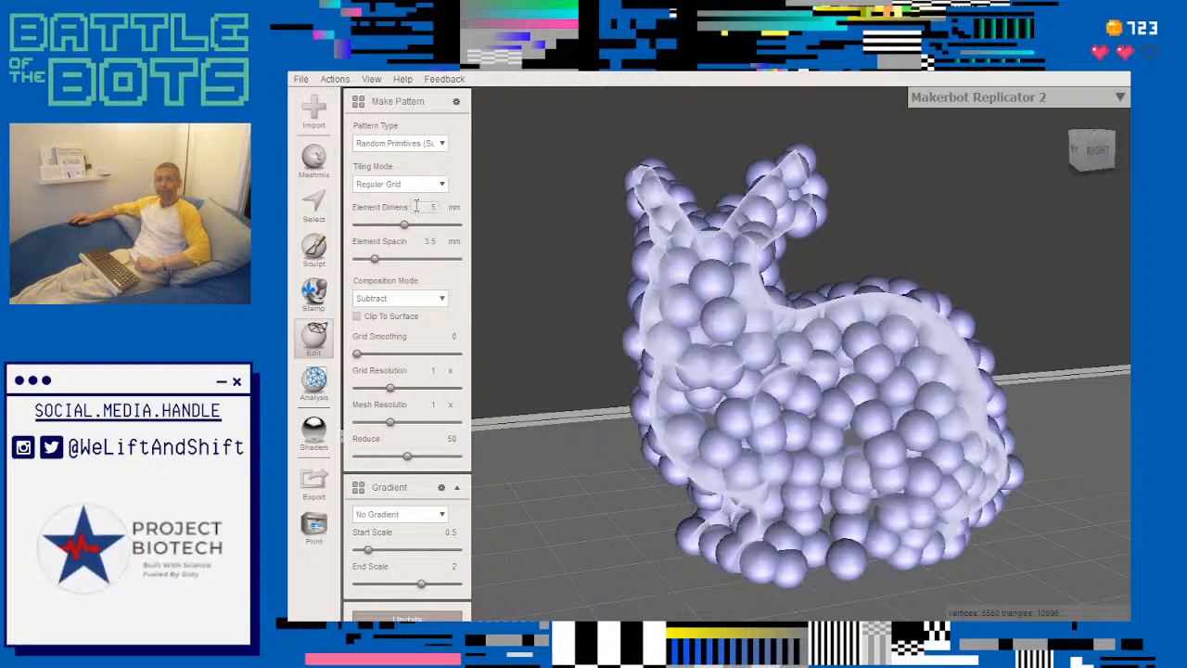
# - Change the pattern to Tiled Tubes in a Hex Grid and inspect the holes cut through the bunny from the side
pyautogui.click(436, 144)
pyautogui.click(420, 228)
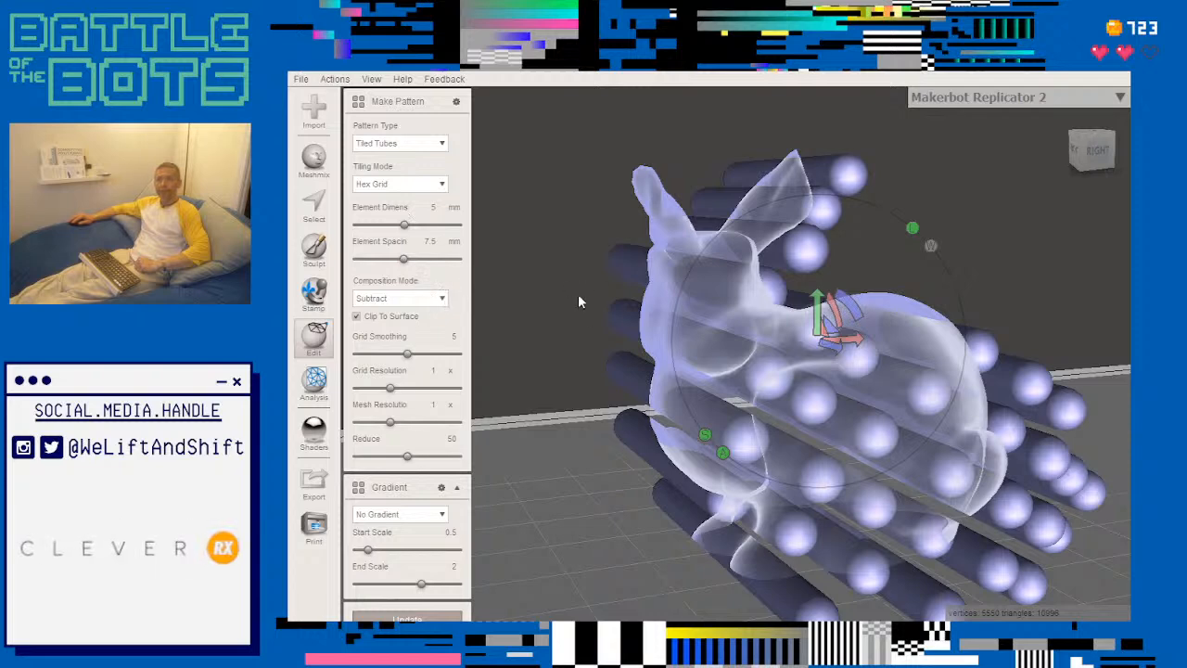
pyautogui.scroll(-1, 573, 303)
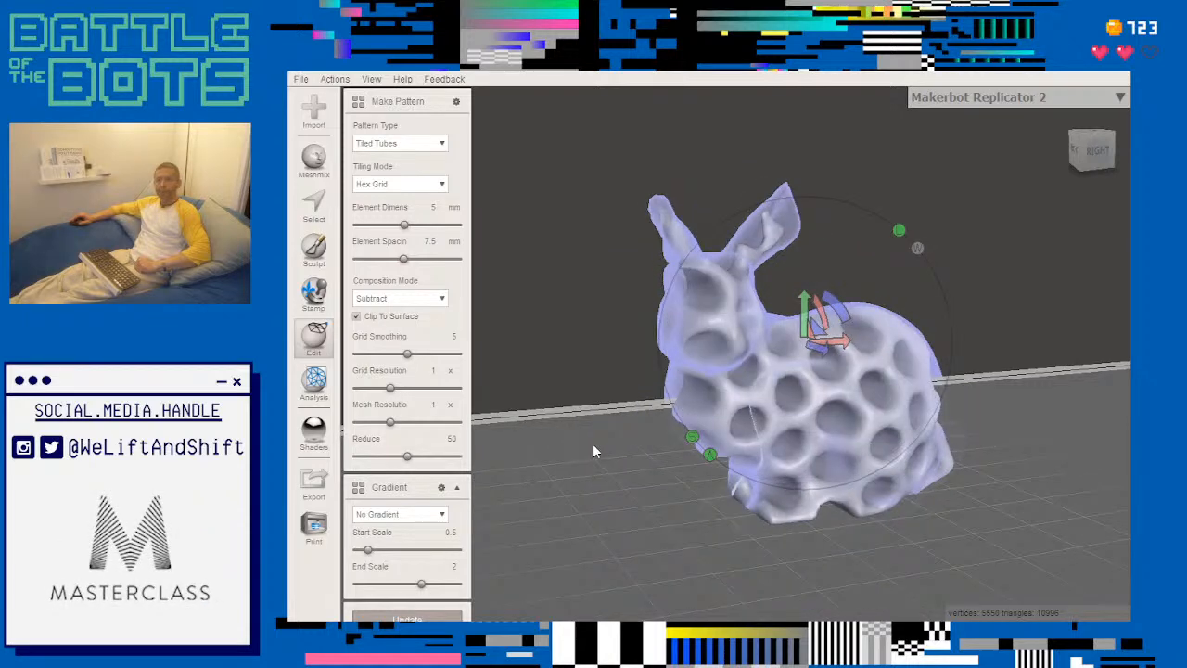
pyautogui.moveTo(638, 457)
pyautogui.mouseDown(button='right')
pyautogui.moveTo(630, 464)
pyautogui.moveTo(623, 442)
pyautogui.moveTo(642, 439)
pyautogui.mouseUp(button='right')
pyautogui.scroll(5, 645, 446)
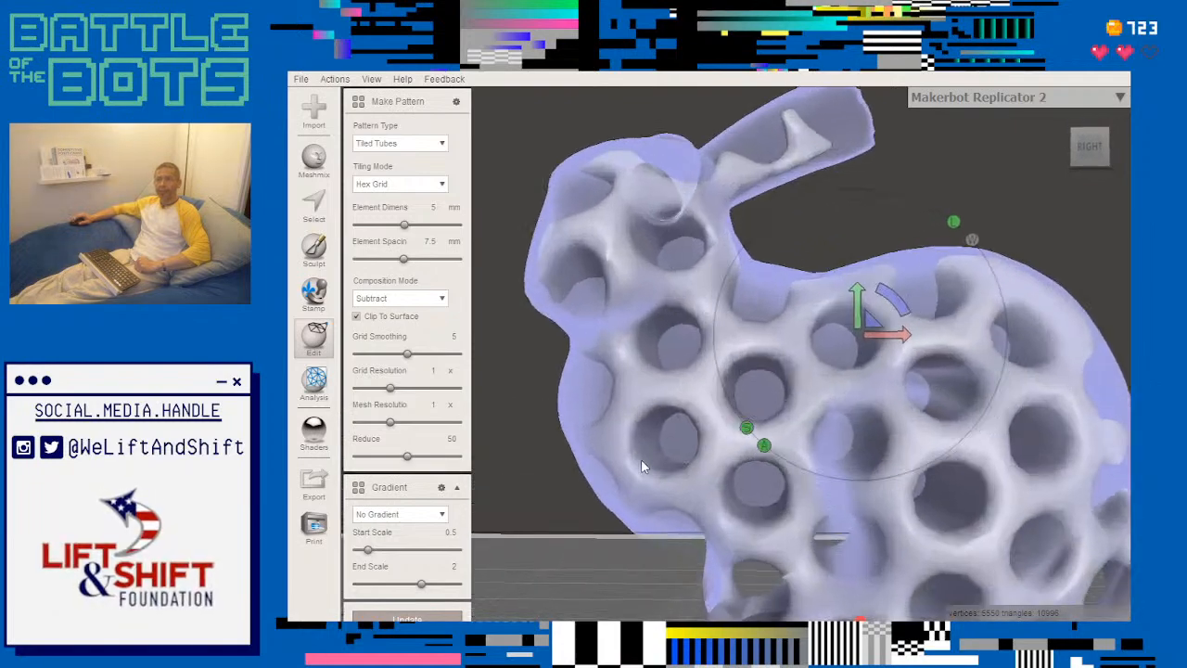
pyautogui.scroll(-5, 637, 475)
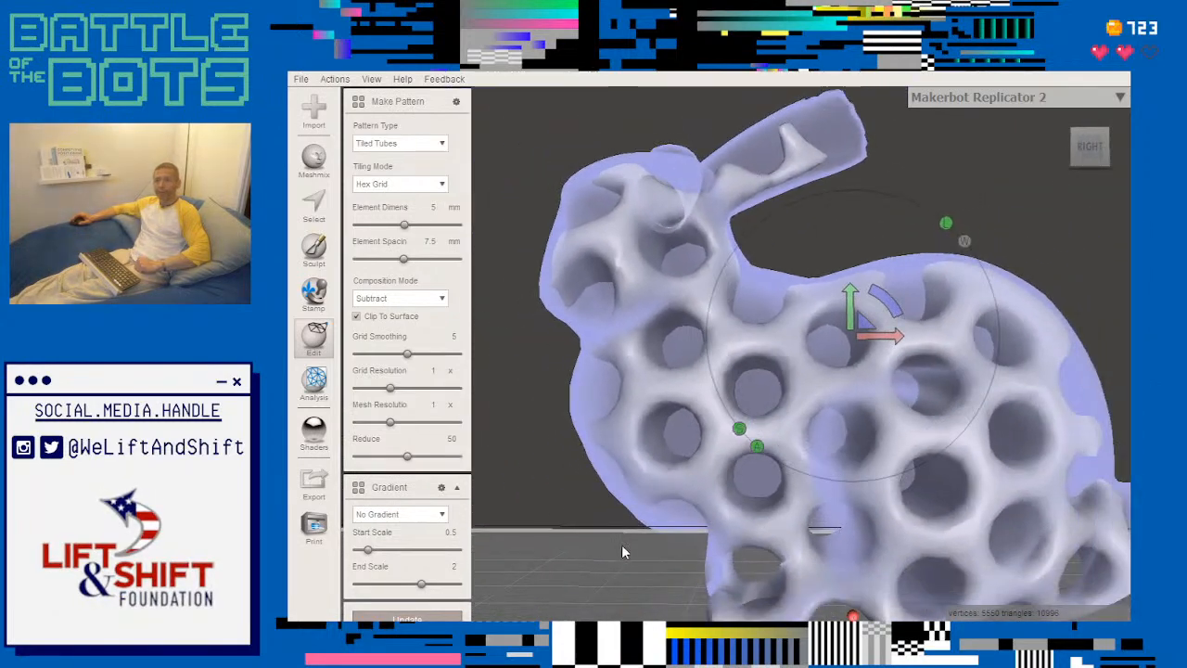
pyautogui.moveTo(621, 545); pyautogui.dragTo(588, 447, button='middle')
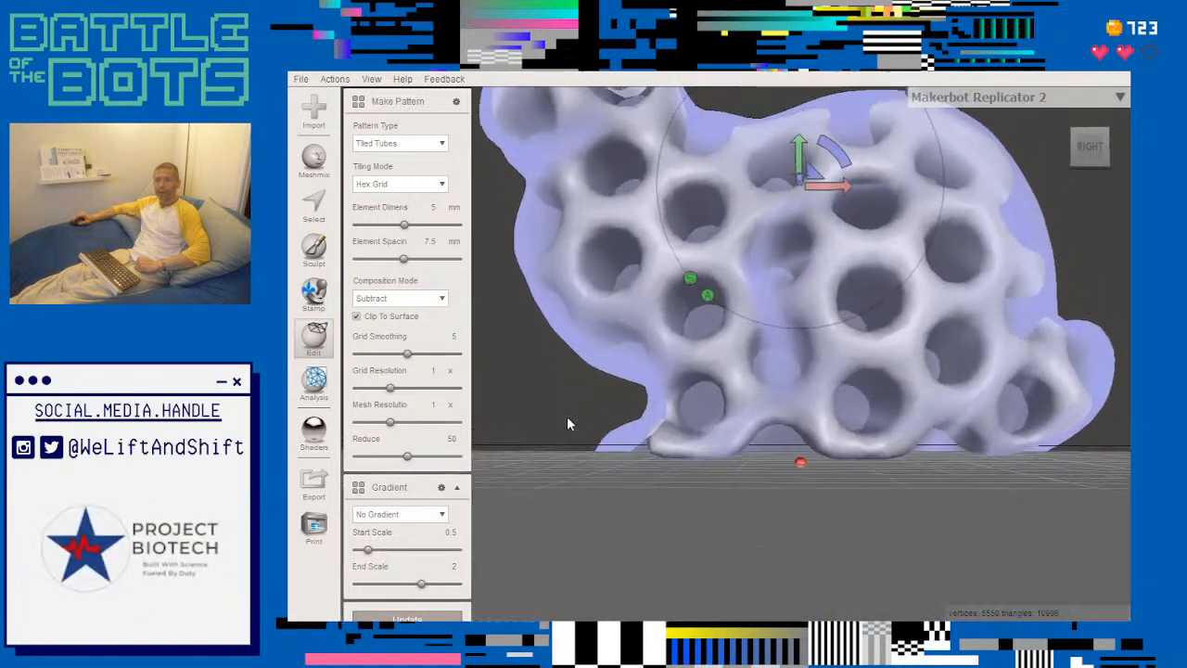
# - Inspect the hex-tiled tube holes in the bunny from several angles and try Regular Grid tiling
pyautogui.scroll(2, 550, 401)
pyautogui.moveTo(557, 418); pyautogui.dragTo(586, 455, button='right')
pyautogui.scroll(-1, 585, 455)
pyautogui.moveTo(582, 415); pyautogui.dragTo(634, 517, button='middle')
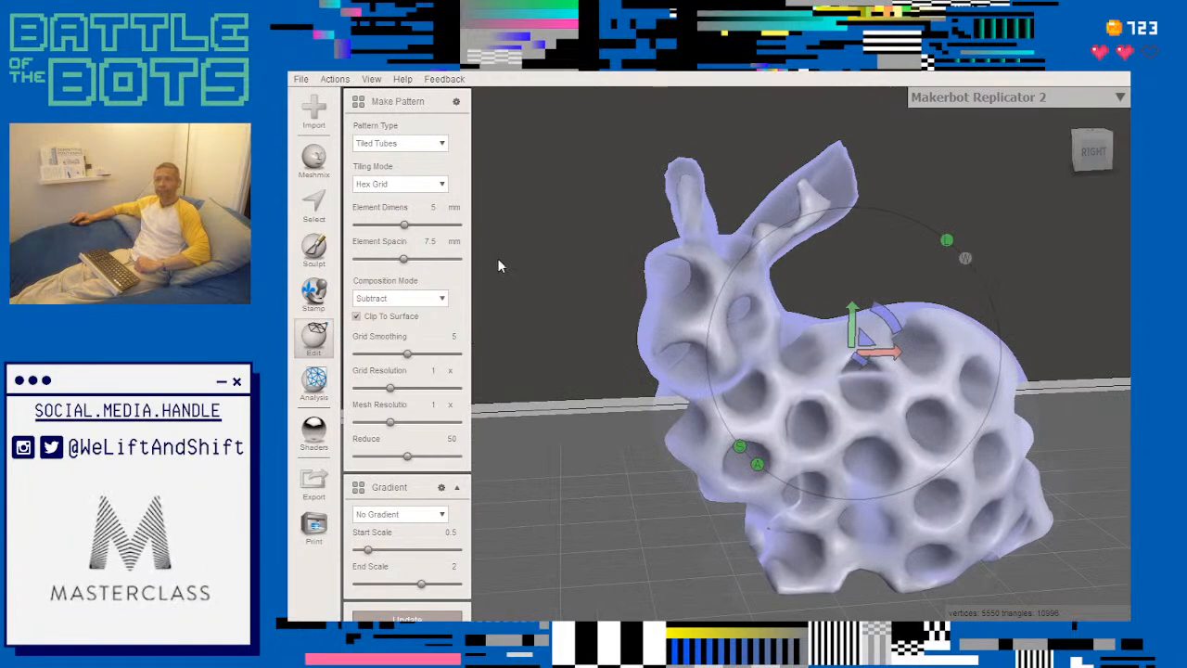
pyautogui.click(442, 185)
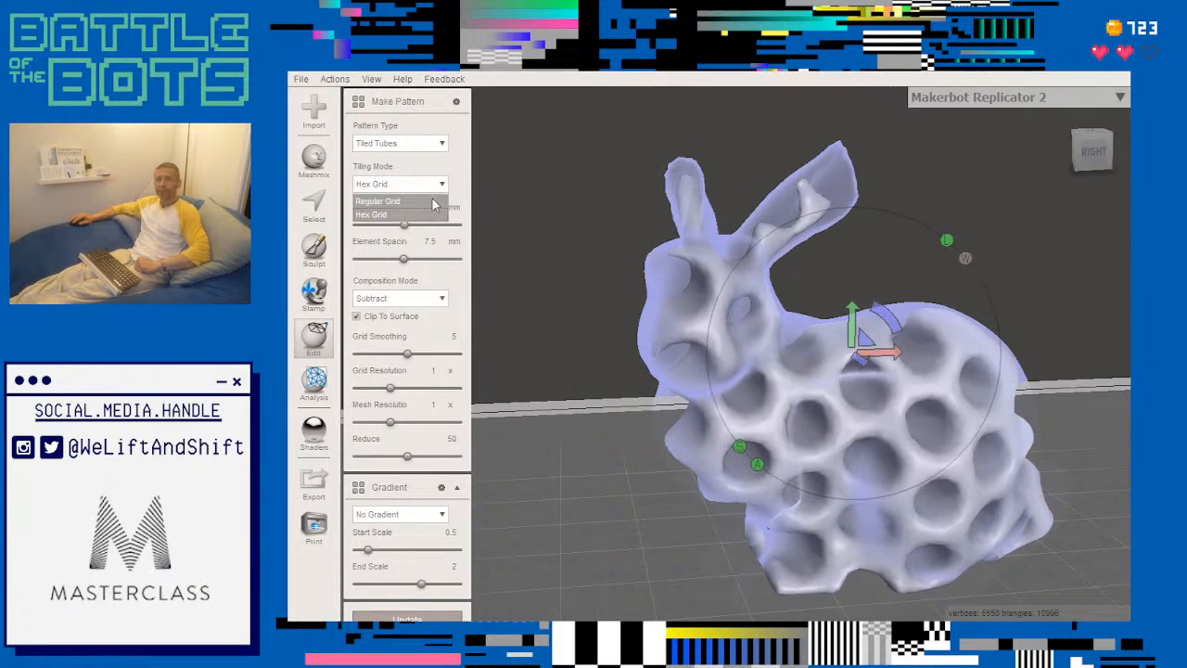
pyautogui.click(444, 200)
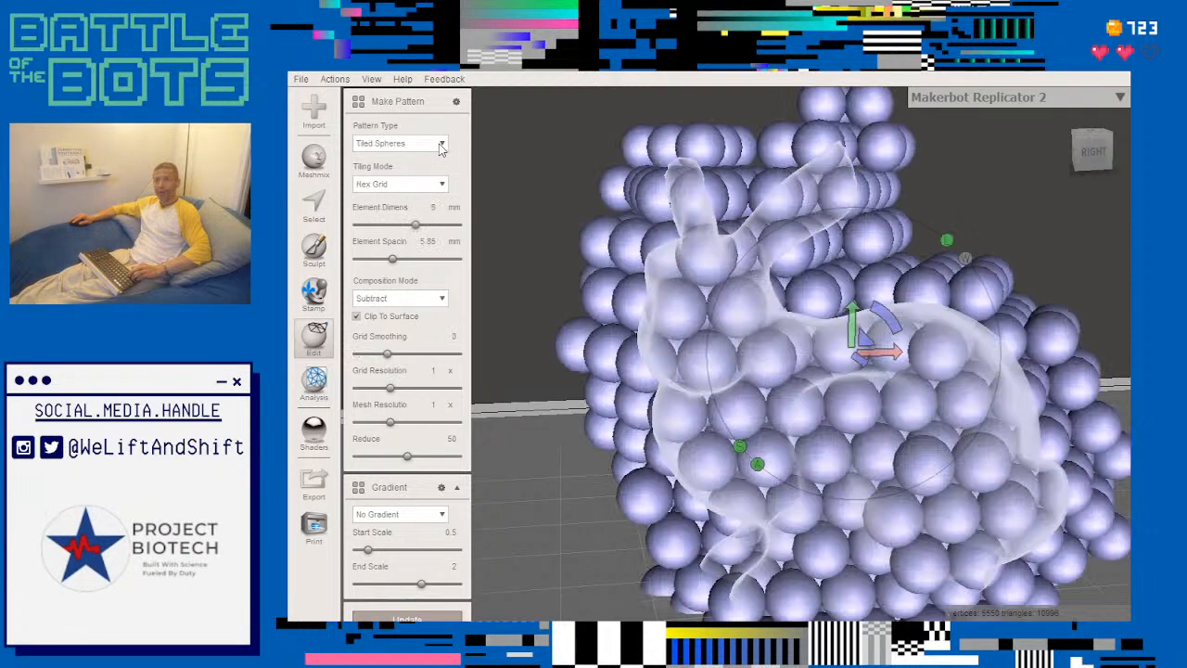
# - Try the Mesh + Delaunay Edges and Edges pattern types on the bunny and cancel the pattern
pyautogui.press('Down')
pyautogui.press('Down')
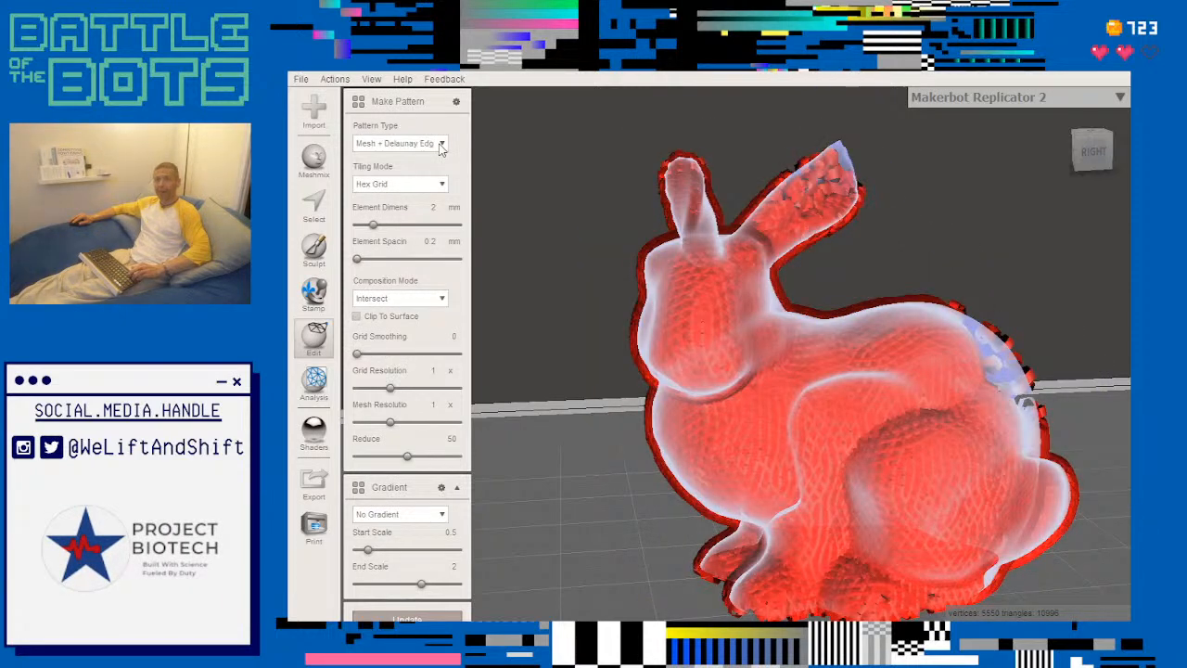
pyautogui.press('Down')
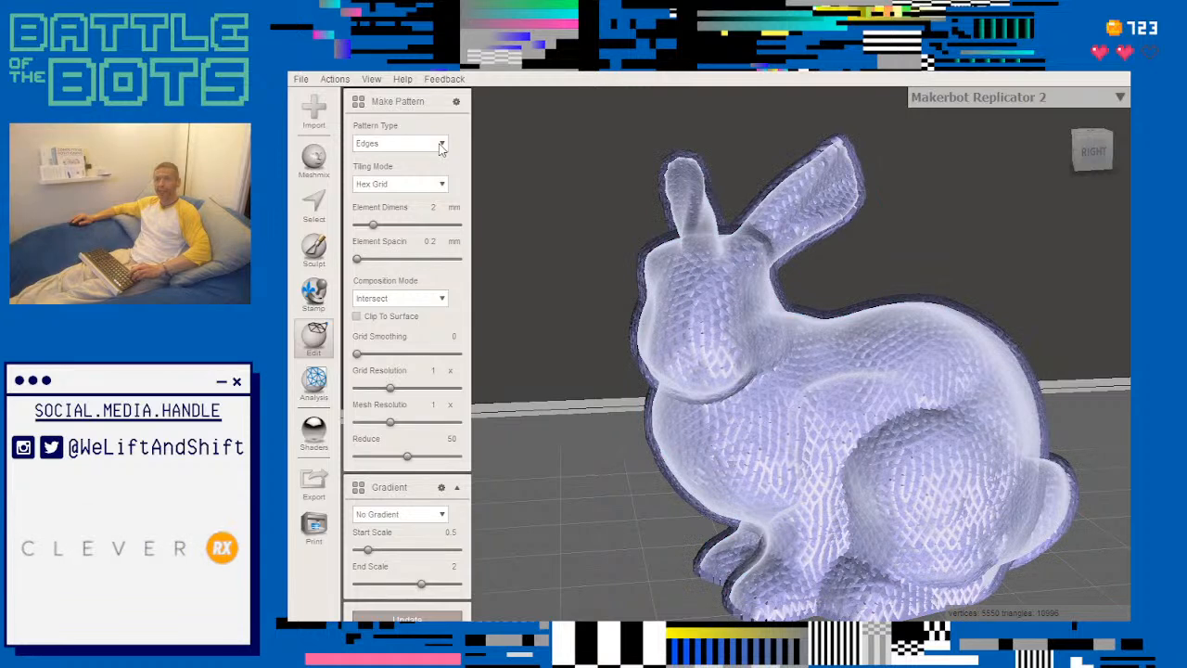
pyautogui.press('Escape')
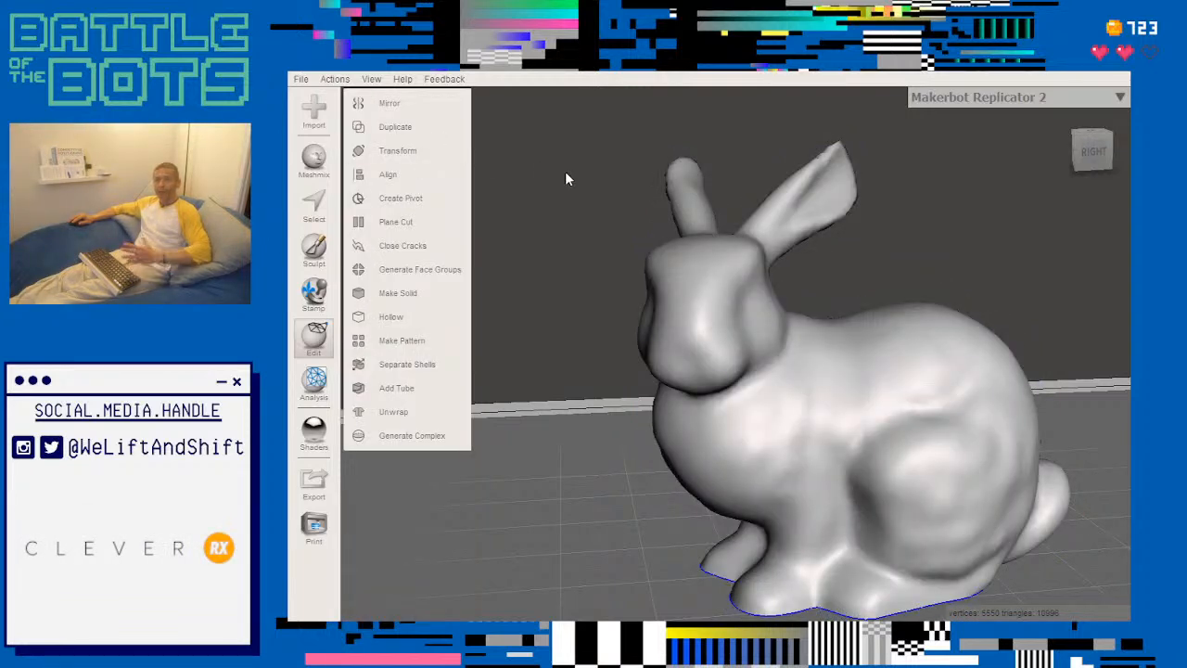
# - Restart Make Pattern on the bunny and compare Regular Grid tiling with Hex Grid, ending on Hex Grid
pyautogui.click(414, 341)
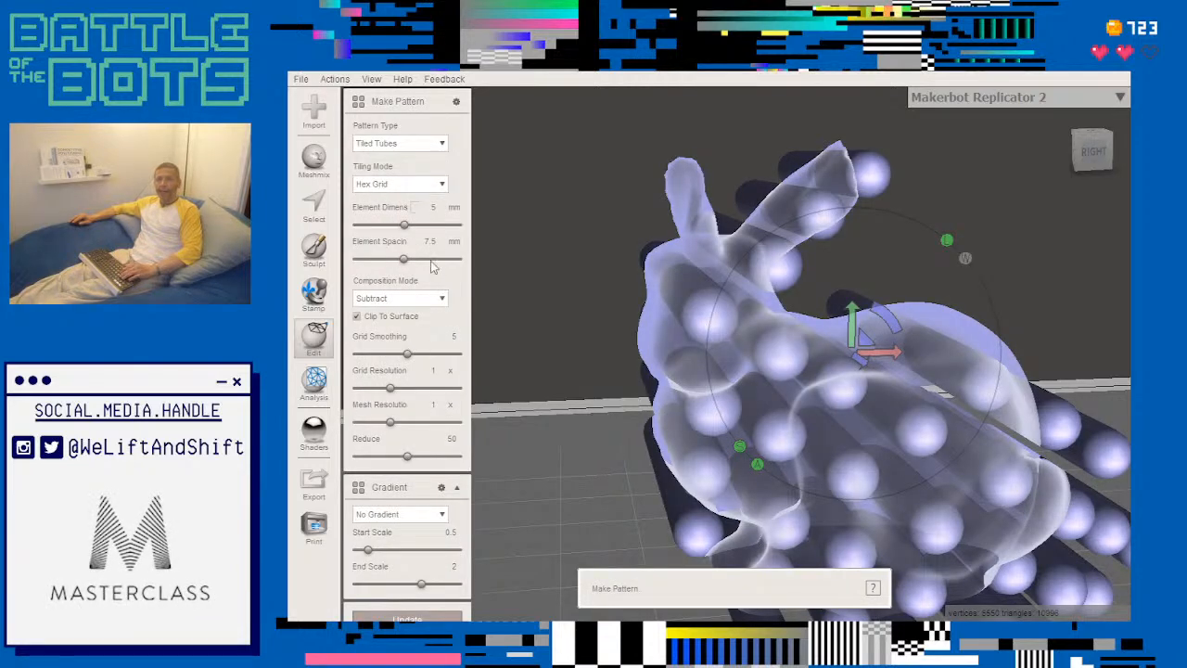
pyautogui.click(443, 185)
pyautogui.click(438, 206)
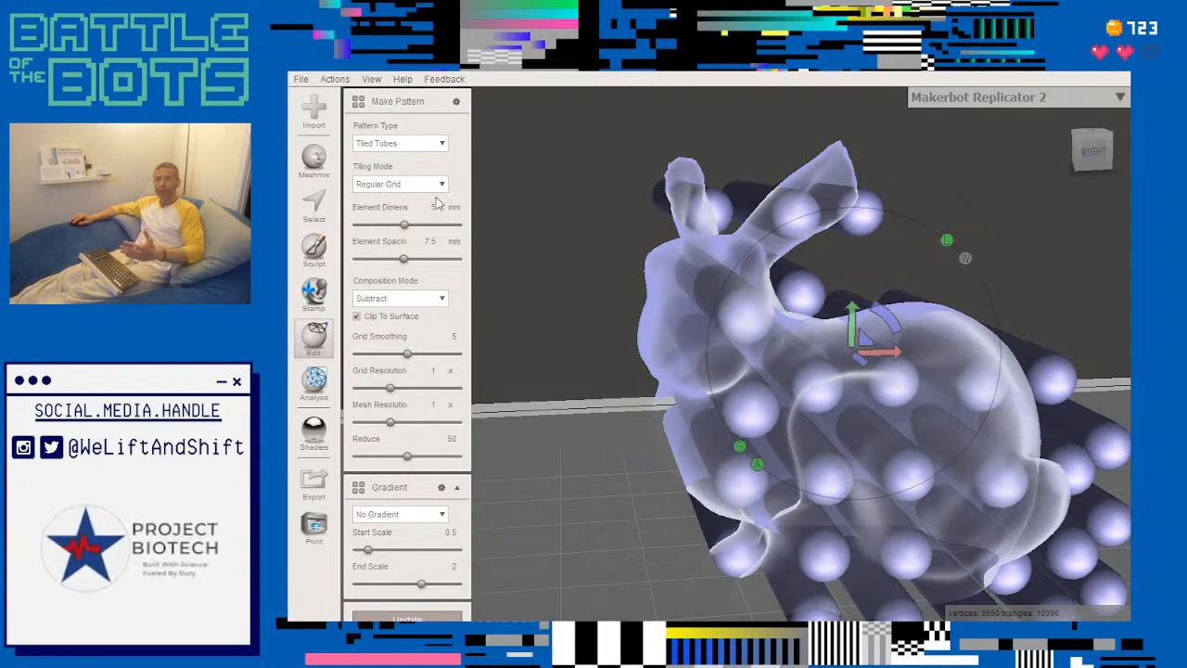
pyautogui.click(443, 185)
pyautogui.click(432, 213)
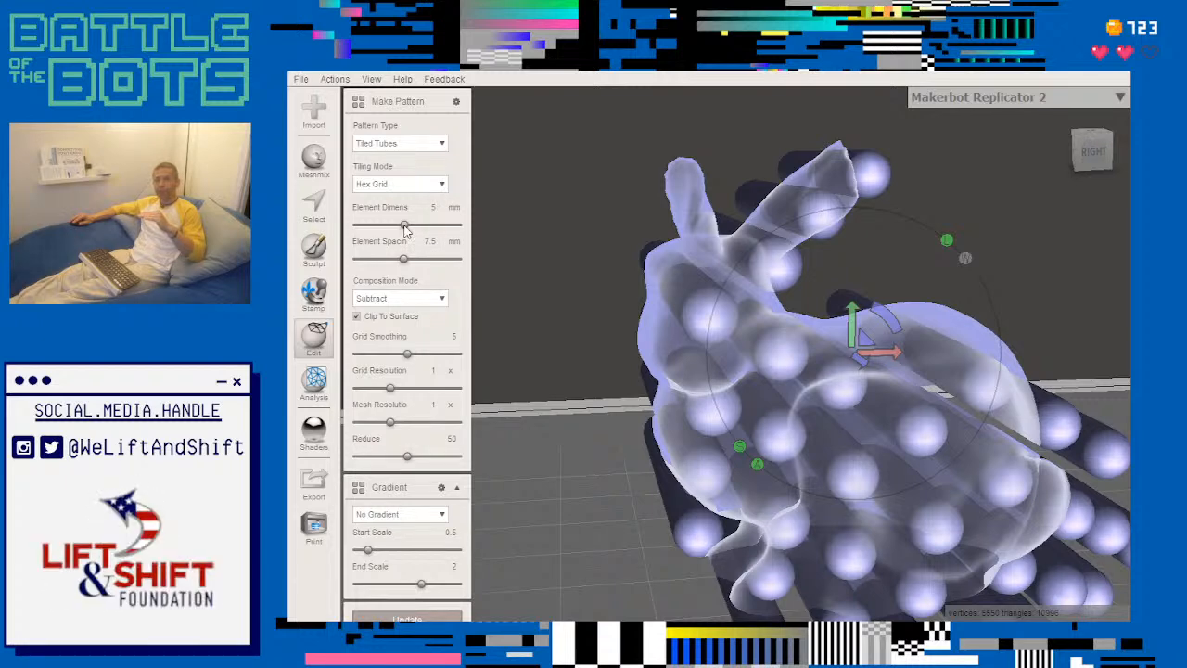
# - Set the tube pattern's element dimension to 2.5 mm and its element spacing to 5 mm
pyautogui.click(432, 207)
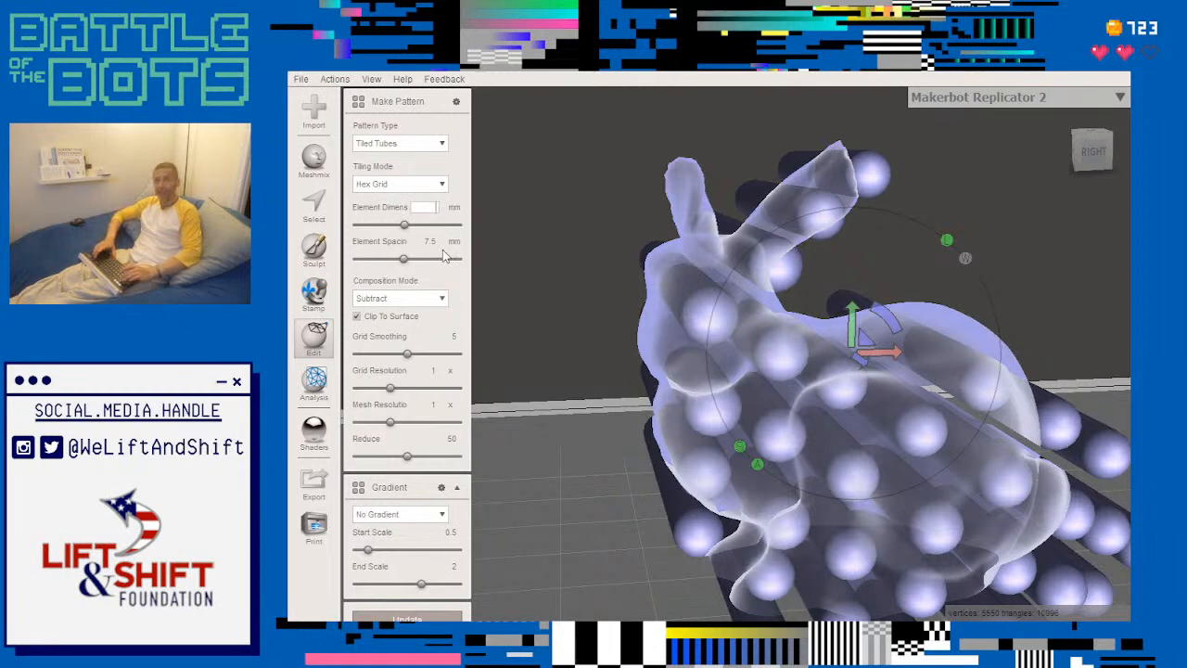
pyautogui.write('2.5')
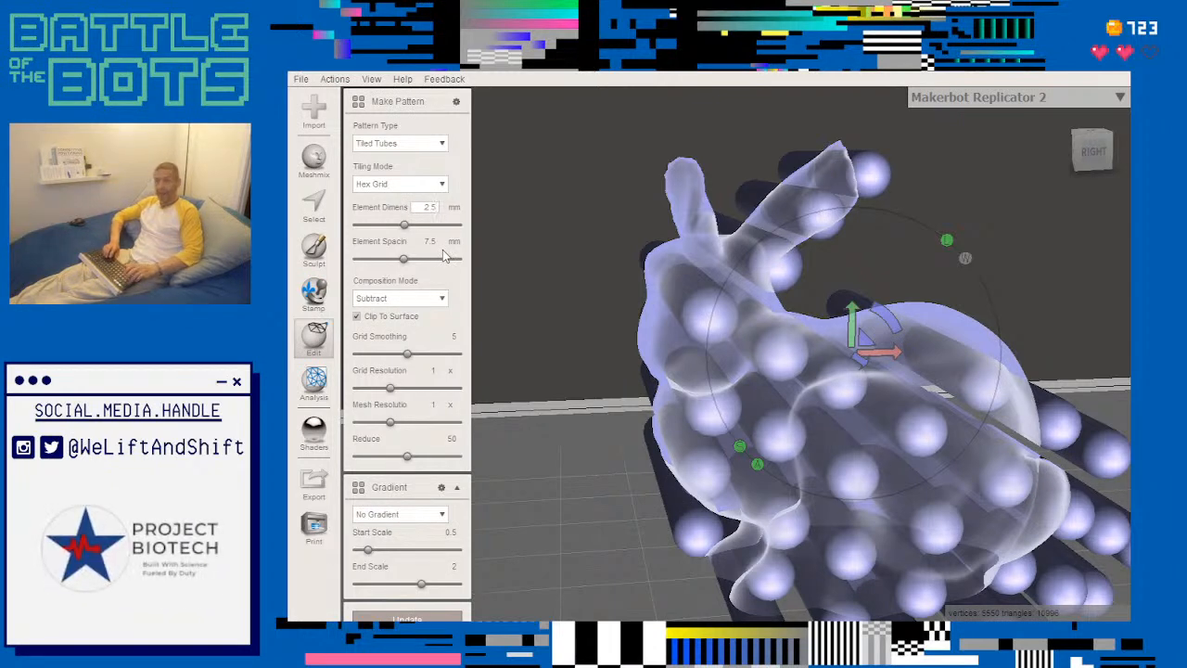
pyautogui.press('Return')
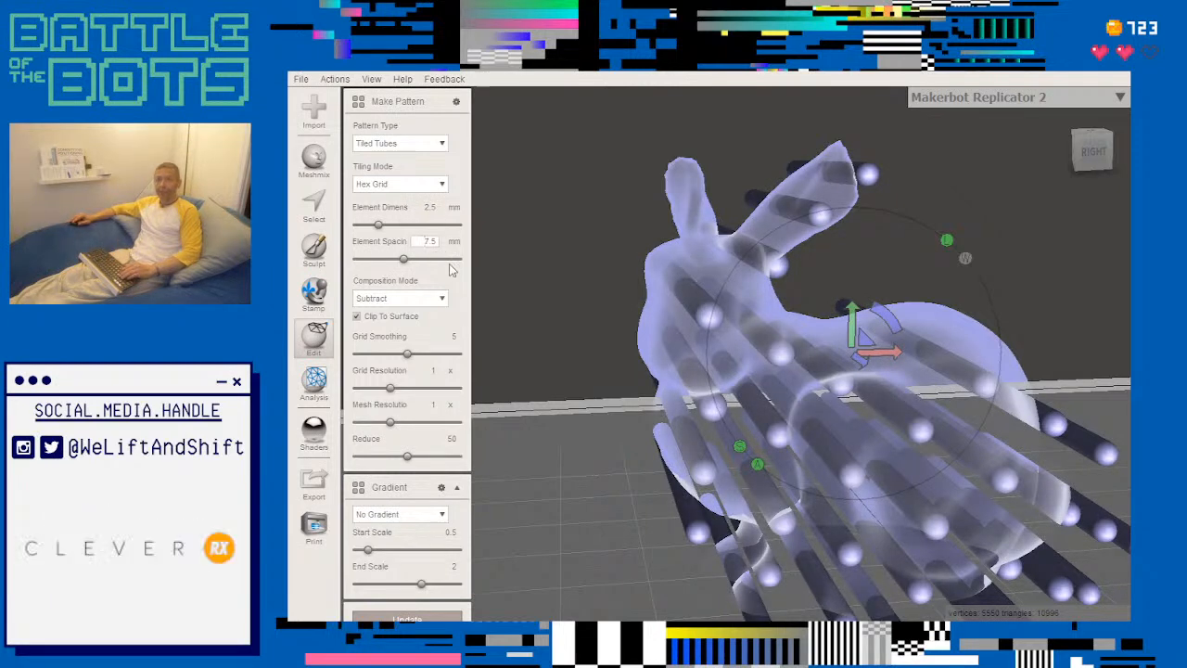
pyautogui.press('BackSpace')
pyautogui.press('BackSpace')
pyautogui.press('BackSpace')
pyautogui.write('5')
pyautogui.press('Return')
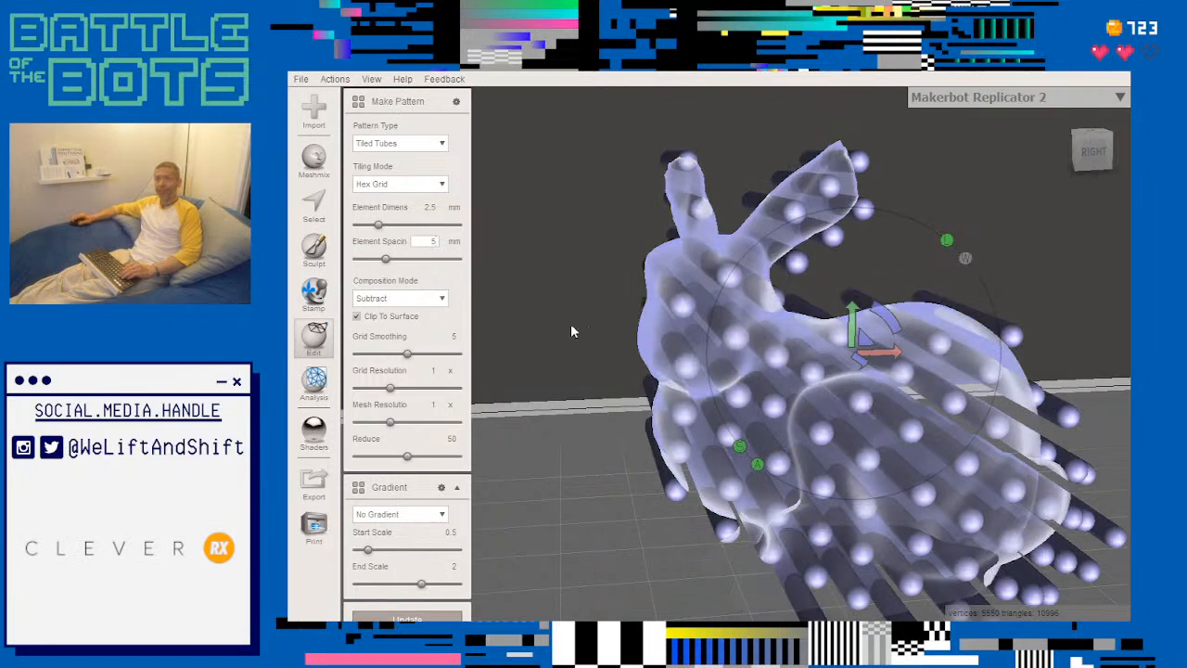
# - Try Regular Grid tiling with the thinner tubes and return to Hex Grid
pyautogui.moveTo(571, 323); pyautogui.dragTo(538, 318, button='middle')
pyautogui.moveTo(589, 374); pyautogui.dragTo(556, 360, button='middle')
pyautogui.moveTo(557, 366); pyautogui.dragTo(550, 341, button='right')
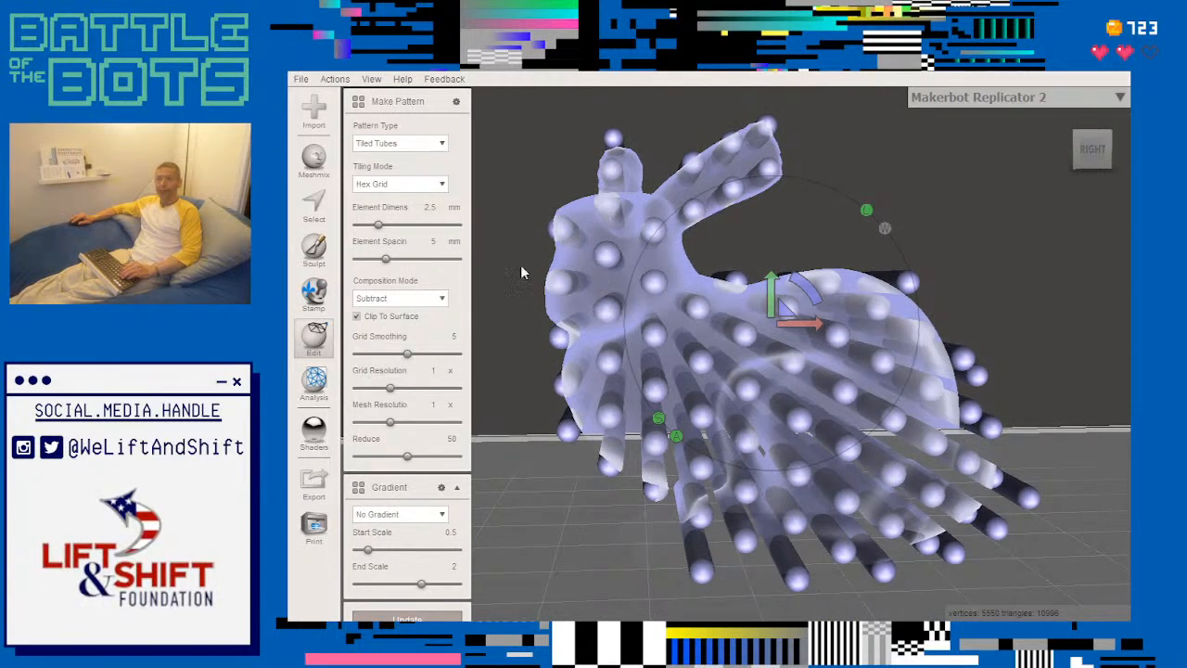
pyautogui.click(439, 185)
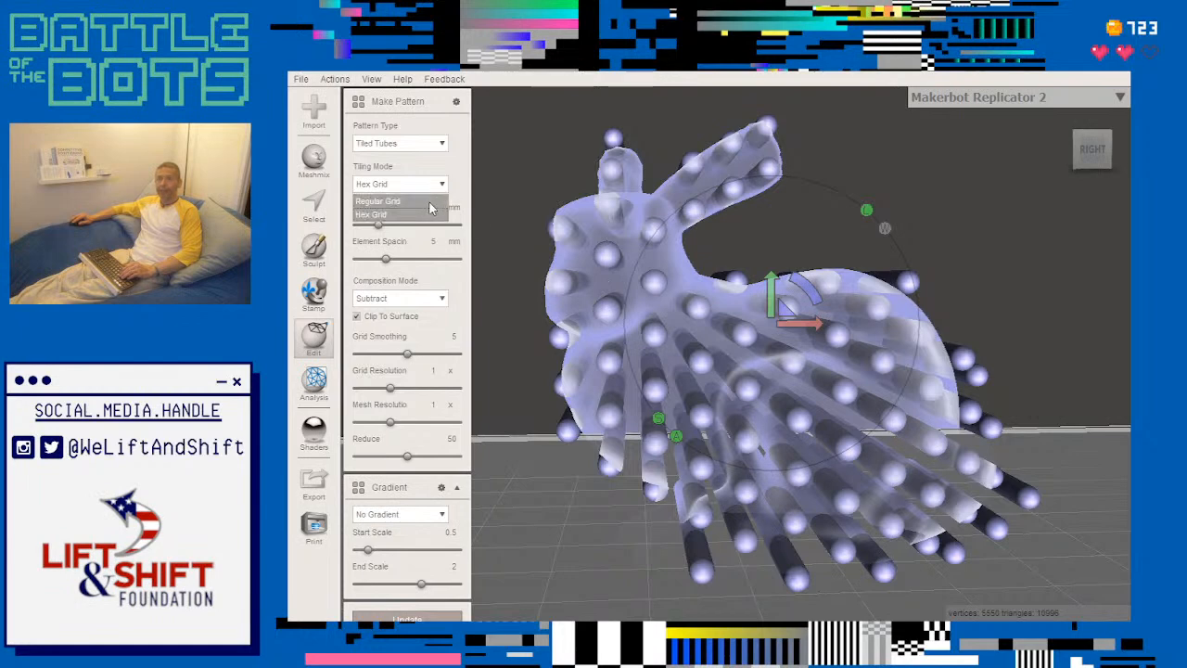
pyautogui.click(430, 205)
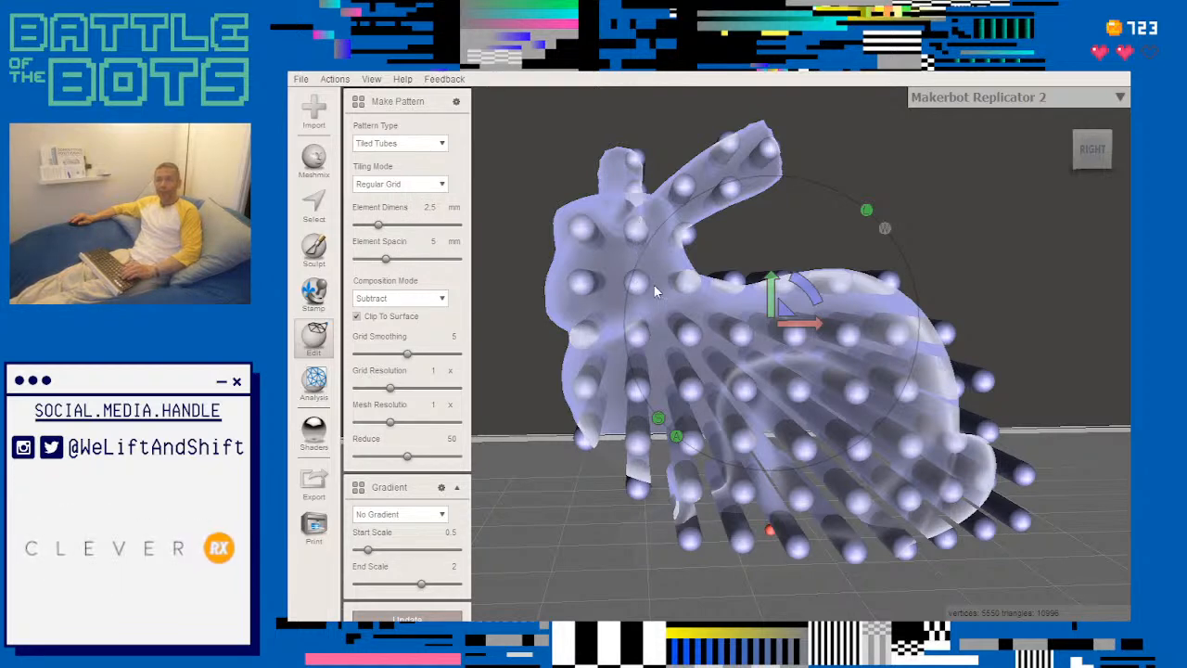
pyautogui.click(442, 186)
pyautogui.click(428, 213)
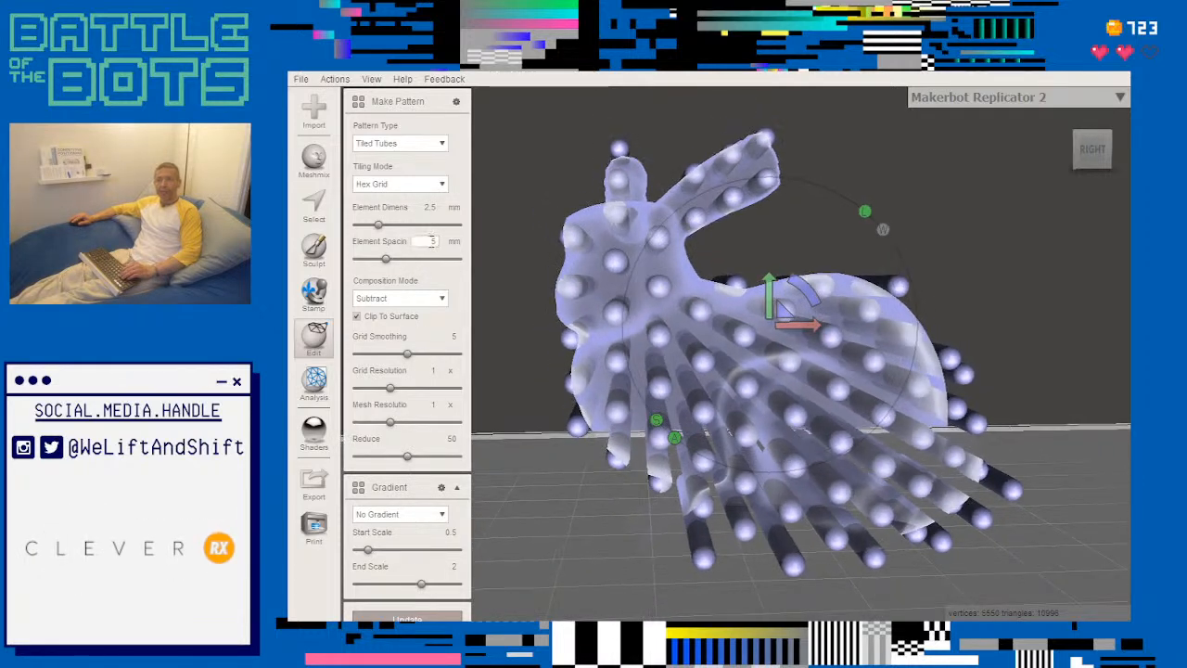
# - Reduce the tube element spacing to 4 mm and inspect the perforated bunny up close
pyautogui.press('BackSpace')
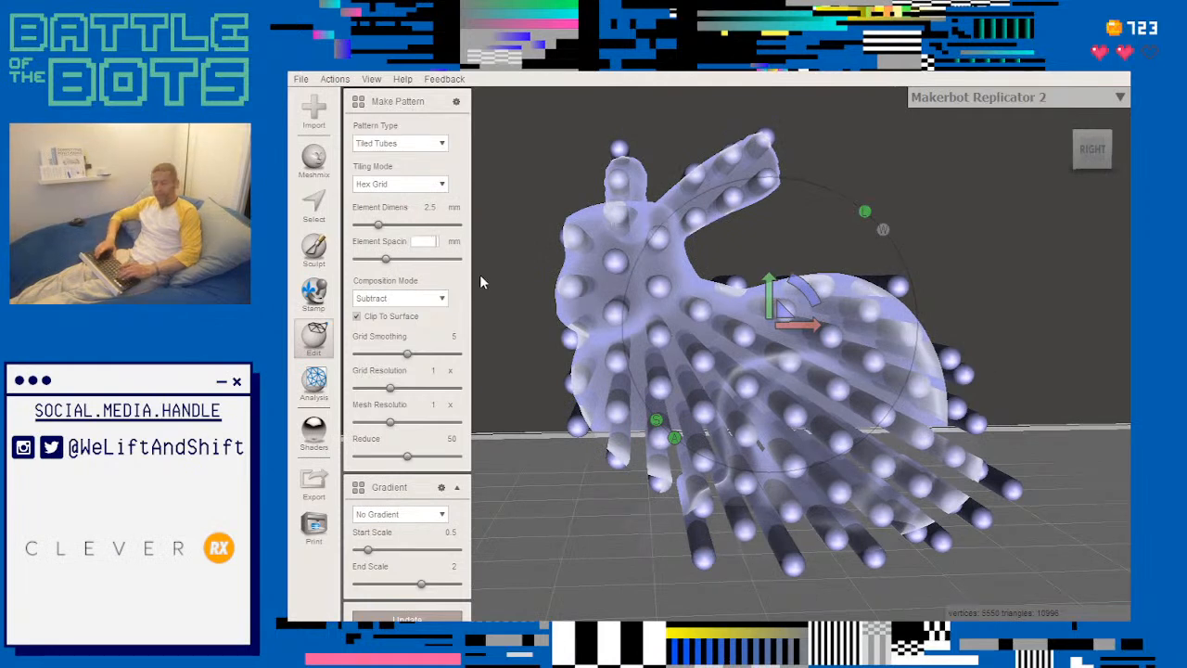
pyautogui.write('4')
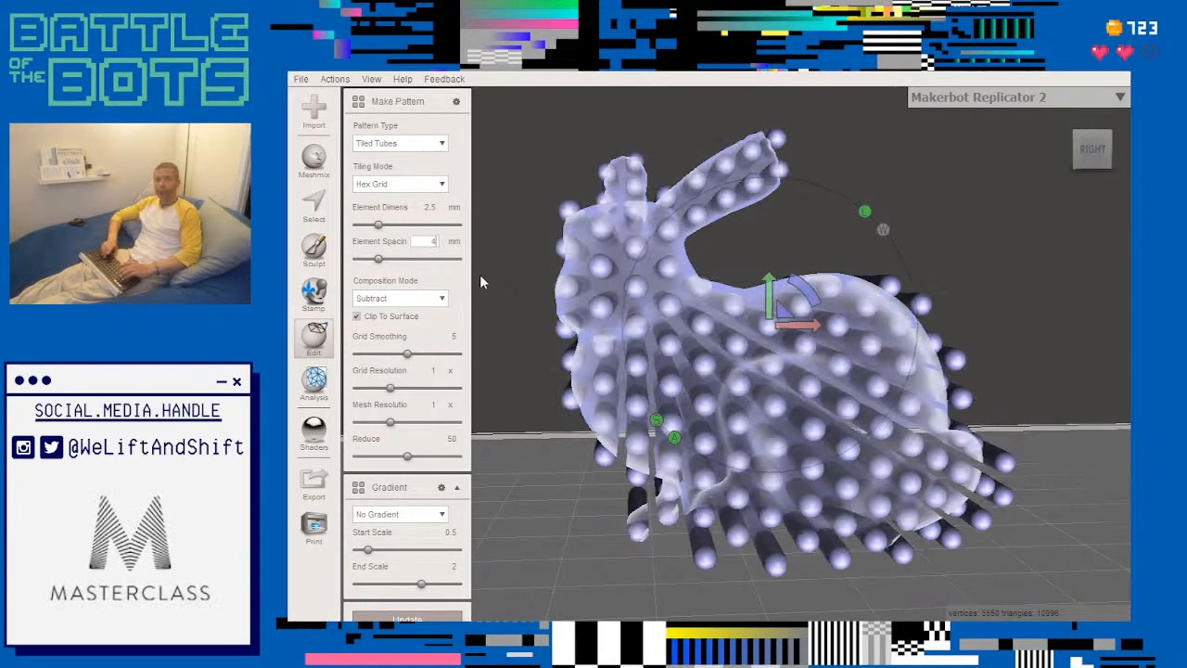
pyautogui.moveTo(515, 320); pyautogui.dragTo(545, 340, button='right')
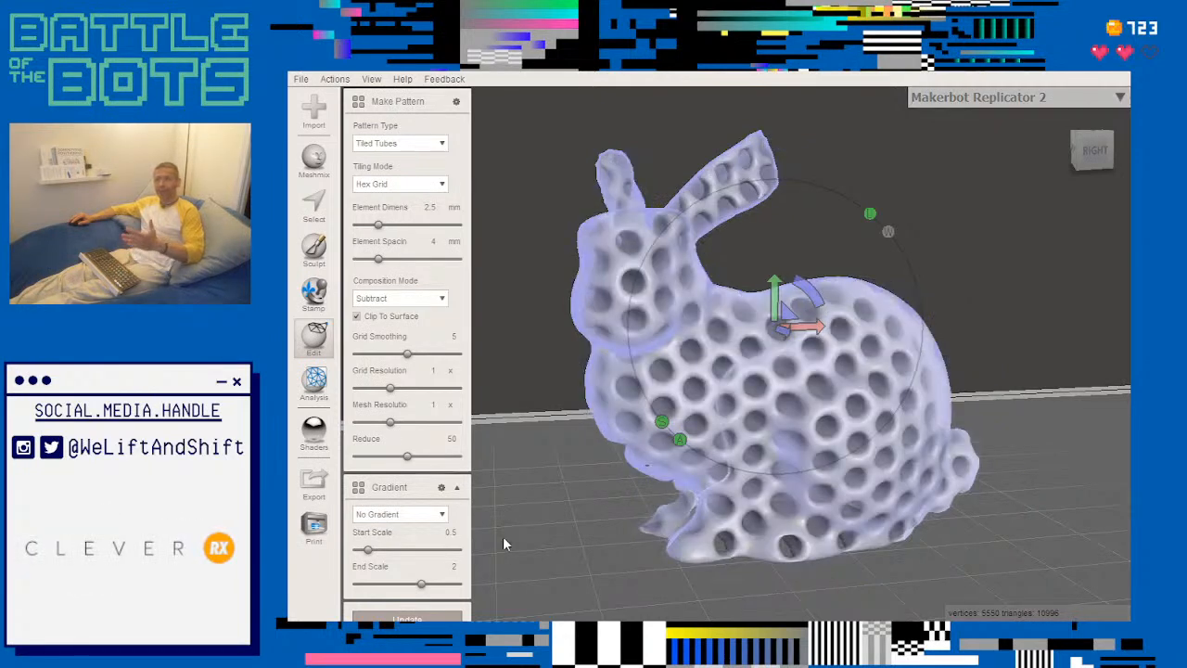
pyautogui.moveTo(519, 520)
pyautogui.mouseDown(button='right')
pyautogui.moveTo(494, 510)
pyautogui.moveTo(507, 488)
pyautogui.moveTo(498, 494)
pyautogui.moveTo(492, 475)
pyautogui.moveTo(480, 499)
pyautogui.moveTo(519, 514)
pyautogui.mouseUp(button='right')
pyautogui.scroll(4, 578, 495)
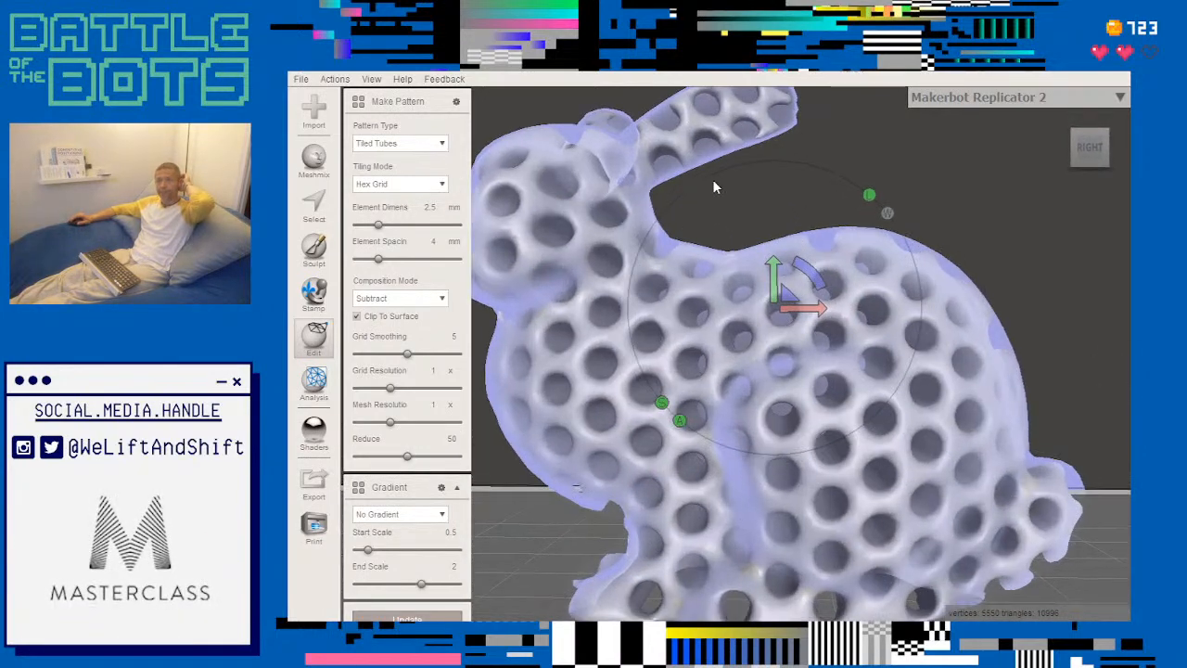
pyautogui.moveTo(713, 179); pyautogui.dragTo(832, 262, button='middle')
pyautogui.moveTo(664, 320); pyautogui.dragTo(626, 271, button='right')
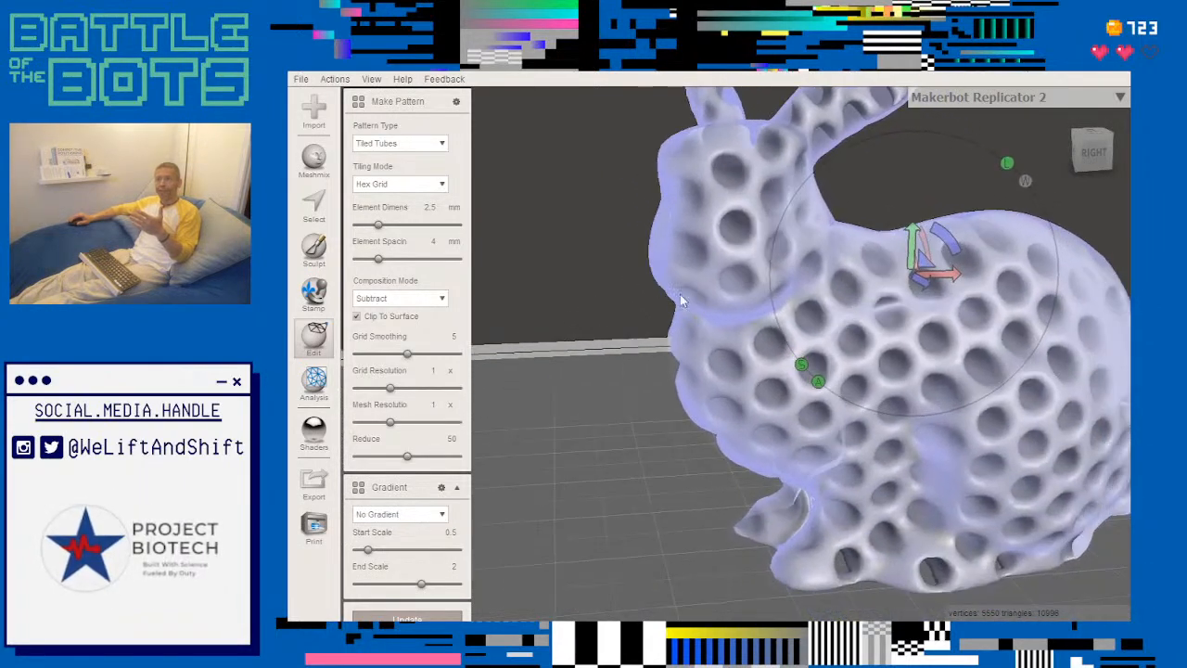
pyautogui.moveTo(853, 178); pyautogui.dragTo(833, 197, button='right')
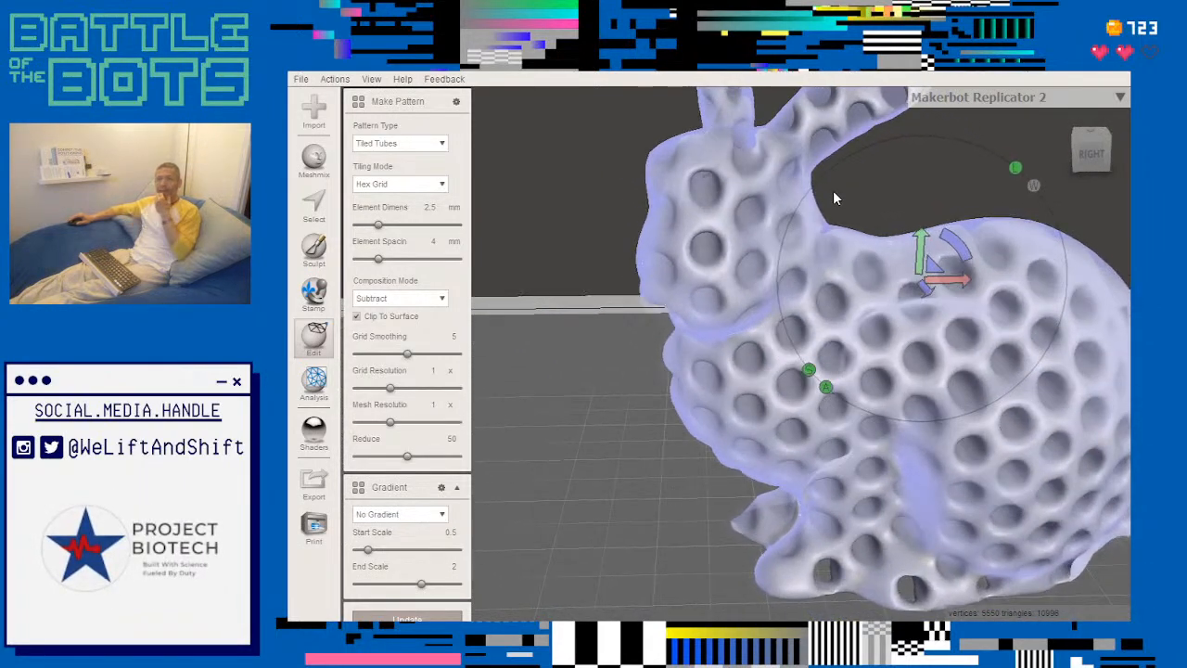
# - Change the pattern type to Tiled Spheres and inspect the resulting bunny from several angles
pyautogui.click(443, 143)
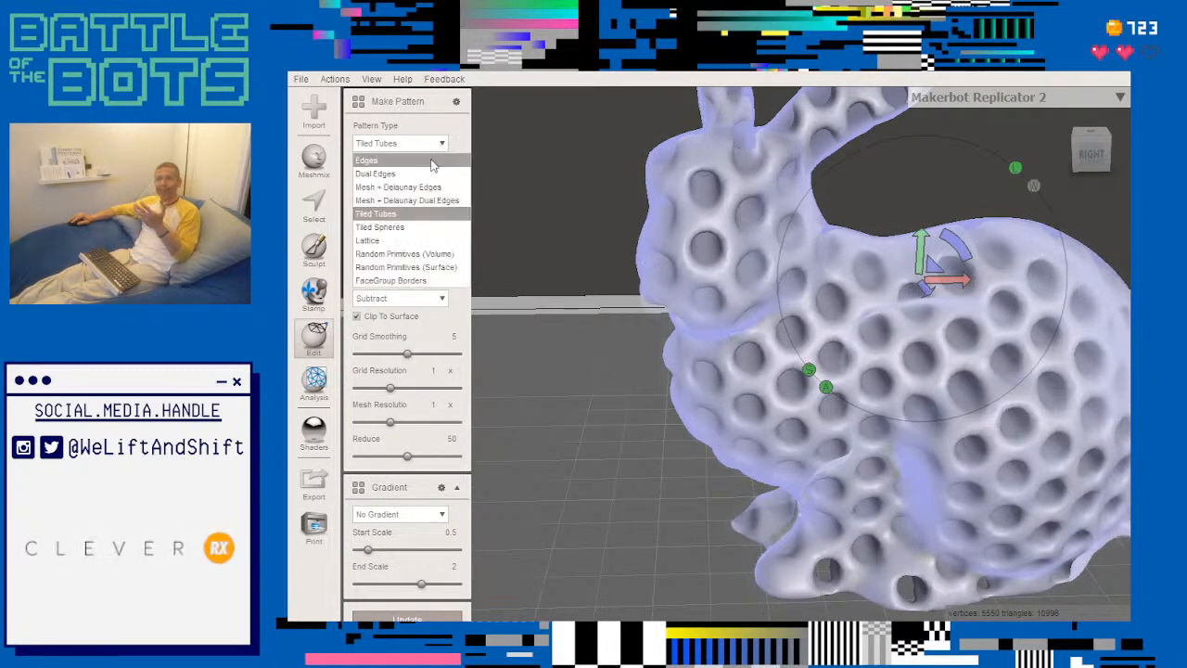
pyautogui.click(430, 227)
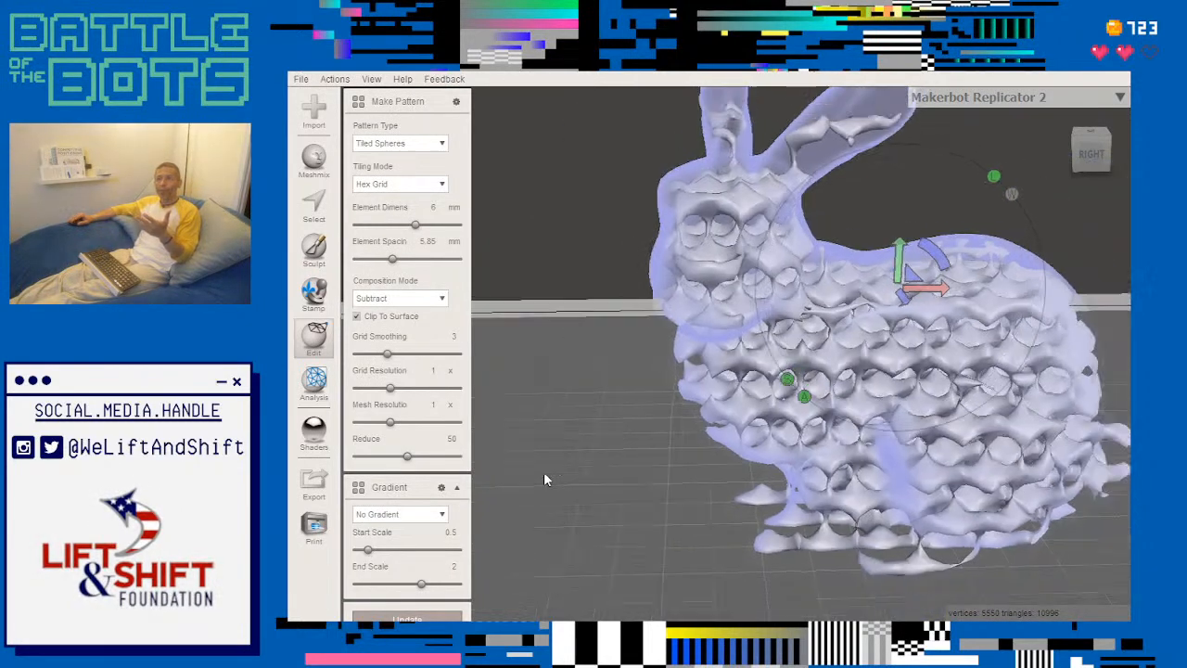
pyautogui.moveTo(544, 479); pyautogui.dragTo(591, 482, button='right')
pyautogui.moveTo(680, 472); pyautogui.dragTo(631, 436, button='right')
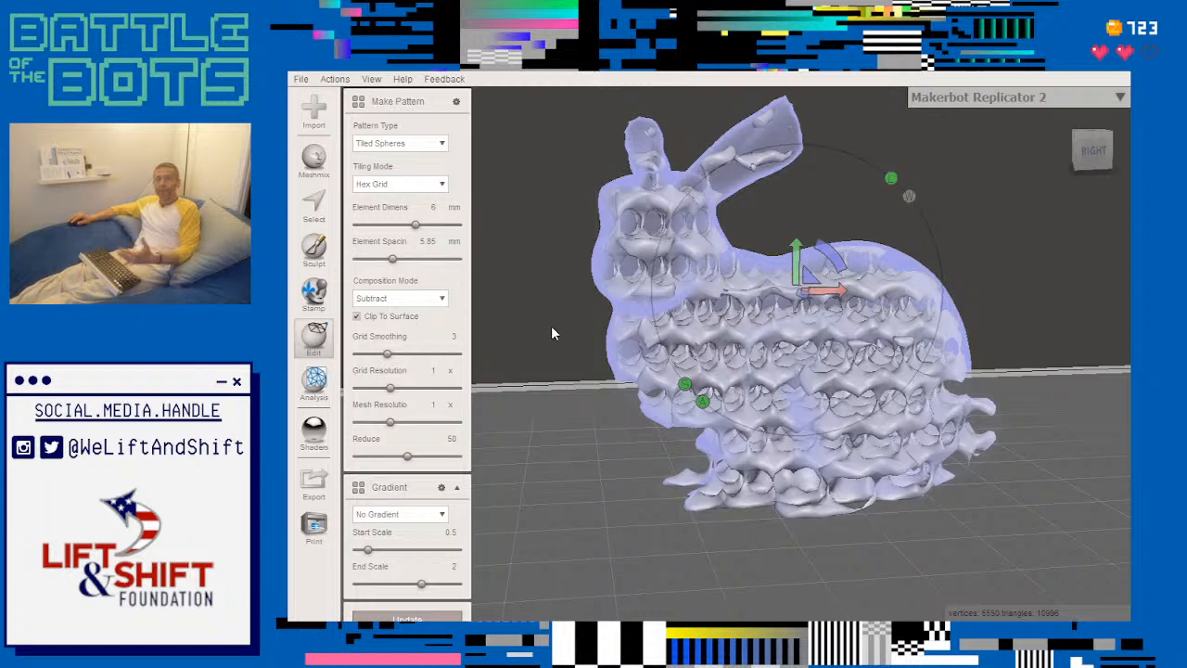
pyautogui.moveTo(551, 326); pyautogui.dragTo(600, 401, button='middle')
pyautogui.moveTo(601, 395); pyautogui.dragTo(598, 434, button='right')
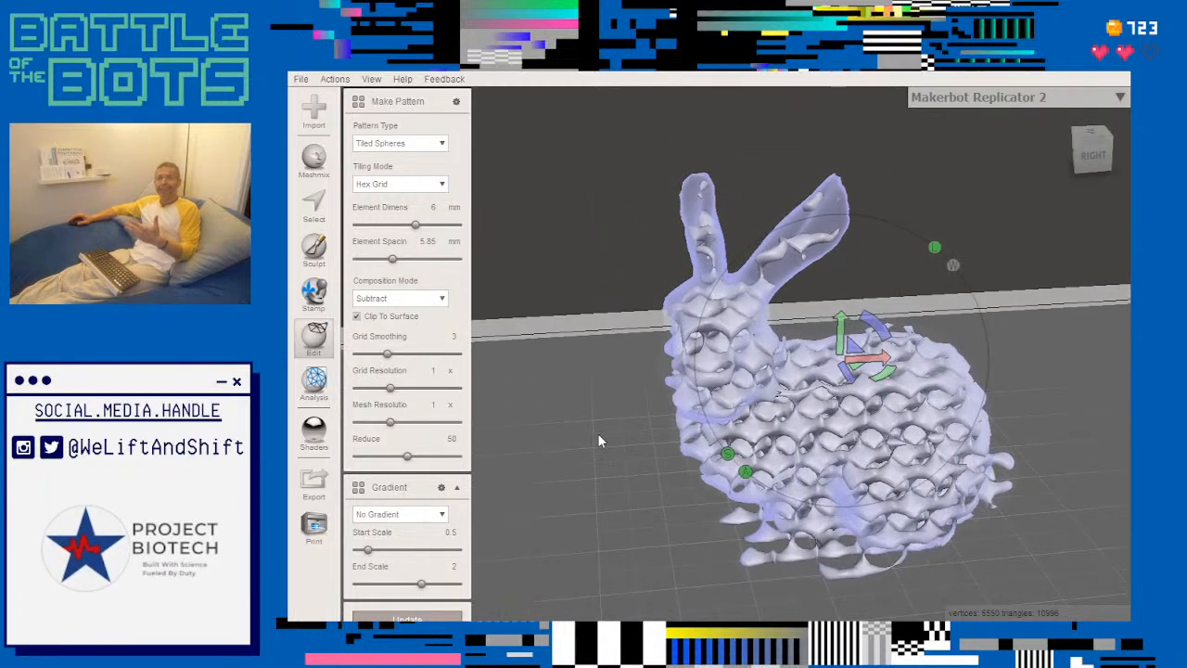
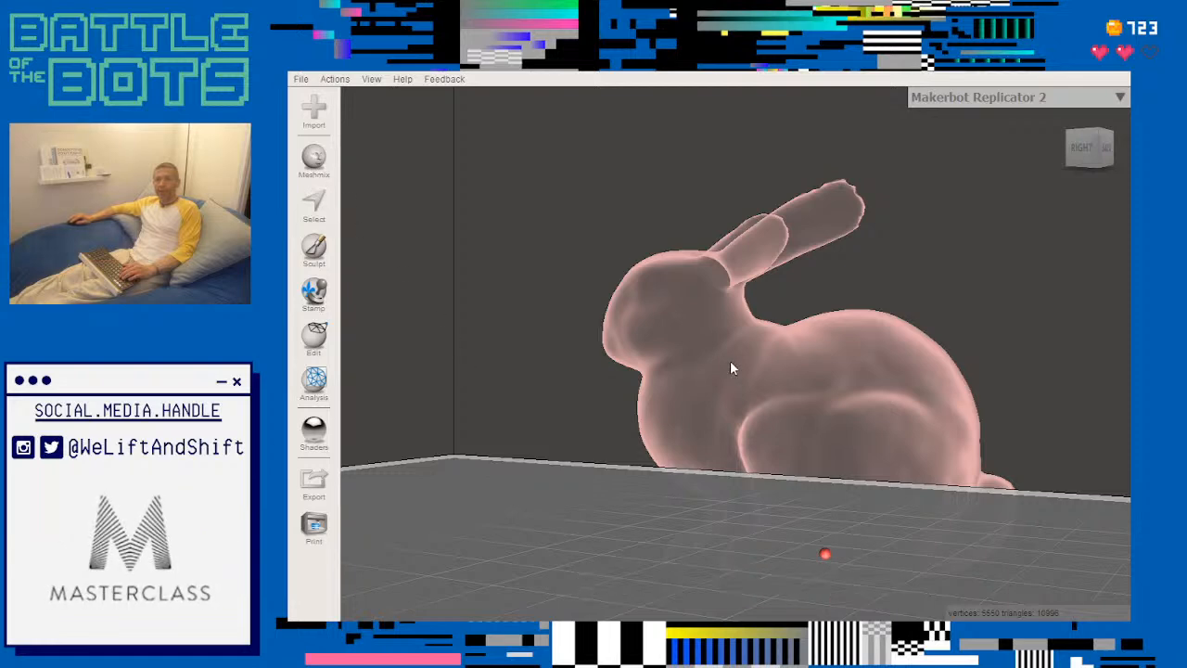
# - Look over the humanoid figure, the part library's categories, and the selection and sculpting options
pyautogui.moveTo(552, 344); pyautogui.dragTo(655, 406, button='right')
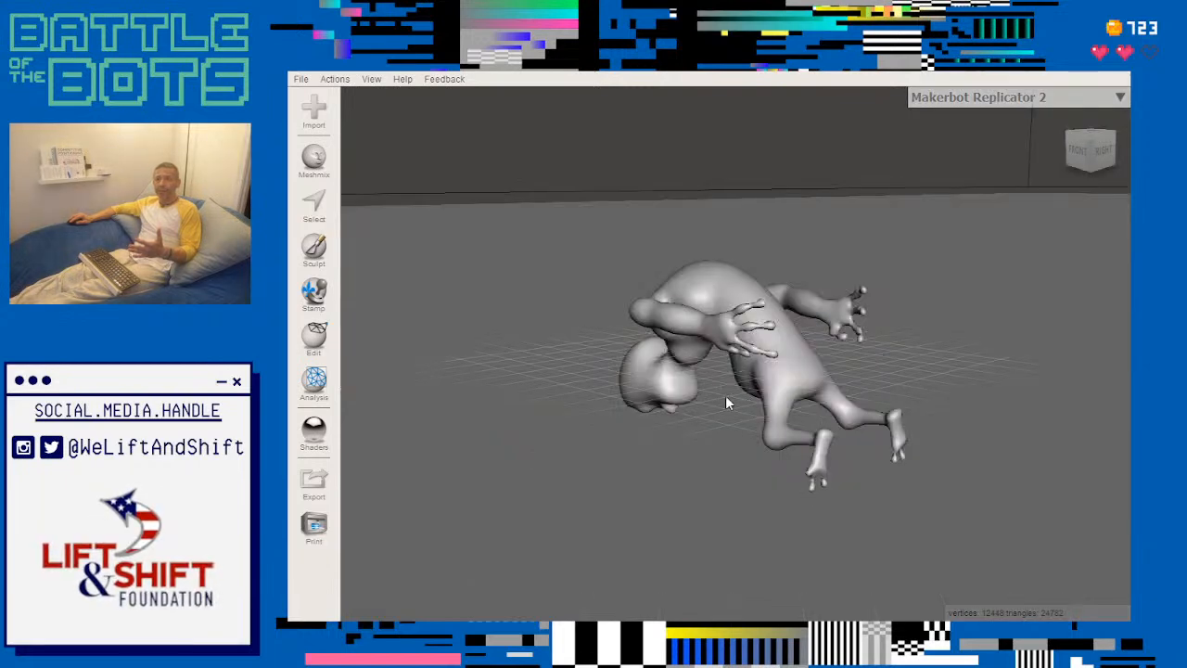
pyautogui.moveTo(667, 251); pyautogui.dragTo(893, 207, button='right')
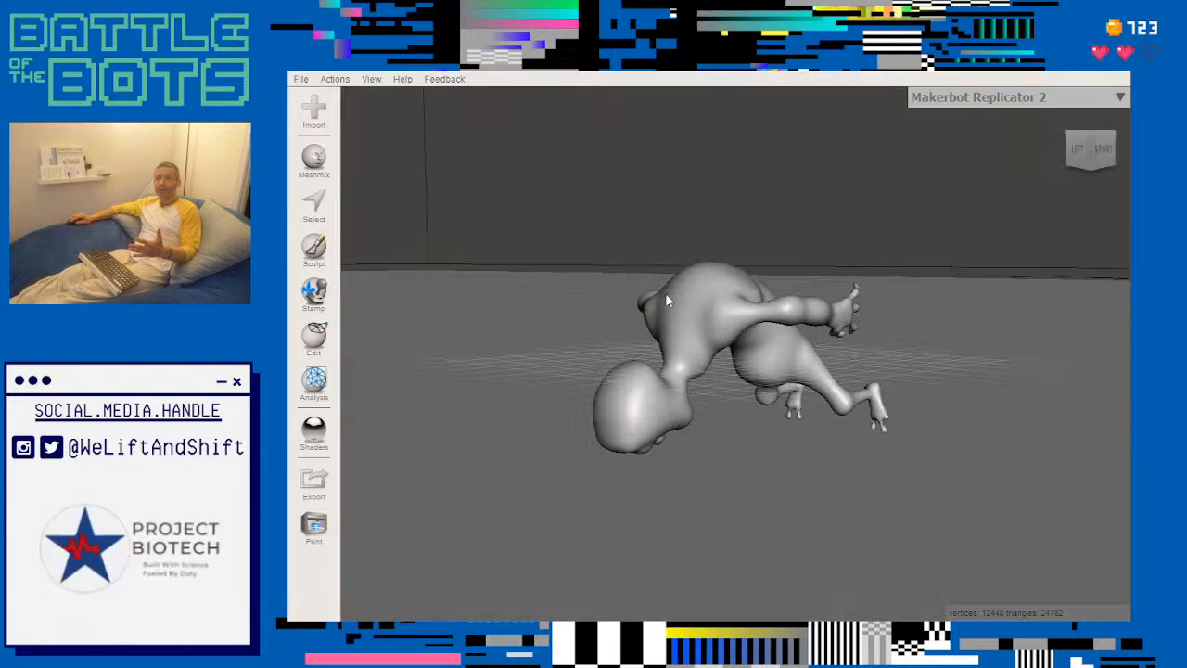
pyautogui.click(315, 202)
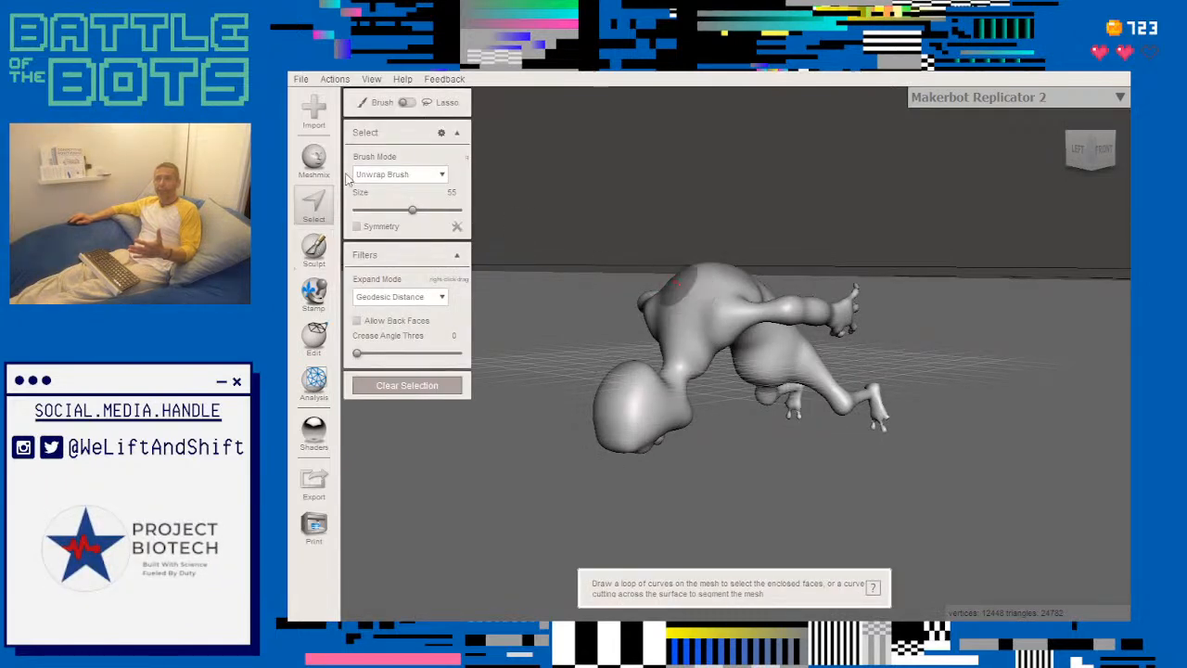
pyautogui.click(315, 159)
pyautogui.scroll(-3, 413, 347)
pyautogui.scroll(3, 408, 362)
pyautogui.click(411, 109)
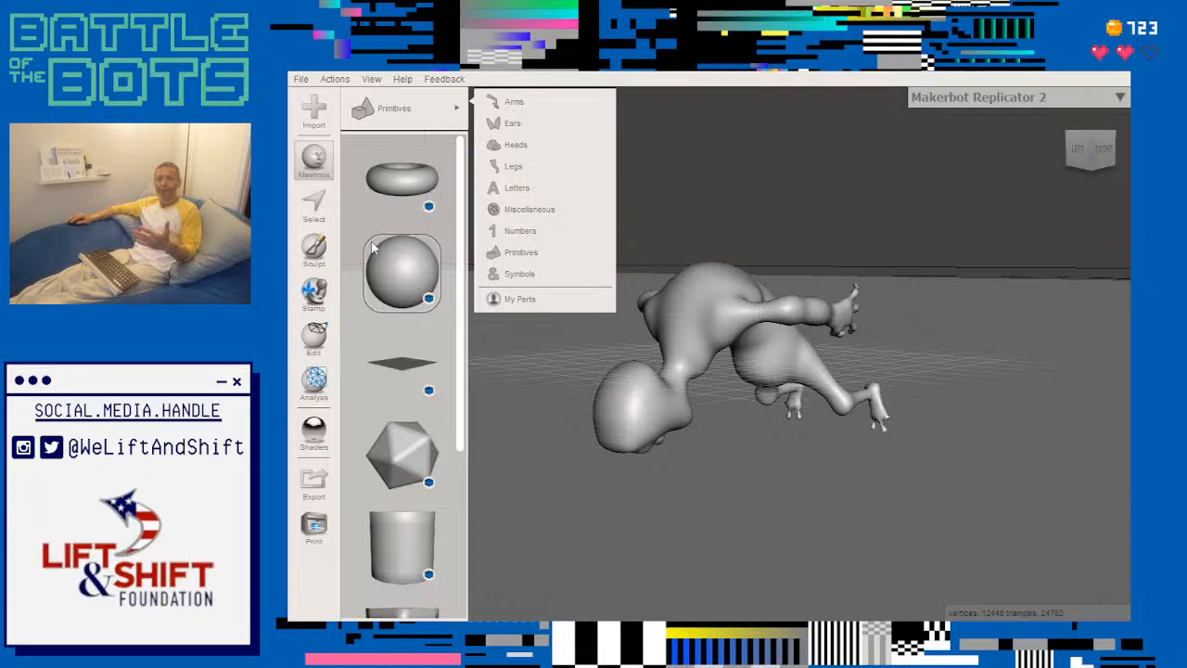
pyautogui.click(317, 160)
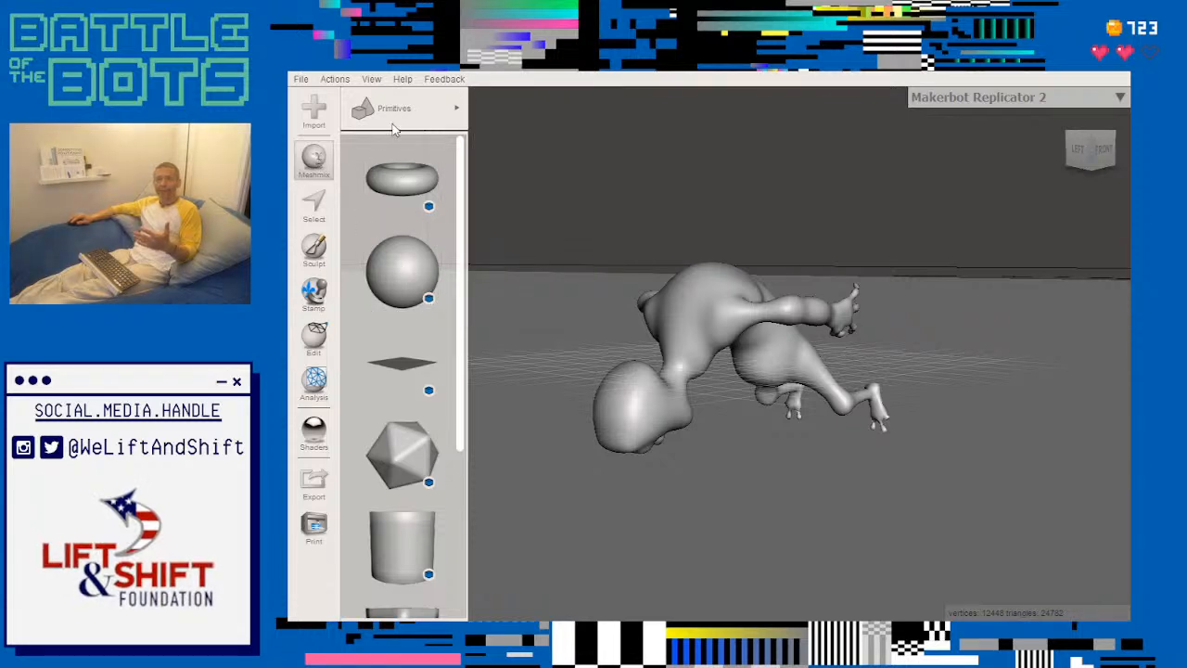
pyautogui.click(317, 248)
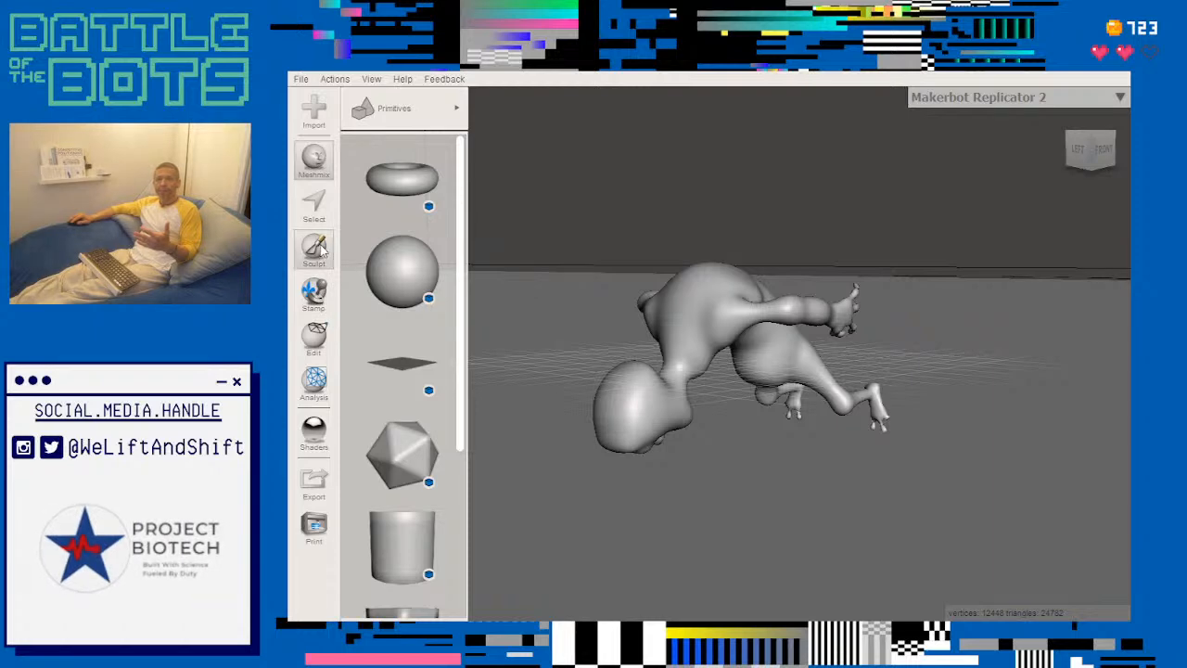
pyautogui.click(316, 197)
pyautogui.click(317, 160)
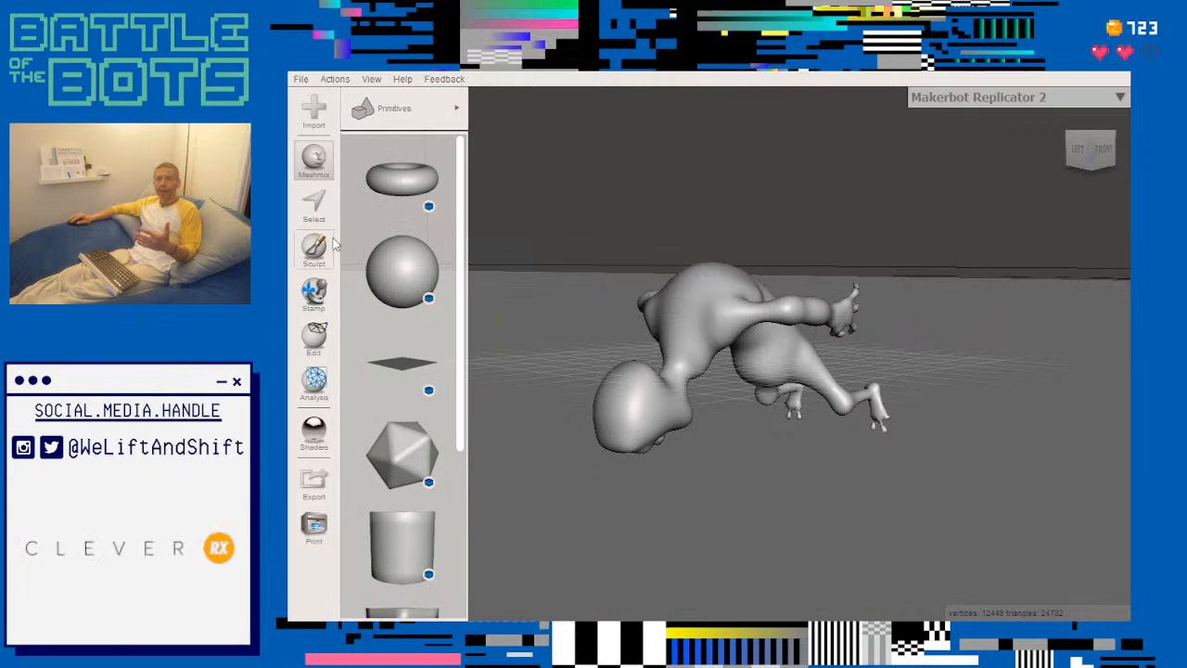
# - Try selecting a round patch on the figure's back with the Unwrap Brush and clear the selection
pyautogui.click(321, 207)
pyautogui.click(704, 314)
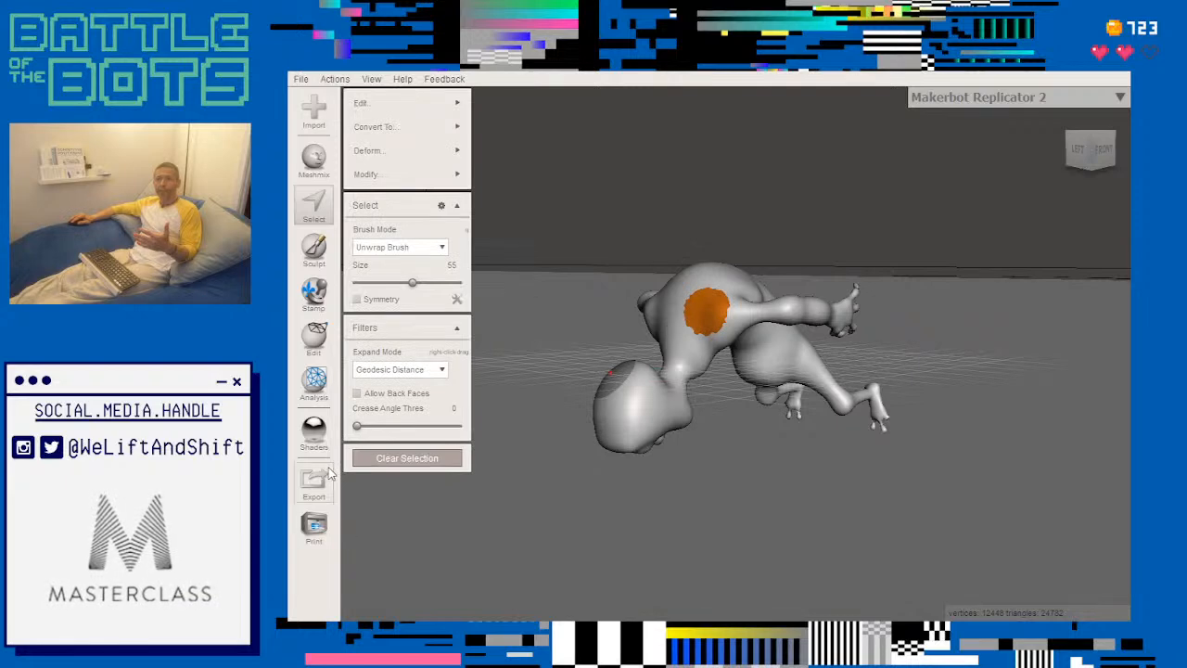
pyautogui.press('Escape')
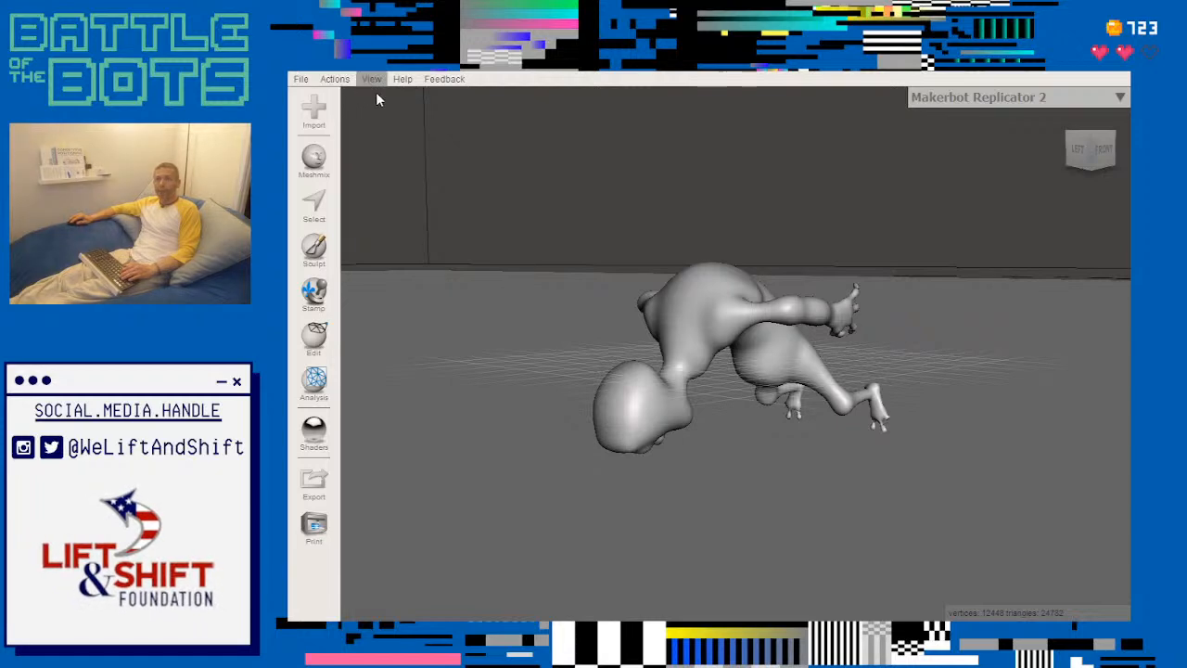
# - Add the box primitive from the Primitives library to the scene as a separate object beside the figure
pyautogui.scroll(1, 376, 93)
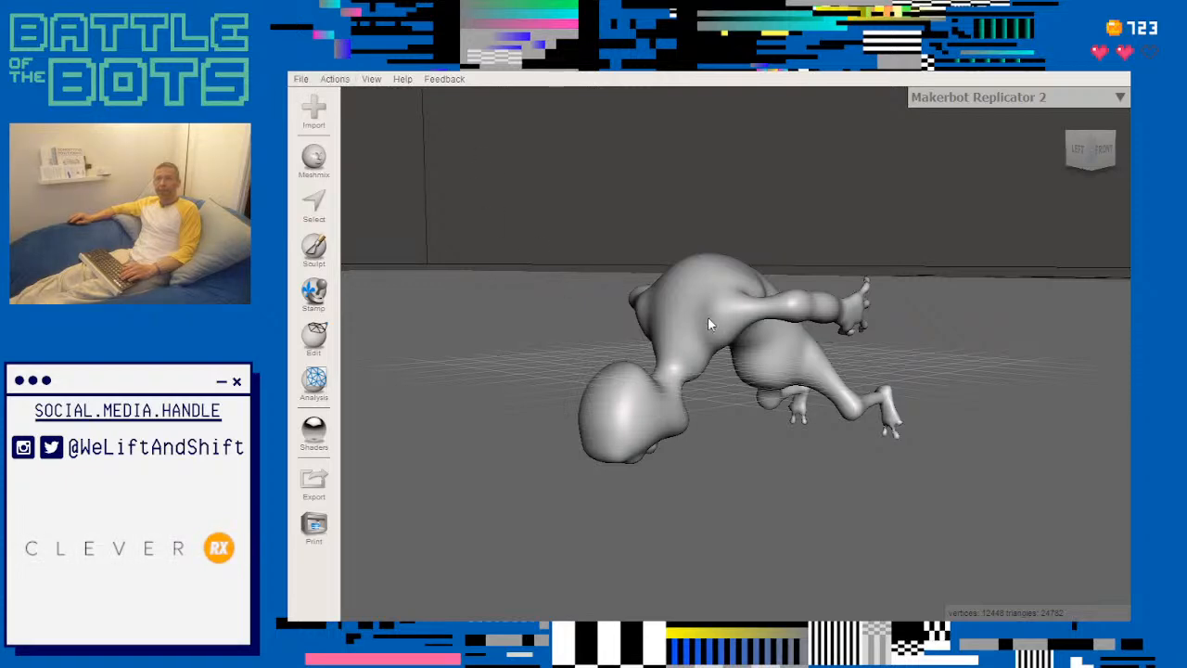
pyautogui.moveTo(986, 206); pyautogui.dragTo(756, 320, button='right')
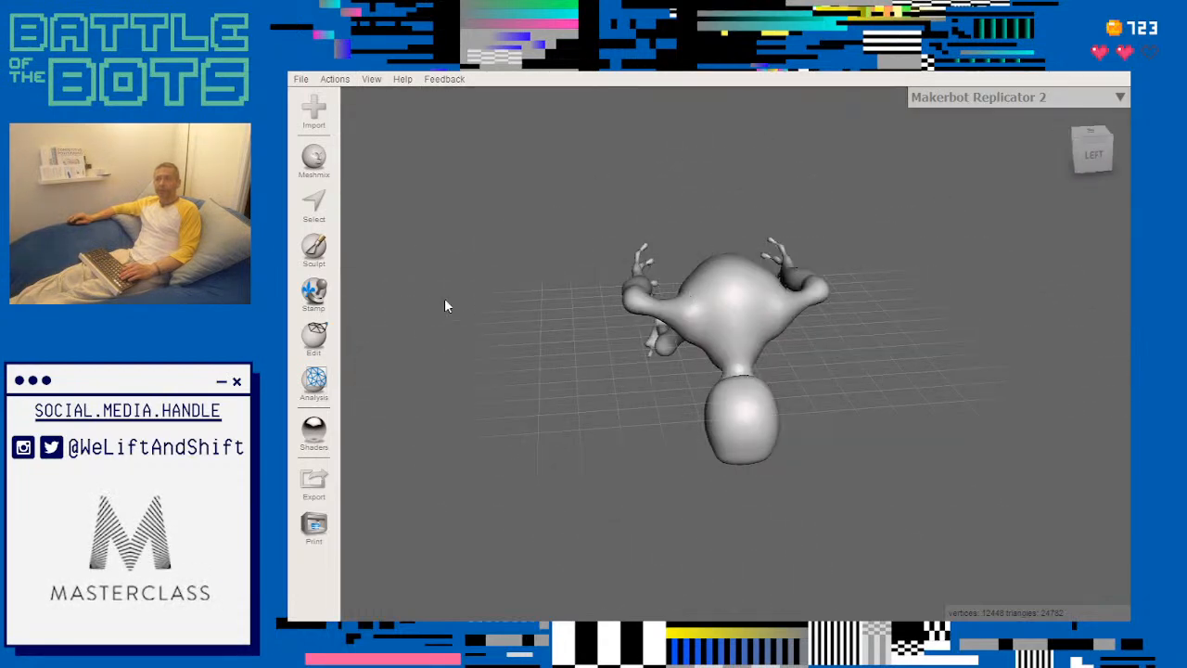
pyautogui.click(314, 338)
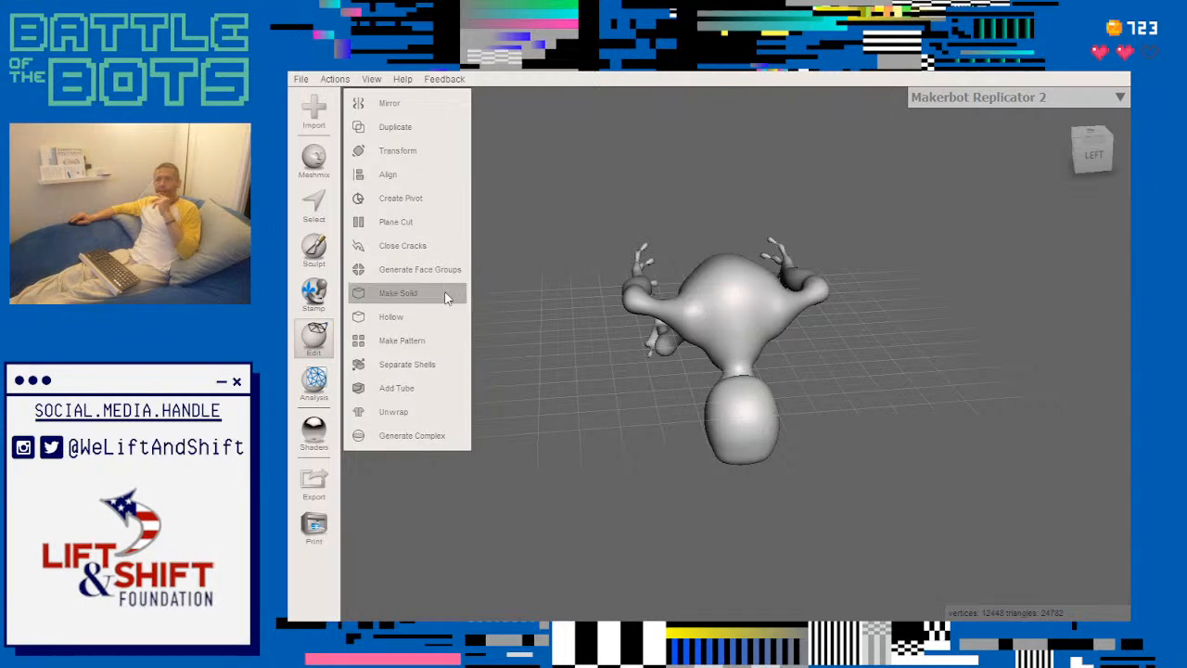
pyautogui.click(313, 160)
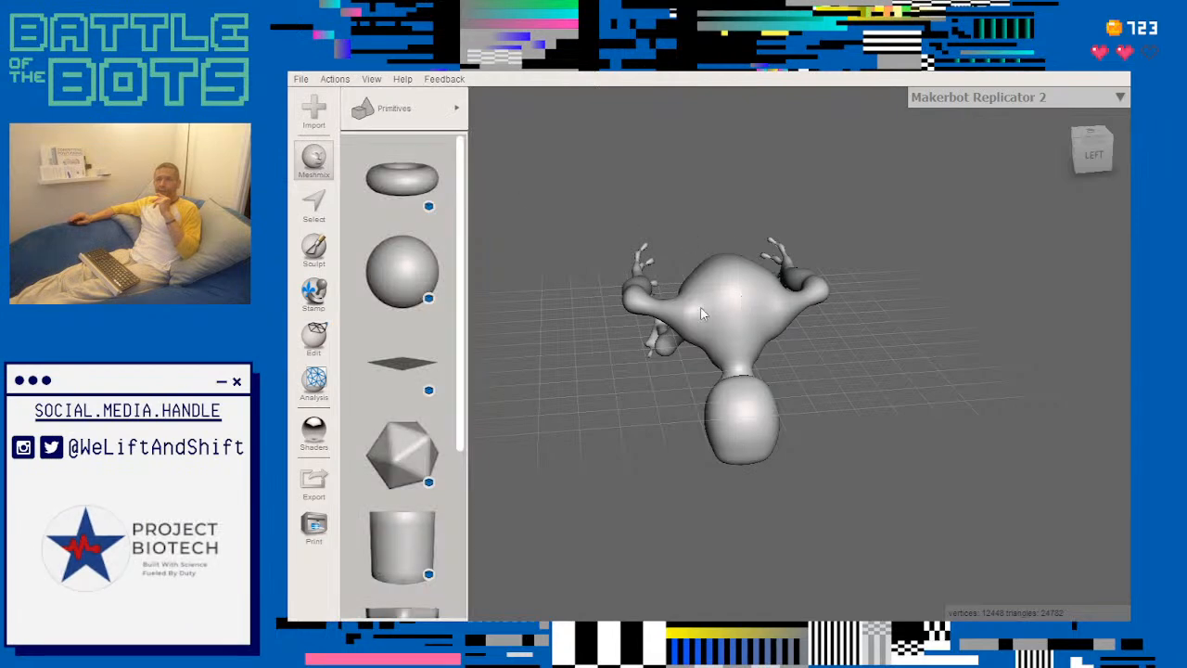
pyautogui.scroll(-5, 404, 296)
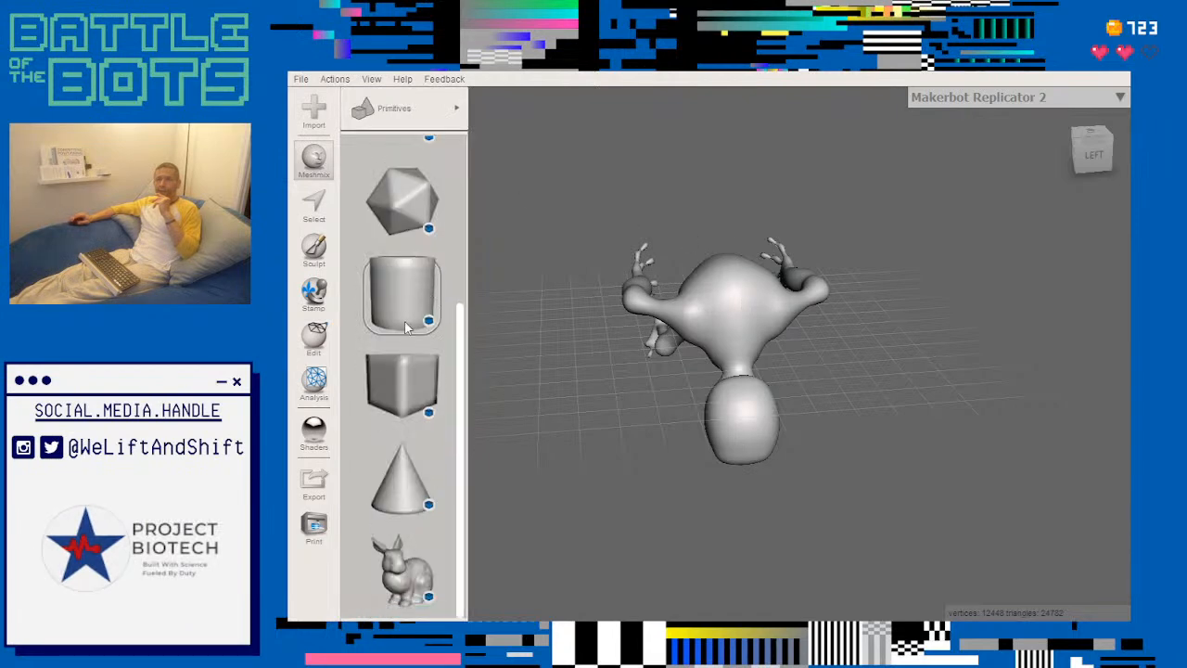
pyautogui.click(409, 377)
pyautogui.moveTo(376, 384); pyautogui.dragTo(838, 358)
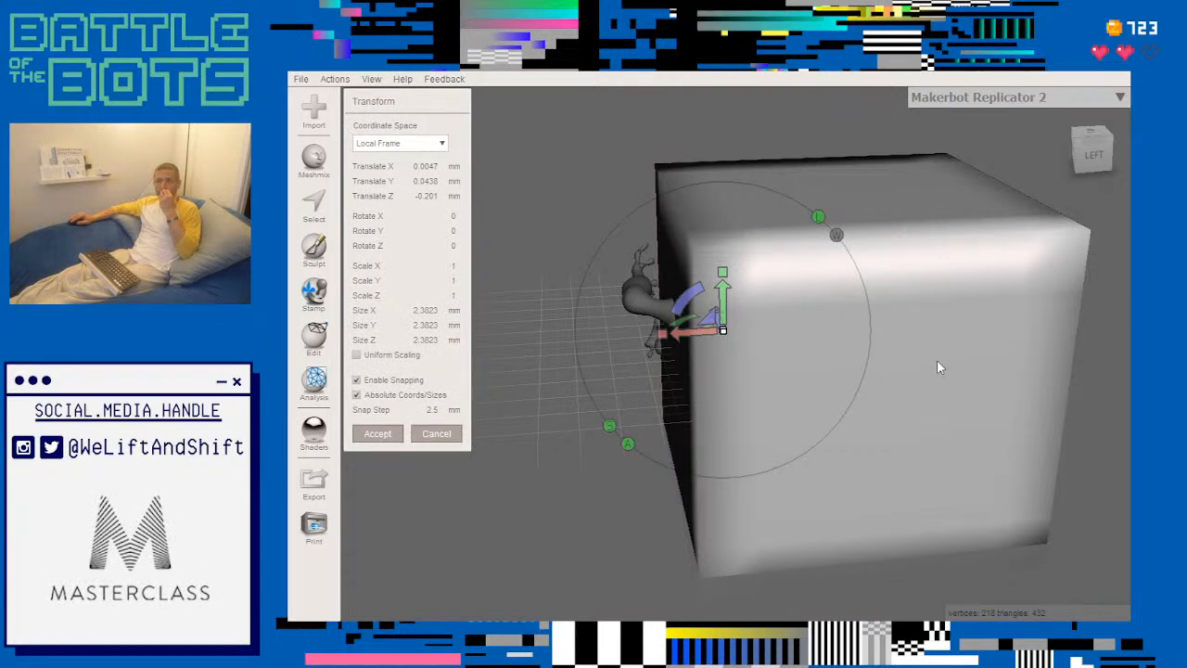
# - Move the box with snapping enabled to 0 mm along Z and 0 mm along X
pyautogui.moveTo(753, 317); pyautogui.dragTo(853, 338, button='right')
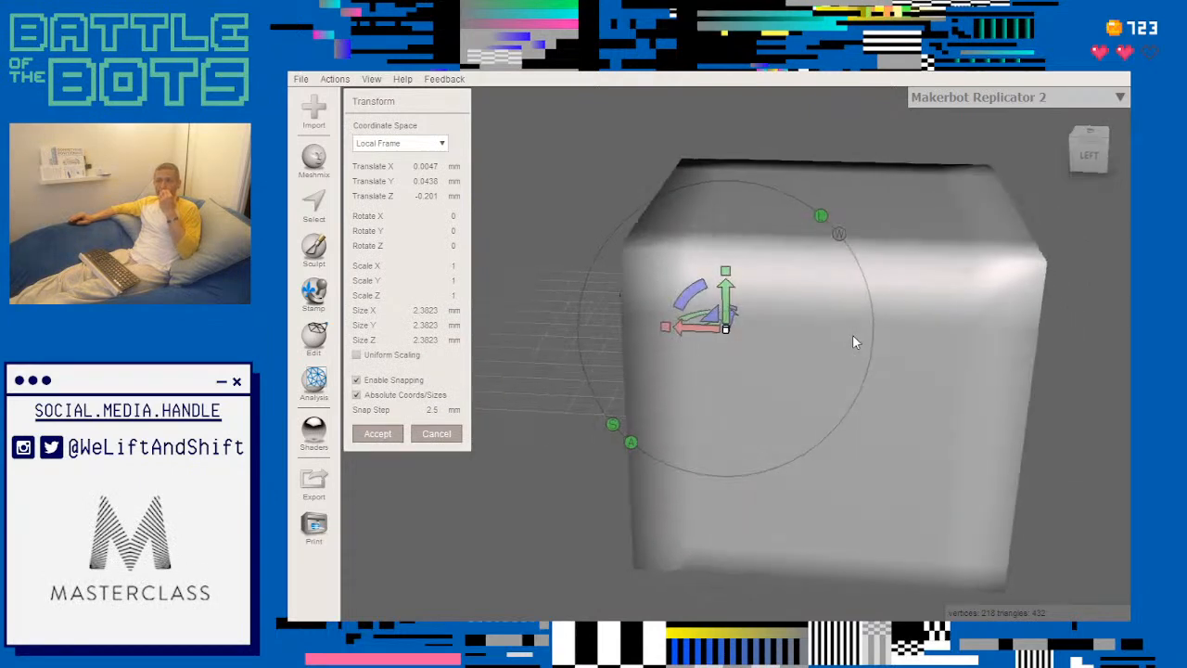
pyautogui.moveTo(736, 320); pyautogui.dragTo(759, 272)
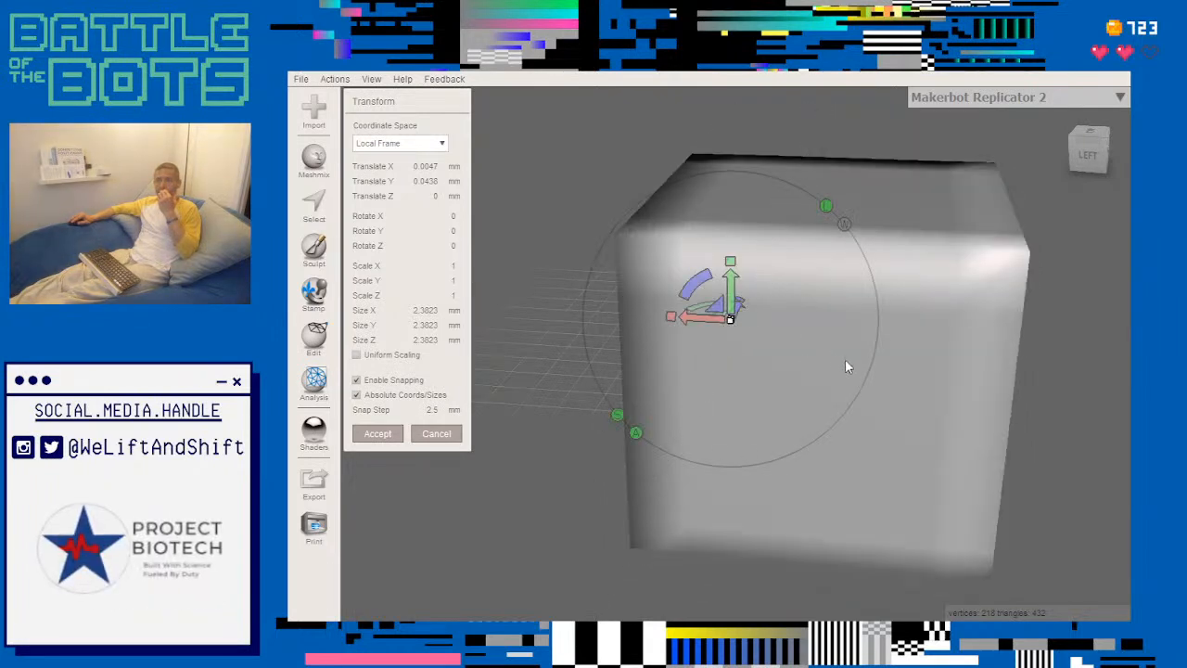
pyautogui.moveTo(684, 318); pyautogui.dragTo(739, 292)
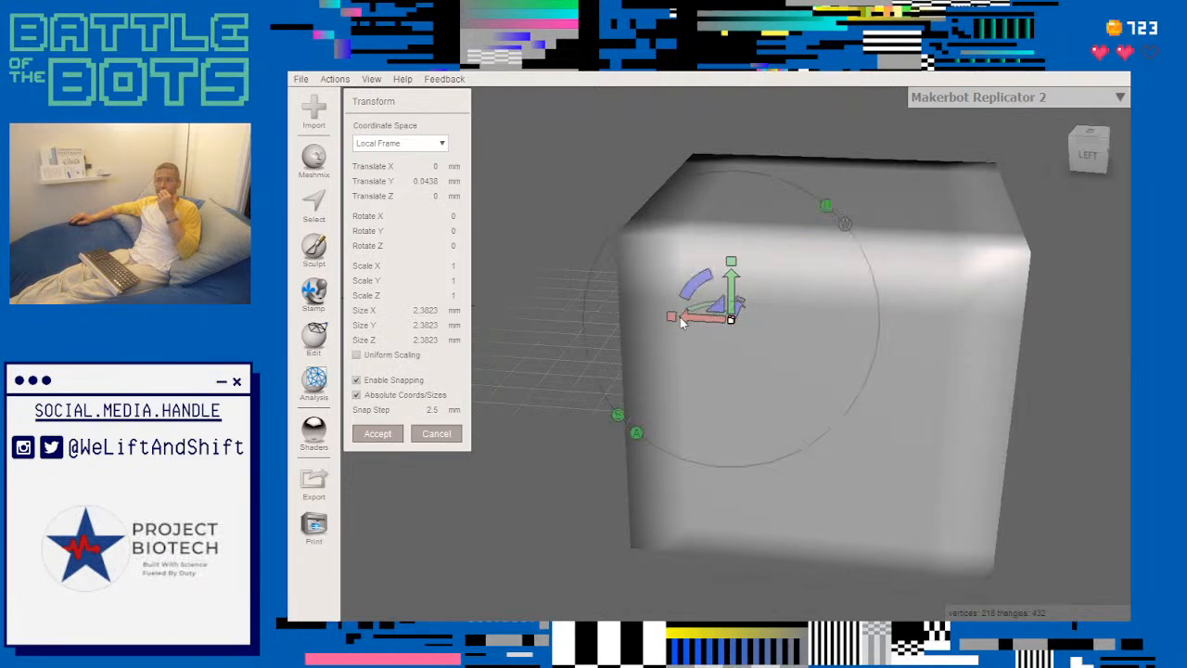
pyautogui.moveTo(681, 317); pyautogui.dragTo(693, 320)
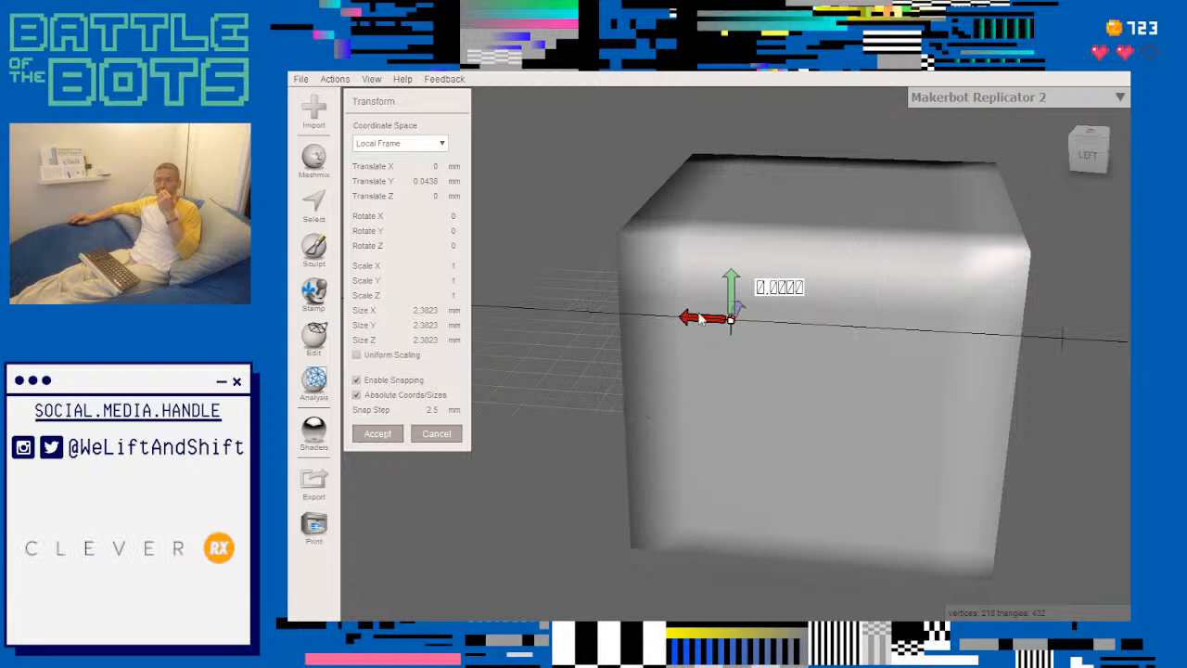
pyautogui.moveTo(544, 284); pyautogui.dragTo(640, 284)
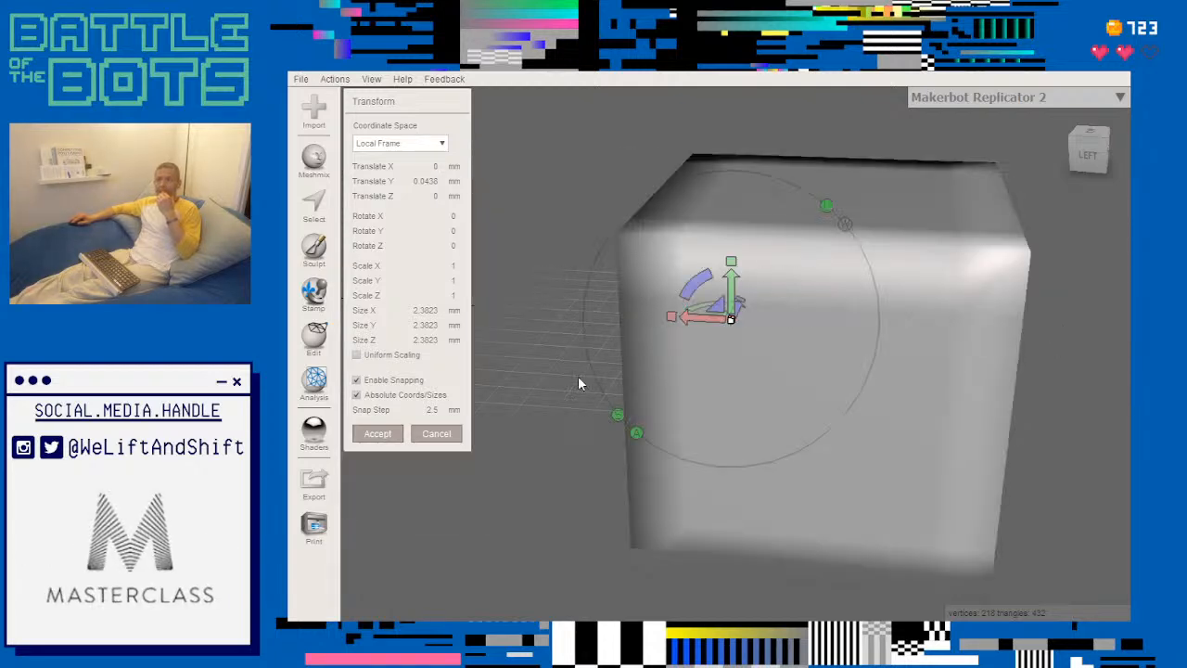
# - Turn off snapping and move the box to about 0.87 mm along X and 0.41 mm along Z
pyautogui.click(356, 380)
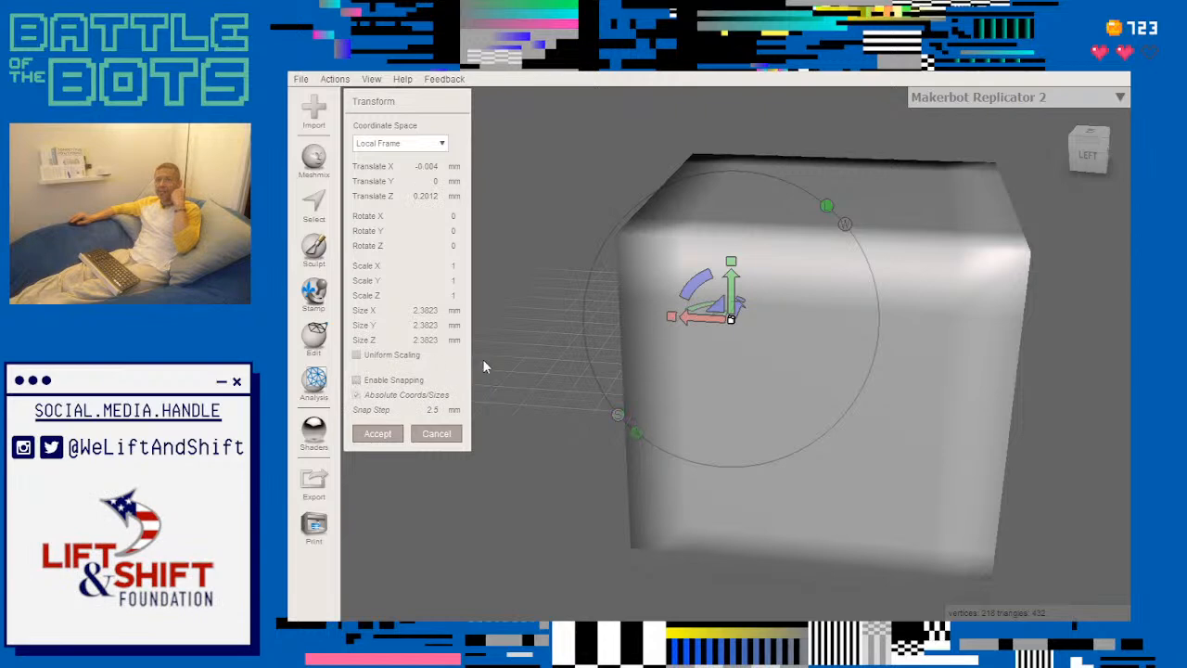
pyautogui.moveTo(681, 322); pyautogui.dragTo(568, 319)
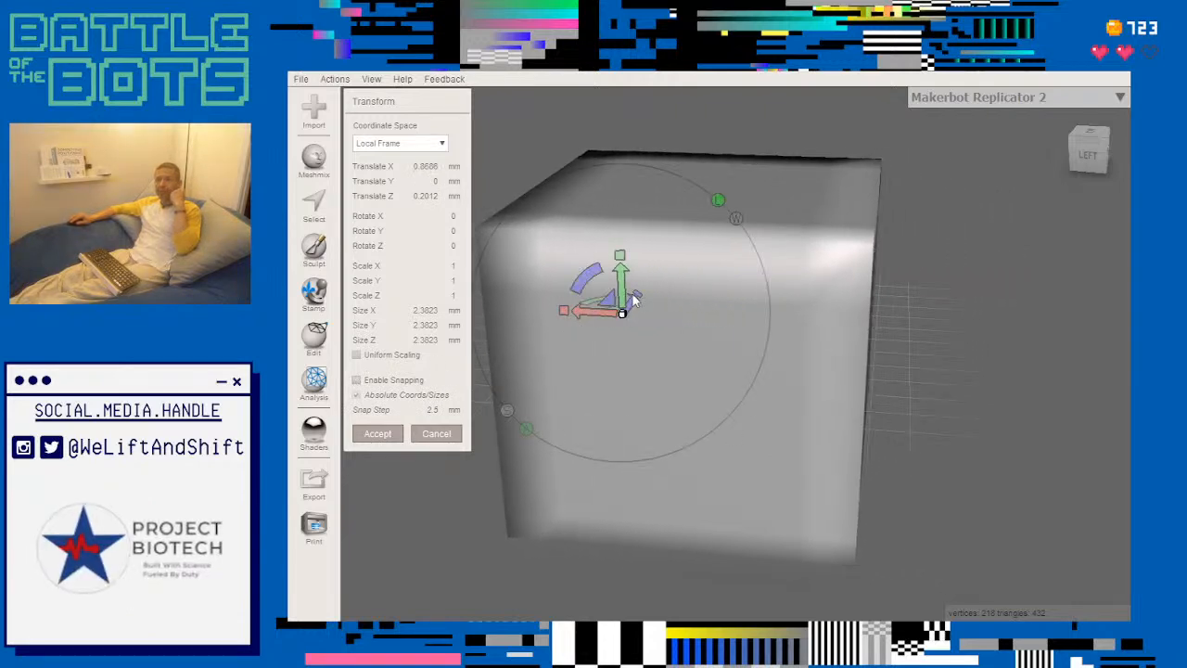
pyautogui.moveTo(633, 298)
pyautogui.mouseDown()
pyautogui.moveTo(643, 258)
pyautogui.moveTo(634, 292)
pyautogui.mouseUp()
# - Hide the printer bed and accept the box's transform
pyautogui.moveTo(634, 526); pyautogui.dragTo(997, 484, button='right')
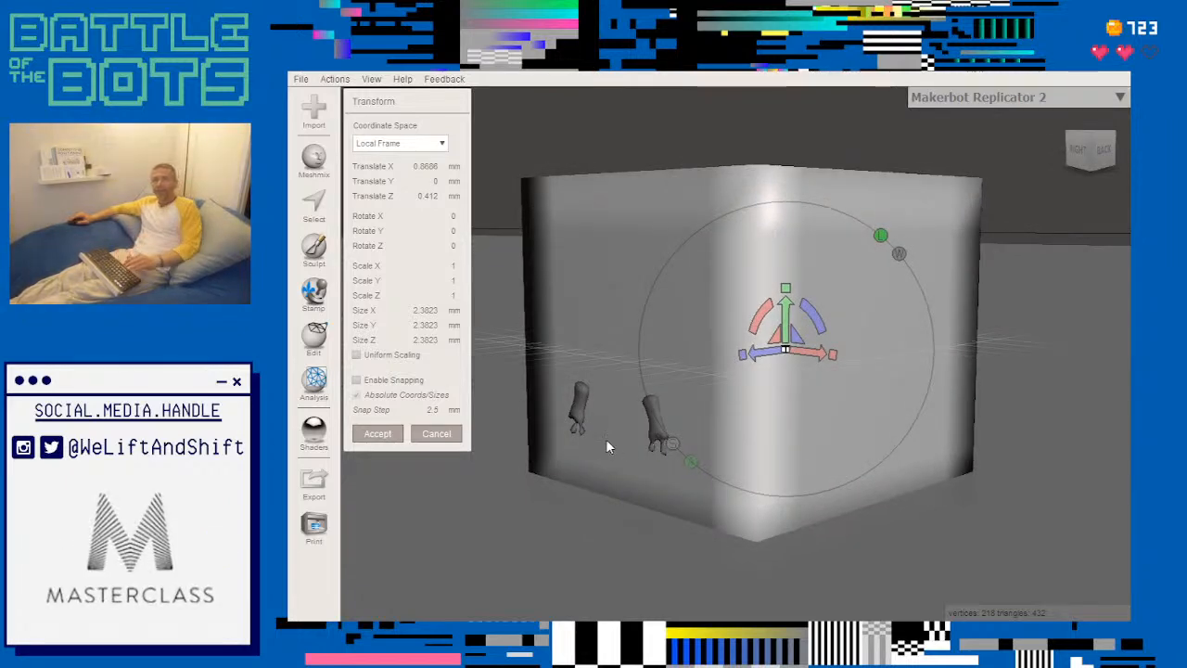
pyautogui.moveTo(732, 433); pyautogui.dragTo(662, 416, button='right')
pyautogui.moveTo(751, 266); pyautogui.dragTo(726, 360, button='right')
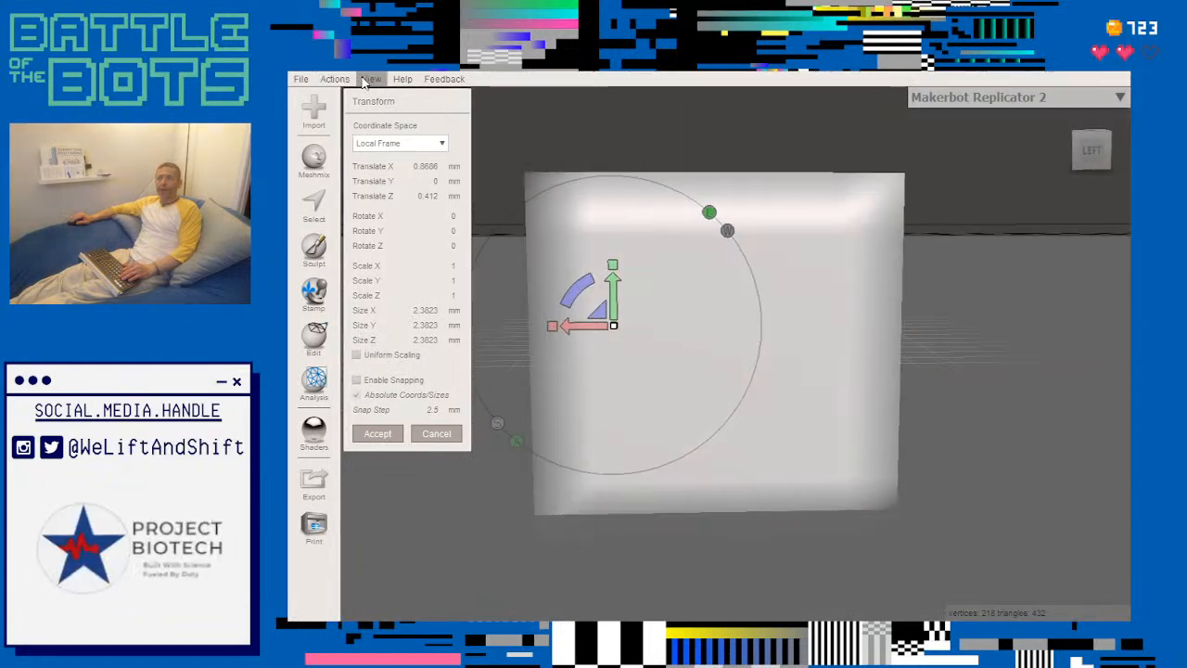
pyautogui.click(359, 265)
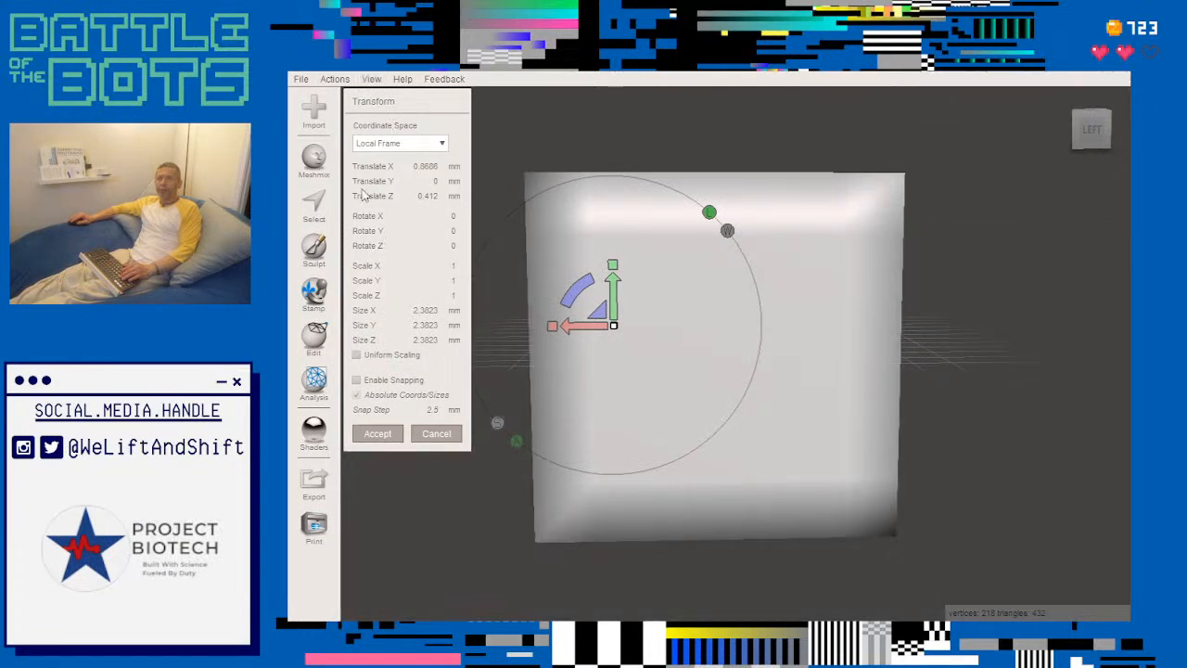
pyautogui.click(388, 432)
pyautogui.moveTo(714, 318); pyautogui.dragTo(701, 337, button='right')
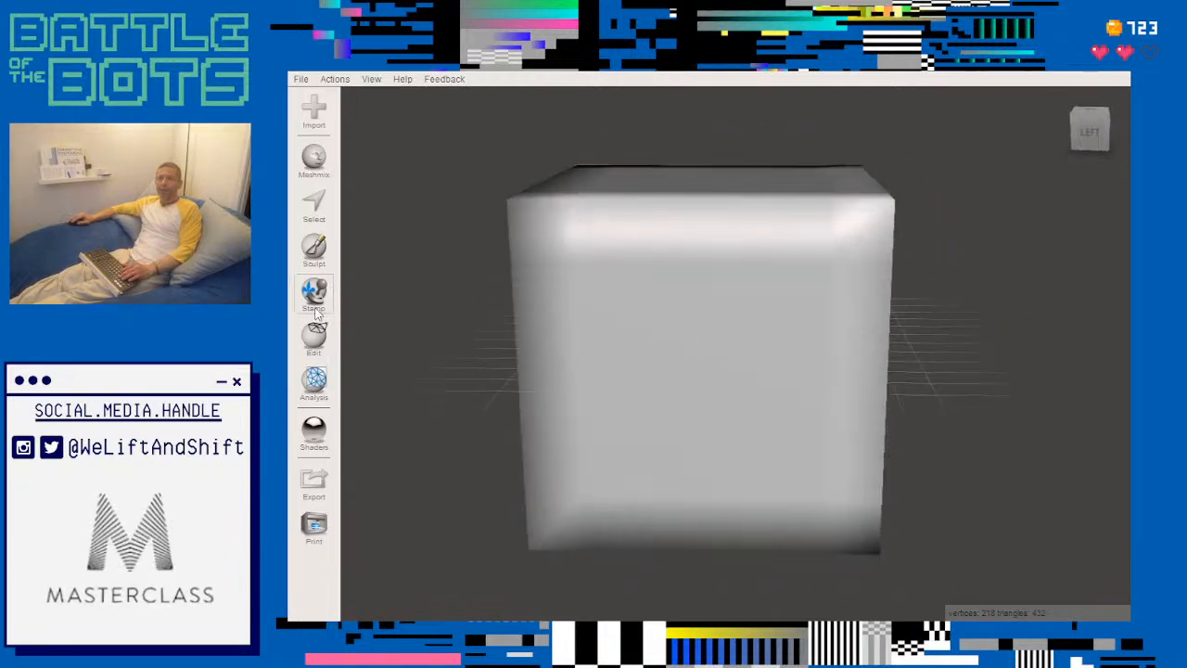
# - Start Make Pattern on the box and change the pattern type to Tiled Spheres
pyautogui.click(313, 338)
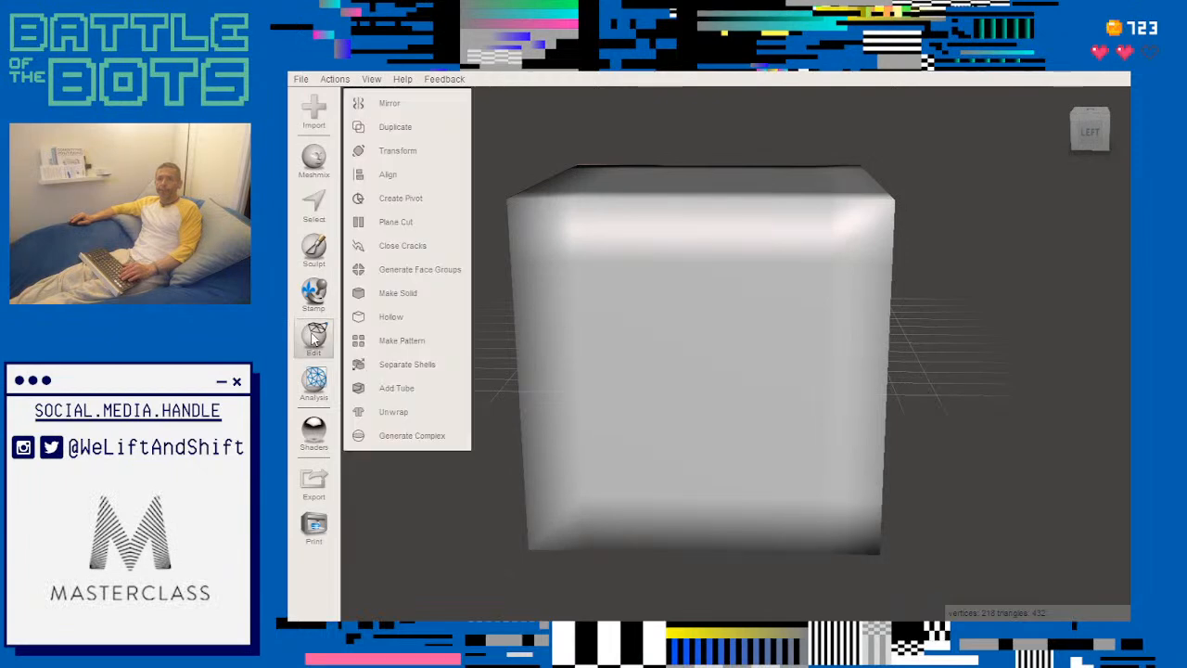
pyautogui.click(396, 342)
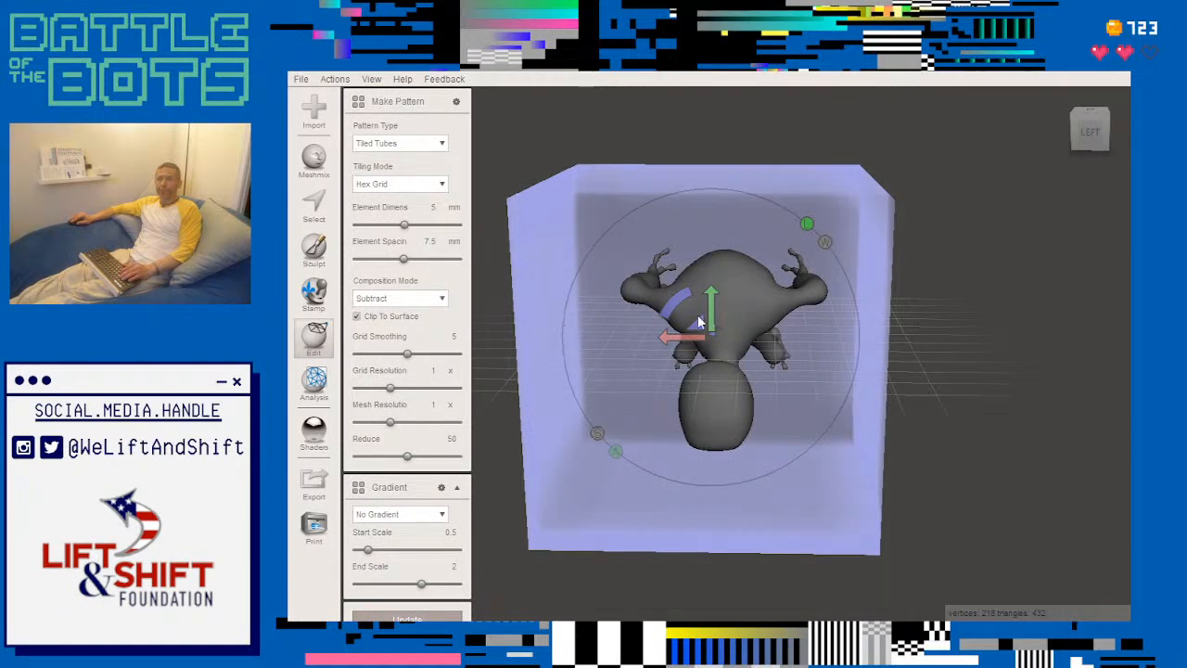
pyautogui.moveTo(697, 318)
pyautogui.mouseDown()
pyautogui.moveTo(716, 237)
pyautogui.moveTo(710, 167)
pyautogui.moveTo(711, 311)
pyautogui.moveTo(696, 313)
pyautogui.mouseUp()
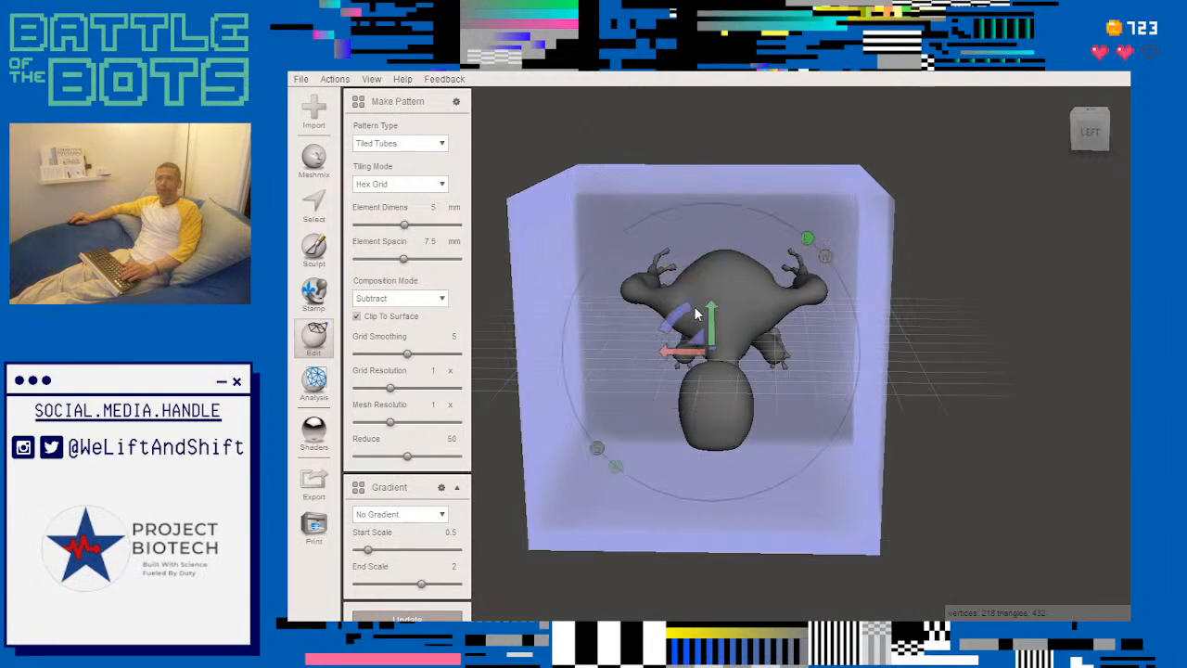
pyautogui.click(432, 145)
pyautogui.click(399, 224)
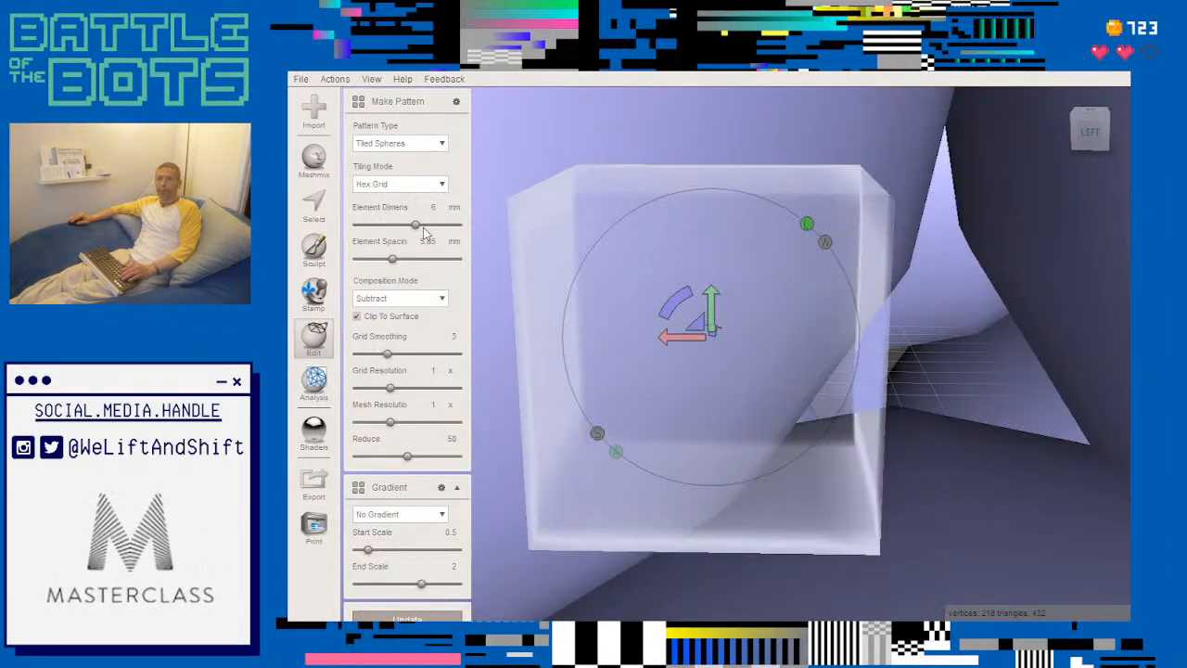
# - Set the sphere pattern's element dimension to 1 mm
pyautogui.scroll(-5, 424, 235)
pyautogui.scroll(-4, 420, 240)
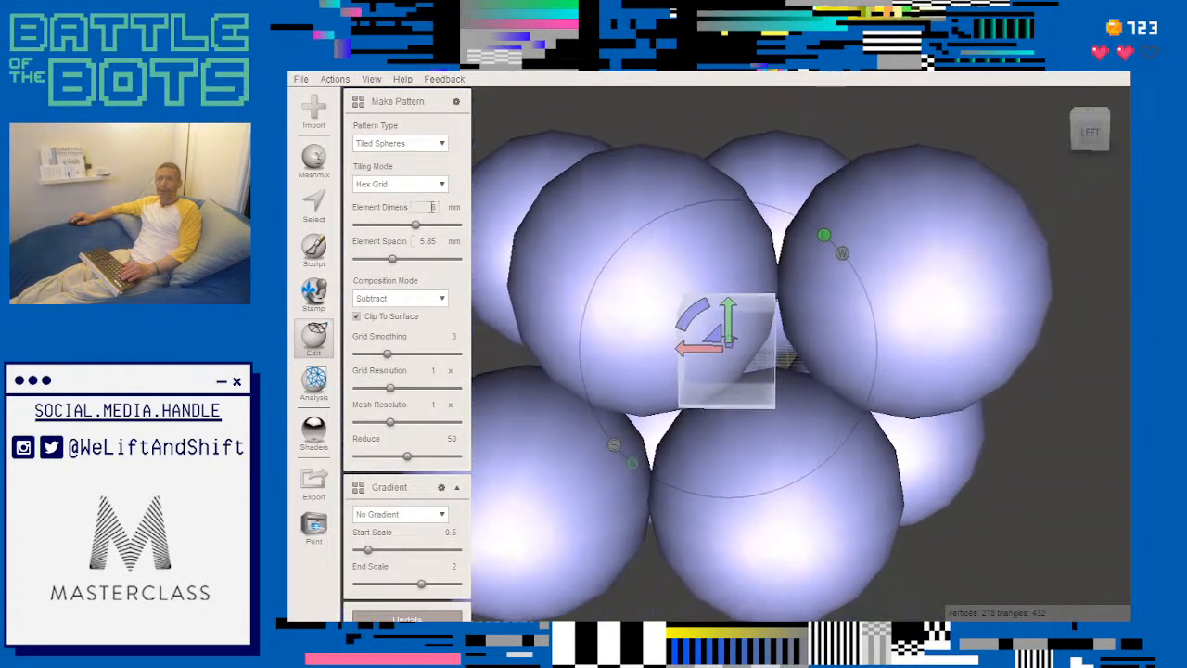
pyautogui.write('1')
pyautogui.press('Return')
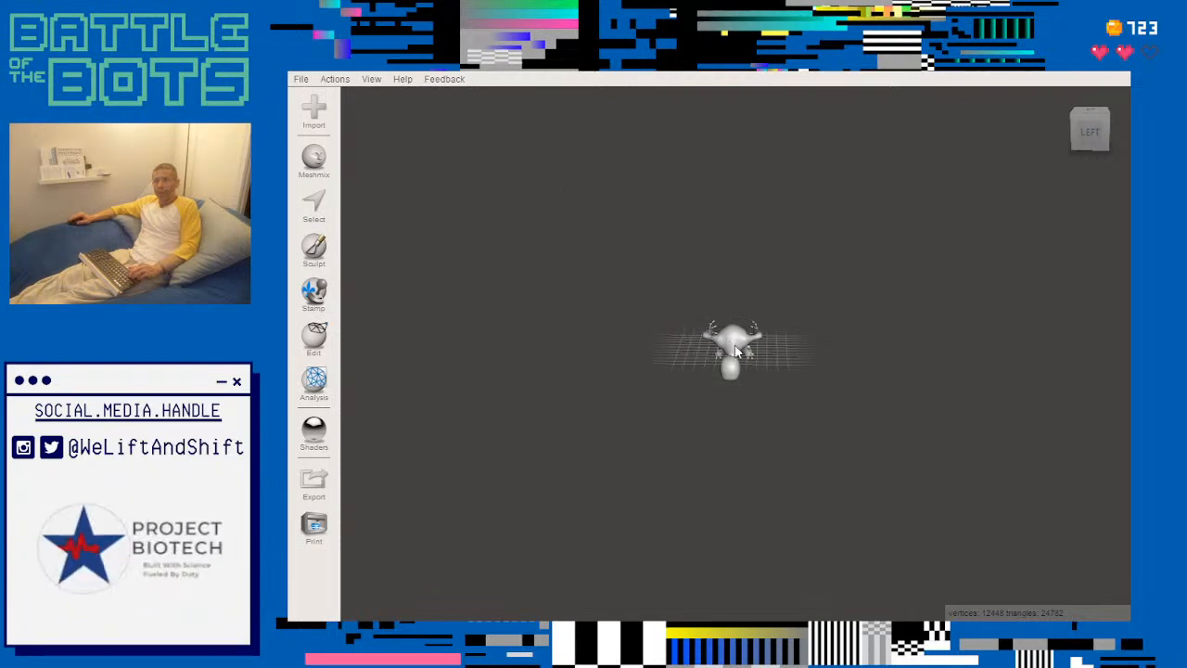
pyautogui.scroll(4, 735, 351)
pyautogui.scroll(4, 733, 351)
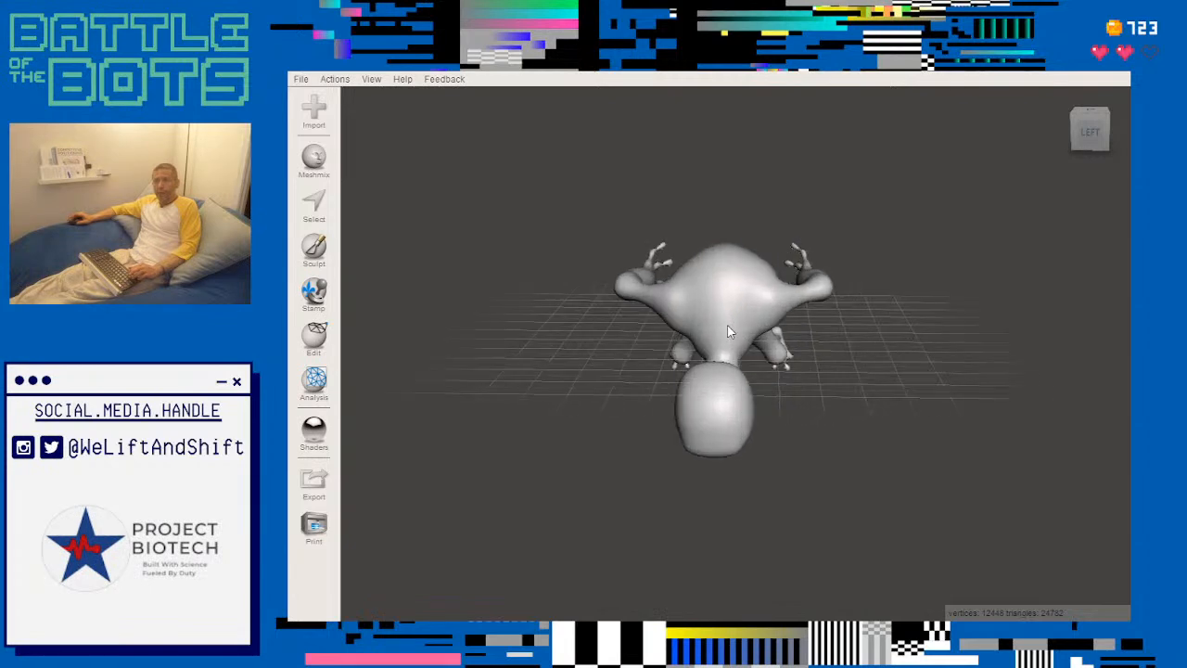
pyautogui.scroll(2, 722, 304)
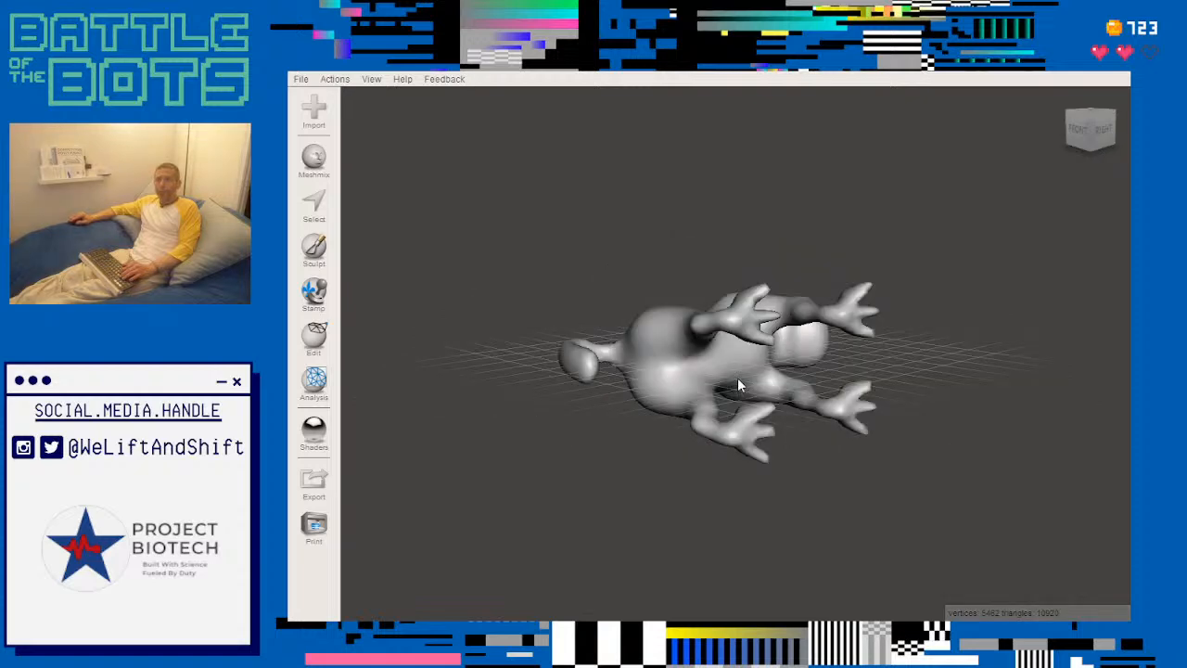
pyautogui.moveTo(737, 377); pyautogui.dragTo(569, 371, button='right')
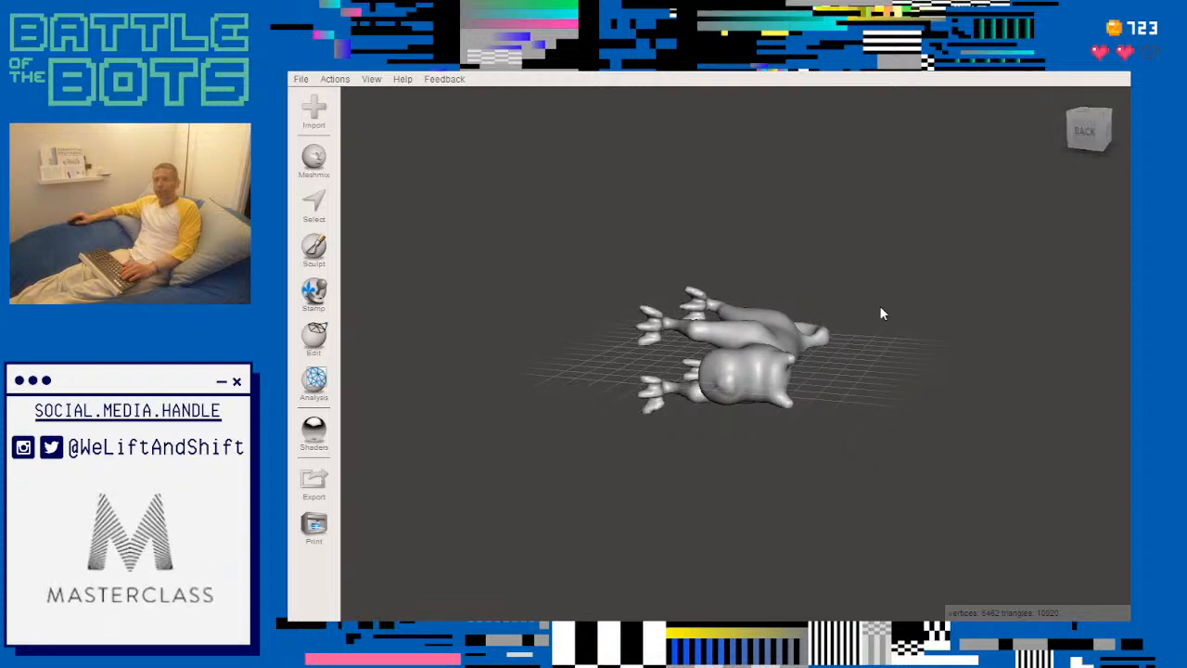
# - Display the printer bed around the model and dismiss the printer software notice
pyautogui.moveTo(541, 344); pyautogui.dragTo(654, 344, button='right')
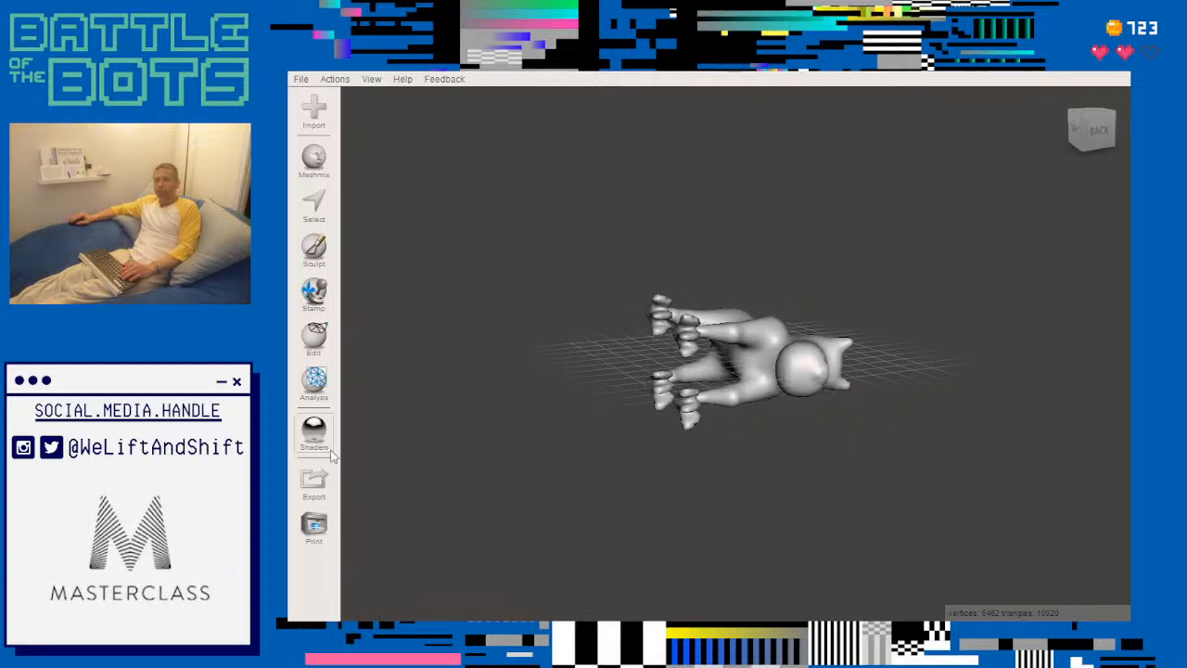
pyautogui.click(316, 527)
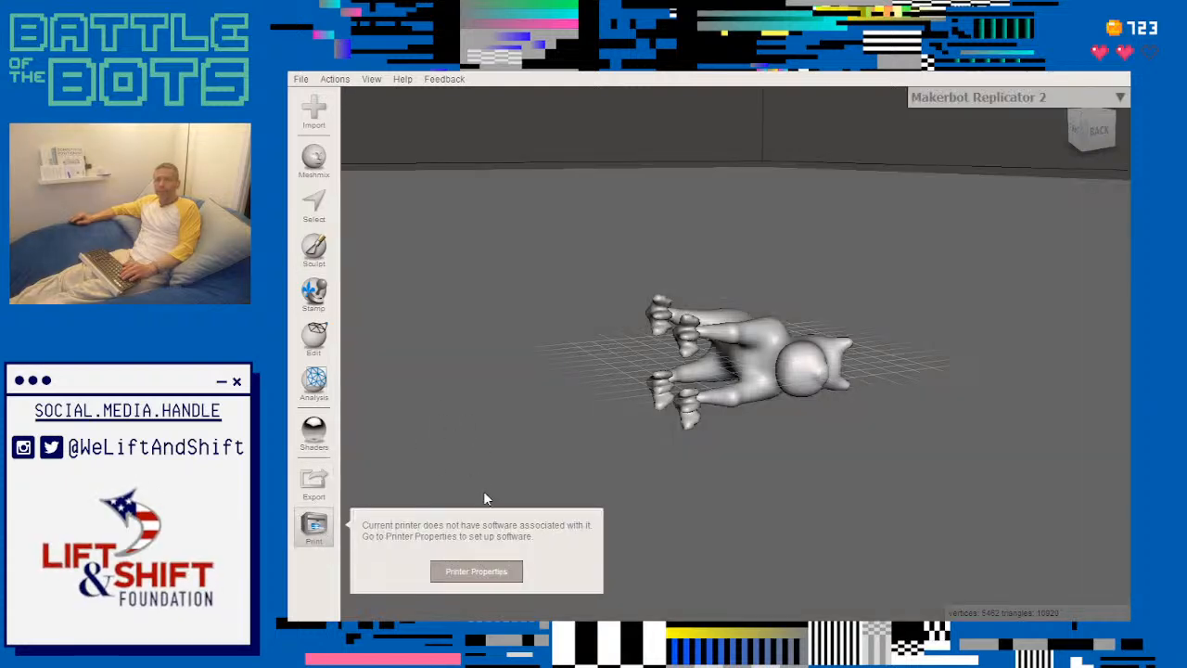
pyautogui.click(465, 416)
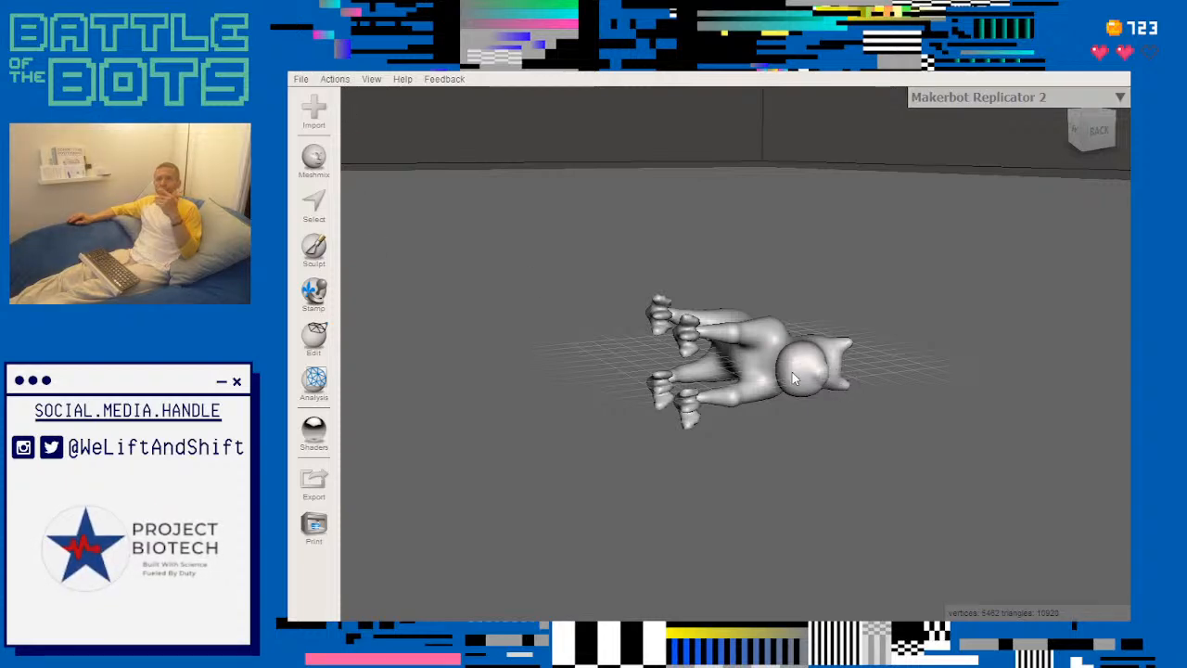
pyautogui.click(313, 339)
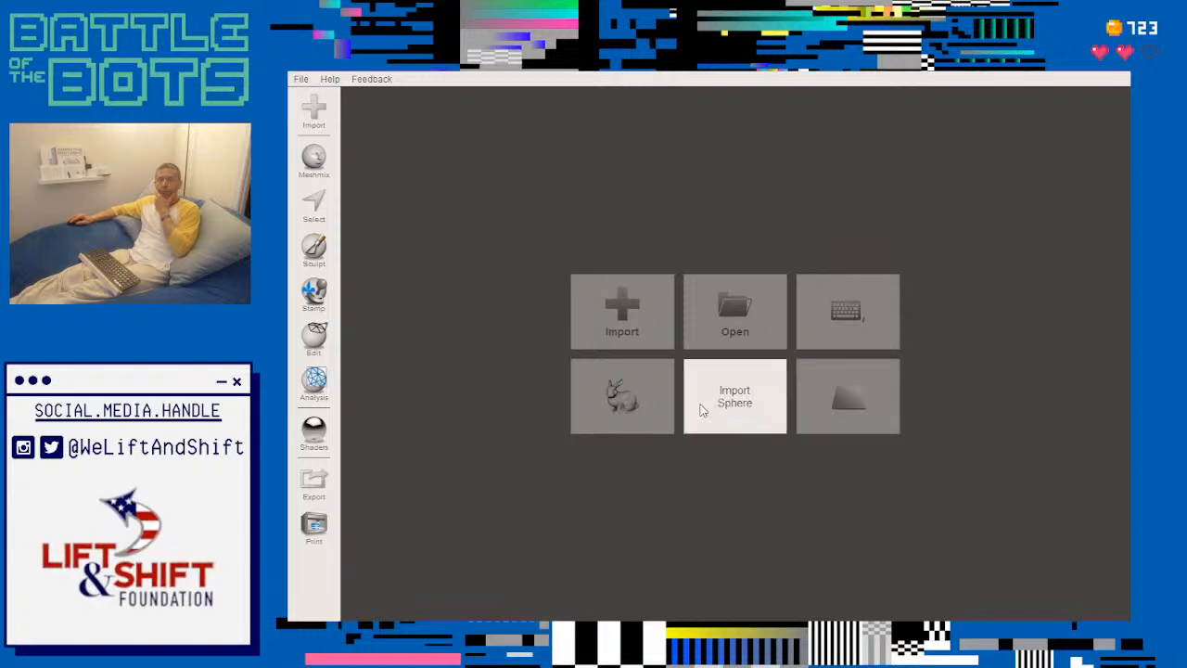
# - Import the sample sphere into the empty scene
pyautogui.click(734, 400)
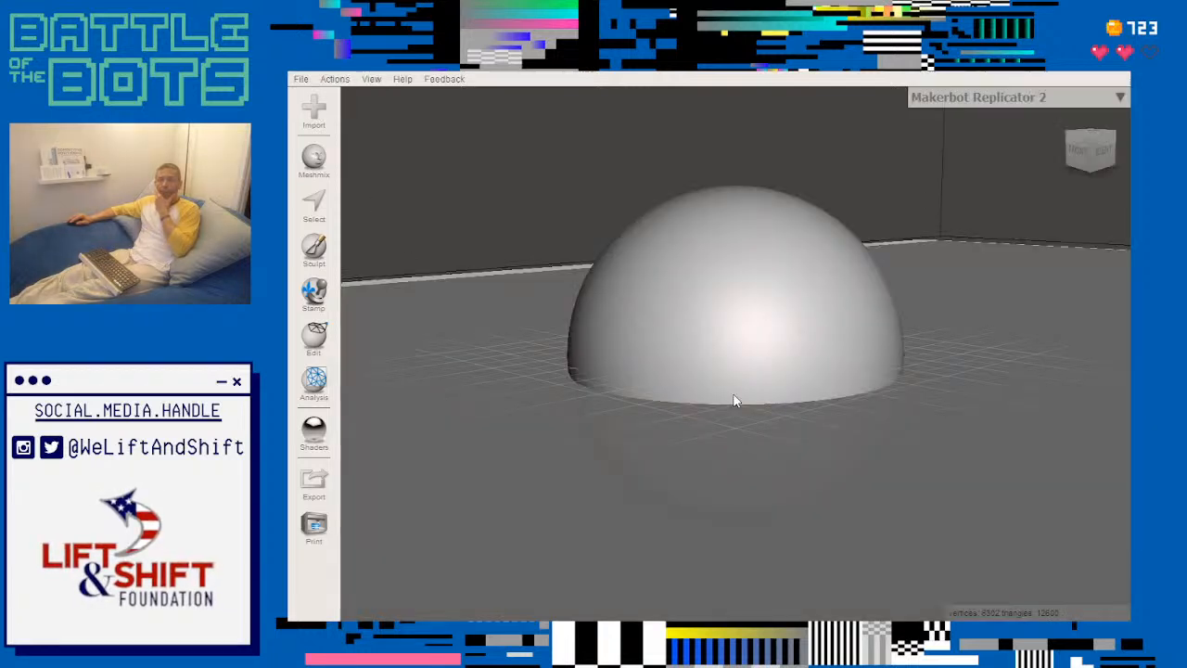
pyautogui.scroll(-5, 734, 401)
pyautogui.moveTo(855, 394); pyautogui.dragTo(793, 412, button='right')
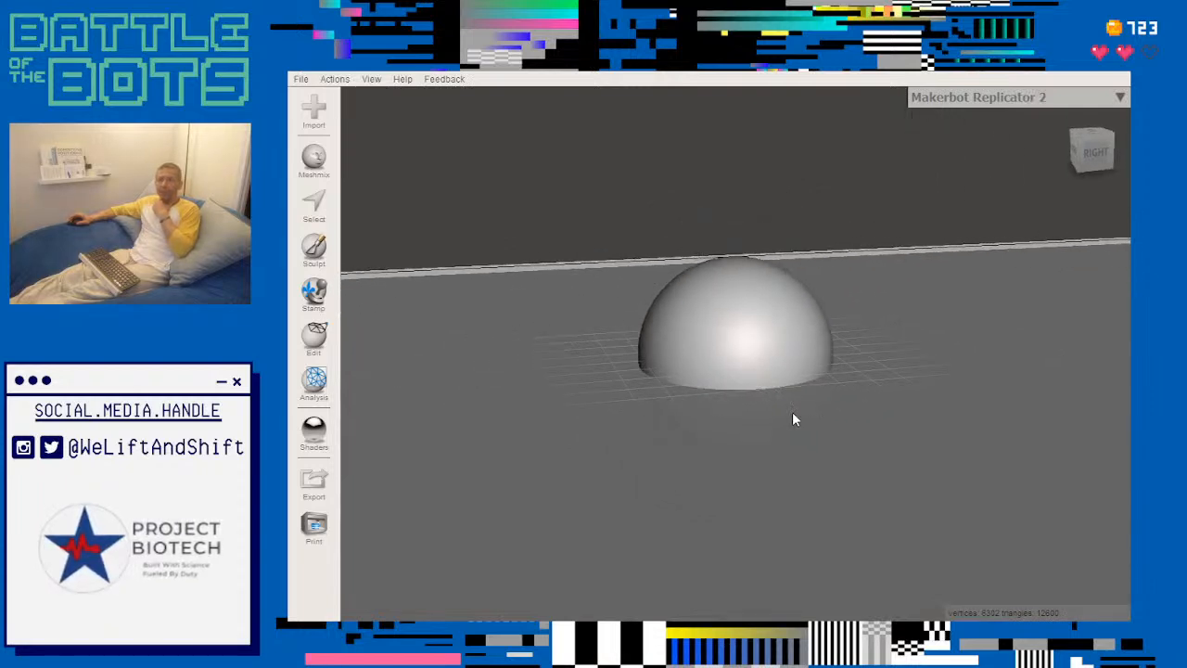
# - Start Make Pattern on the sphere with the pattern type Tiled Spheres
pyautogui.click(311, 341)
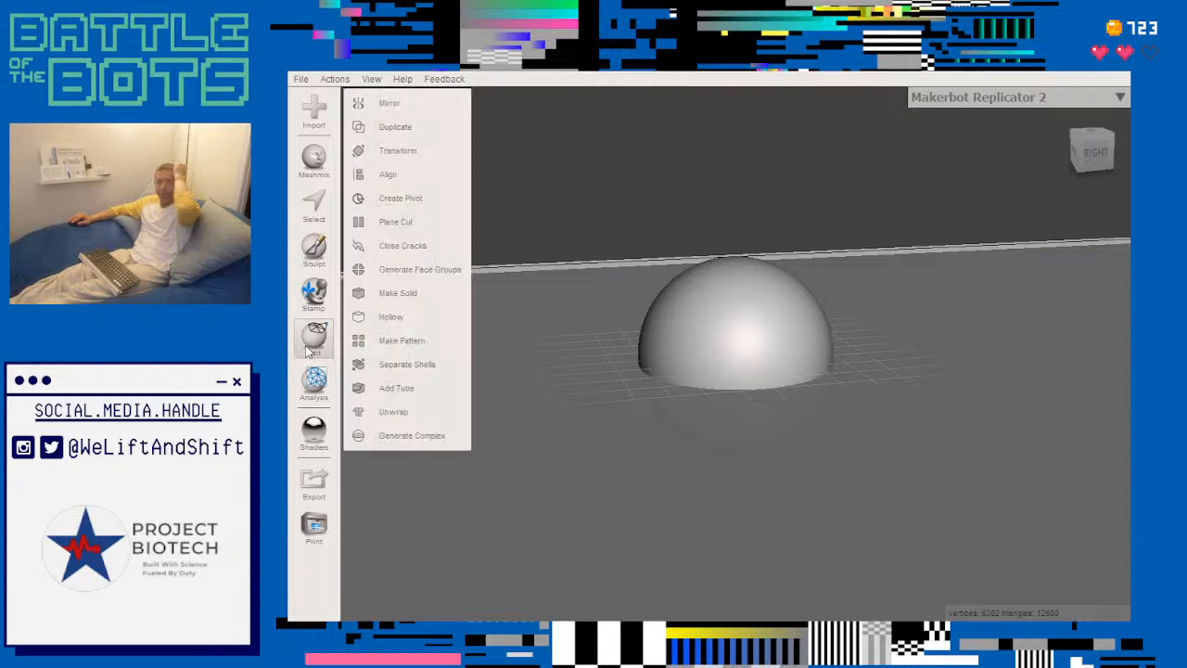
pyautogui.click(418, 340)
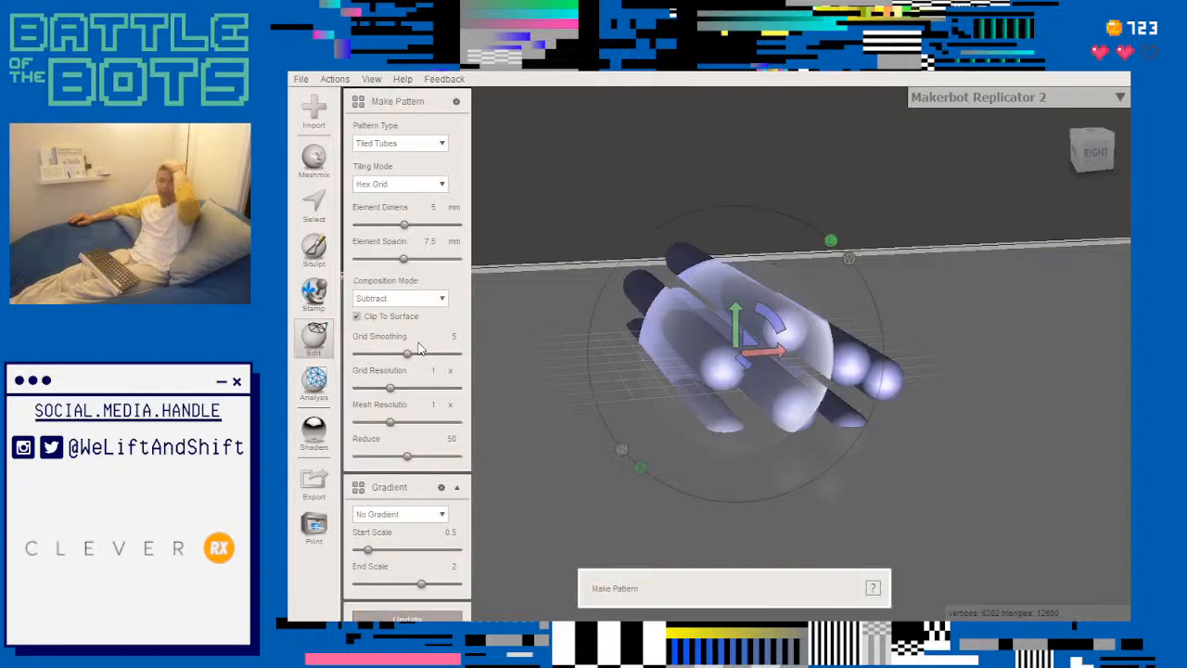
pyautogui.click(441, 144)
pyautogui.click(421, 227)
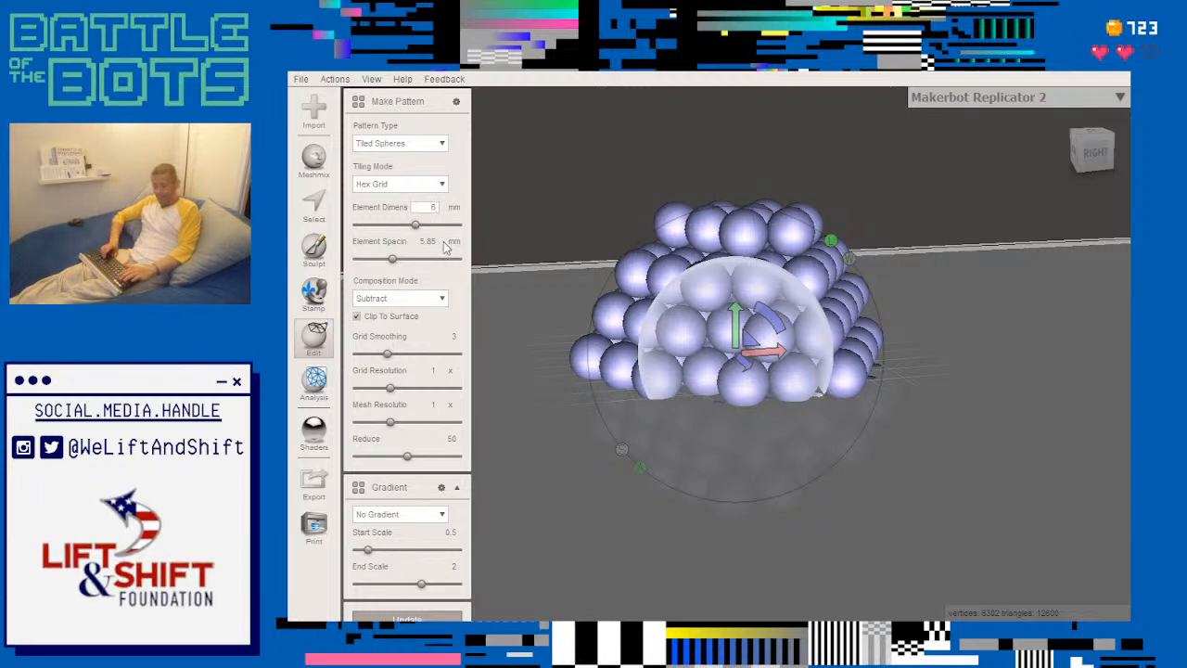
# - Set the pattern's element dimension to 3 mm and its element spacing to 2.9 mm
pyautogui.write('3')
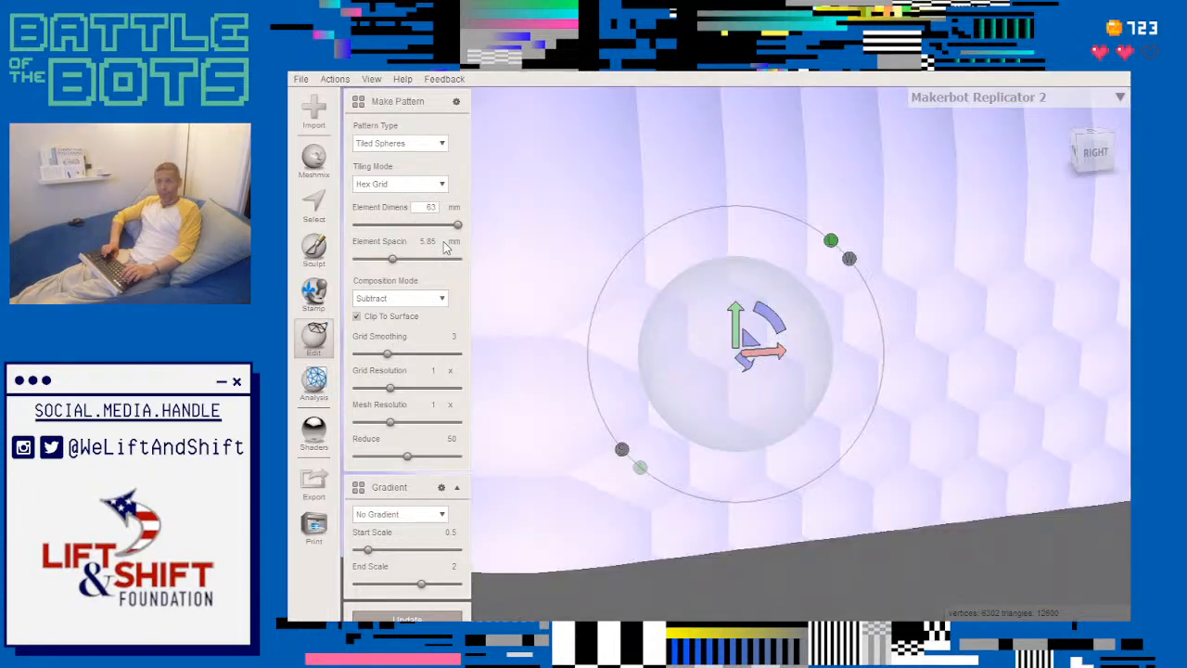
pyautogui.press('BackSpace')
pyautogui.press('BackSpace')
pyautogui.write('3')
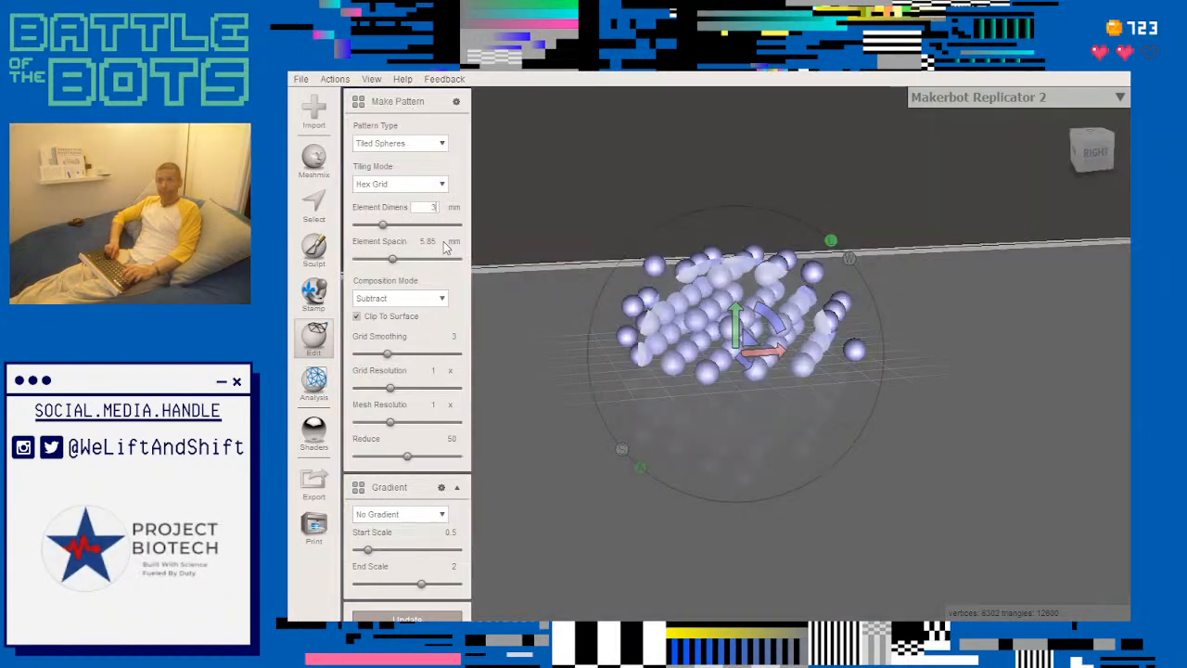
pyautogui.click(429, 241)
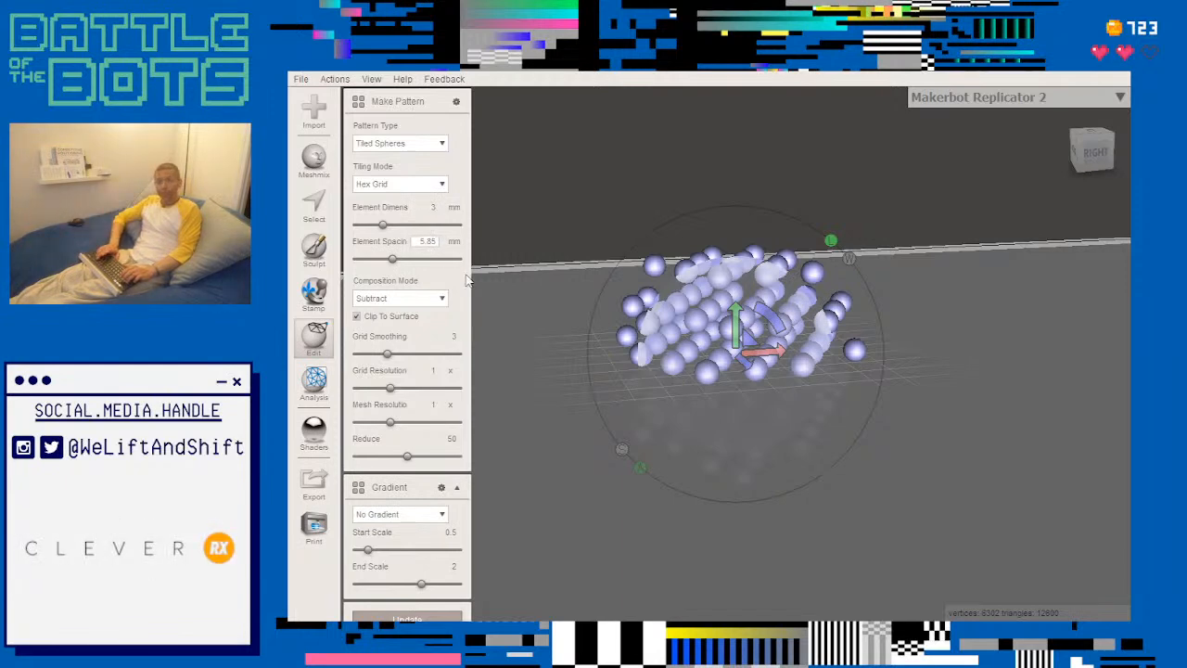
pyautogui.press('BackSpace')
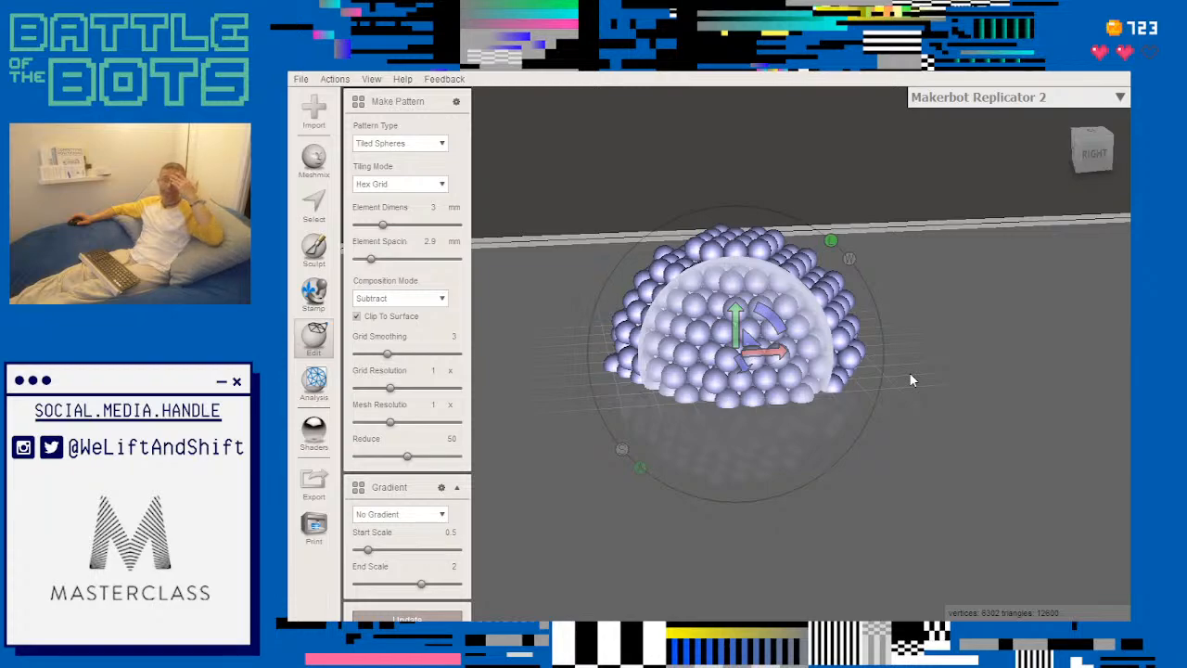
# - Examine the subtracted tiled-sphere pattern on the sphere up close and from several angles
pyautogui.scroll(8, 909, 374)
pyautogui.moveTo(908, 379); pyautogui.dragTo(878, 489, button='right')
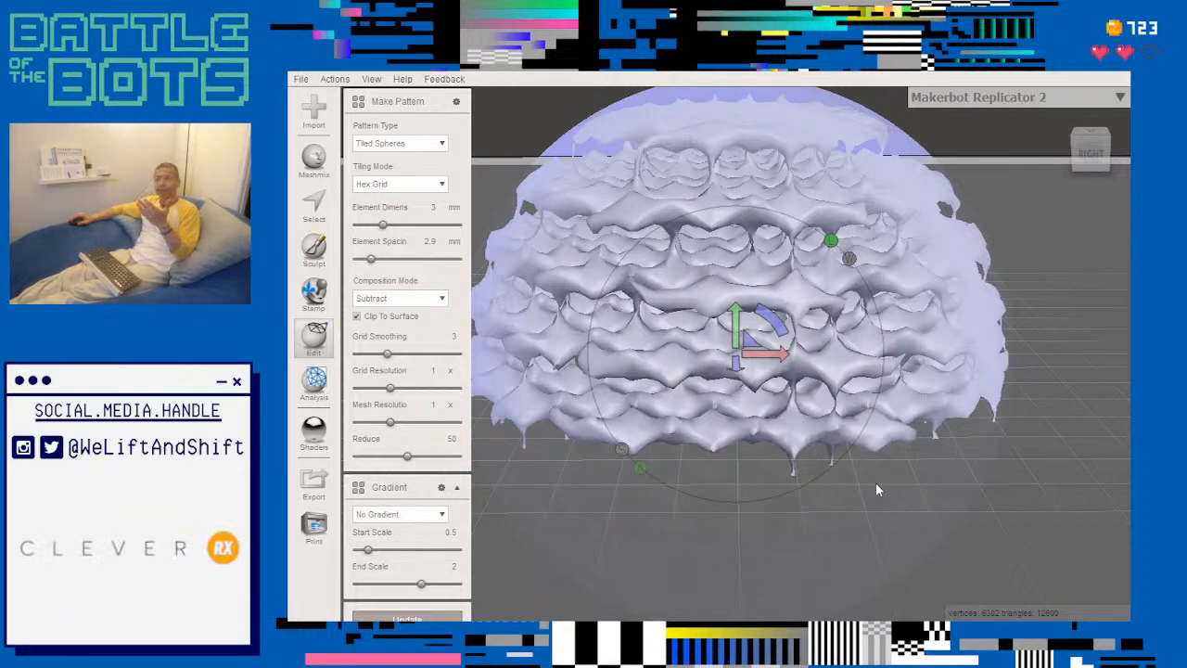
pyautogui.scroll(-3, 877, 483)
pyautogui.moveTo(876, 483)
pyautogui.mouseDown(button='right')
pyautogui.moveTo(879, 457)
pyautogui.moveTo(880, 471)
pyautogui.mouseUp(button='right')
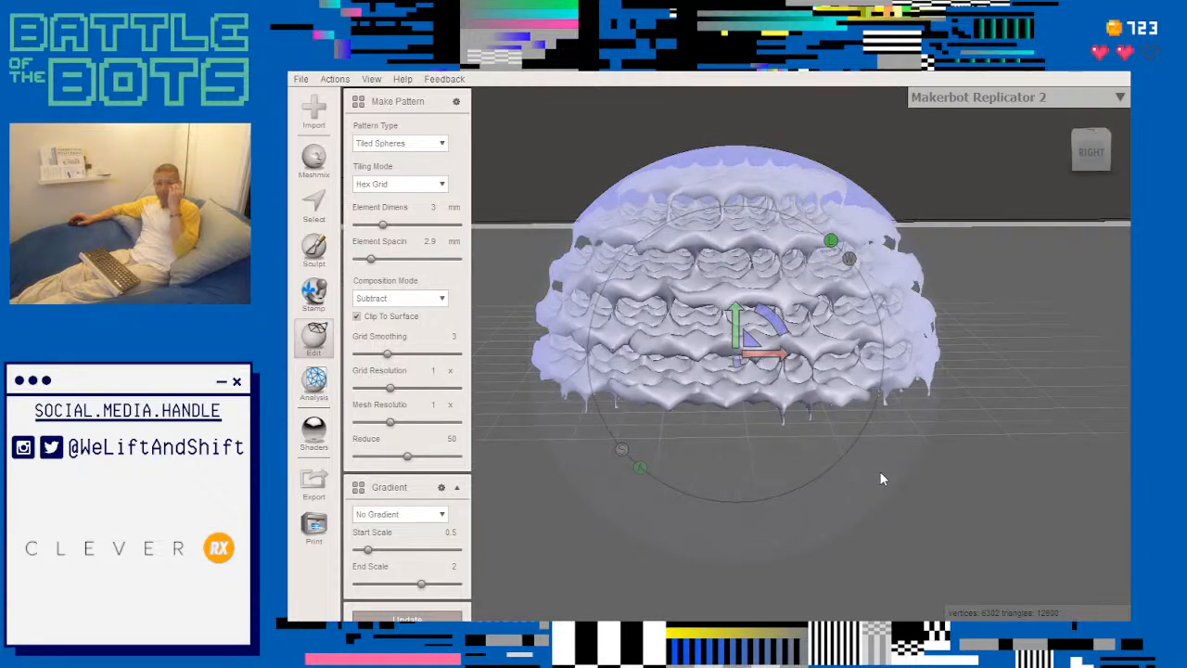
pyautogui.moveTo(949, 425); pyautogui.dragTo(899, 415, button='right')
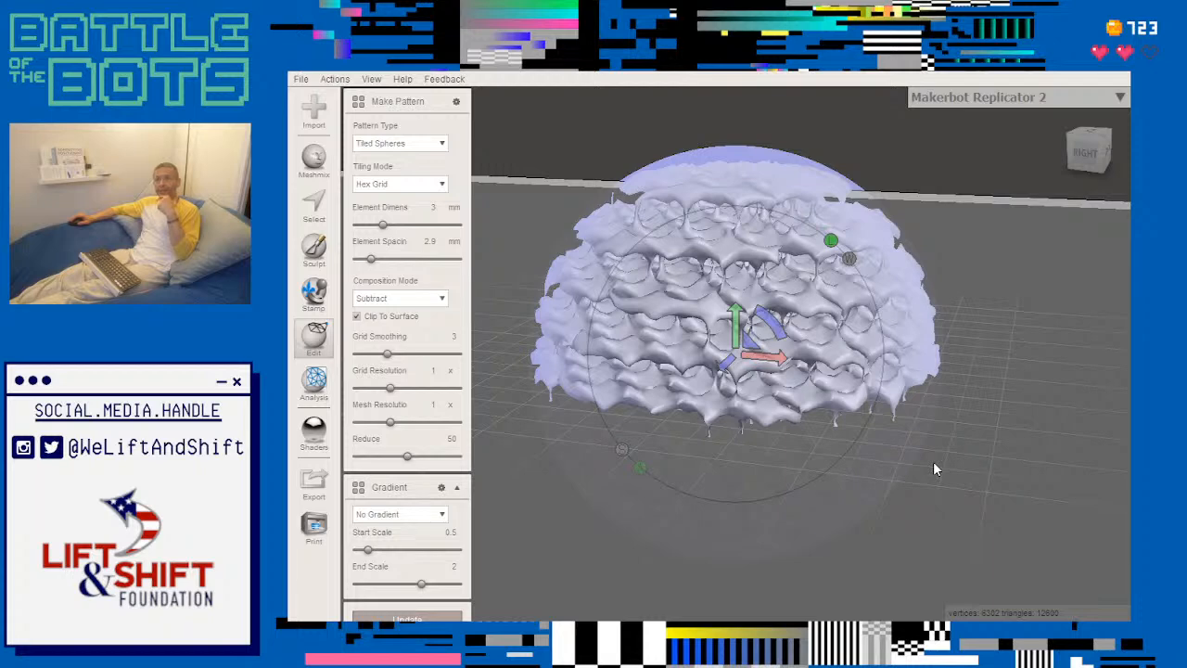
pyautogui.scroll(-3, 933, 468)
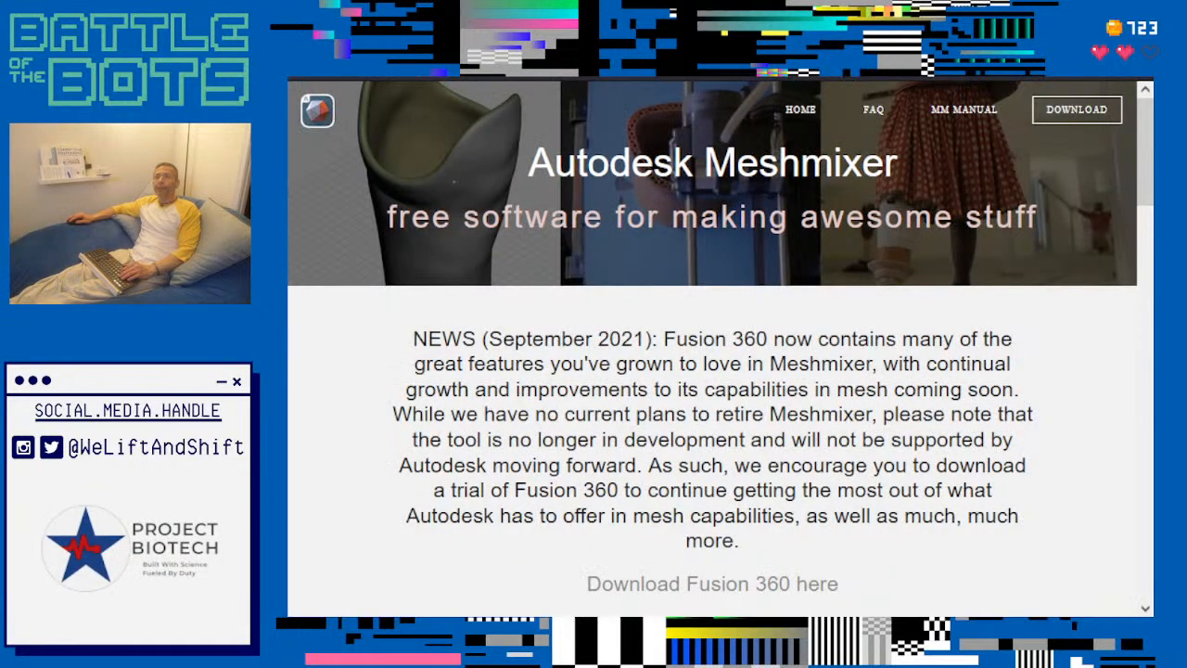
# - Open the Meshmixer home page in the browser and look through its usage examples, tool list and download links
pyautogui.click(805, 116)
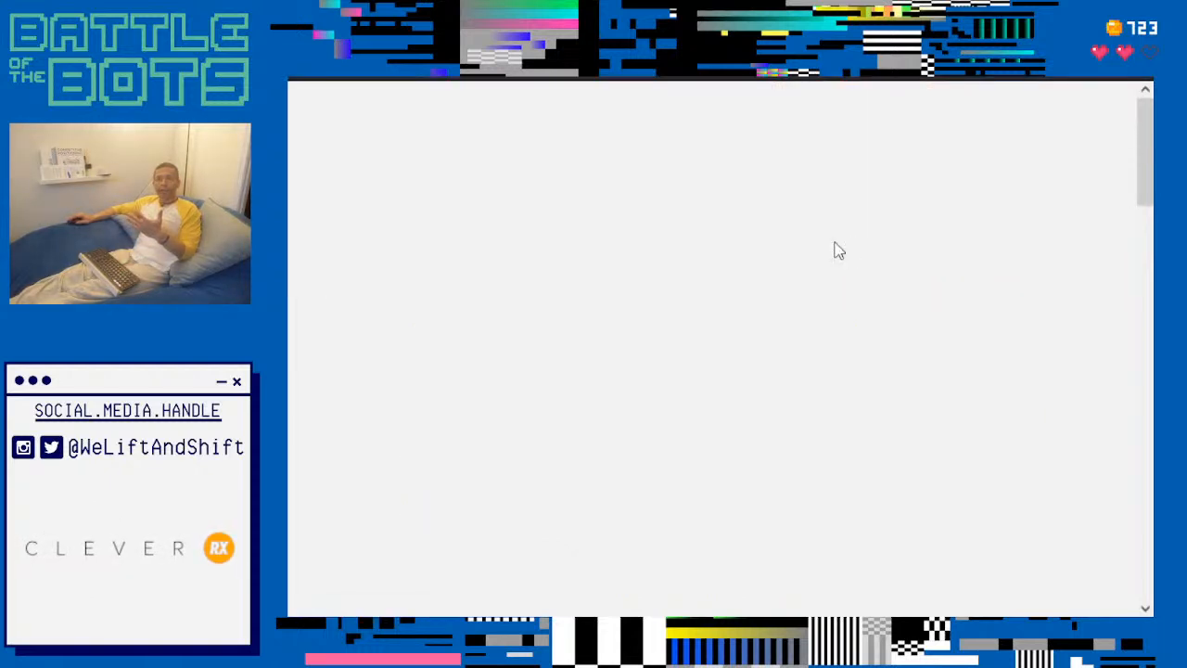
pyautogui.scroll(-8, 856, 326)
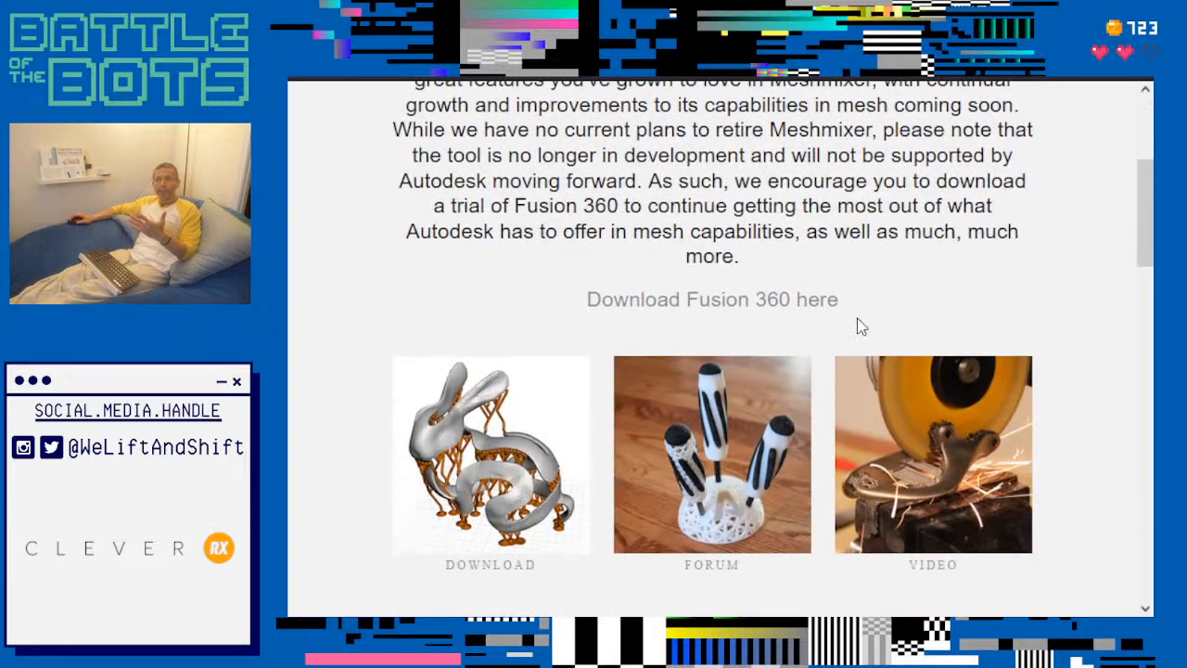
pyautogui.scroll(-10, 859, 318)
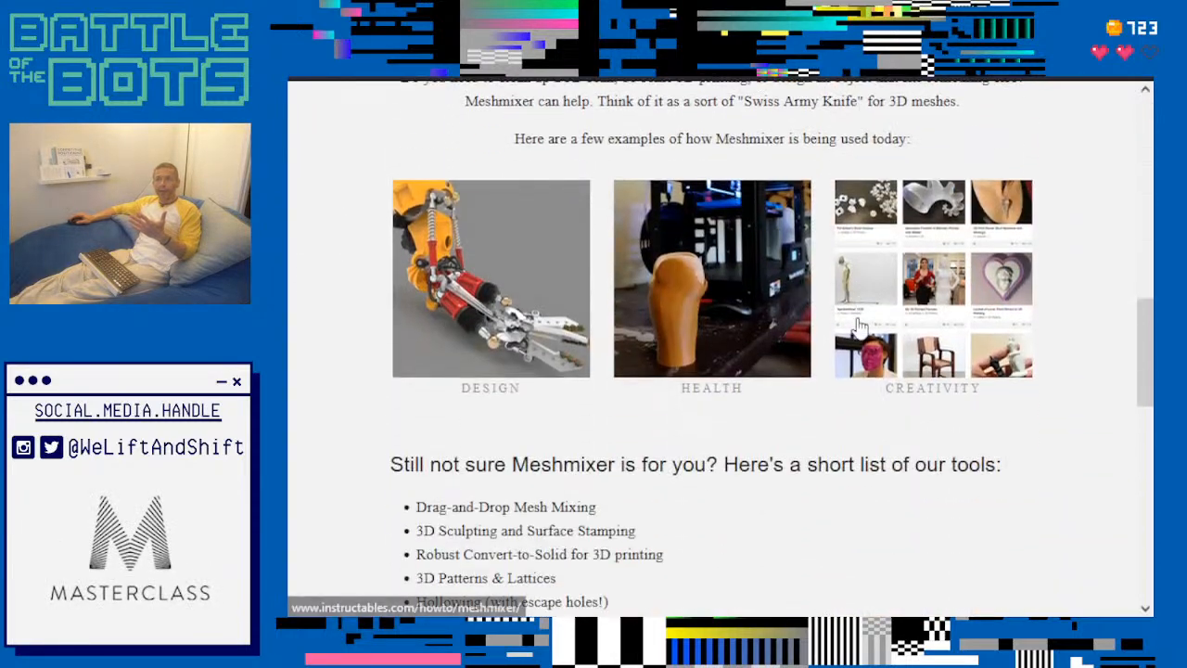
pyautogui.scroll(-3, 858, 318)
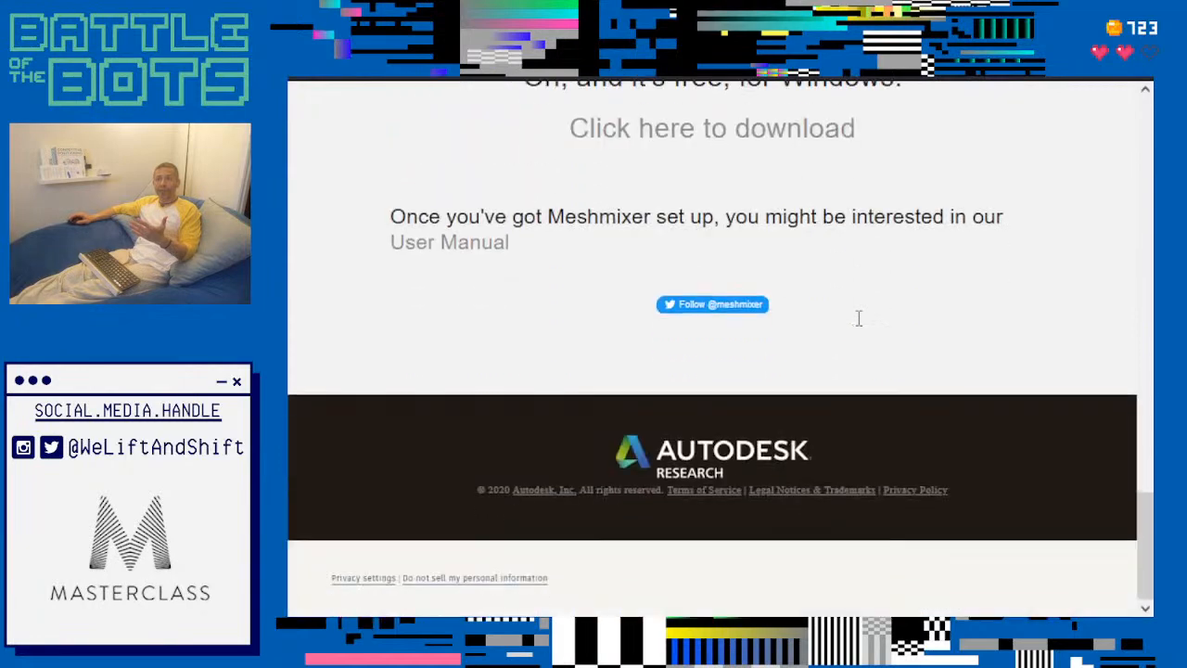
pyautogui.scroll(18, 857, 318)
pyautogui.scroll(3, 858, 325)
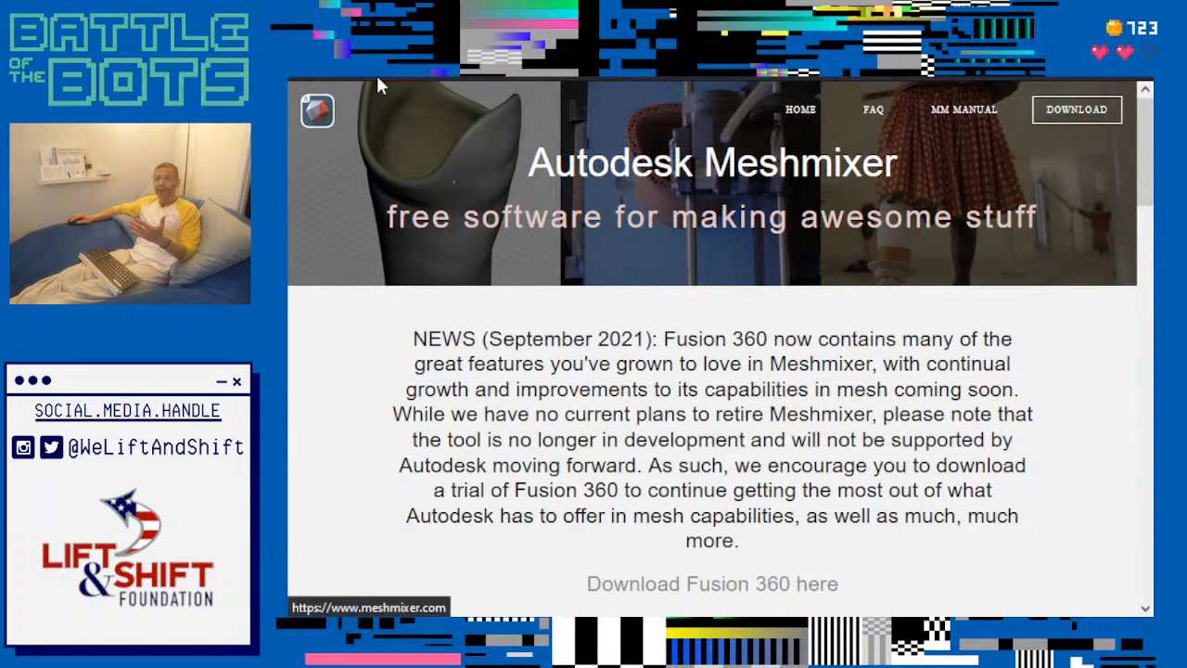
# - Open the download page's banner photo of 3D-printed bunnies at full size and examine the differently patterned bunnies
pyautogui.click(313, 72)
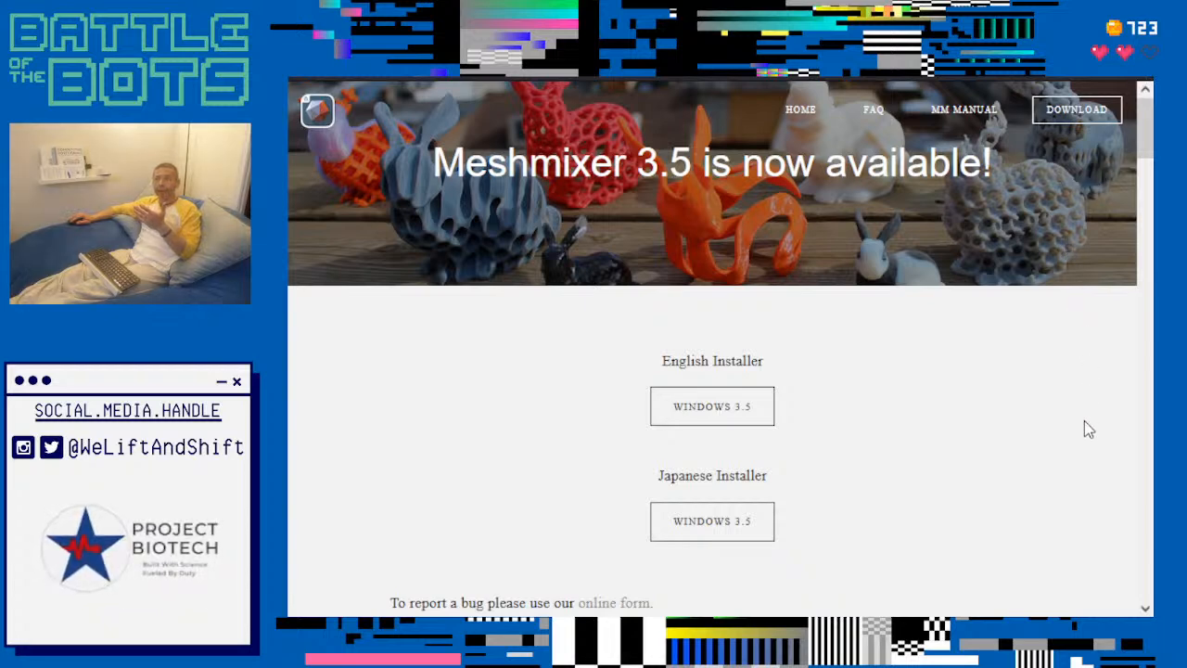
pyautogui.keyDown('ctrl'); pyautogui.scroll(5, 373, 399); pyautogui.keyUp('ctrl')
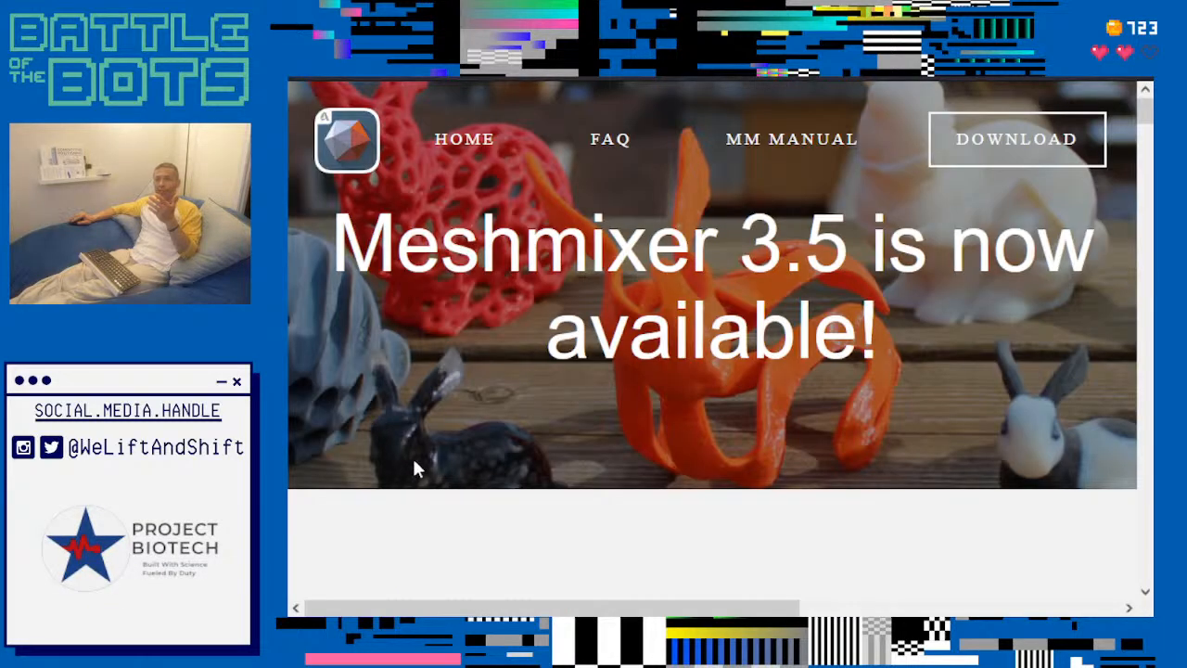
pyautogui.click(538, 65)
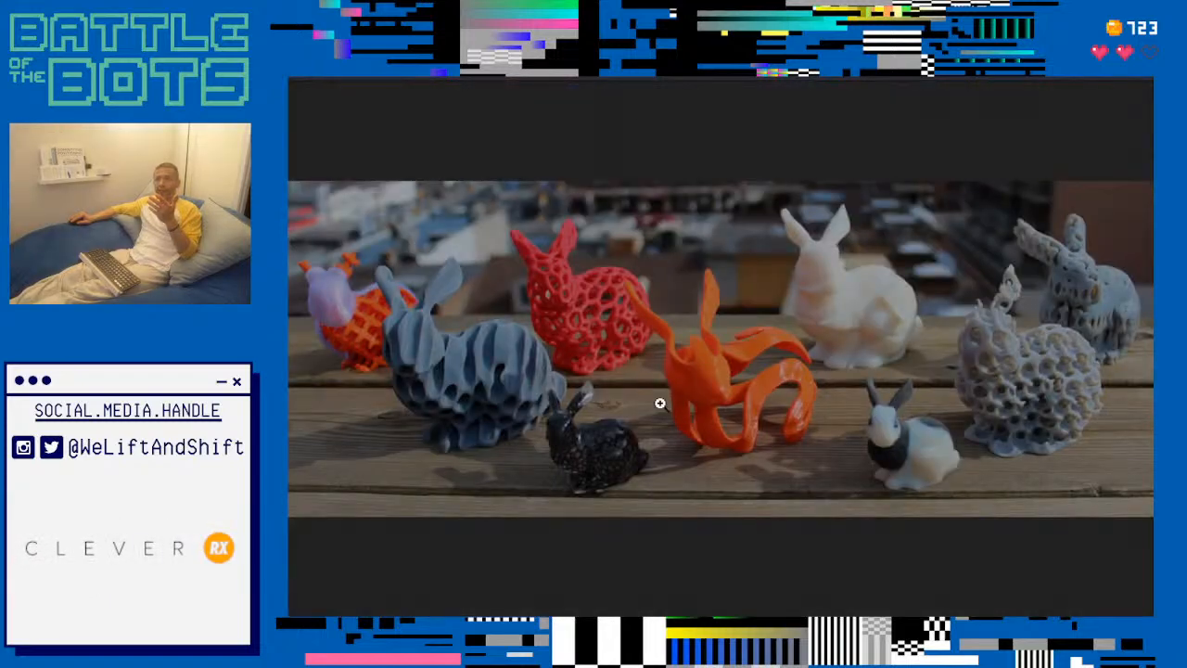
pyautogui.click(654, 421)
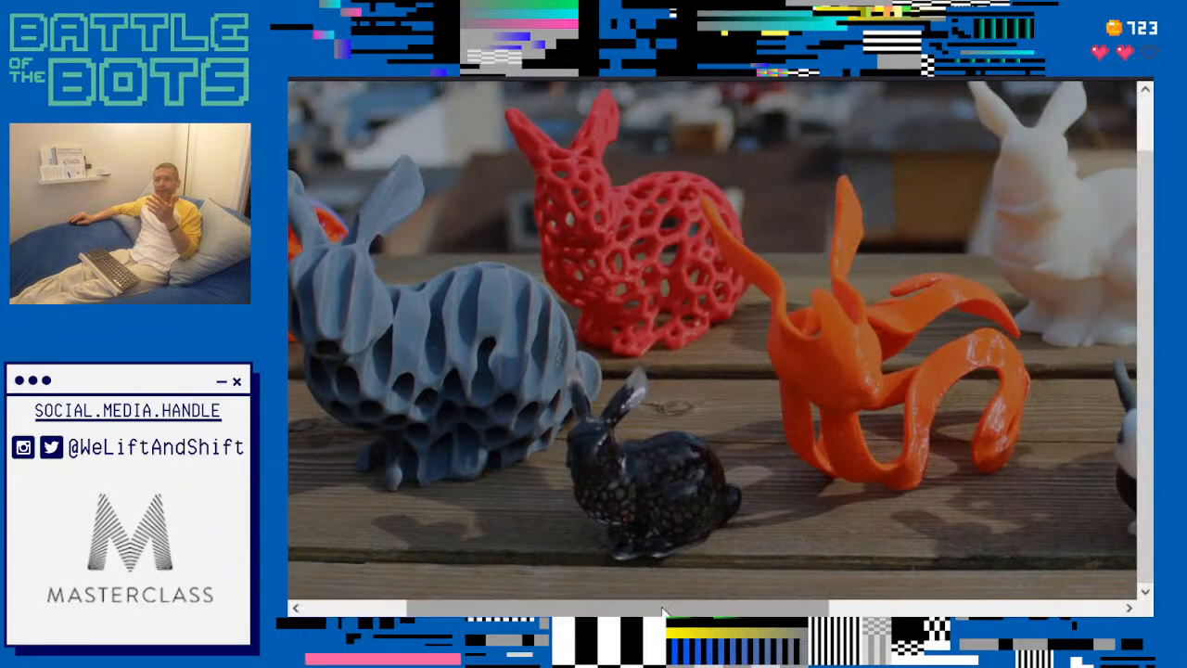
pyautogui.moveTo(663, 610); pyautogui.dragTo(584, 610)
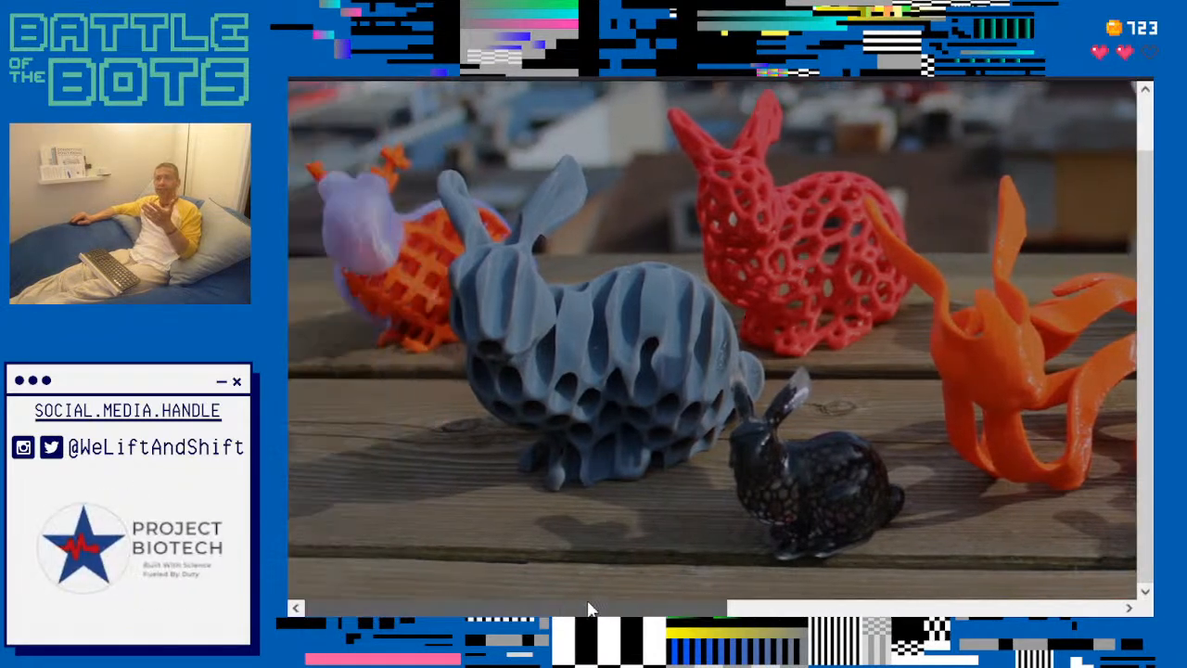
pyautogui.moveTo(668, 609); pyautogui.dragTo(735, 609)
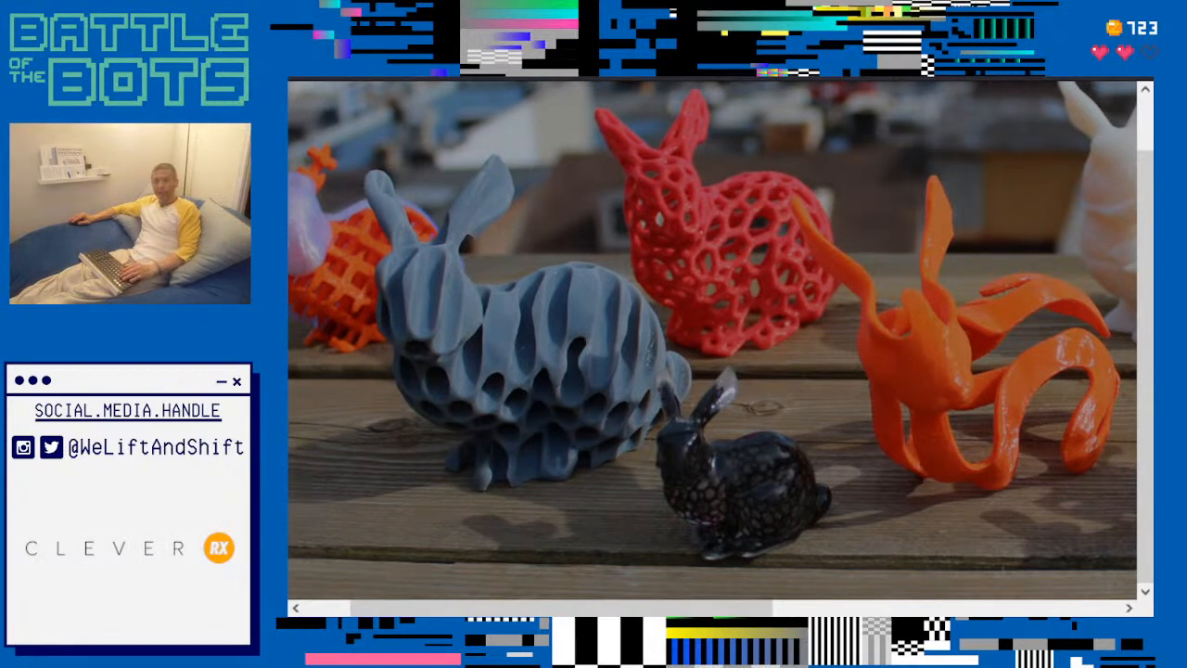
# - Switch back to Meshmixer, cancel the sphere's pattern and import the sample bunny into an empty scene
pyautogui.hotkey('alt', 'Tab')
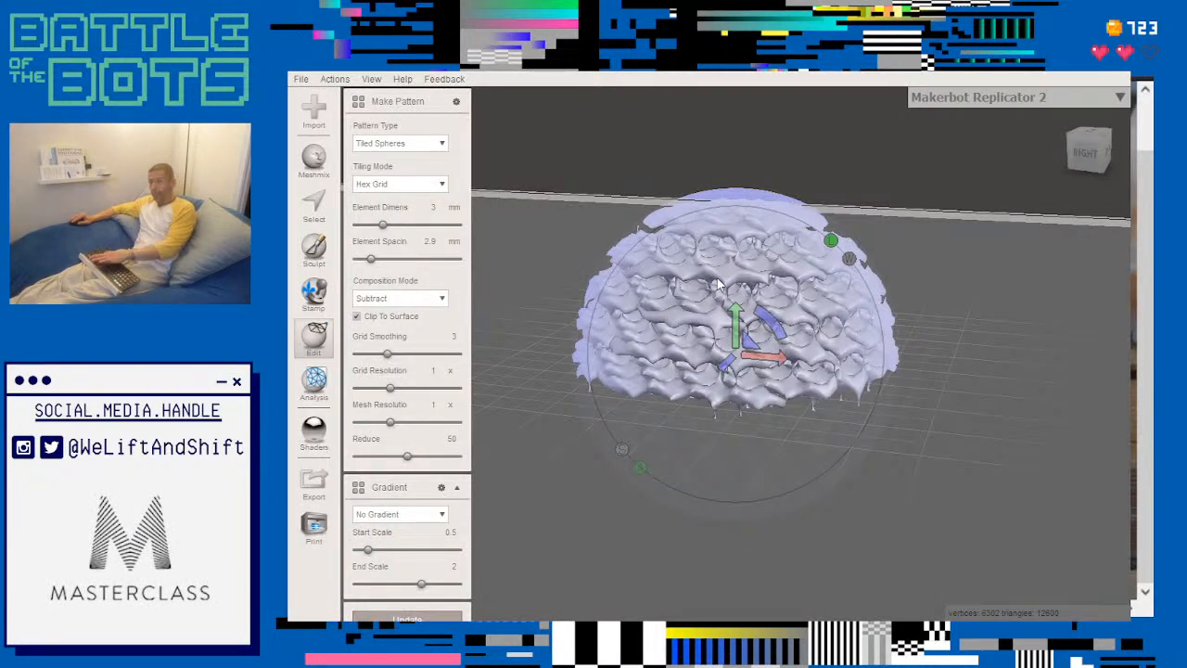
pyautogui.press('Escape')
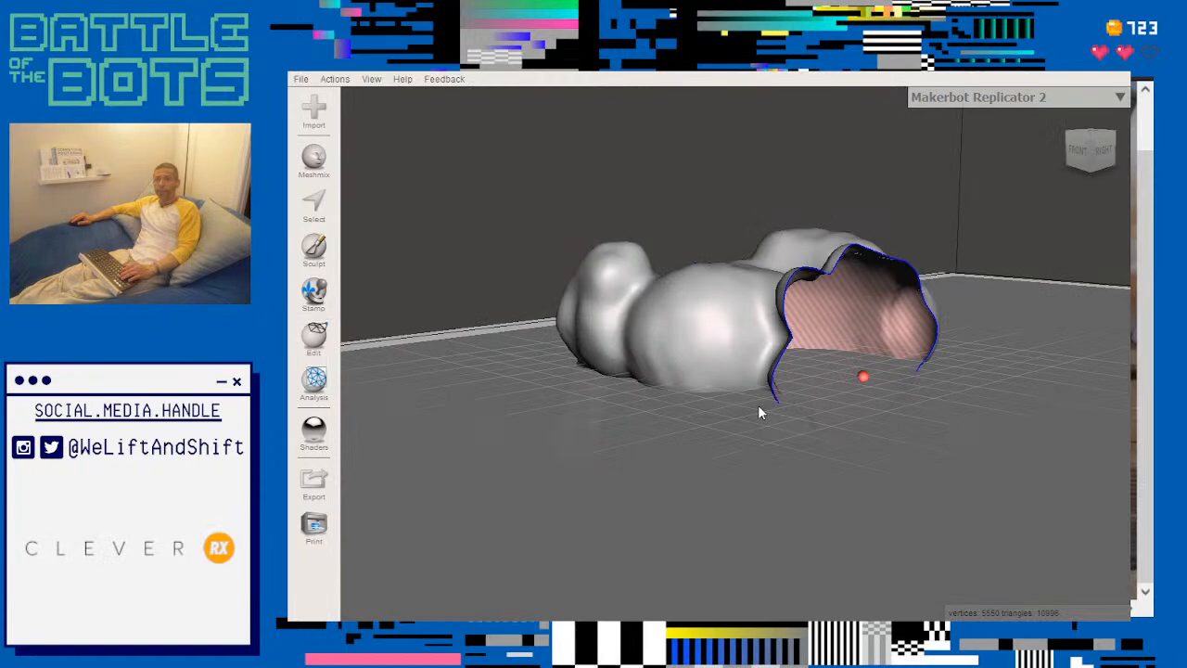
pyautogui.moveTo(878, 393); pyautogui.dragTo(771, 459, button='right')
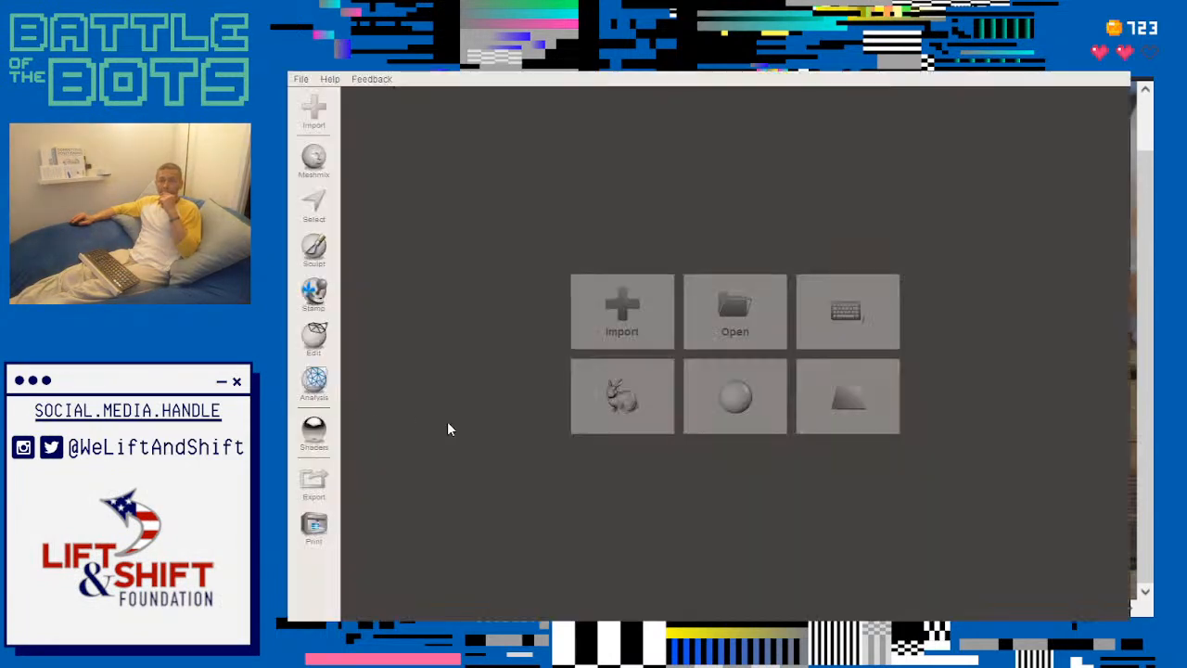
pyautogui.click(638, 377)
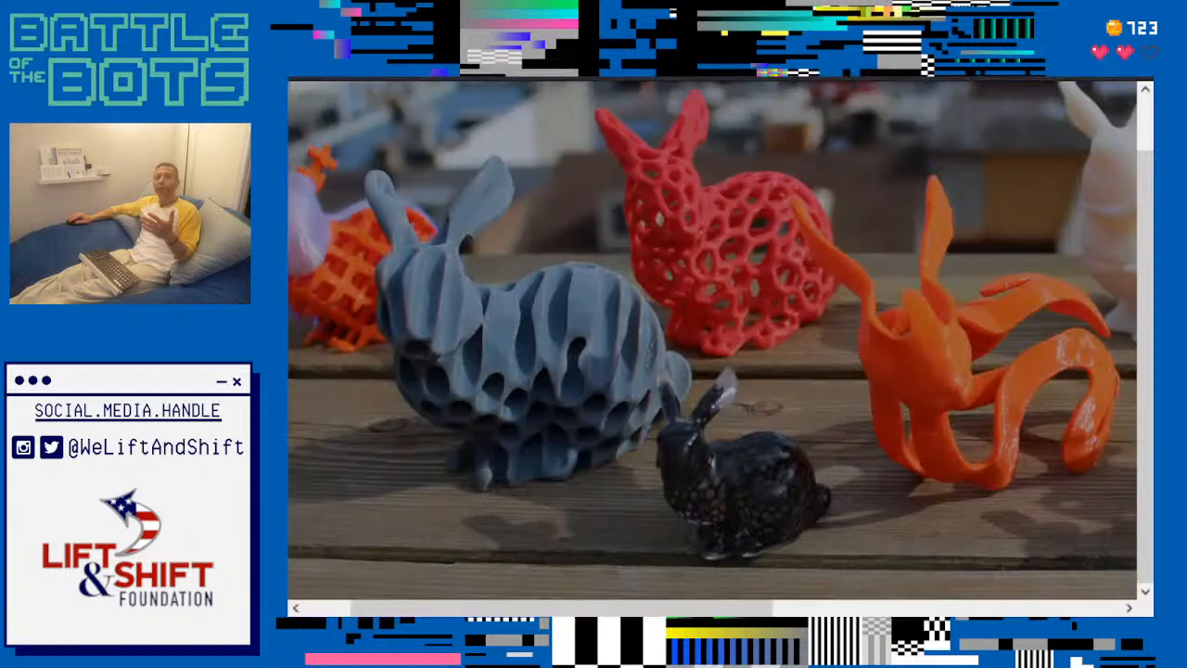
# - Switch to the Meshmixer download page in the browser and review the system requirements, release history and installers
pyautogui.hotkey('ctrl', 'Tab')
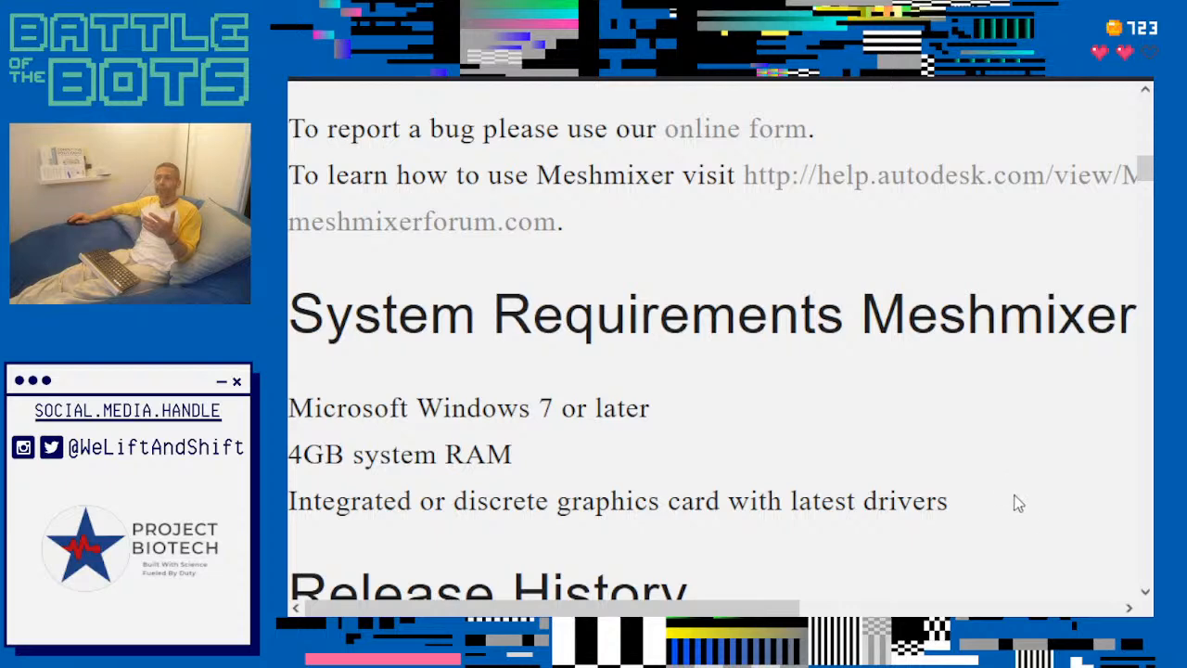
pyautogui.keyDown('ctrl'); pyautogui.scroll(-3, 1022, 510); pyautogui.keyUp('ctrl')
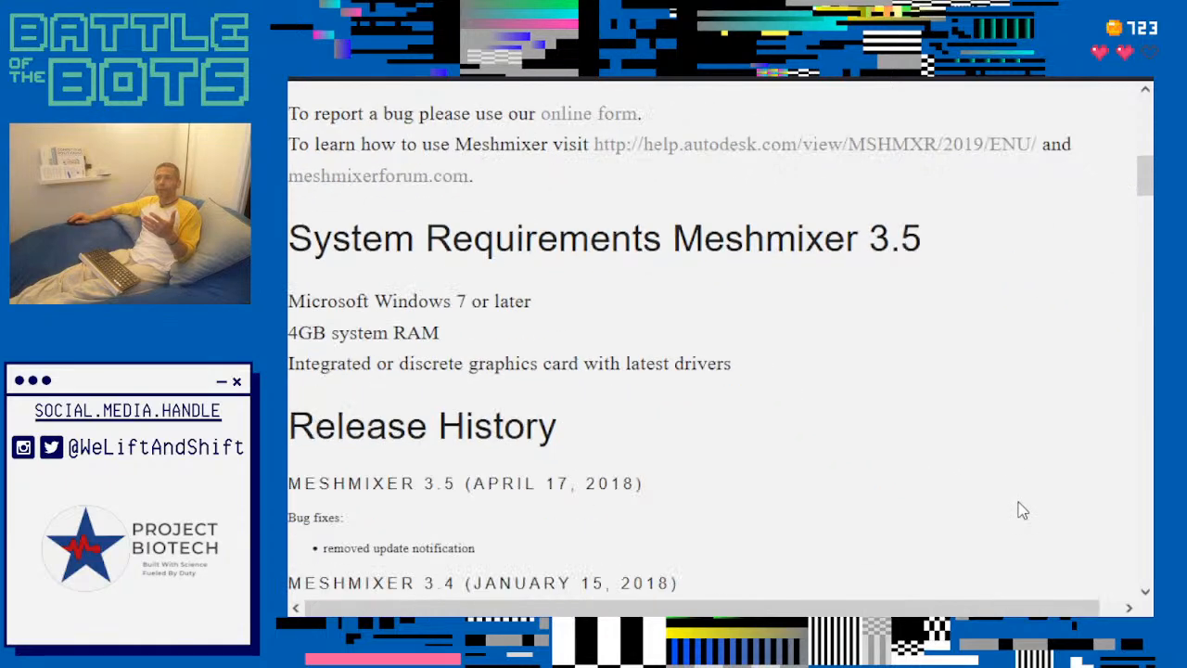
pyautogui.scroll(10, 777, 361)
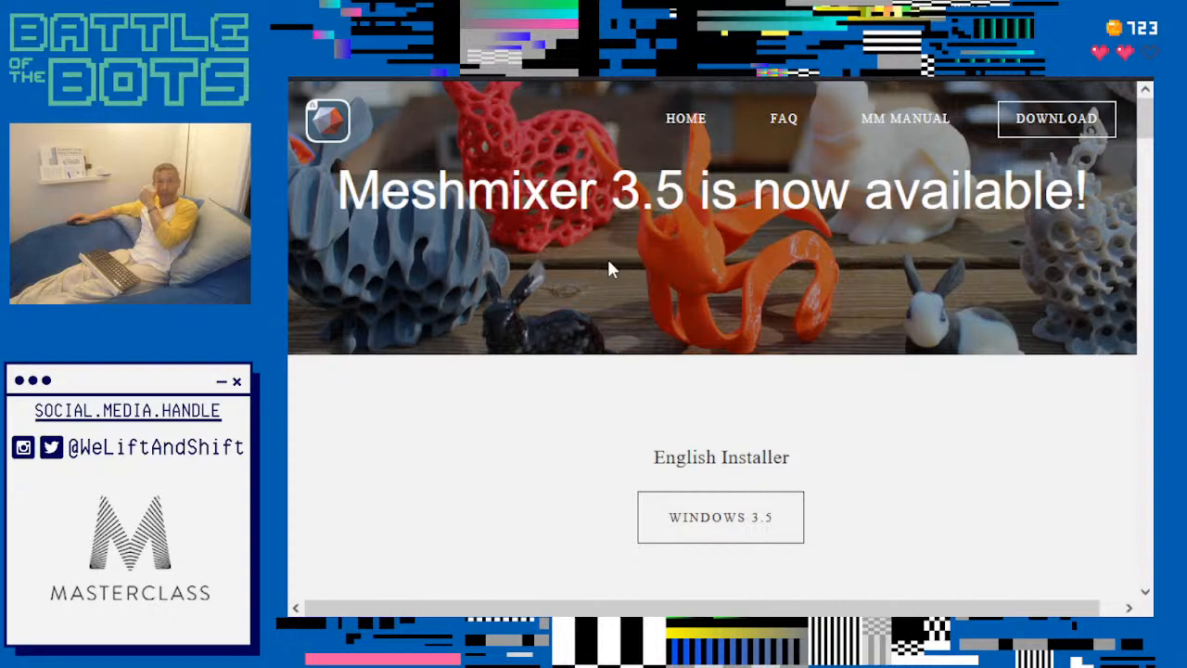
# - Highlight the Windows 7 or later requirement and the Meshmixer 3.5 release date on the download page
pyautogui.scroll(-3, 576, 312)
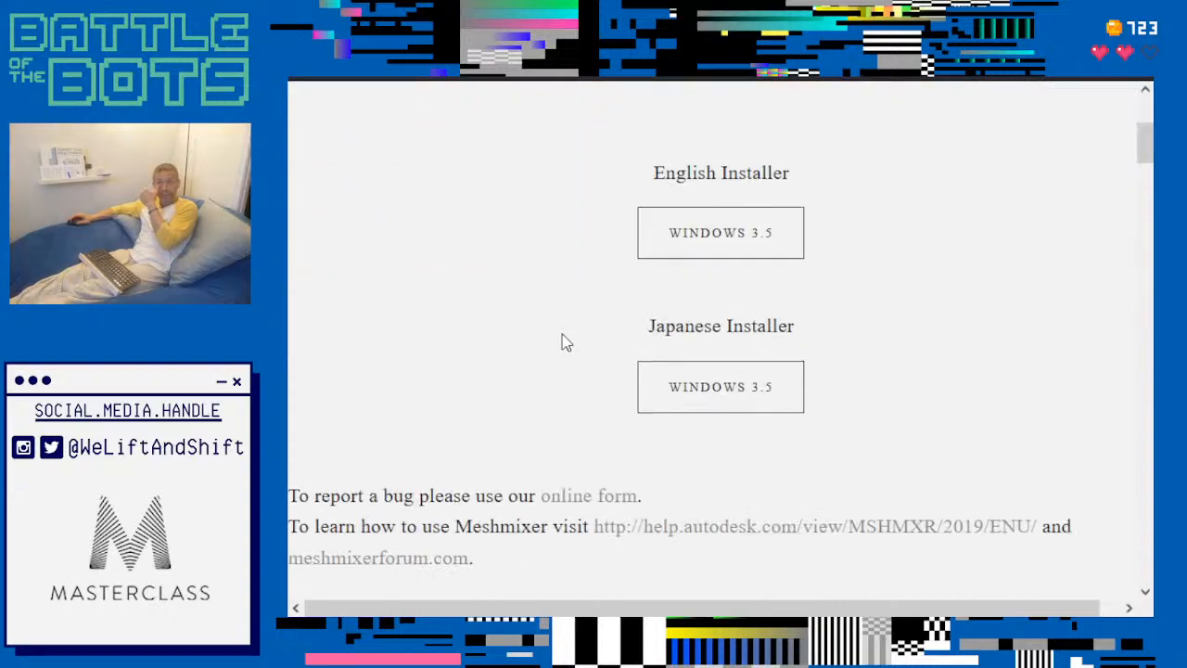
pyautogui.scroll(-2, 564, 342)
pyautogui.moveTo(374, 493); pyautogui.dragTo(534, 493)
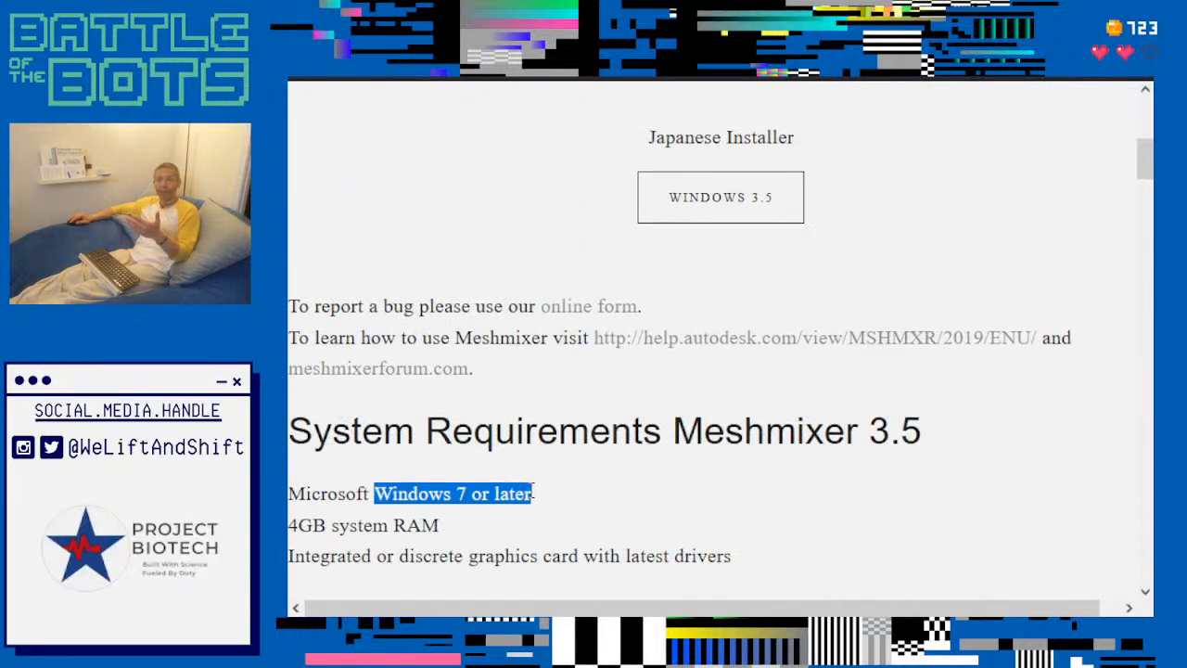
pyautogui.scroll(-2, 733, 526)
pyautogui.scroll(-1, 749, 521)
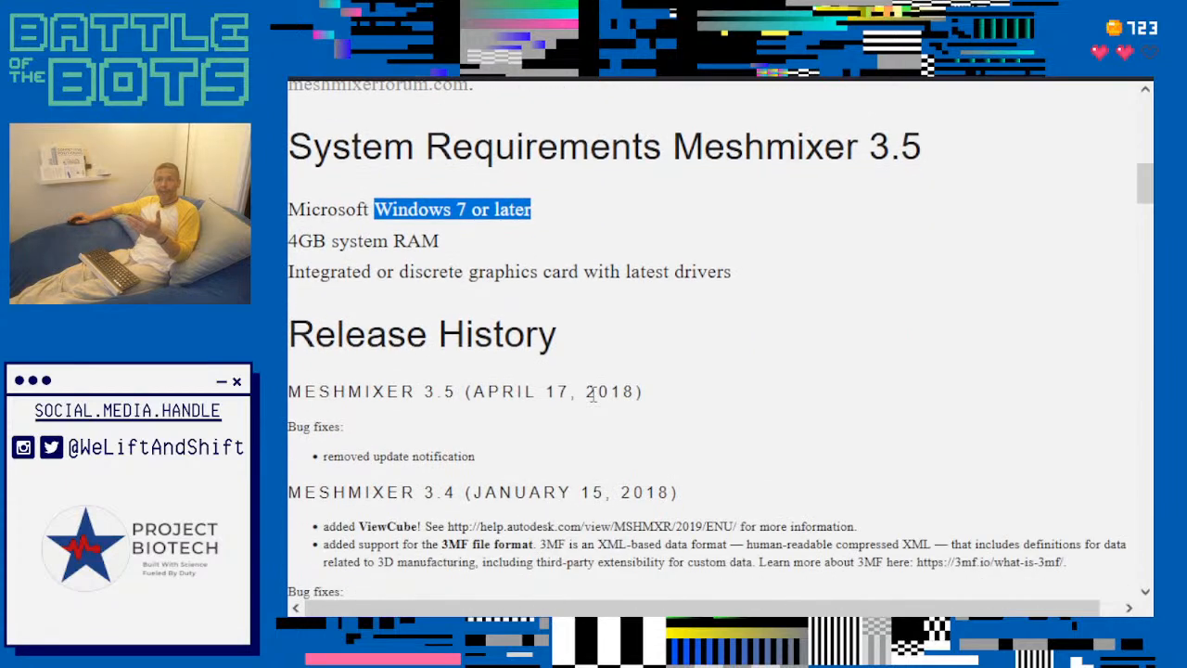
pyautogui.moveTo(418, 394); pyautogui.dragTo(668, 392)
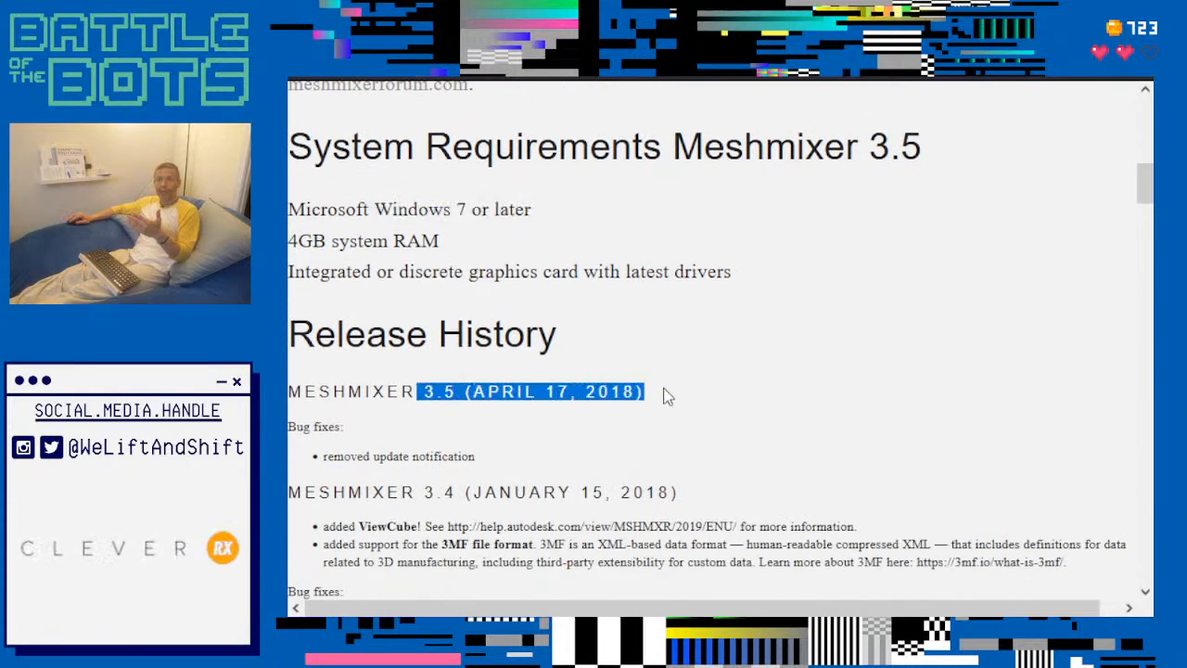
pyautogui.scroll(10, 782, 467)
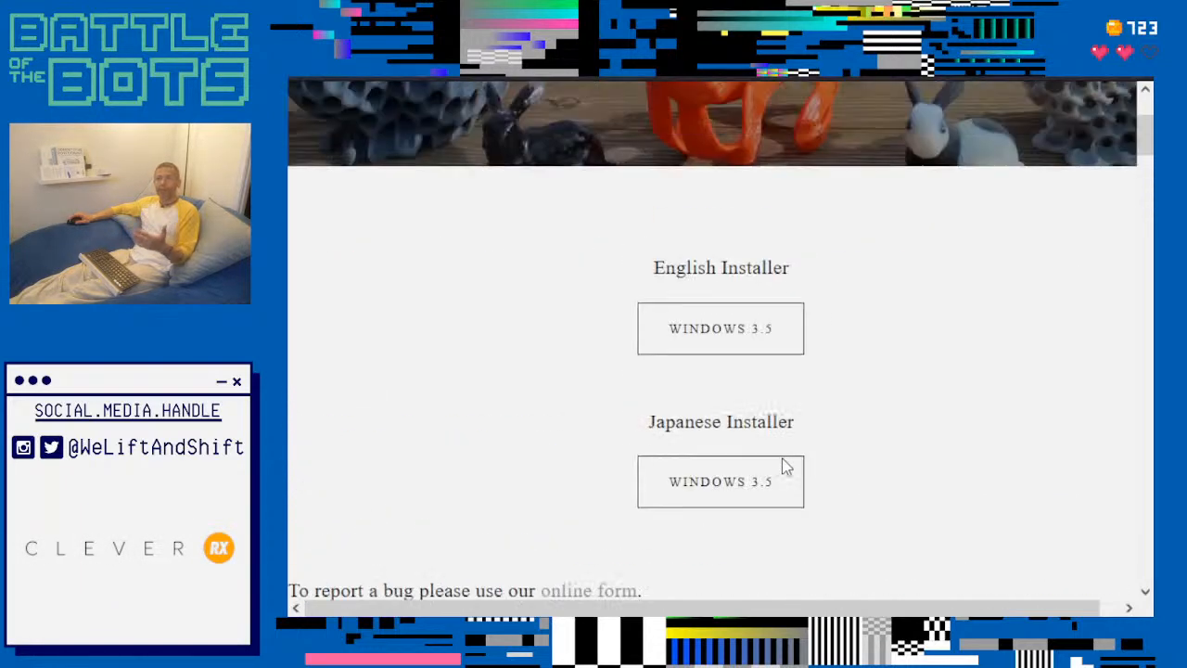
# - Open the website's home page, highlight the notice about Meshmixer's development and support, and switch back to Meshmixer
pyautogui.click(687, 120)
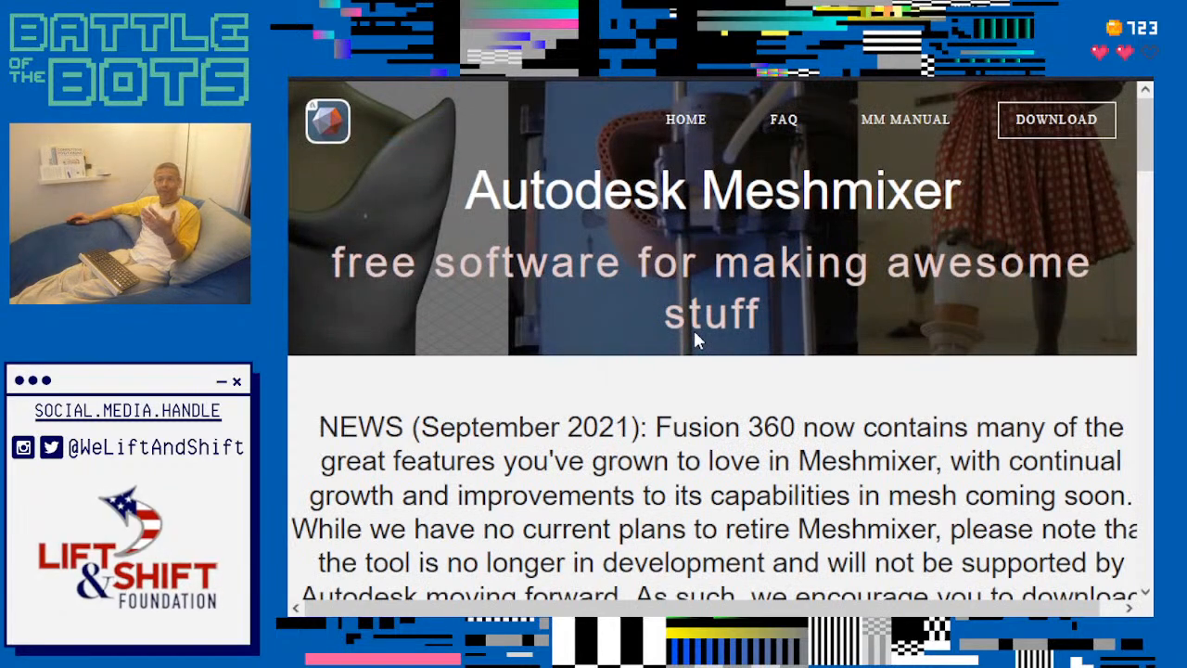
pyautogui.scroll(-2, 649, 399)
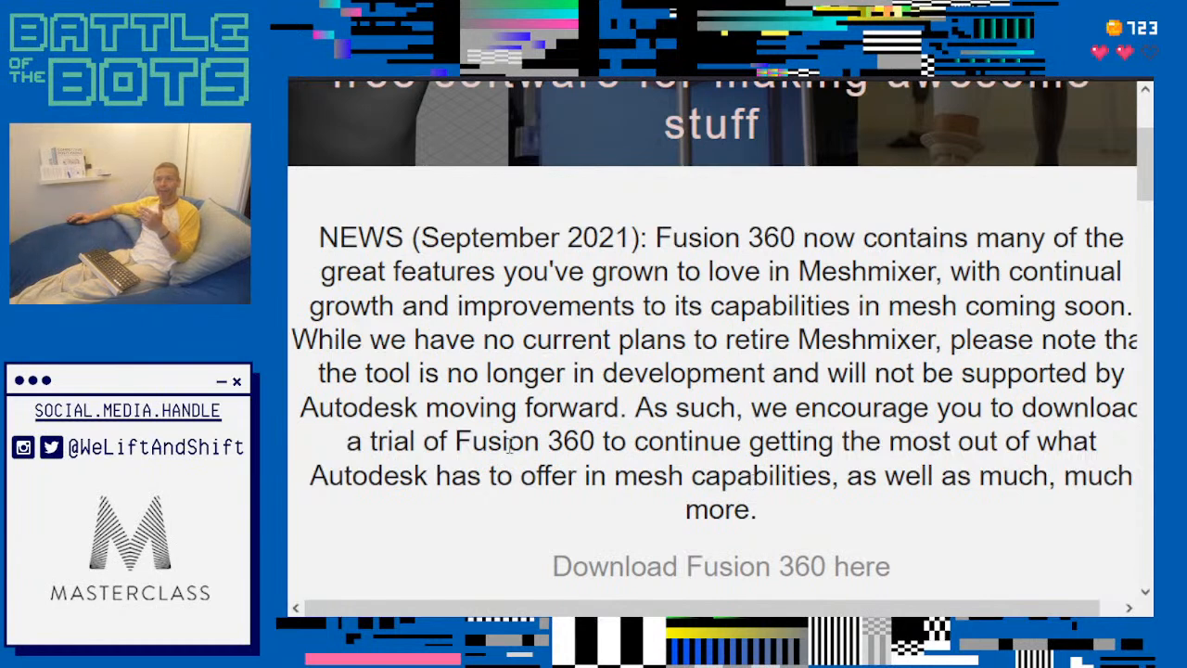
pyautogui.moveTo(293, 340); pyautogui.dragTo(645, 417)
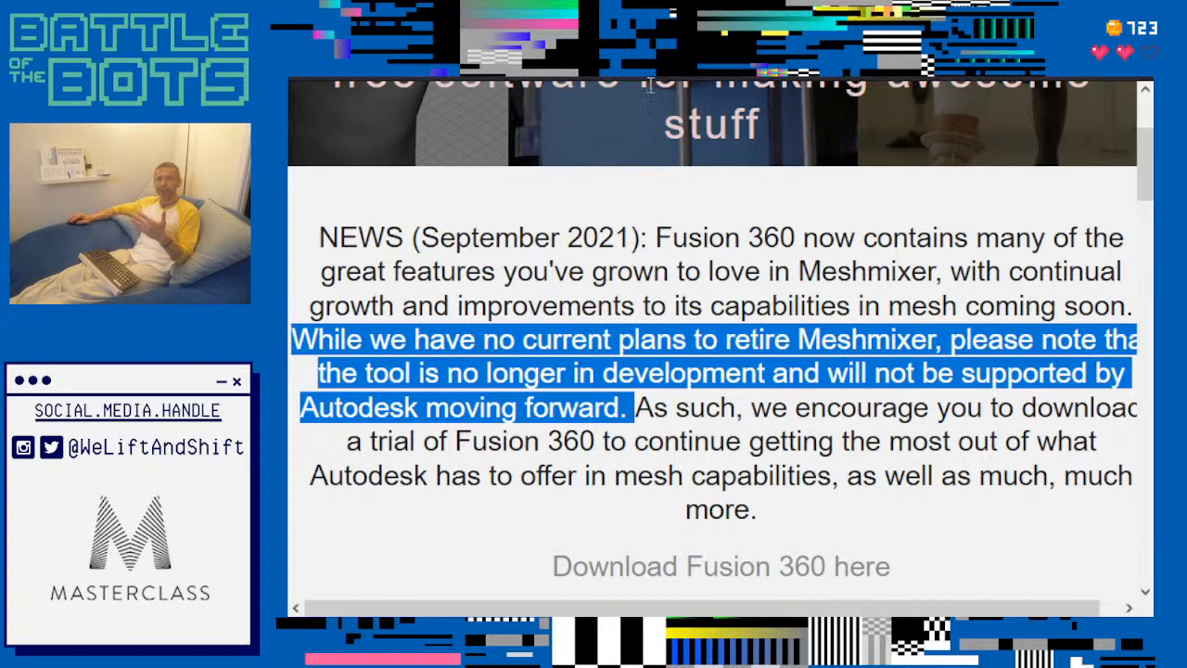
pyautogui.hotkey('ctrl', 'Tab')
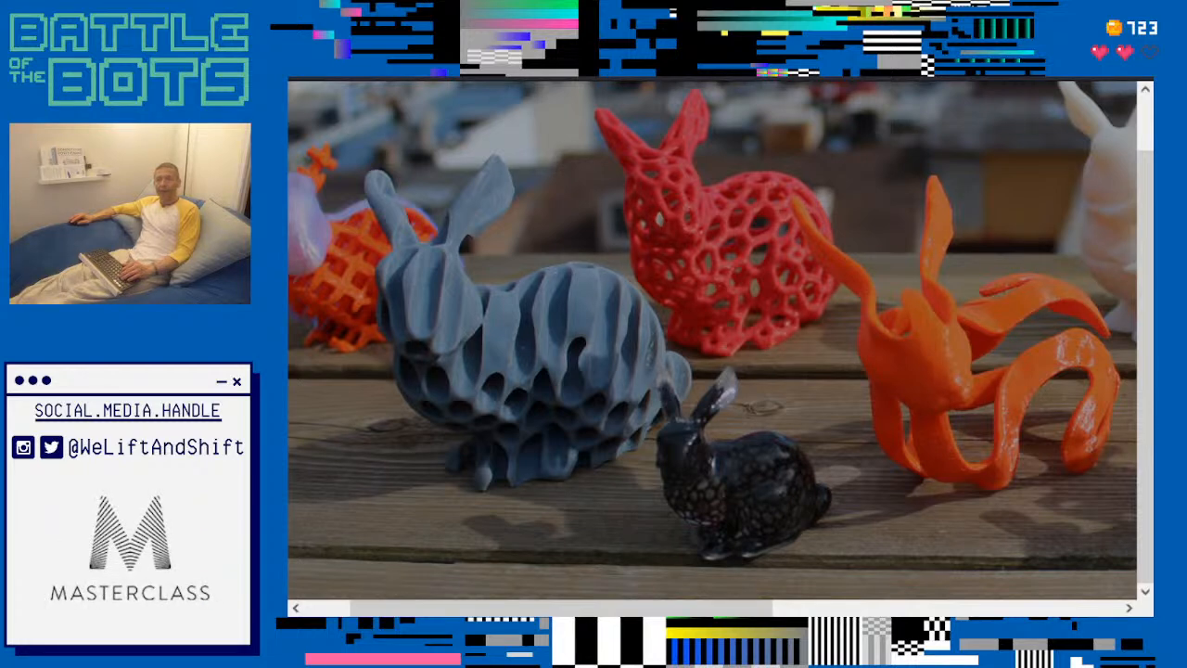
pyautogui.hotkey('alt', 'Tab')
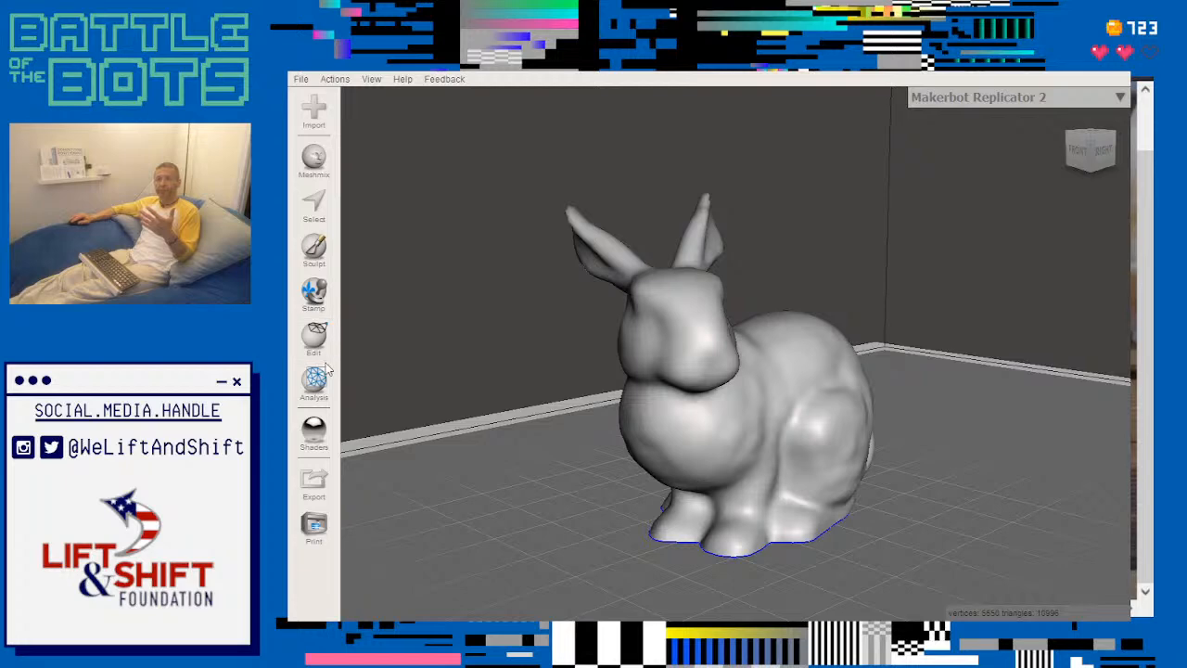
# - Try a subtractive Make Pattern on the bunny with Tiled Tubes in a Hex Grid, rotate the tubes' direction, and cancel the pattern
pyautogui.click(315, 338)
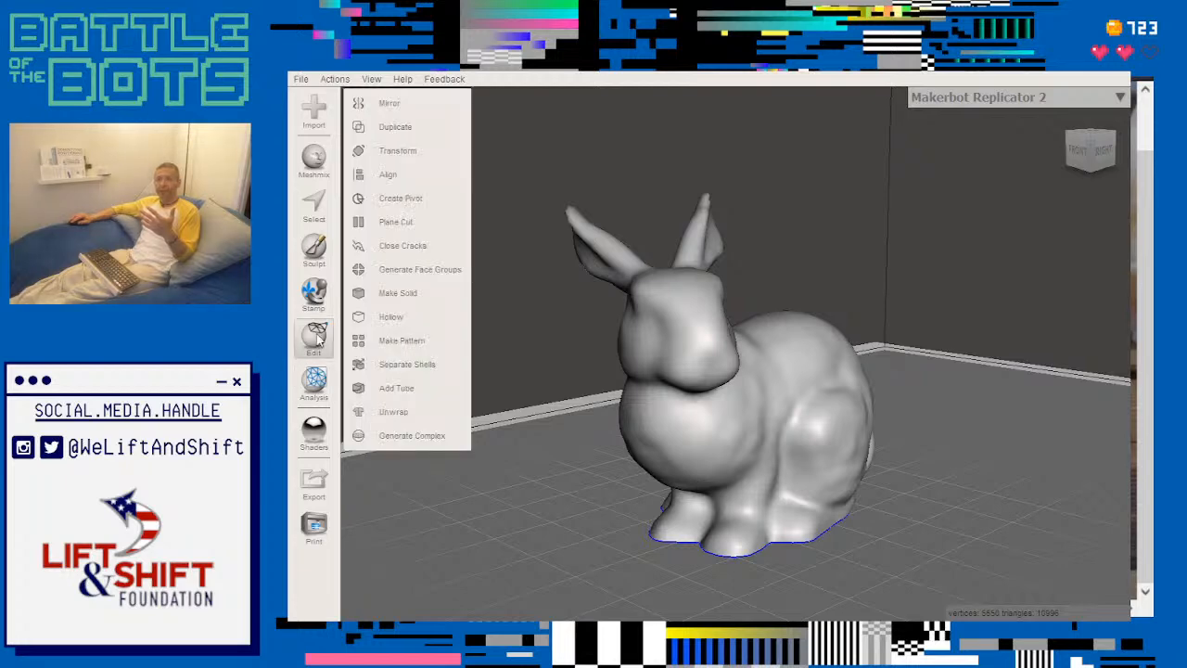
pyautogui.click(385, 341)
pyautogui.moveTo(1064, 423); pyautogui.dragTo(1018, 390, button='right')
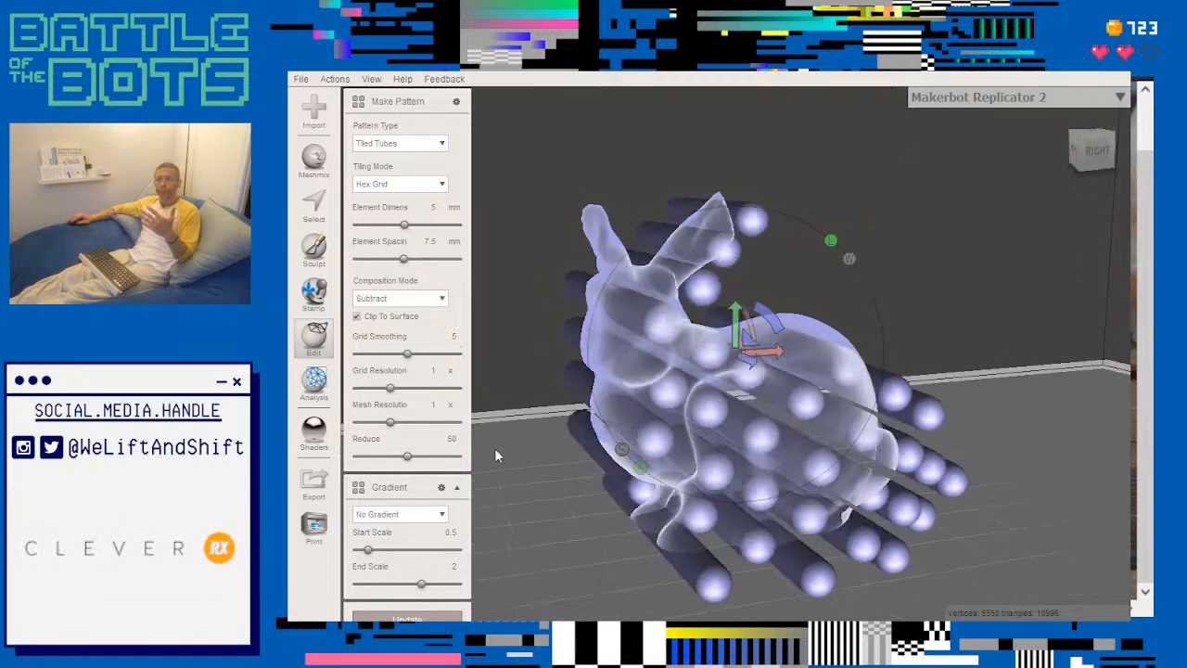
pyautogui.scroll(-1, 495, 454)
pyautogui.scroll(-2, 495, 448)
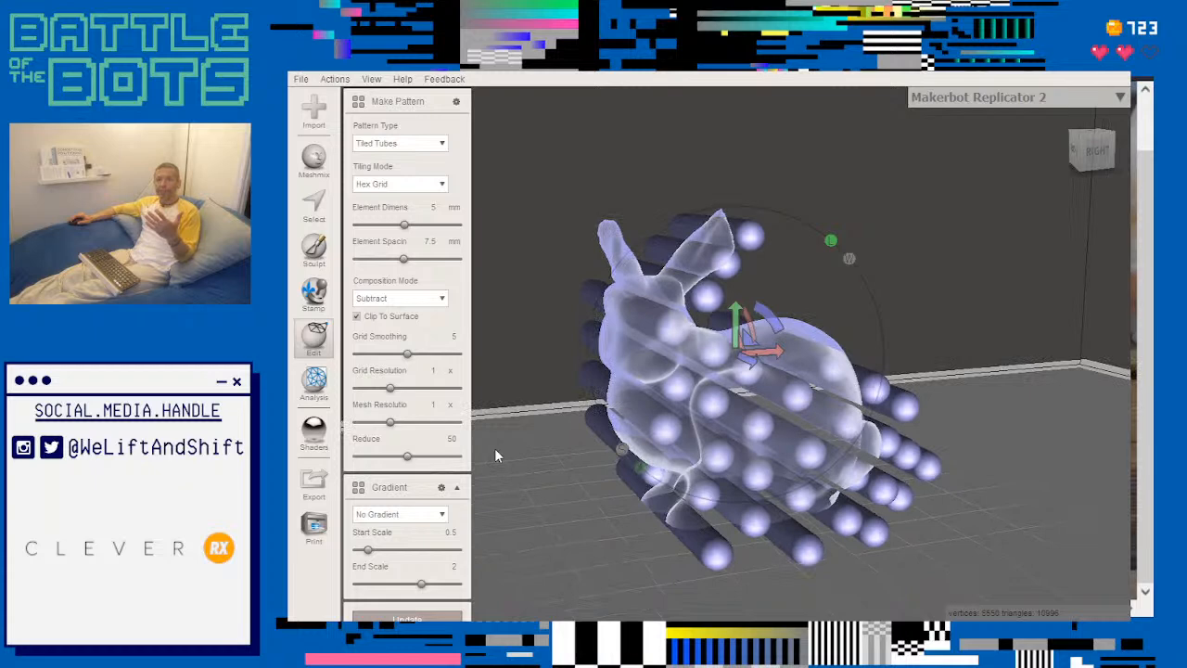
pyautogui.moveTo(494, 448); pyautogui.dragTo(632, 432, button='middle')
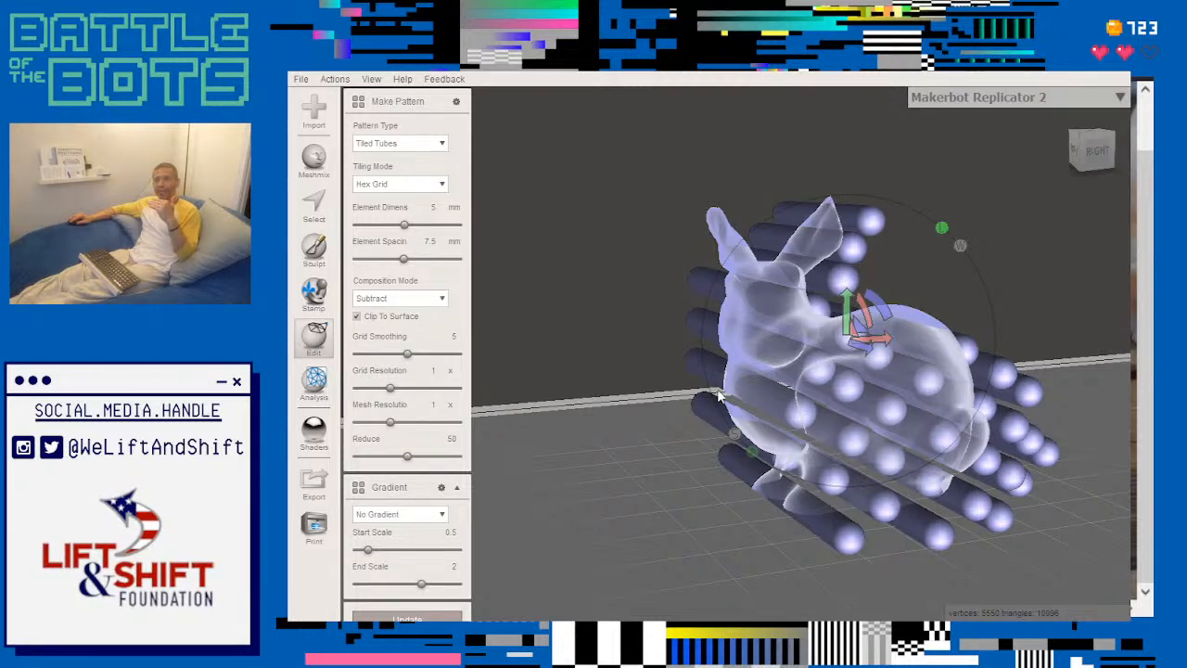
pyautogui.moveTo(647, 424); pyautogui.dragTo(745, 420, button='right')
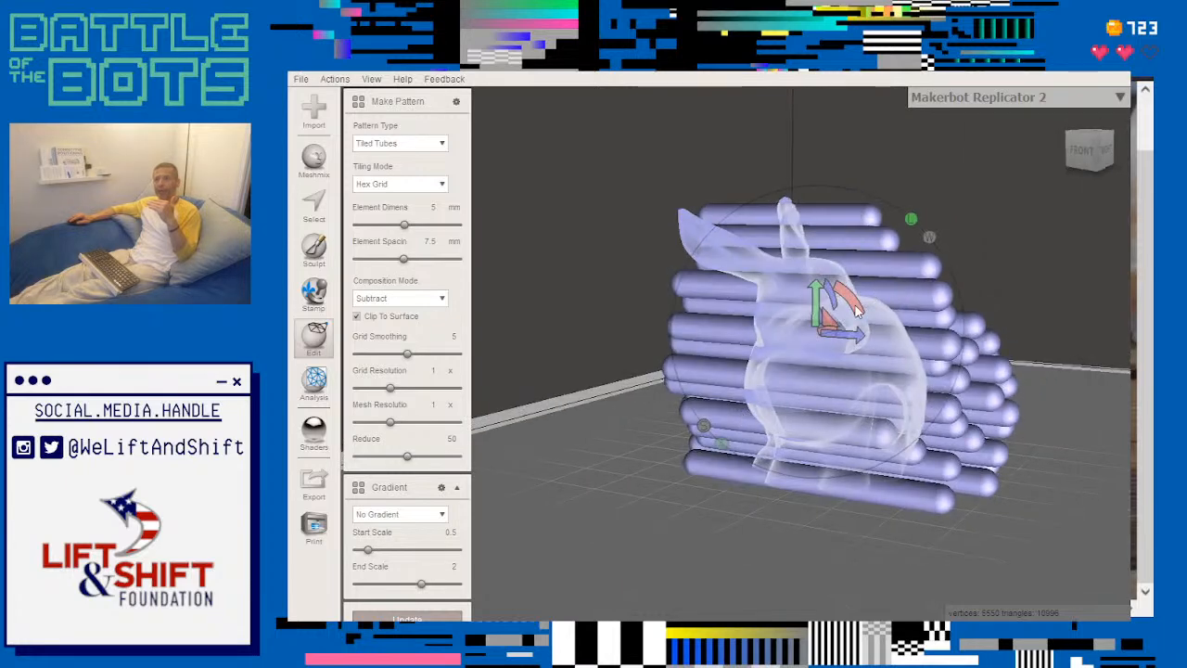
pyautogui.moveTo(850, 306); pyautogui.dragTo(873, 312)
pyautogui.moveTo(992, 293); pyautogui.dragTo(816, 269, button='right')
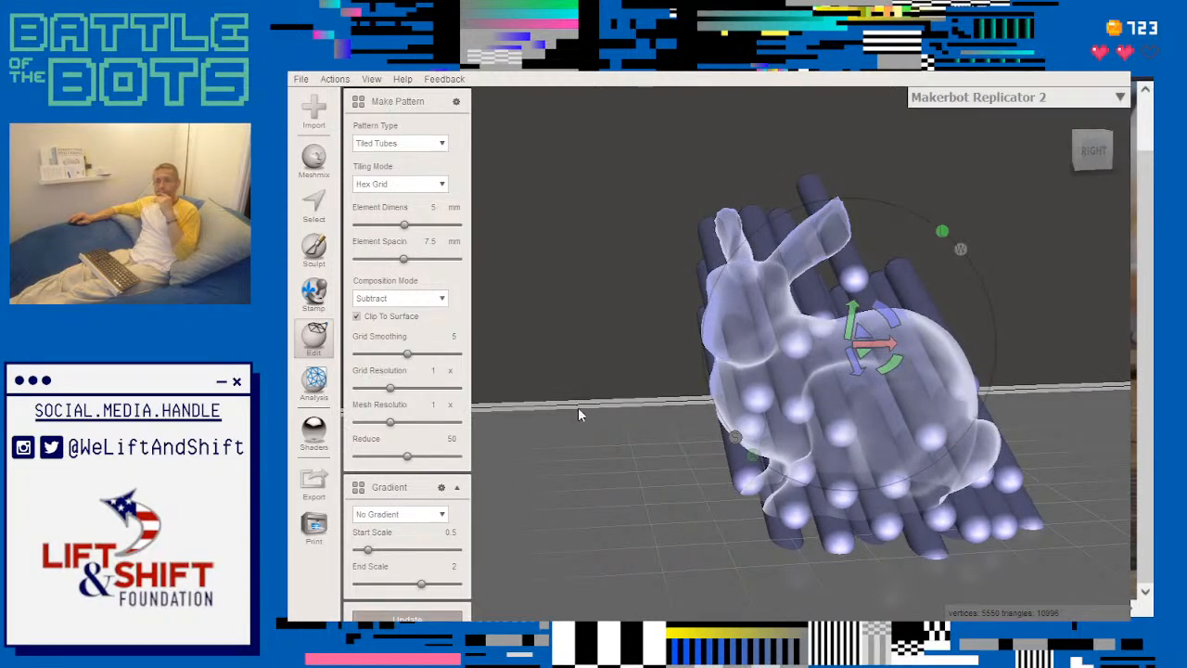
pyautogui.moveTo(851, 535); pyautogui.dragTo(804, 532, button='right')
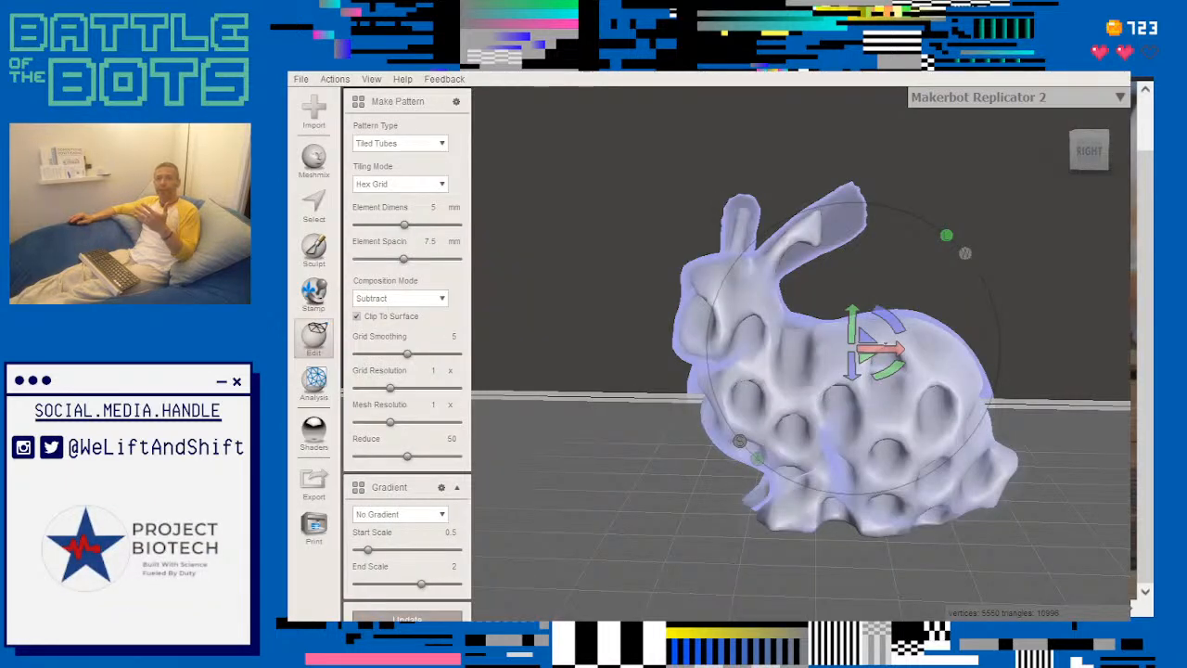
pyautogui.press('Escape')
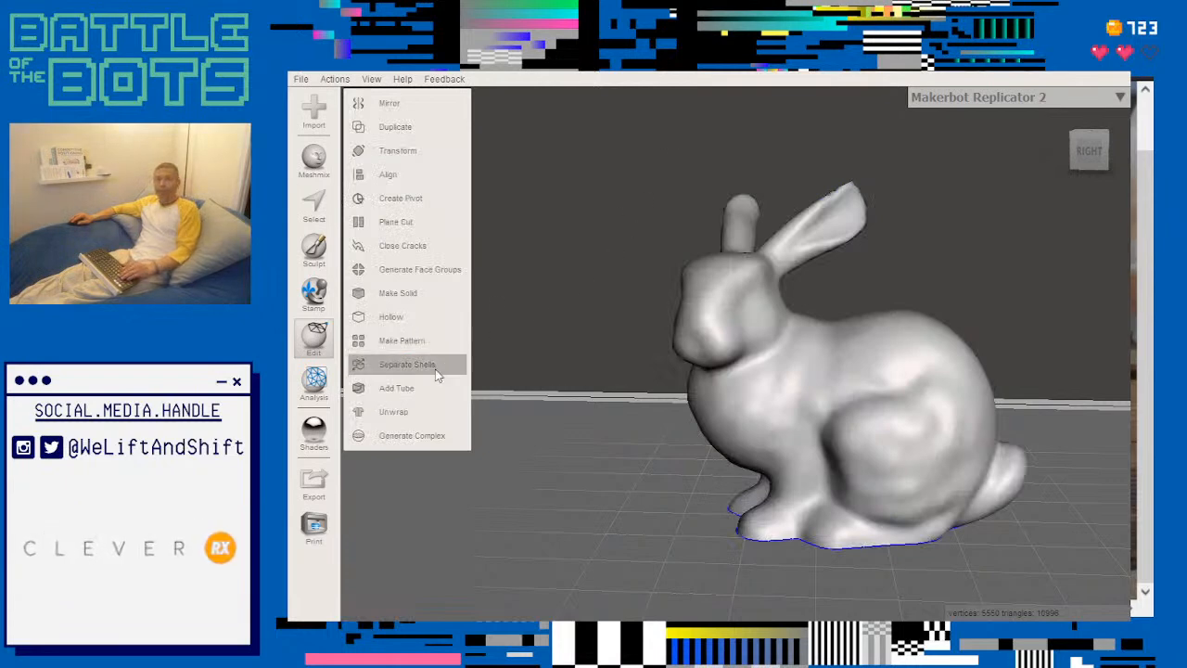
# - Duplicate the bunny and make the copy the active object
pyautogui.click(435, 127)
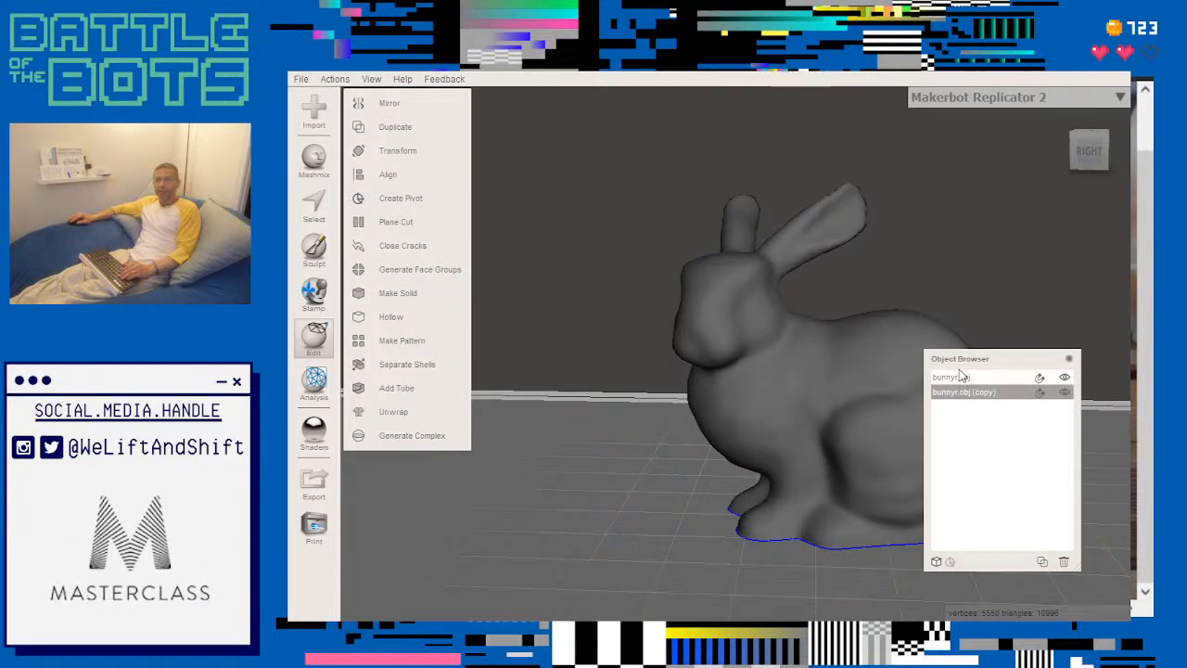
pyautogui.click(960, 377)
pyautogui.click(960, 393)
pyautogui.click(956, 380)
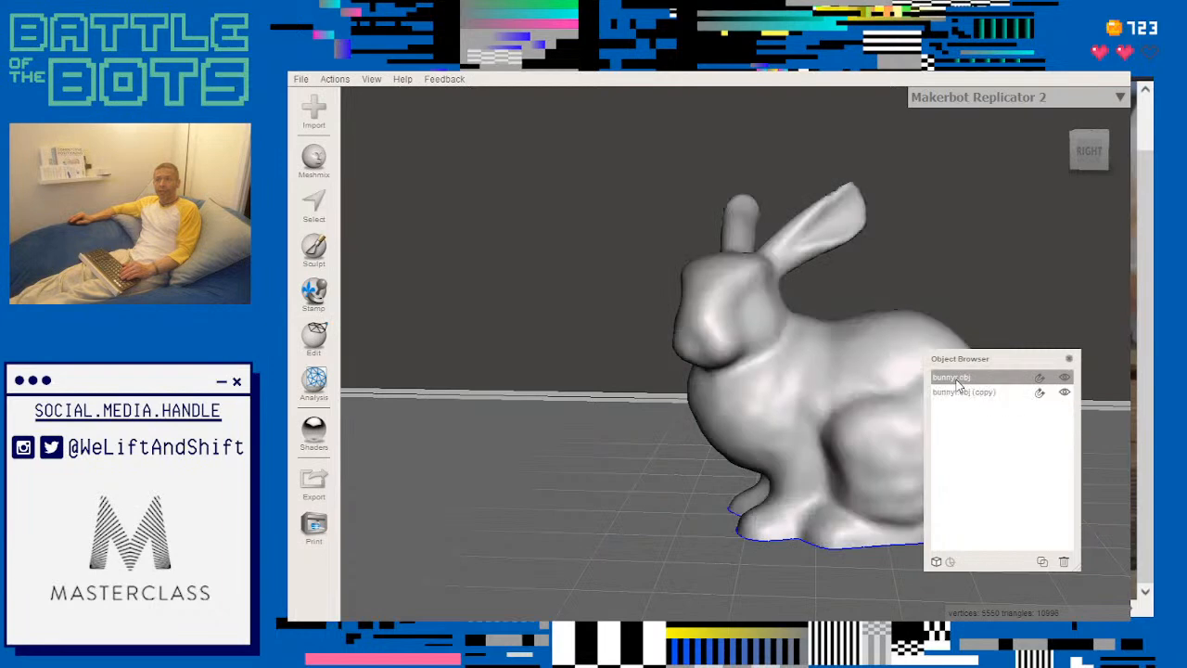
pyautogui.click(960, 391)
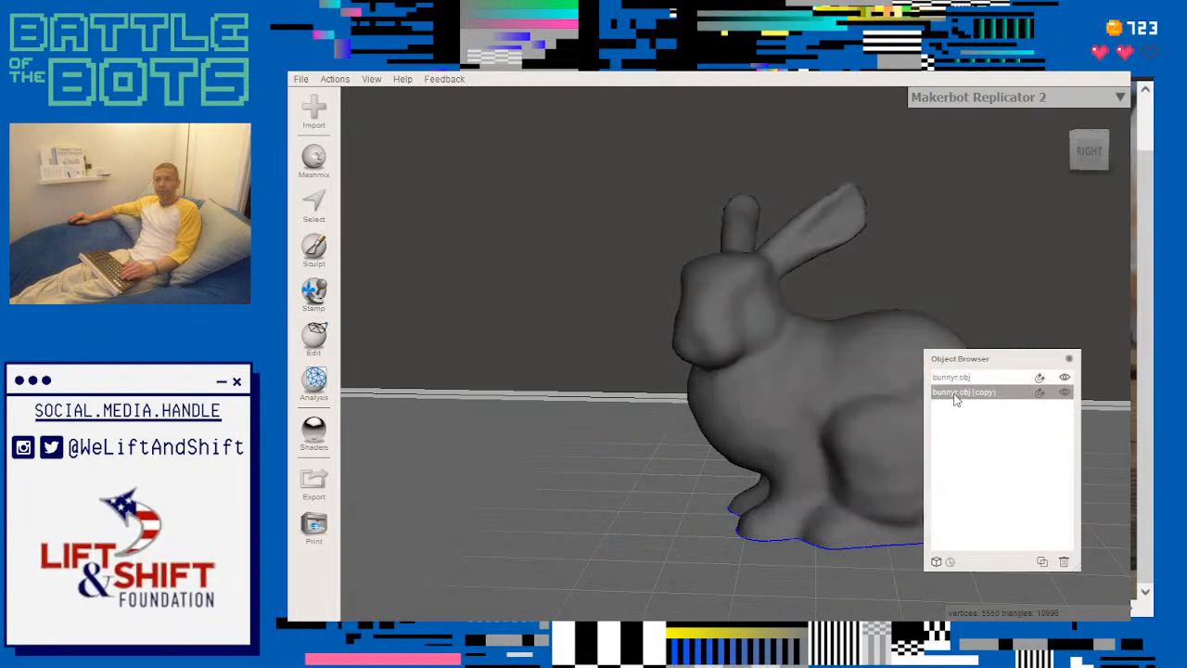
# - Hollow the bunny copy with a 2 mm offset distance and hide the original bunny
pyautogui.click(314, 339)
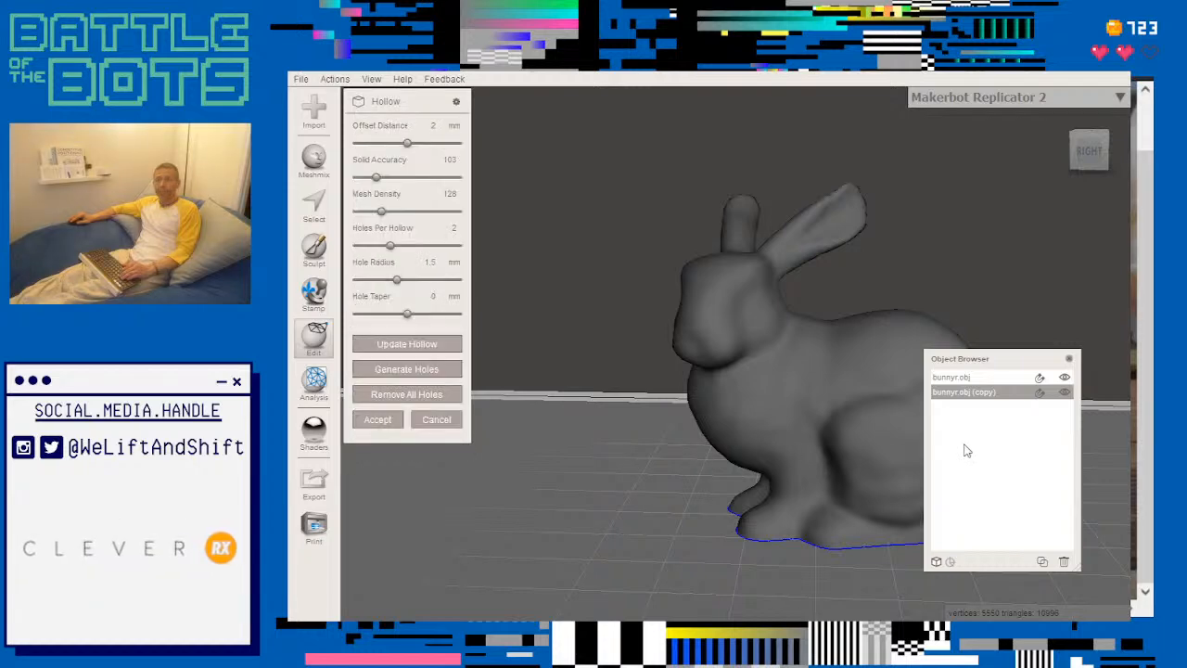
pyautogui.click(1063, 379)
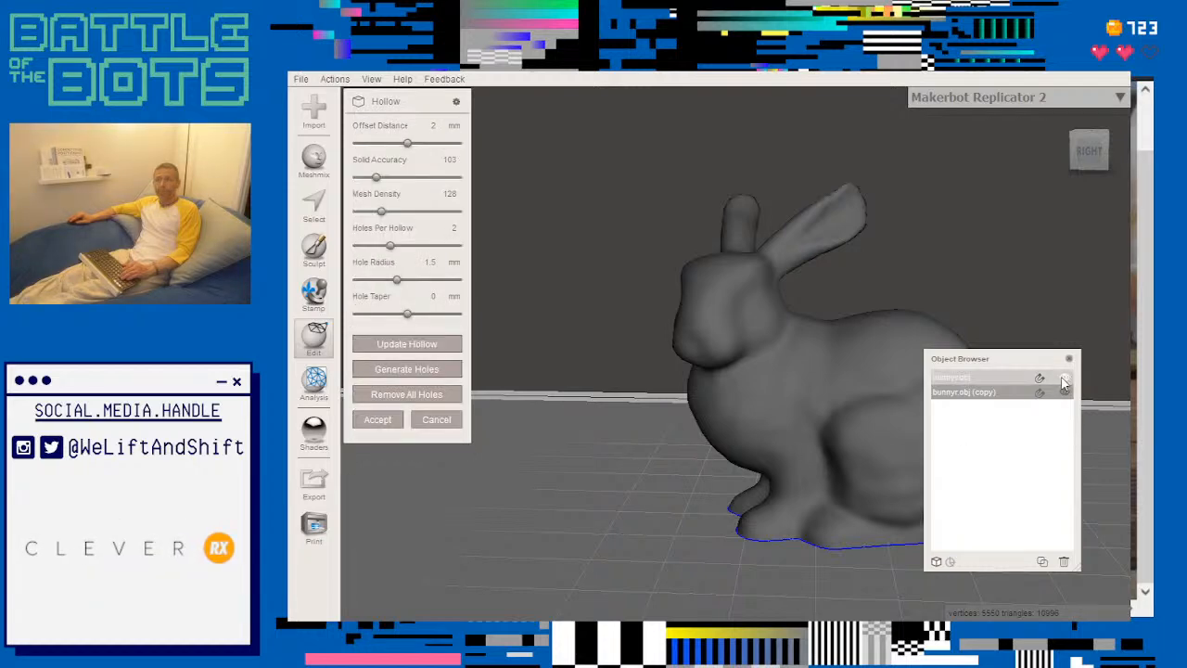
pyautogui.click(1064, 379)
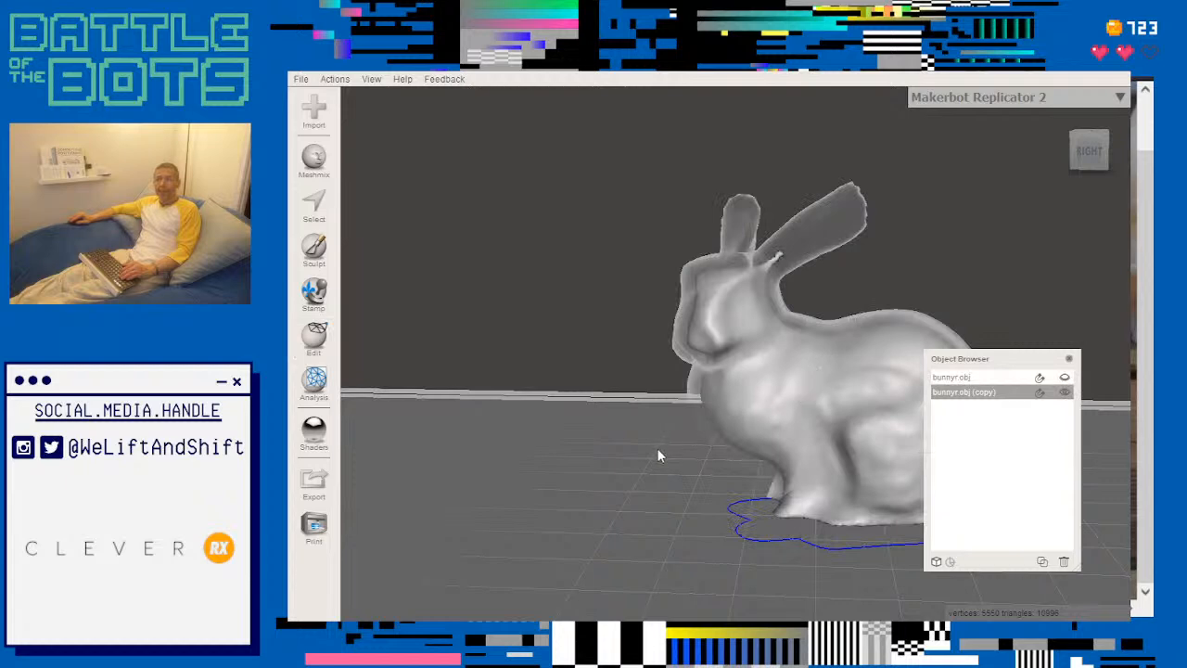
pyautogui.moveTo(650, 459)
pyautogui.mouseDown(button='right')
pyautogui.moveTo(603, 330)
pyautogui.moveTo(654, 455)
pyautogui.mouseUp(button='right')
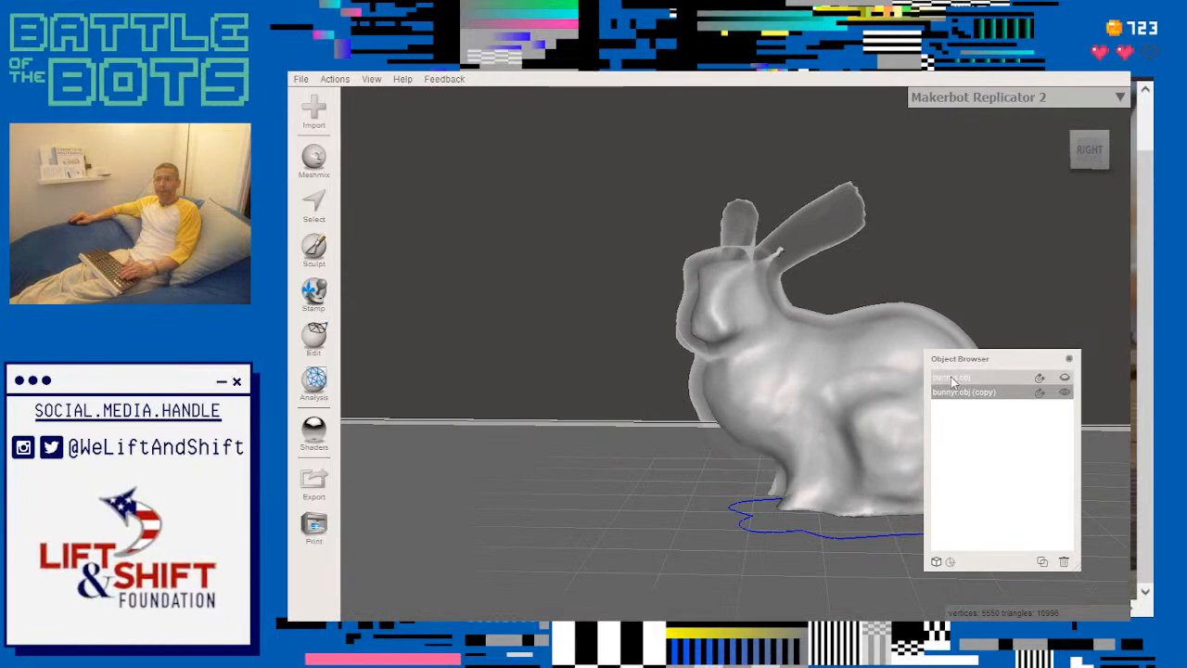
pyautogui.keyDown('shift'); pyautogui.click(1005, 378); pyautogui.keyUp('shift')
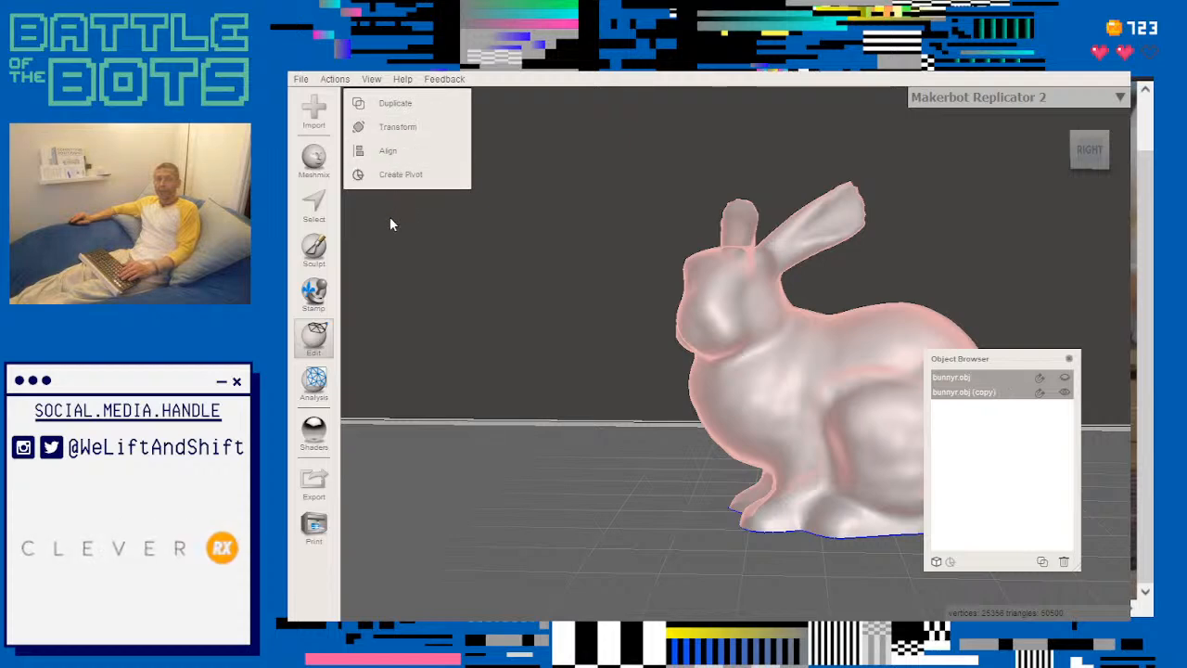
pyautogui.click(396, 127)
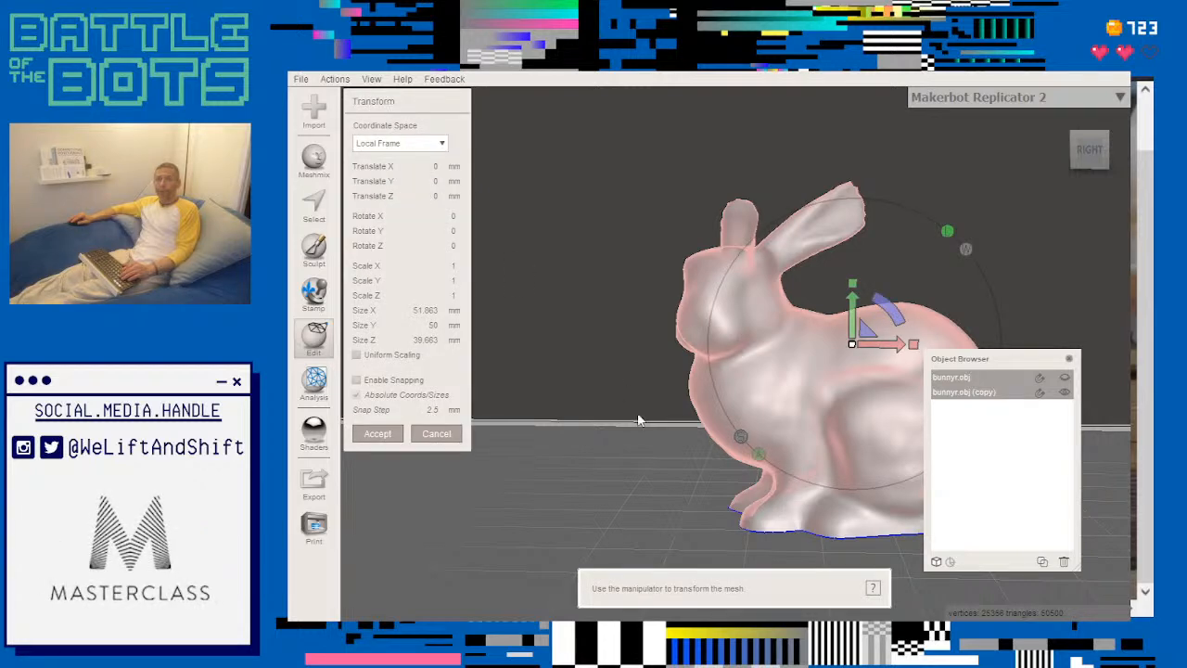
pyautogui.click(968, 378)
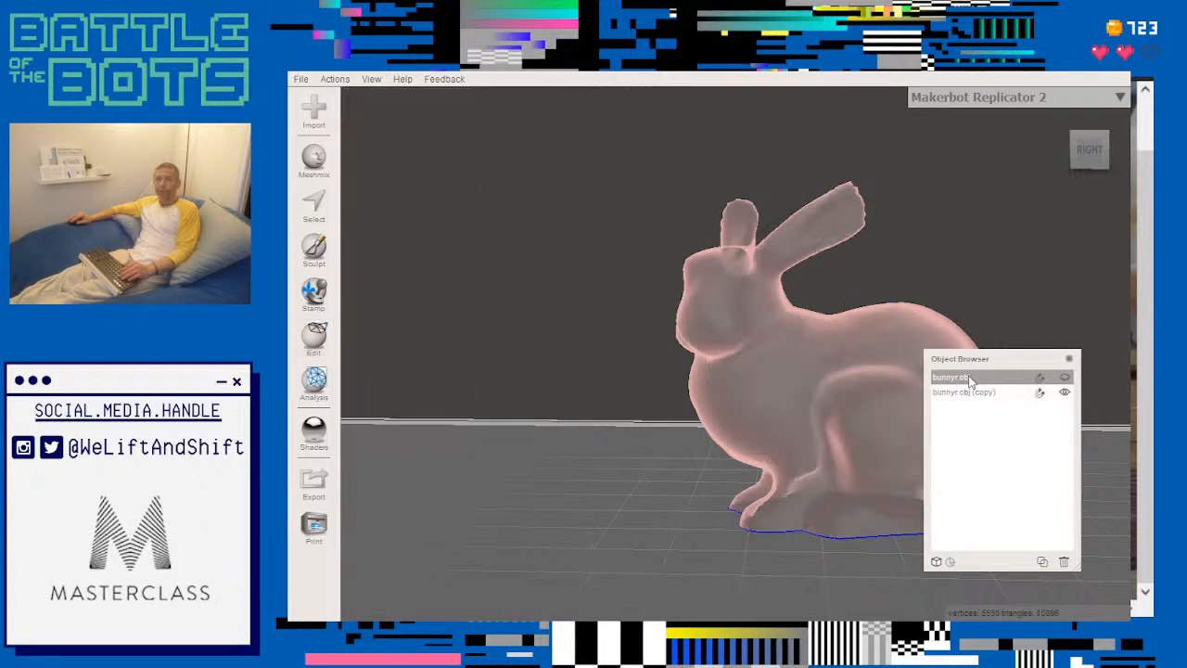
# - Select both the original bunny and its hollowed copy, and make the original visible again
pyautogui.keyDown('shift'); pyautogui.click(970, 392); pyautogui.keyUp('shift')
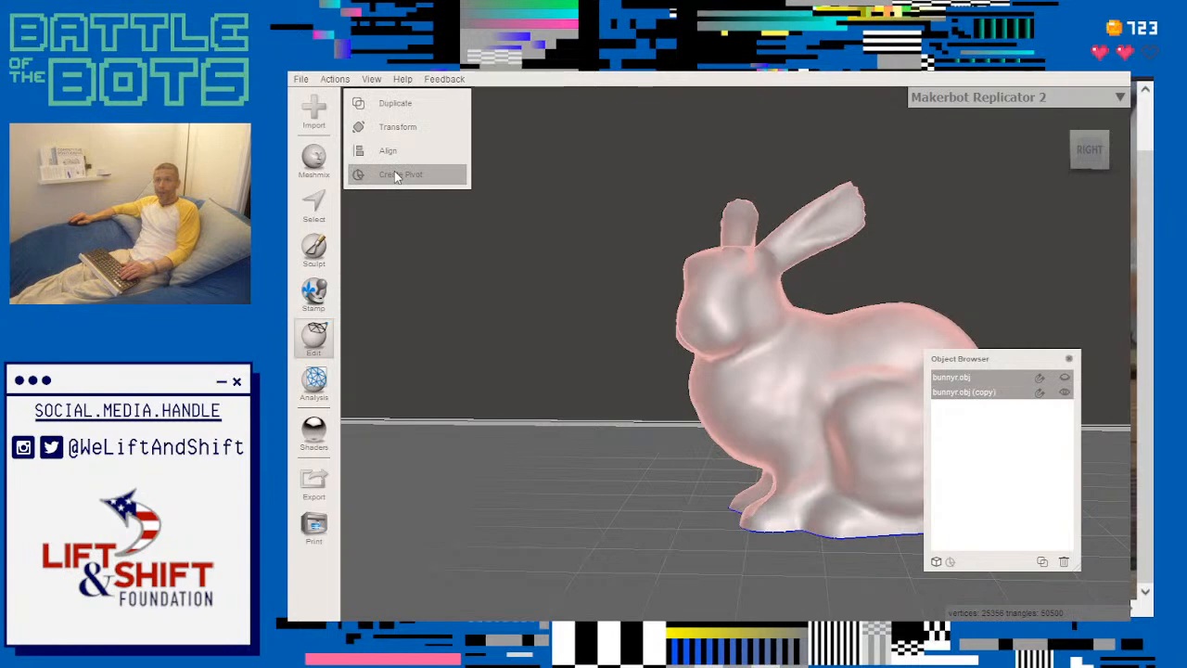
pyautogui.click(316, 159)
pyautogui.click(313, 337)
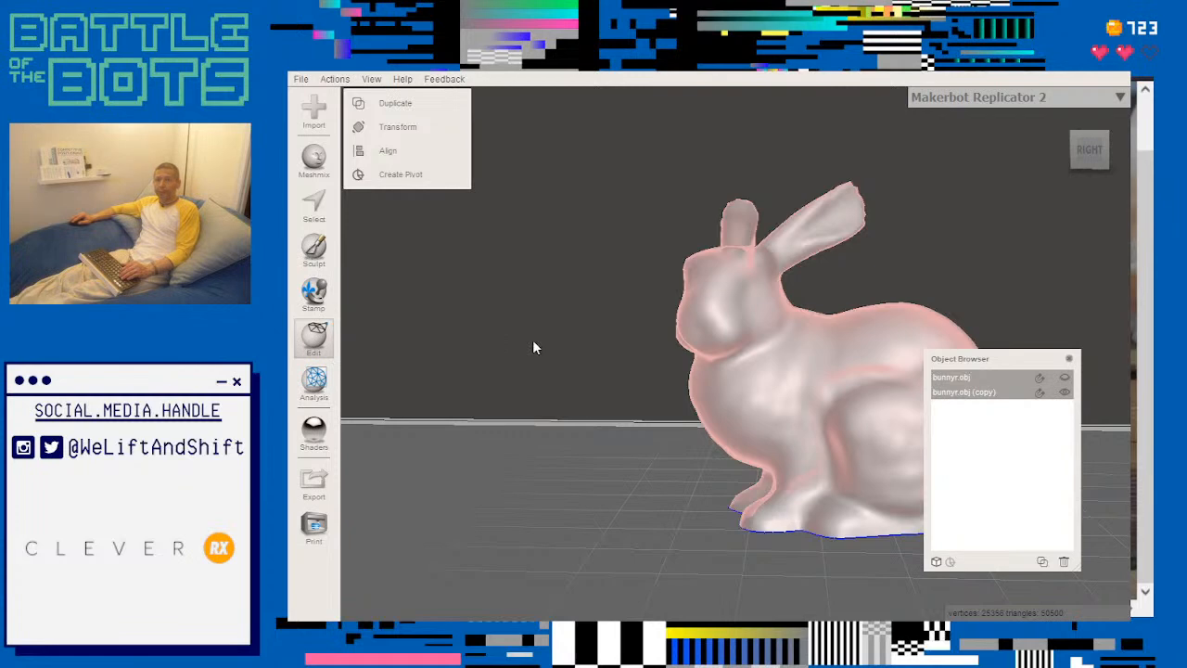
pyautogui.click(1063, 379)
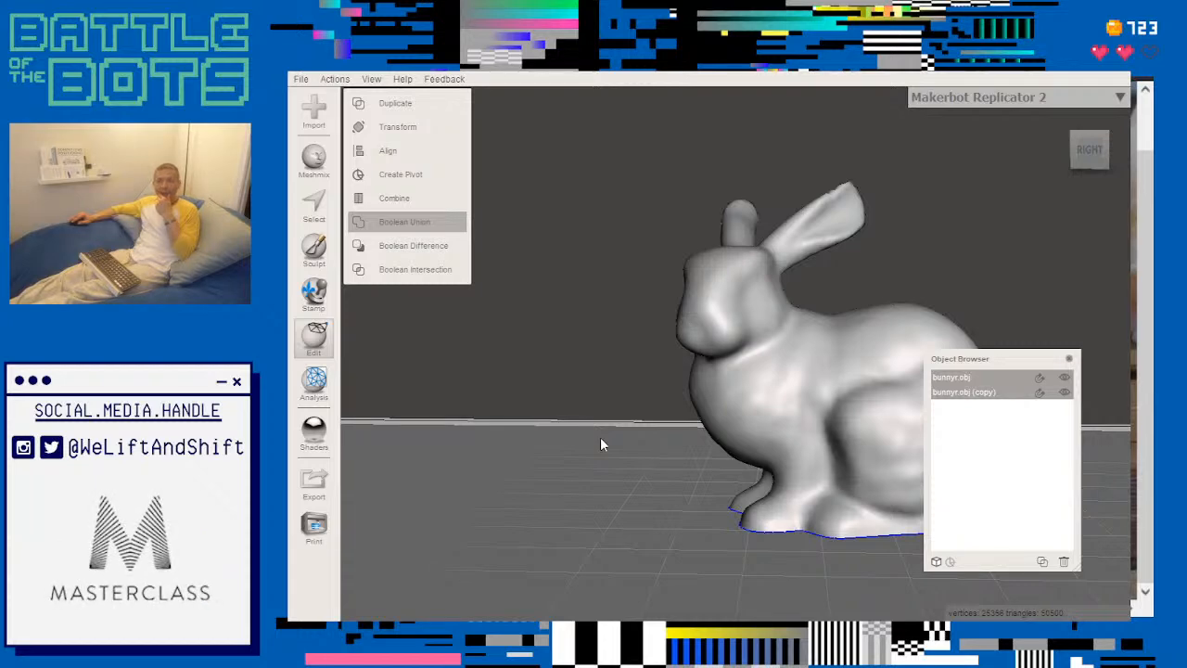
# - Try a Boolean Union of the original bunny and its hollowed copy in Precise mode, and check the underside of the preview
pyautogui.moveTo(623, 449); pyautogui.dragTo(471, 388, button='middle')
pyautogui.moveTo(586, 448)
pyautogui.mouseDown(button='right')
pyautogui.moveTo(597, 358)
pyautogui.moveTo(592, 445)
pyautogui.mouseUp(button='right')
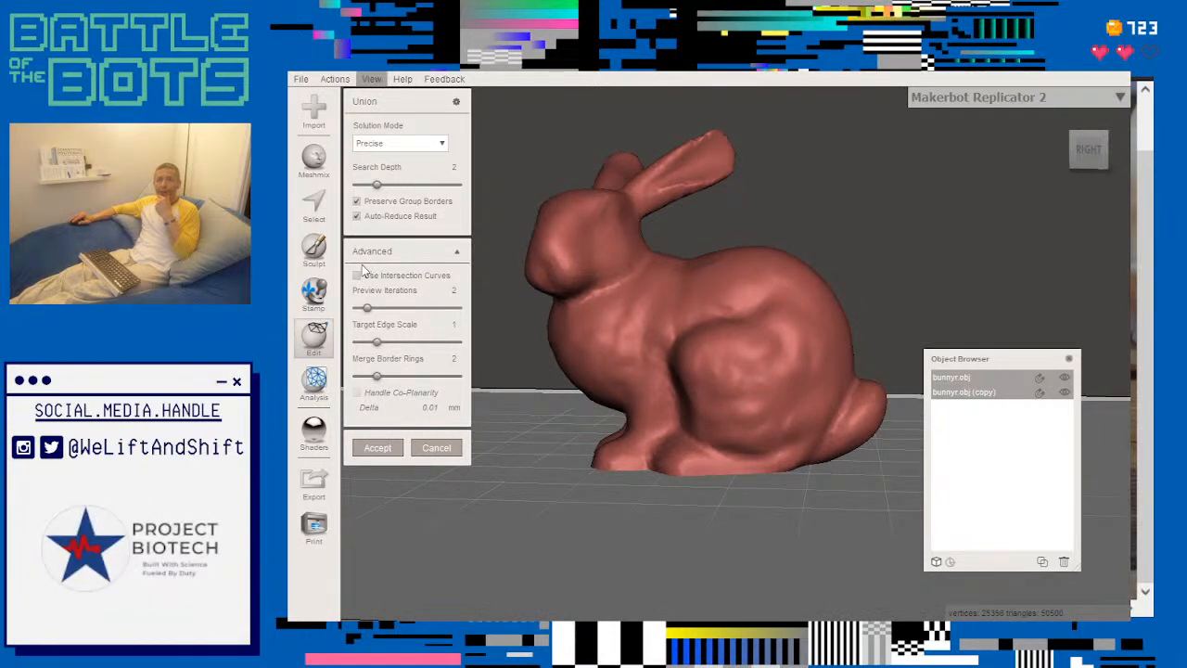
pyautogui.moveTo(700, 320)
pyautogui.mouseDown(button='right')
pyautogui.moveTo(689, 251)
pyautogui.moveTo(707, 157)
pyautogui.moveTo(686, 130)
pyautogui.moveTo(674, 215)
pyautogui.mouseUp(button='right')
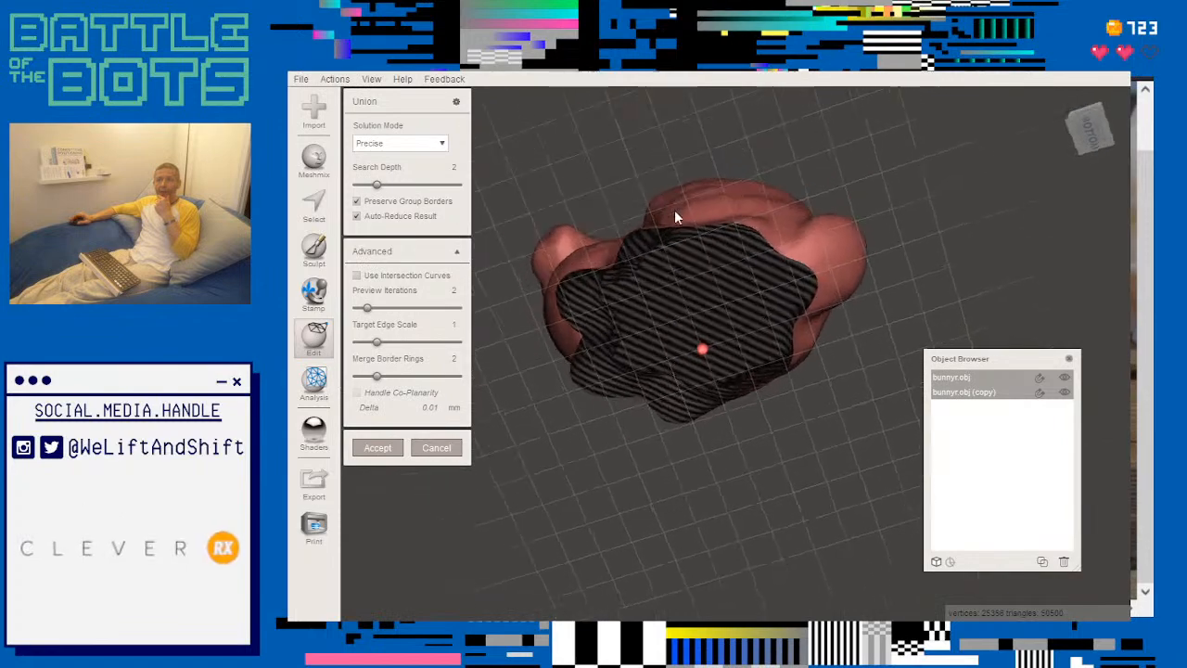
pyautogui.scroll(6, 703, 246)
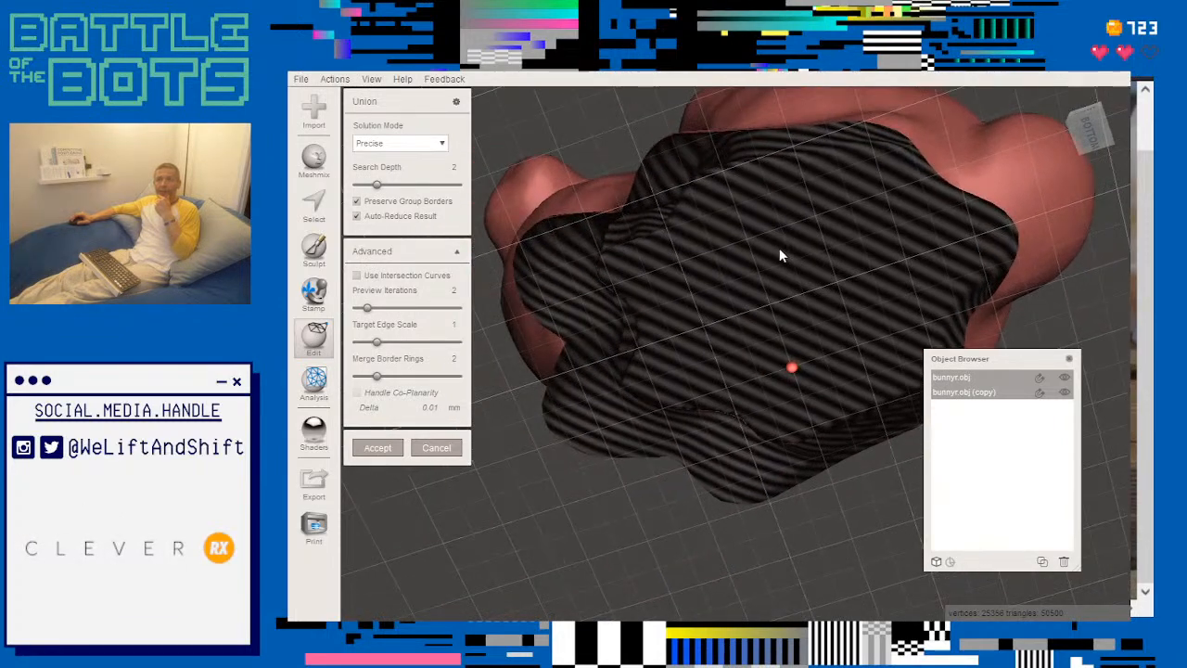
pyautogui.scroll(-5, 781, 257)
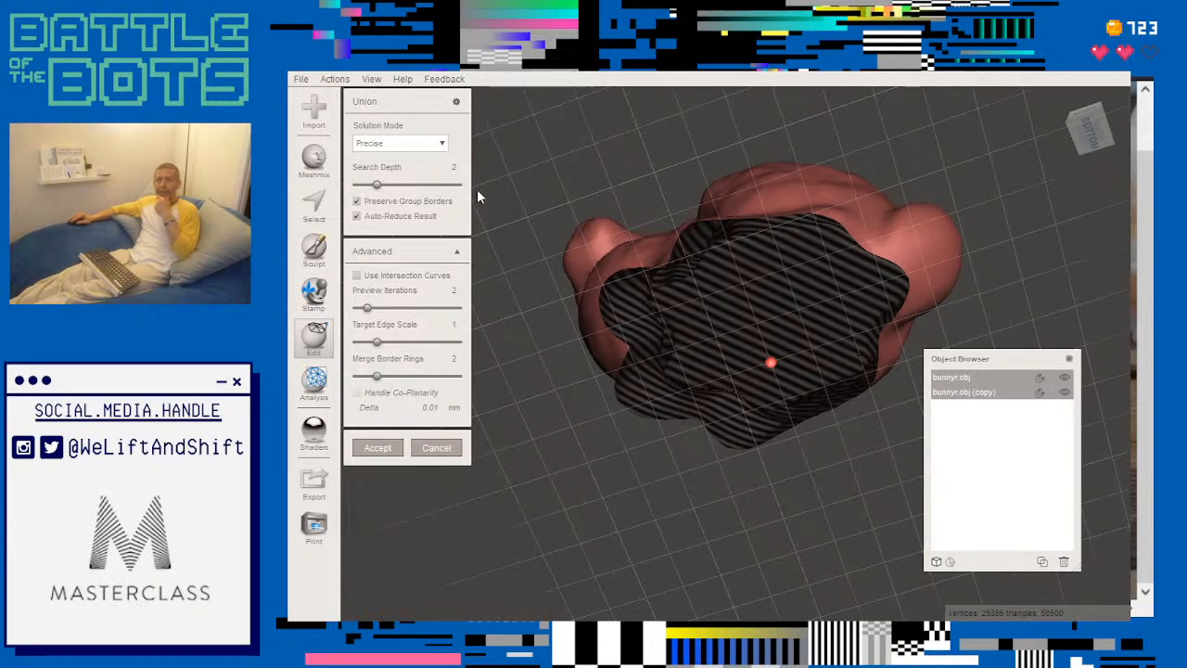
pyautogui.click(306, 165)
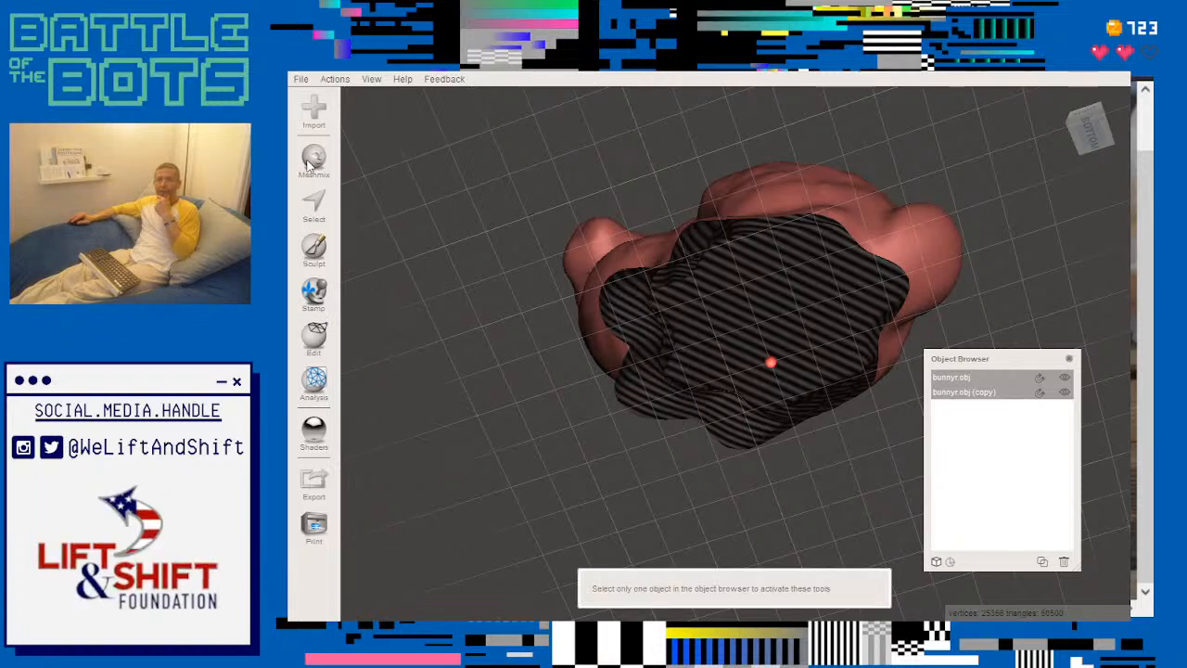
# - Make the hollowed bunny copy active and place a cylinder primitive about 12 mm in dimension on the inner surface seen through its base
pyautogui.click(985, 393)
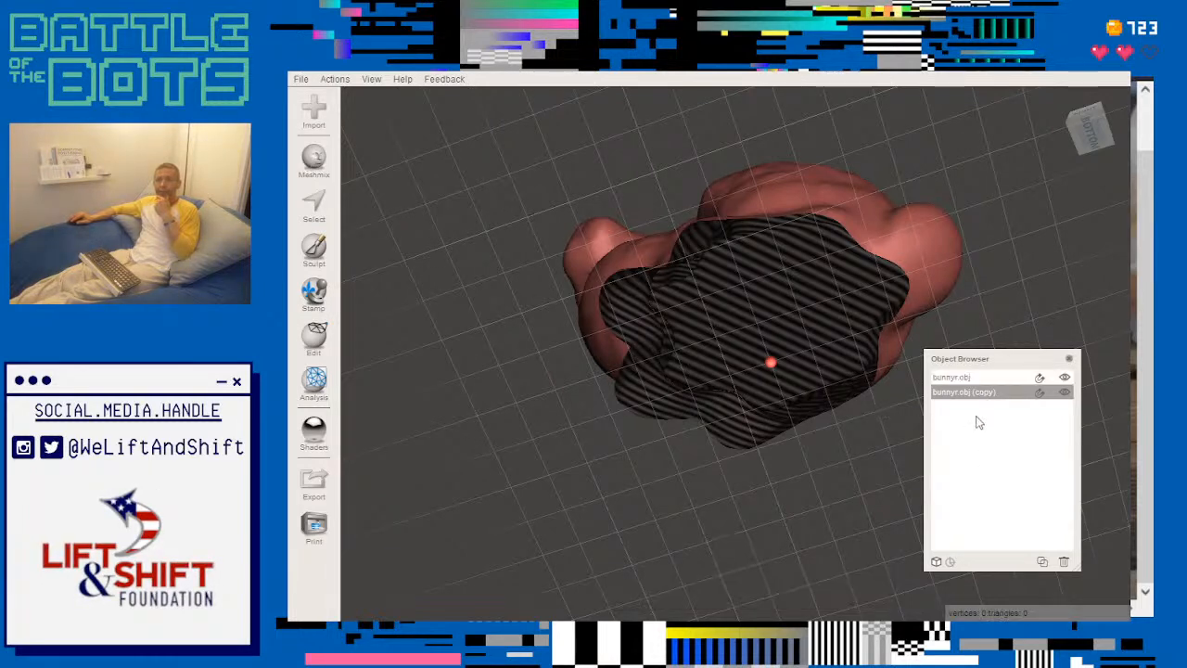
pyautogui.click(857, 383)
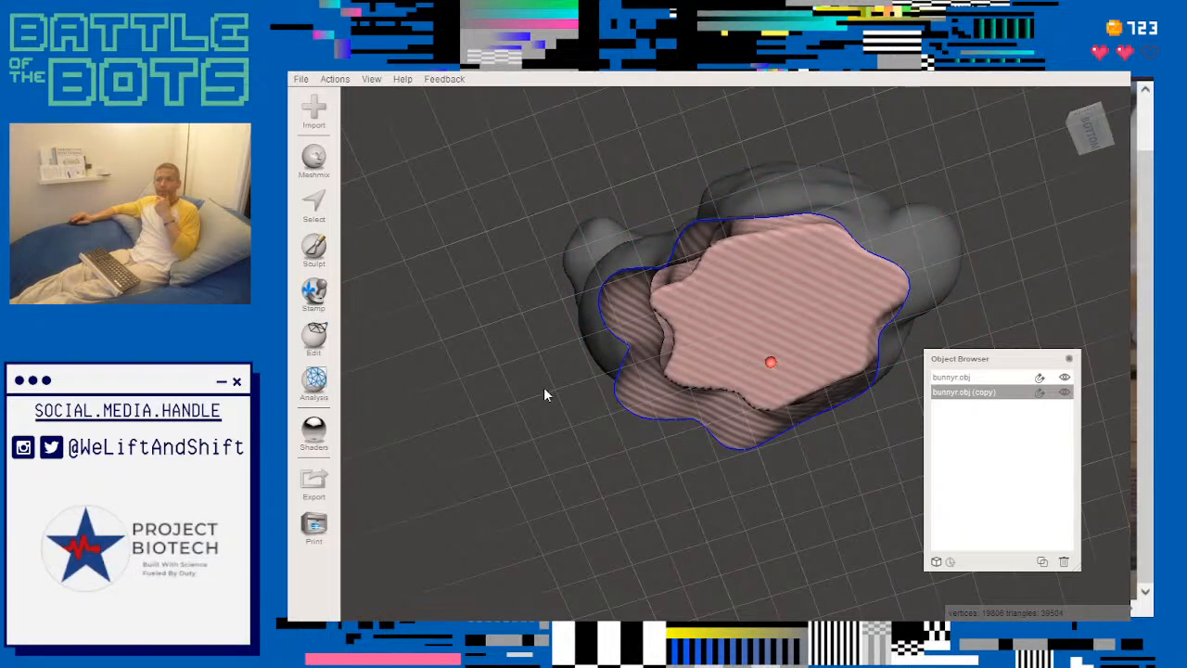
pyautogui.click(313, 158)
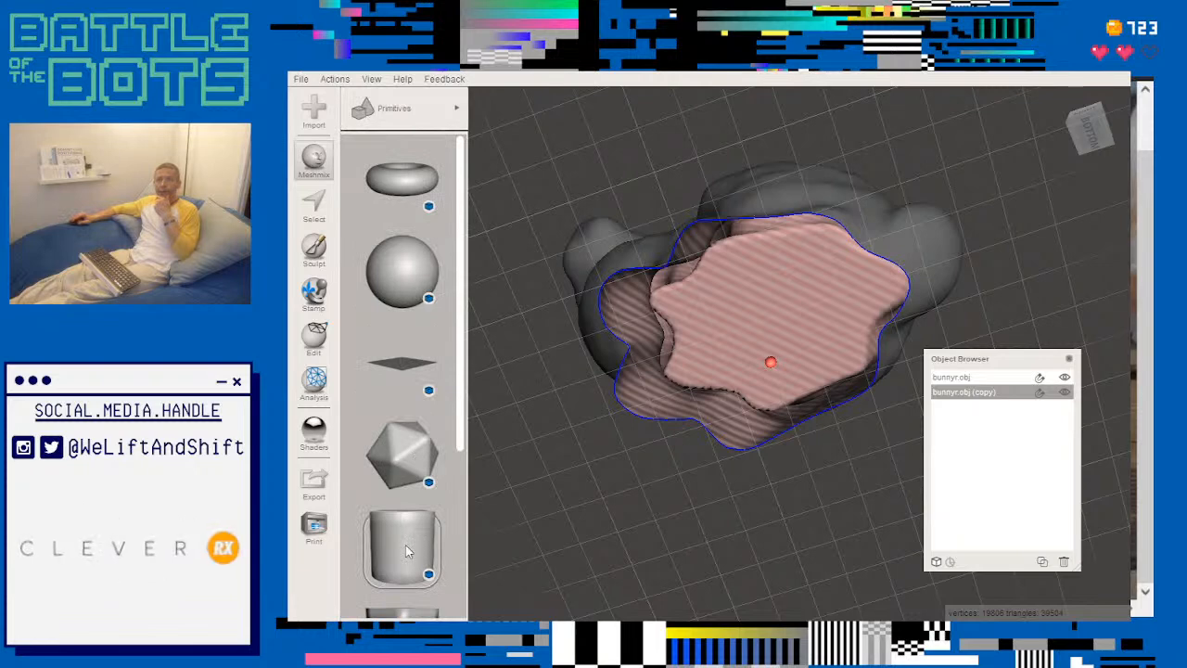
pyautogui.scroll(-3, 405, 545)
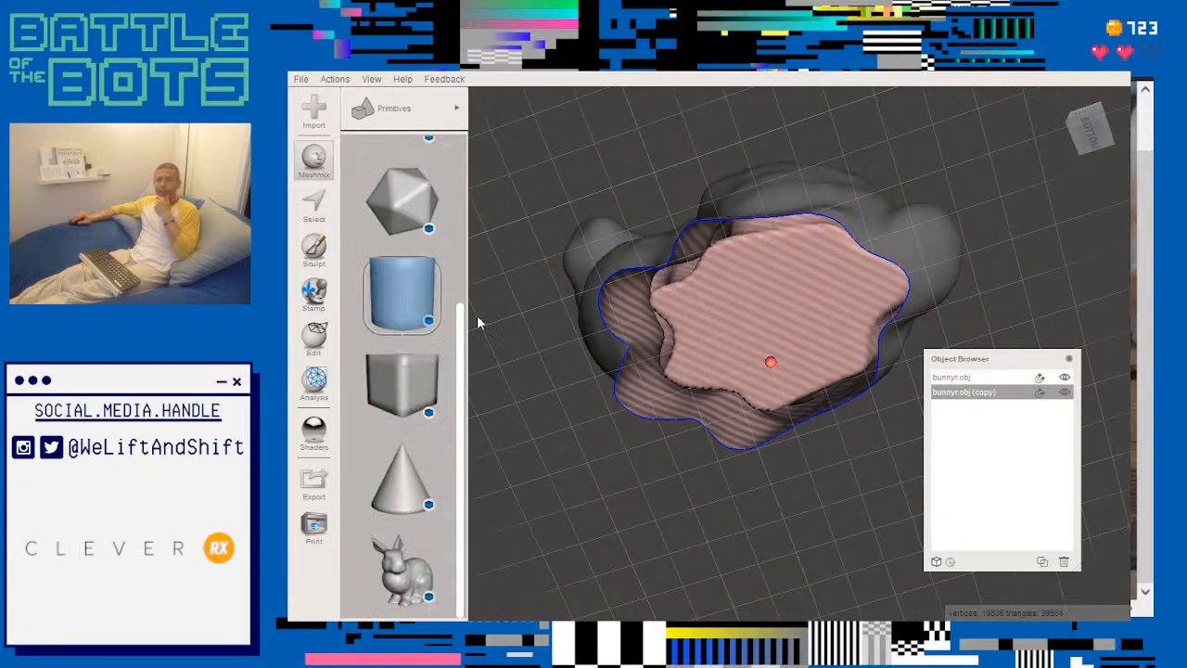
pyautogui.moveTo(417, 292); pyautogui.dragTo(742, 335)
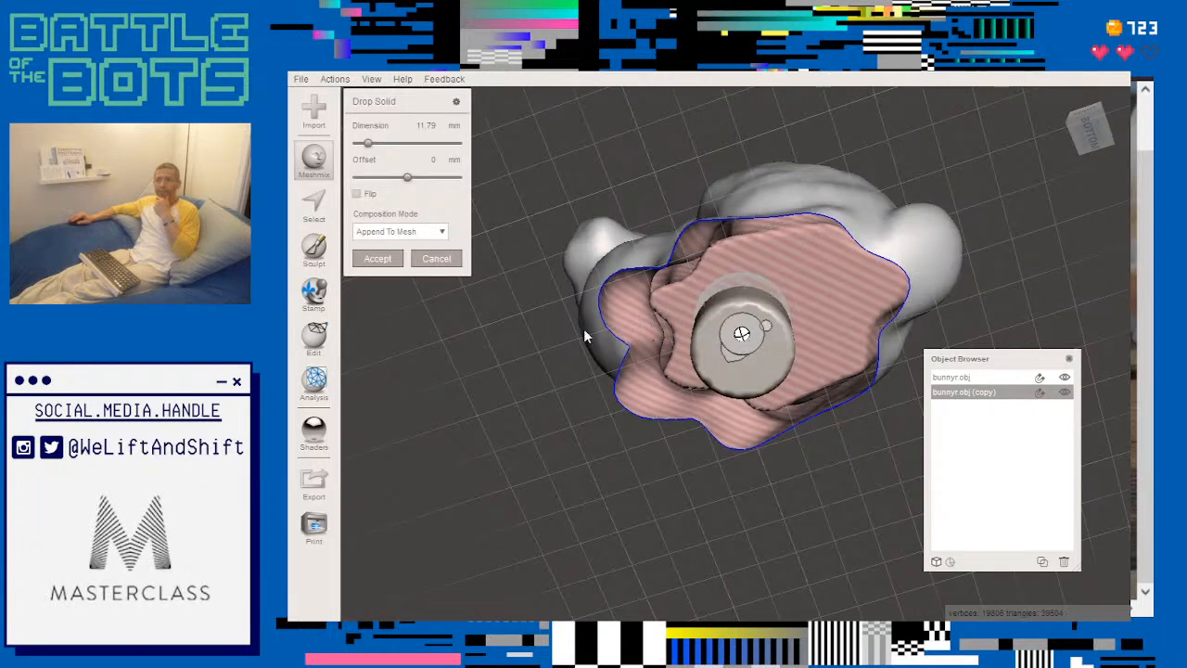
# - Undo appending the cylinder and cut it from the hollowed bunny copy with the Boolean Subtract composition mode instead
pyautogui.click(378, 257)
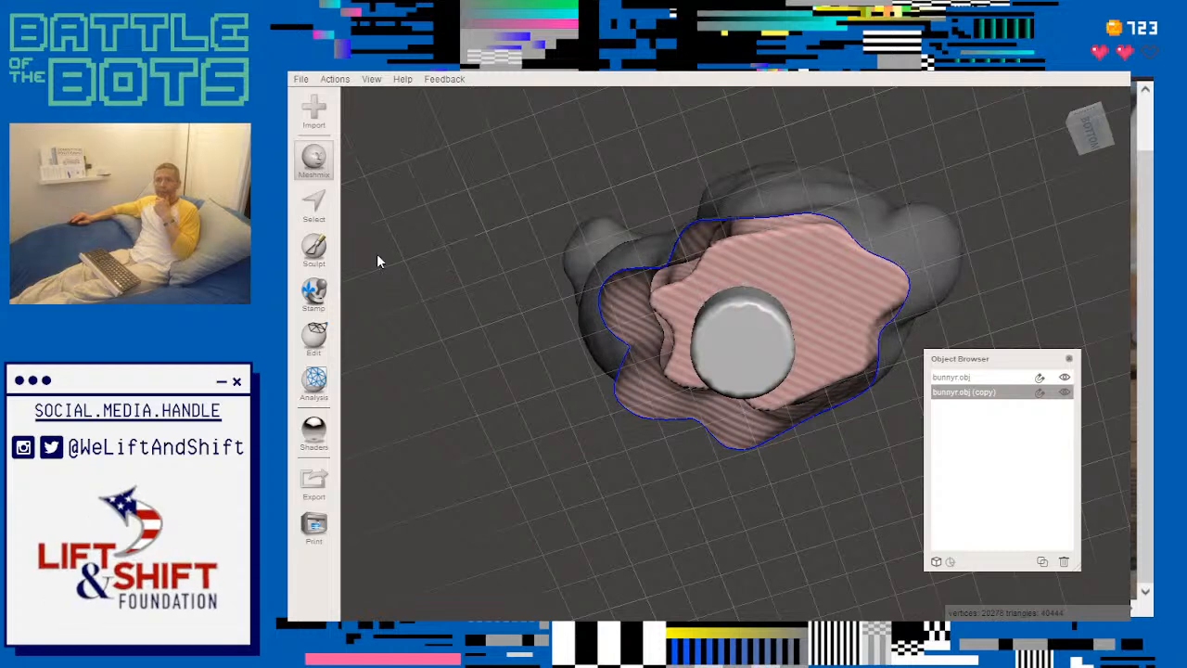
pyautogui.hotkey('ctrl', 'z')
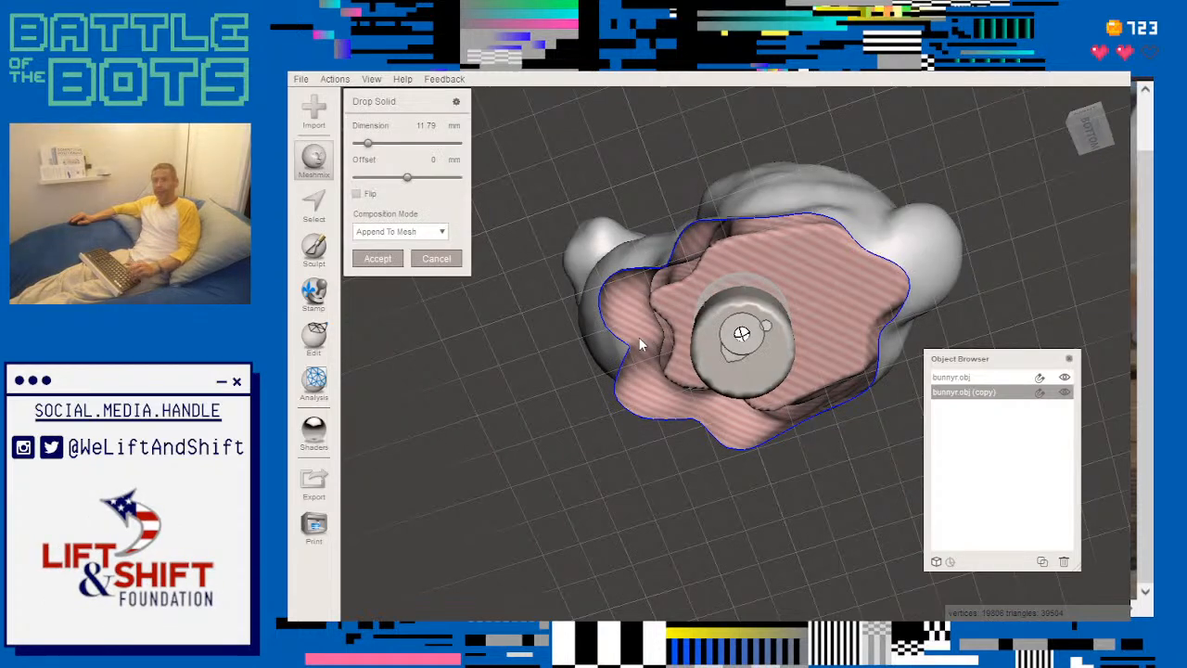
pyautogui.click(442, 233)
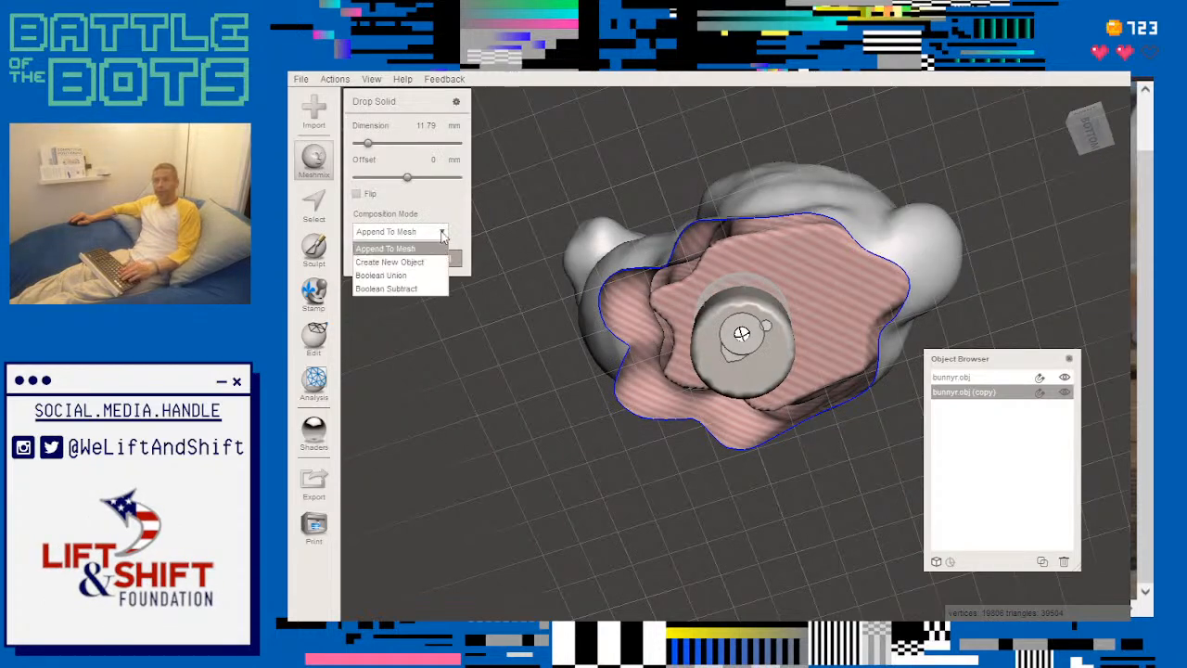
pyautogui.click(401, 289)
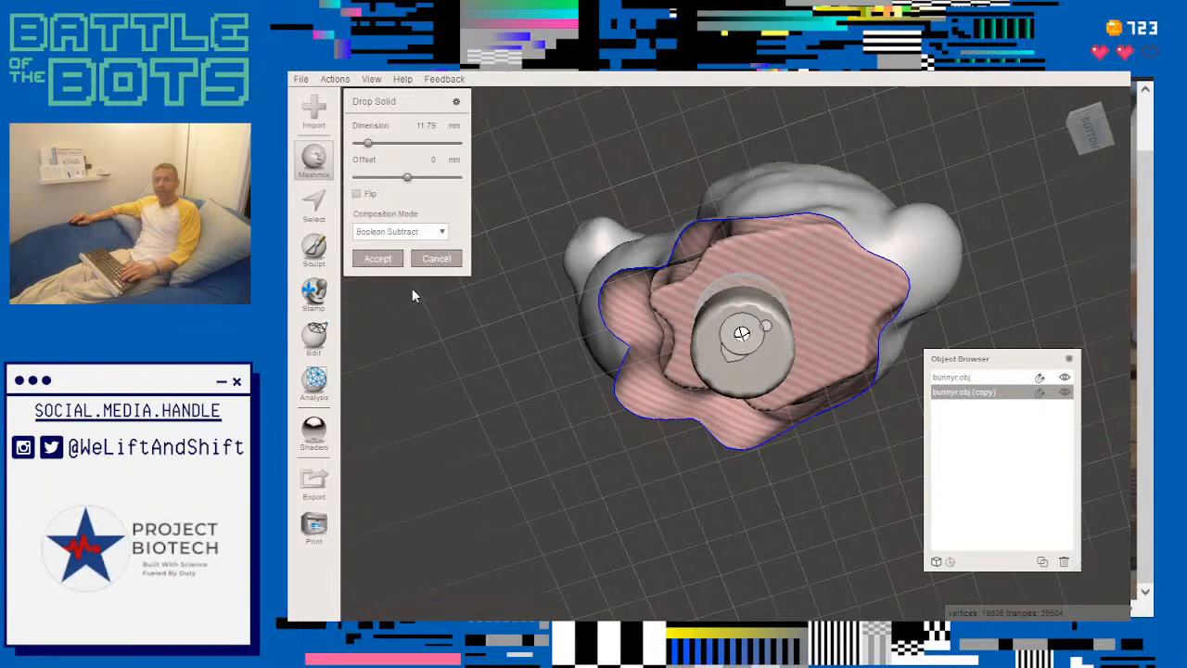
pyautogui.click(378, 259)
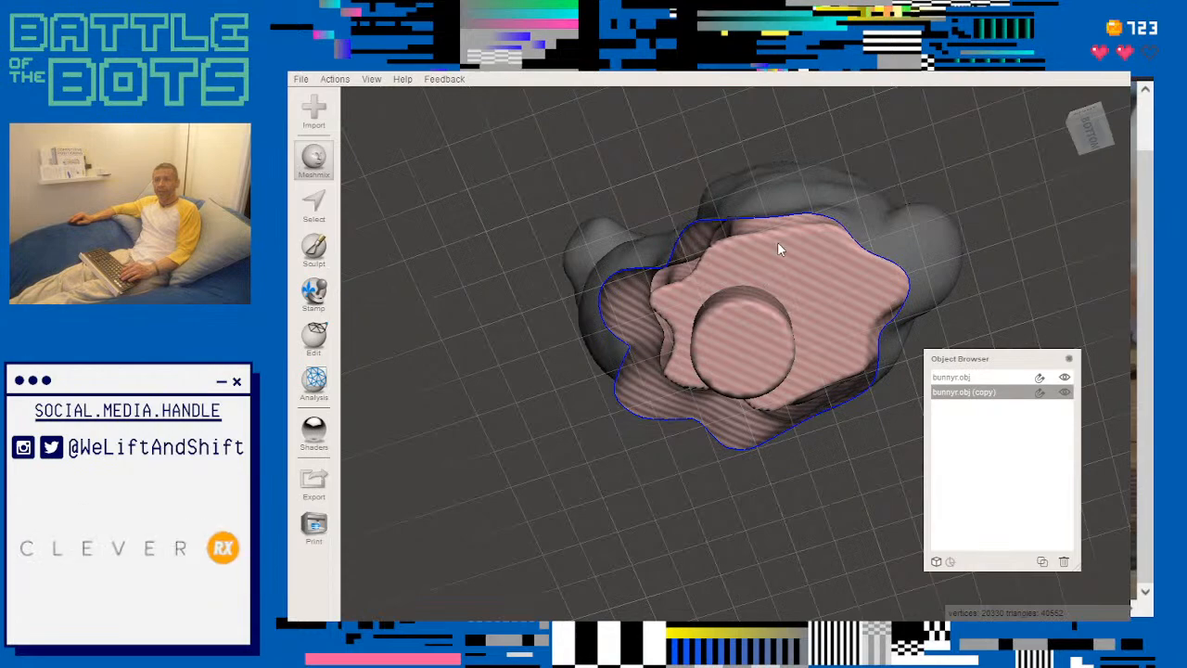
# - Make the original bunny active and try a subtractive Make Pattern with Tiled Tubes in a Hex Grid, leaving the tool without accepting
pyautogui.moveTo(496, 260); pyautogui.dragTo(581, 323, button='right')
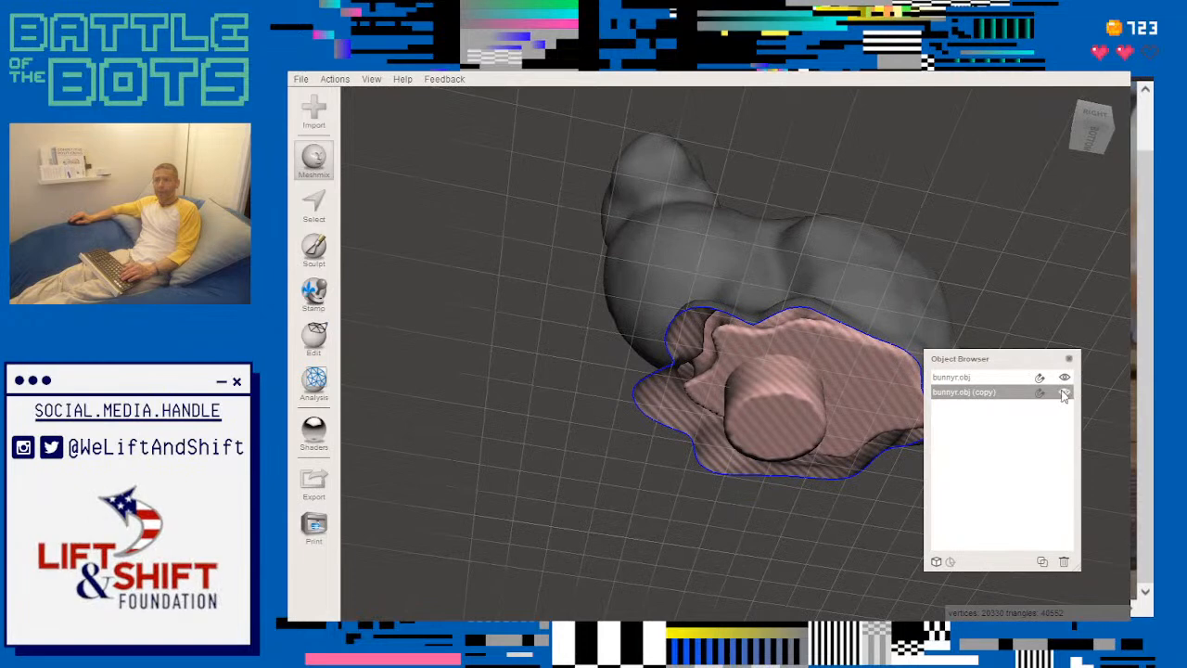
pyautogui.click(989, 377)
pyautogui.click(990, 391)
pyautogui.click(989, 378)
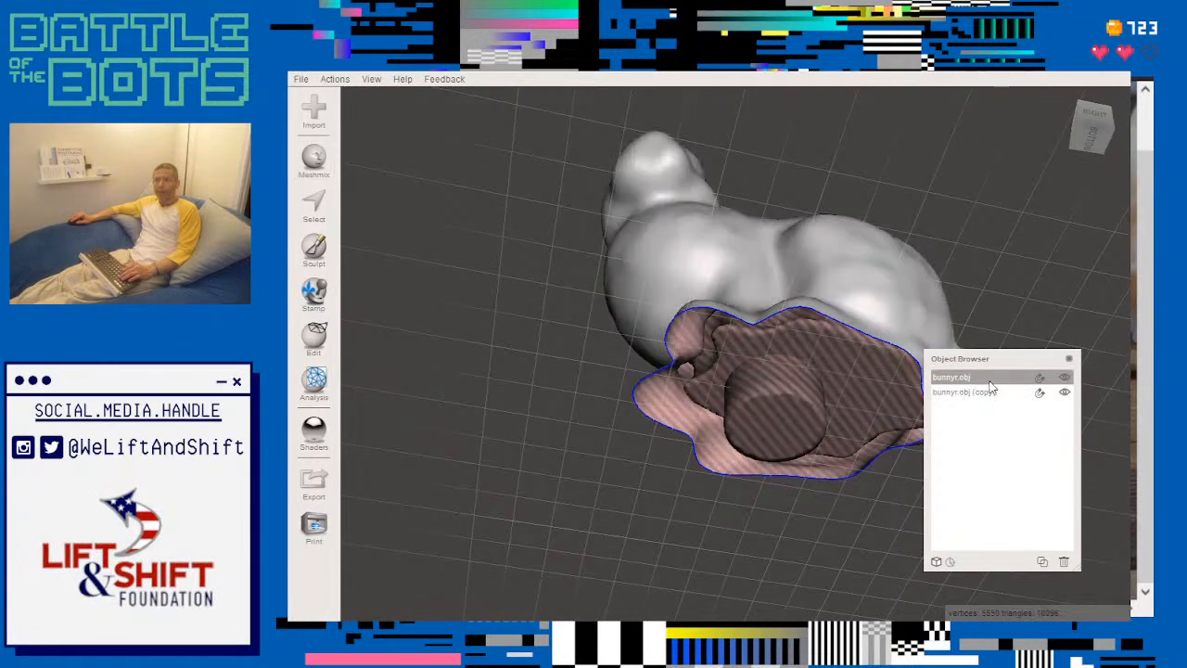
pyautogui.moveTo(521, 257)
pyautogui.mouseDown(button='right')
pyautogui.moveTo(499, 429)
pyautogui.moveTo(541, 416)
pyautogui.moveTo(490, 414)
pyautogui.moveTo(468, 395)
pyautogui.mouseUp(button='right')
pyautogui.click(314, 335)
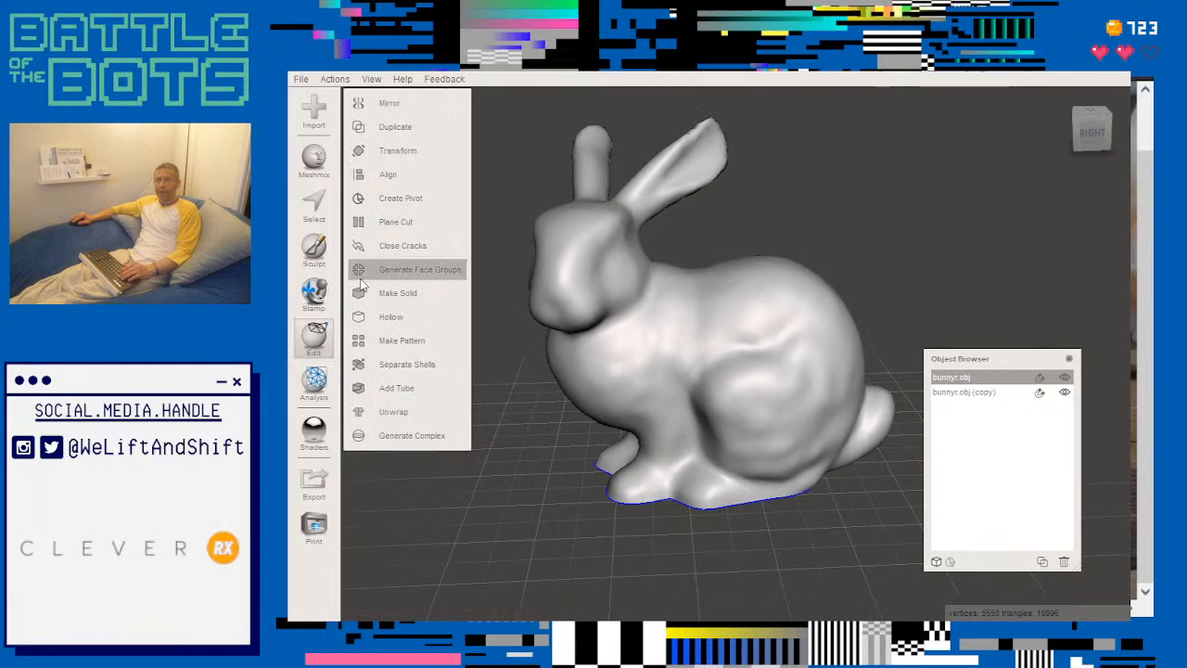
pyautogui.click(399, 340)
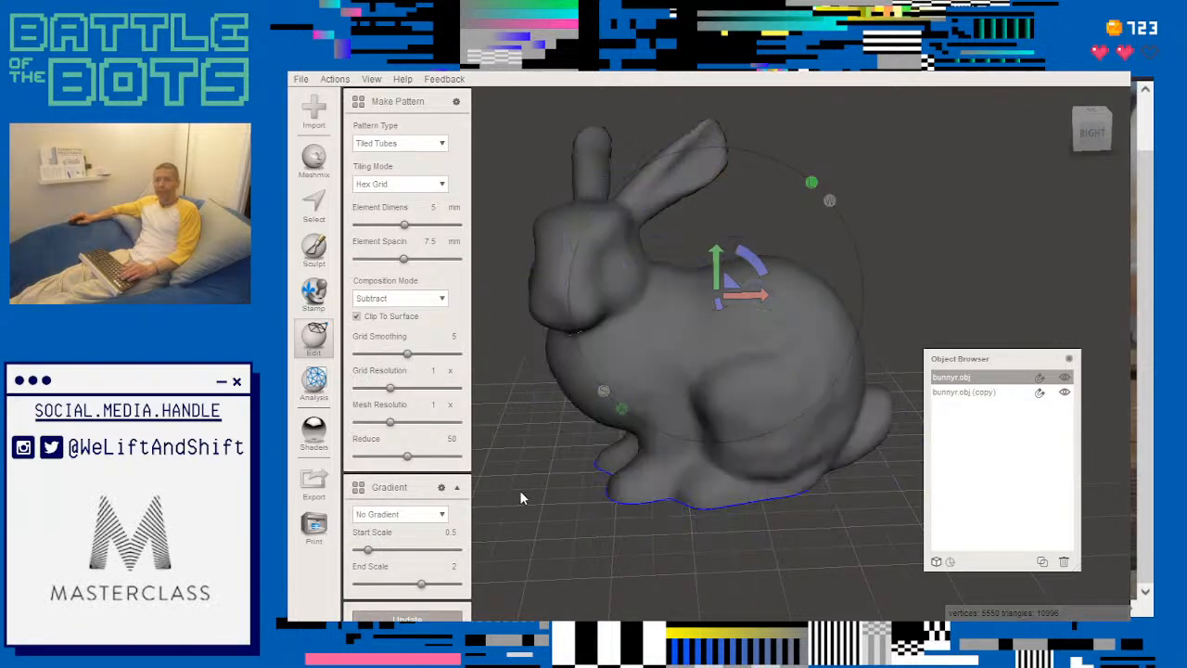
pyautogui.scroll(-2, 519, 490)
pyautogui.scroll(3, 520, 498)
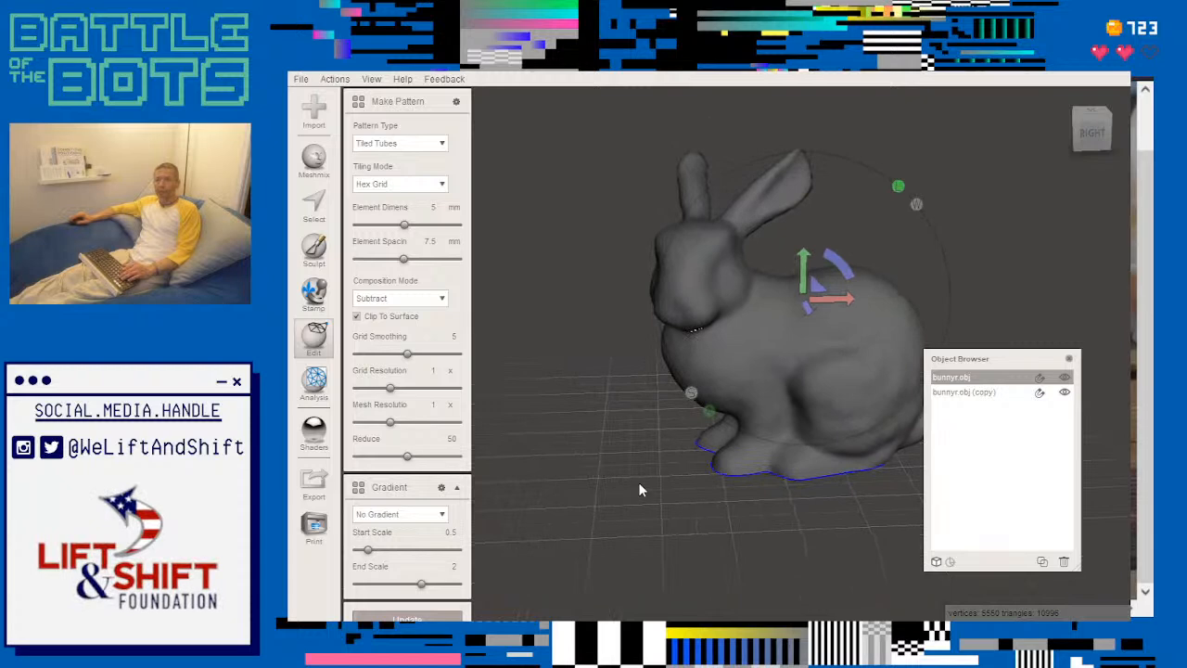
pyautogui.click(974, 396)
pyautogui.click(974, 378)
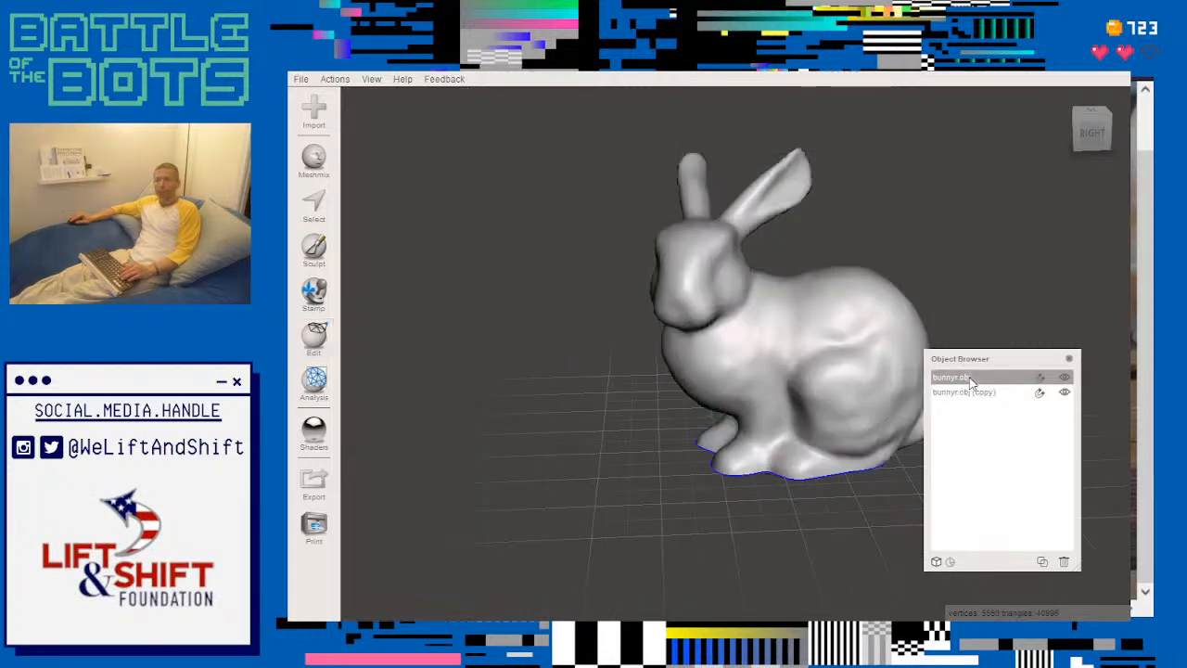
# - Examine the bunny's interior from below, selecting the outer shell, the hollowed copy and the leftover pattern piece in turn
pyautogui.click(974, 393)
pyautogui.click(974, 379)
pyautogui.moveTo(732, 516); pyautogui.dragTo(651, 327, button='right')
pyautogui.scroll(5, 650, 319)
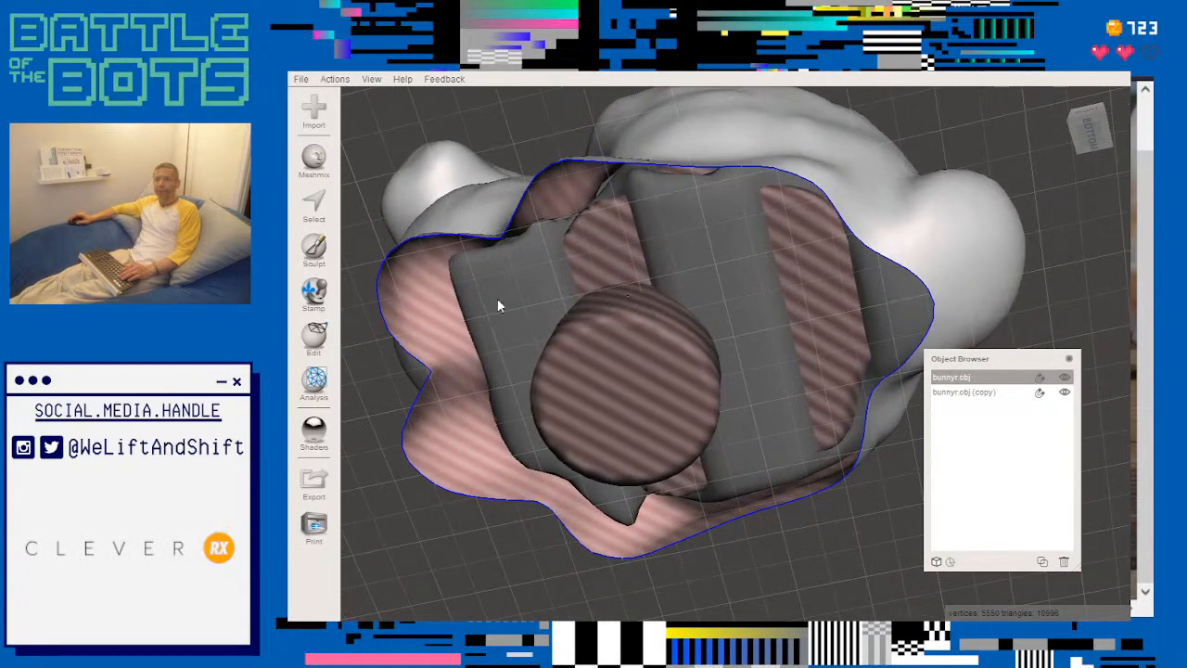
pyautogui.click(563, 353)
pyautogui.moveTo(704, 269); pyautogui.dragTo(644, 376, button='right')
pyautogui.click(644, 377)
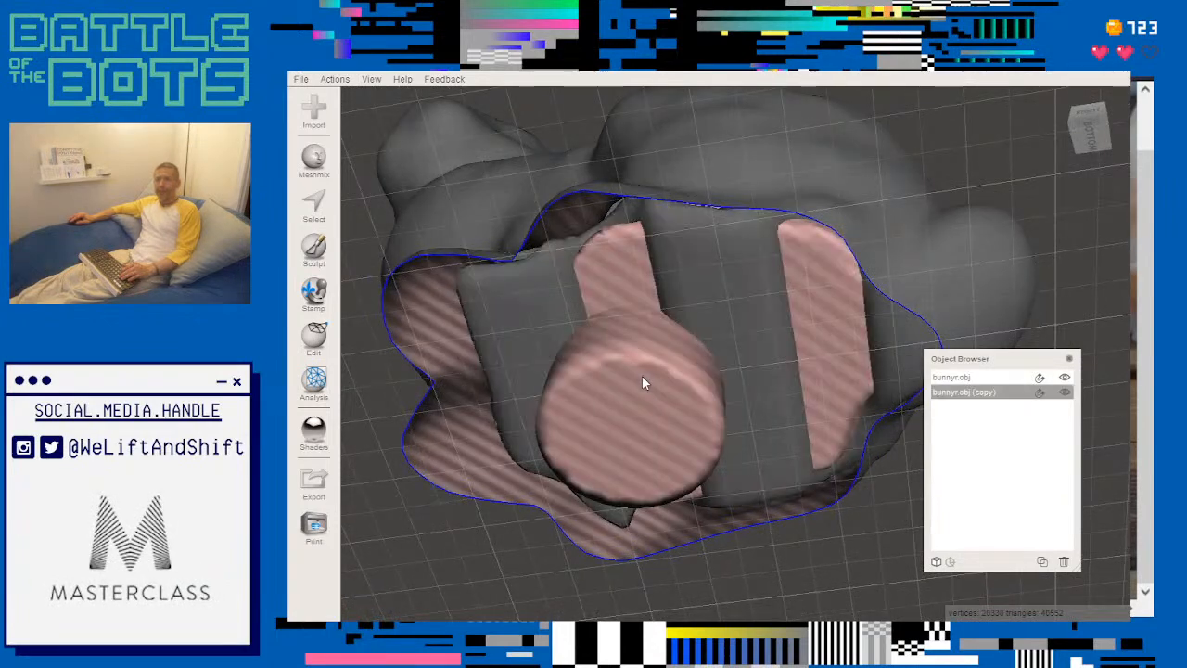
pyautogui.click(698, 270)
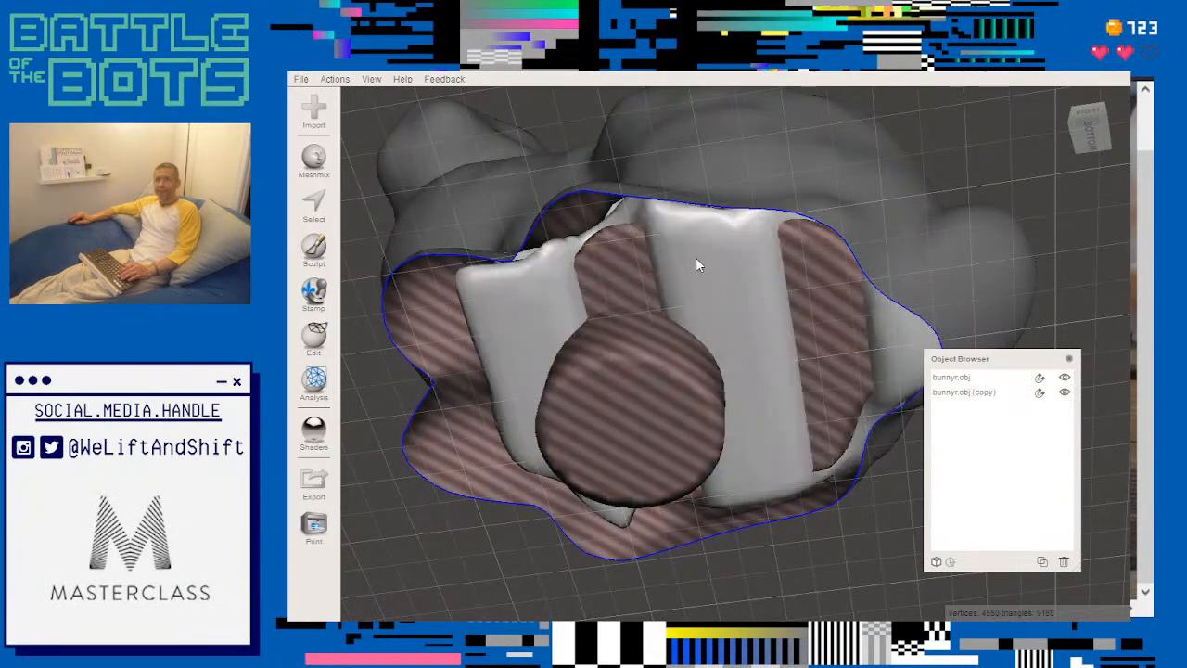
pyautogui.click(440, 203)
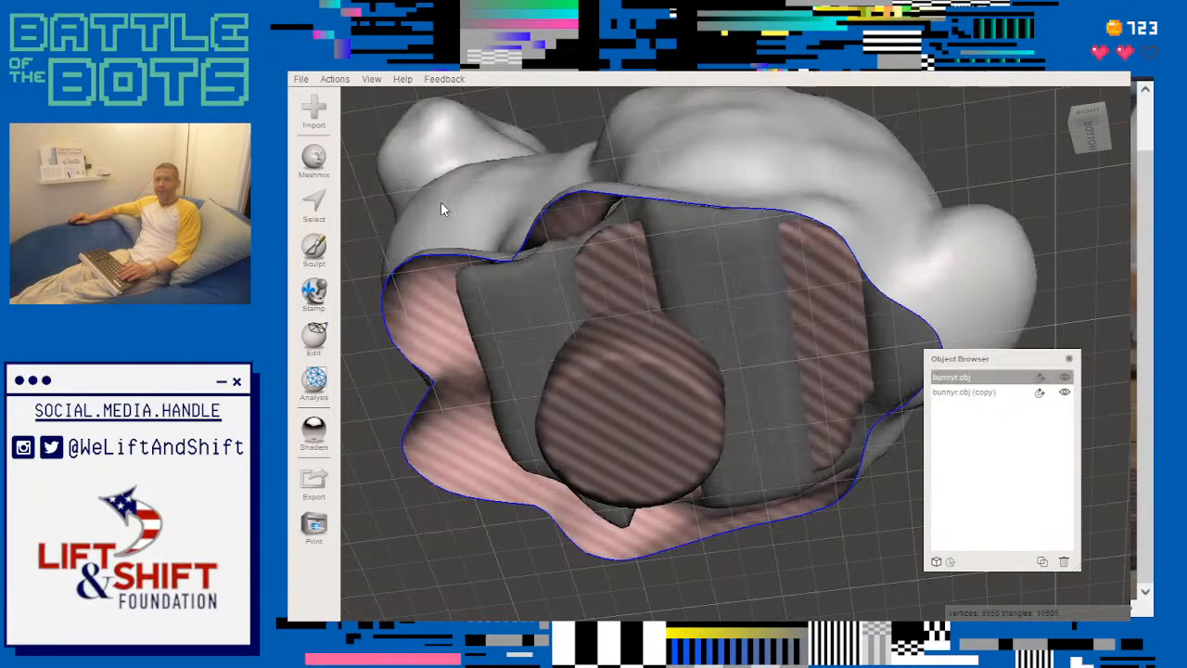
pyautogui.click(504, 312)
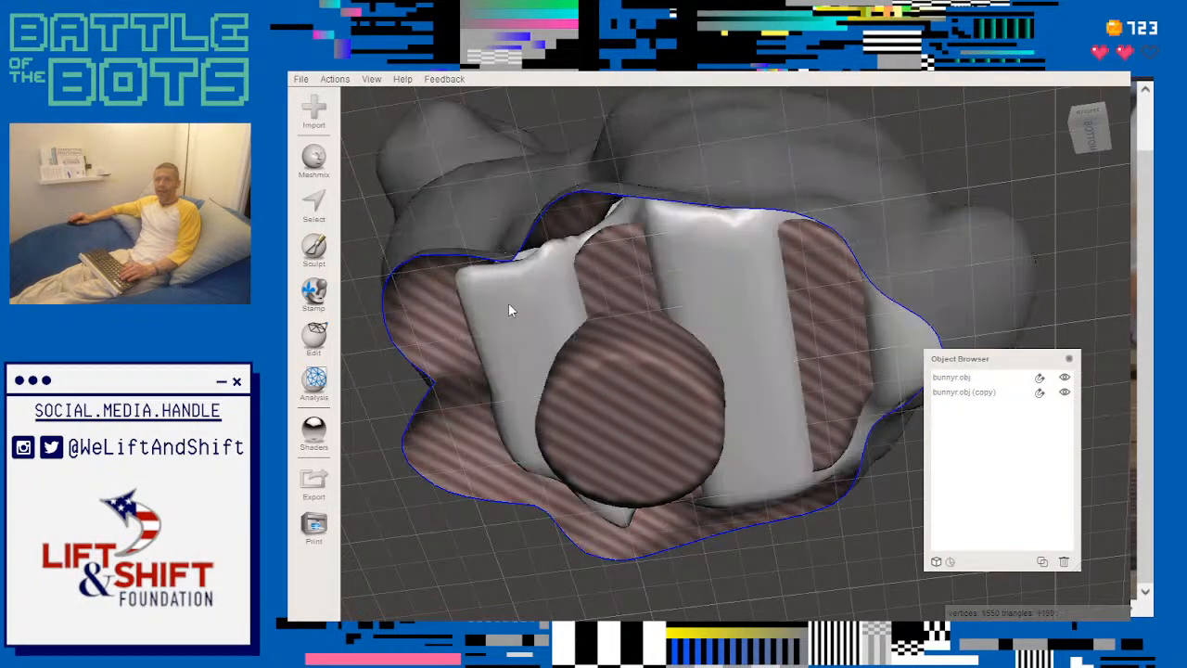
pyautogui.moveTo(508, 309); pyautogui.dragTo(593, 468, button='right')
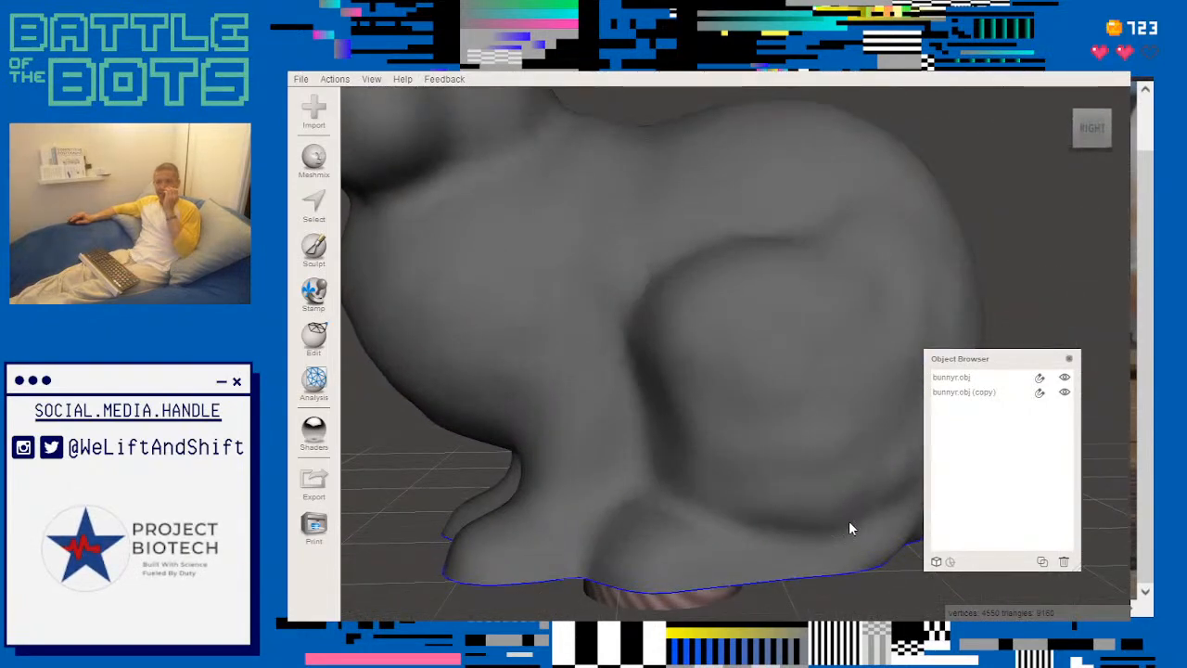
# - Duplicate the leftover pattern piece inside the bunny and delete the duplicate
pyautogui.click(1043, 562)
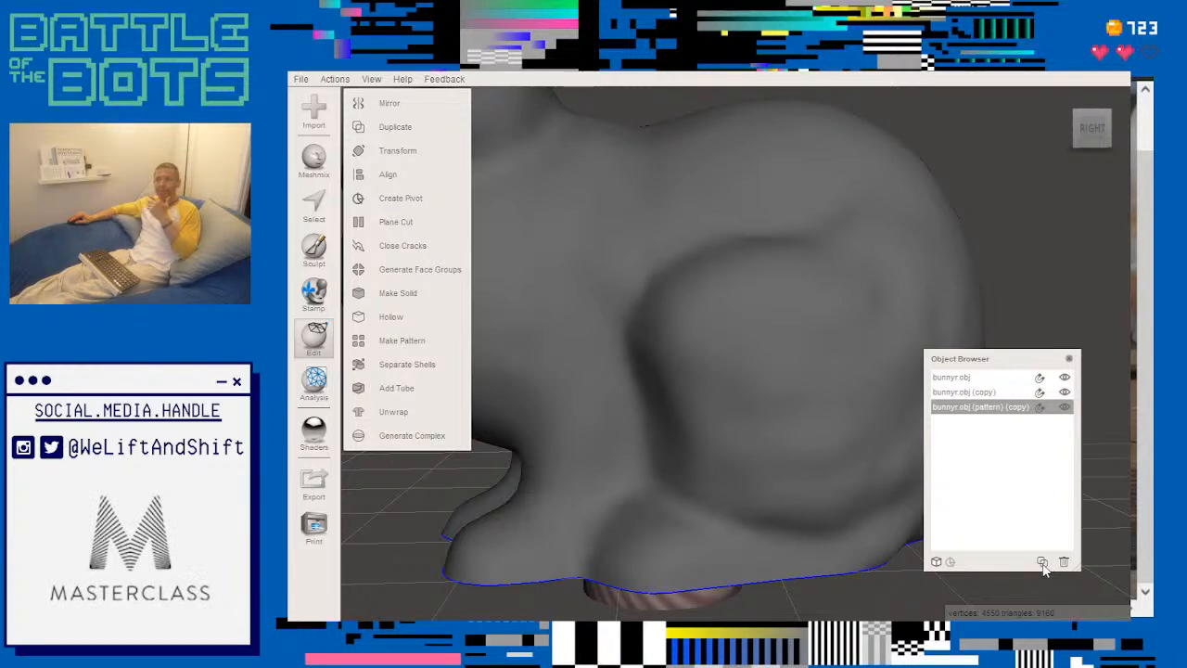
pyautogui.click(979, 410)
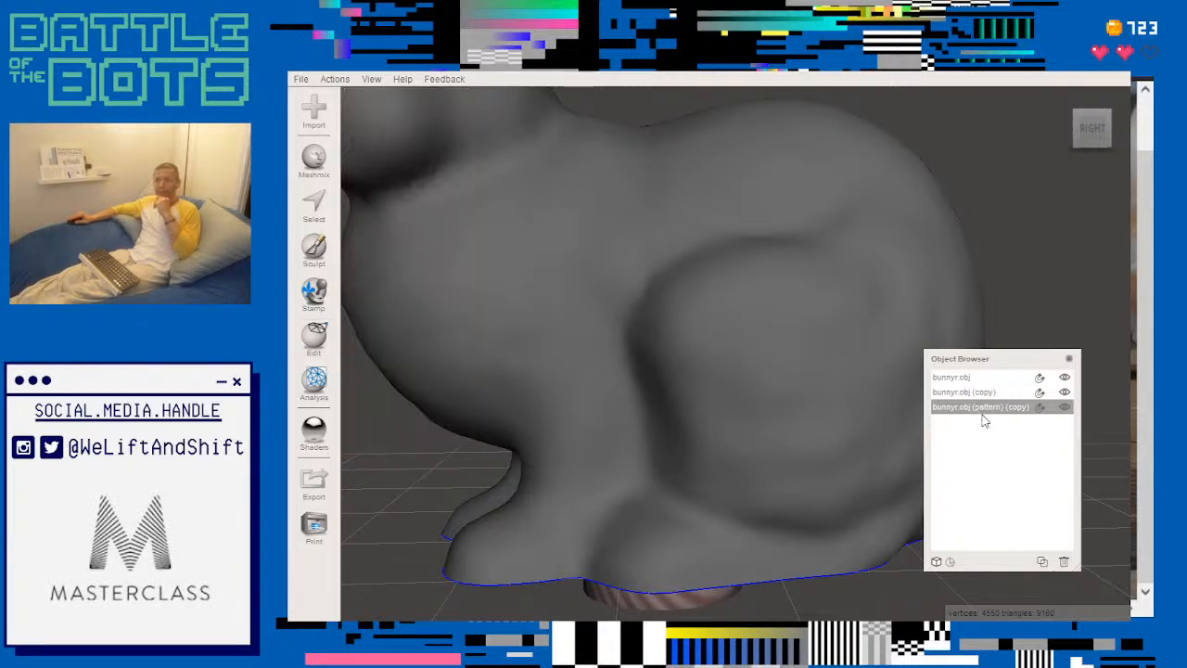
pyautogui.click(1065, 562)
# - Delete the hollowed bunny copy with its cylinder cut and select the original bunny
pyautogui.click(944, 393)
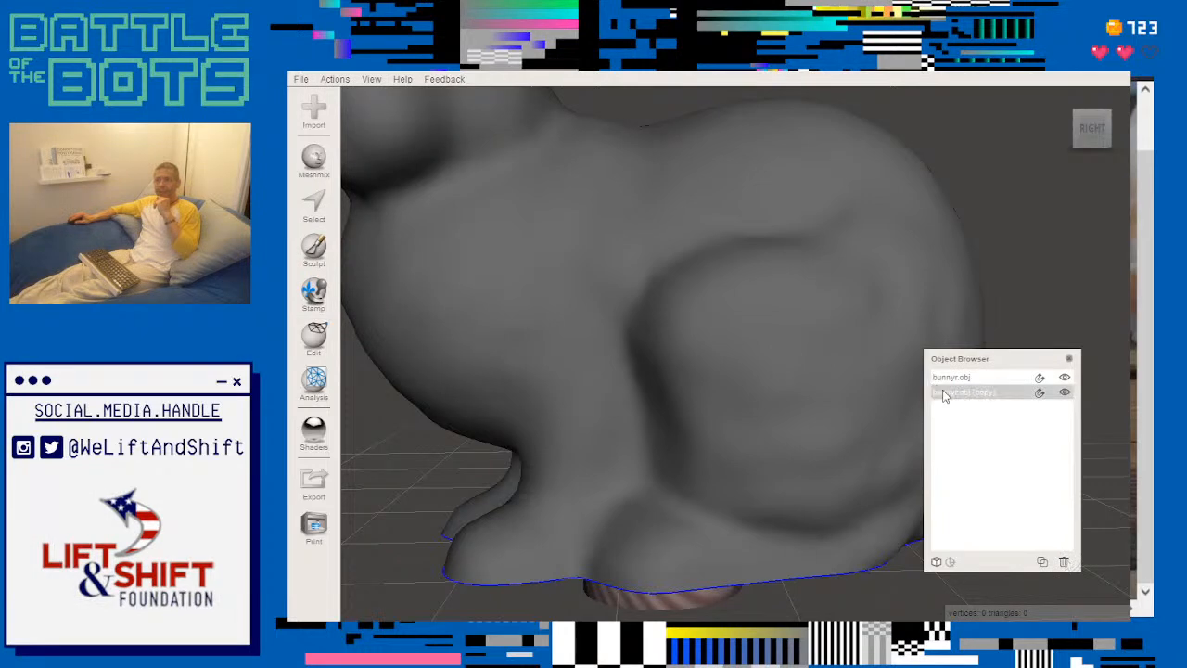
pyautogui.click(1064, 562)
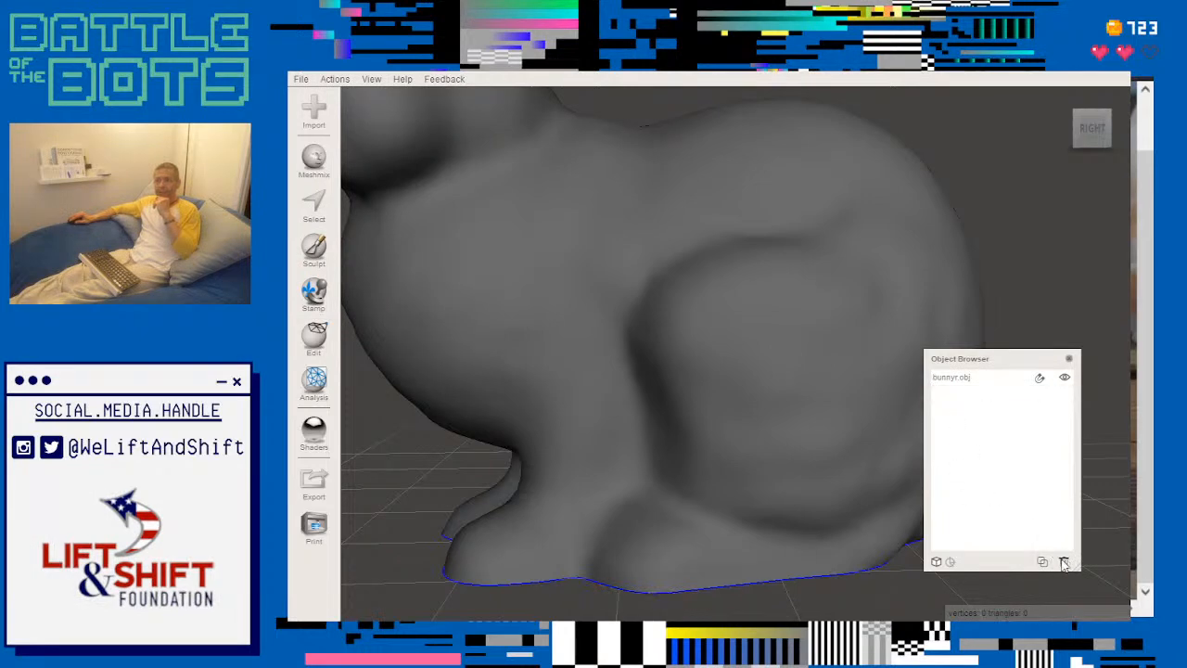
pyautogui.click(951, 377)
# - Examine the leftover pattern piece through the bunny's open base and the whole bunny from the side
pyautogui.moveTo(665, 355); pyautogui.dragTo(614, 198, button='right')
pyautogui.click(610, 225)
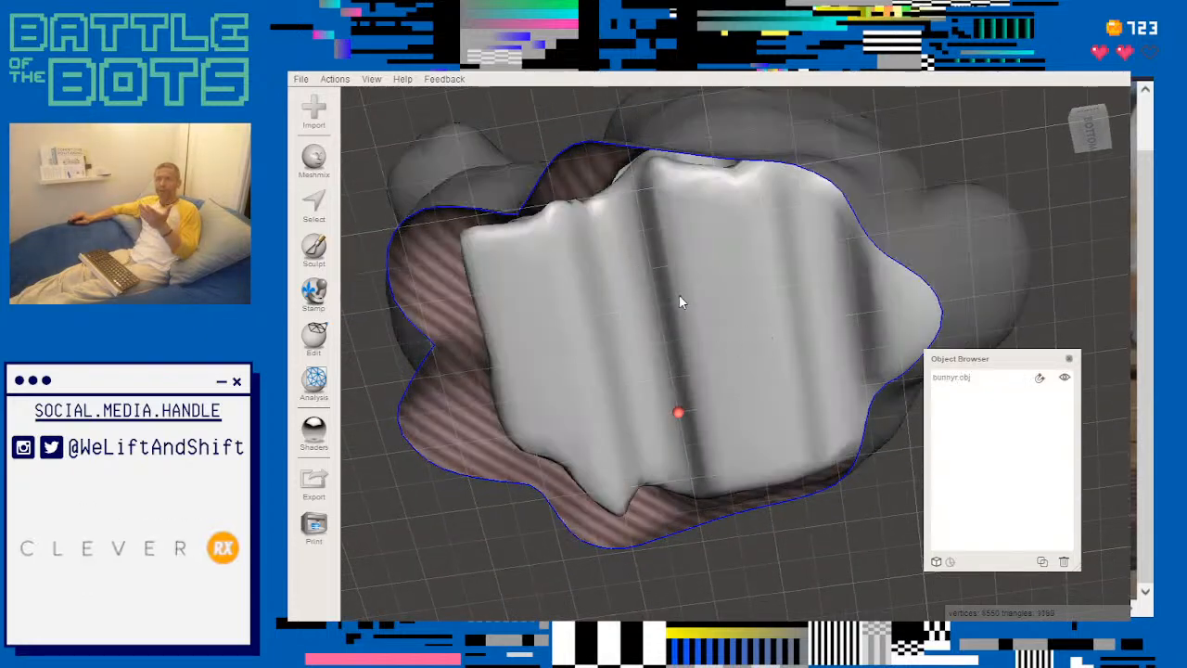
pyautogui.scroll(-5, 679, 294)
pyautogui.moveTo(679, 309); pyautogui.dragTo(689, 441, button='right')
pyautogui.scroll(-3, 686, 423)
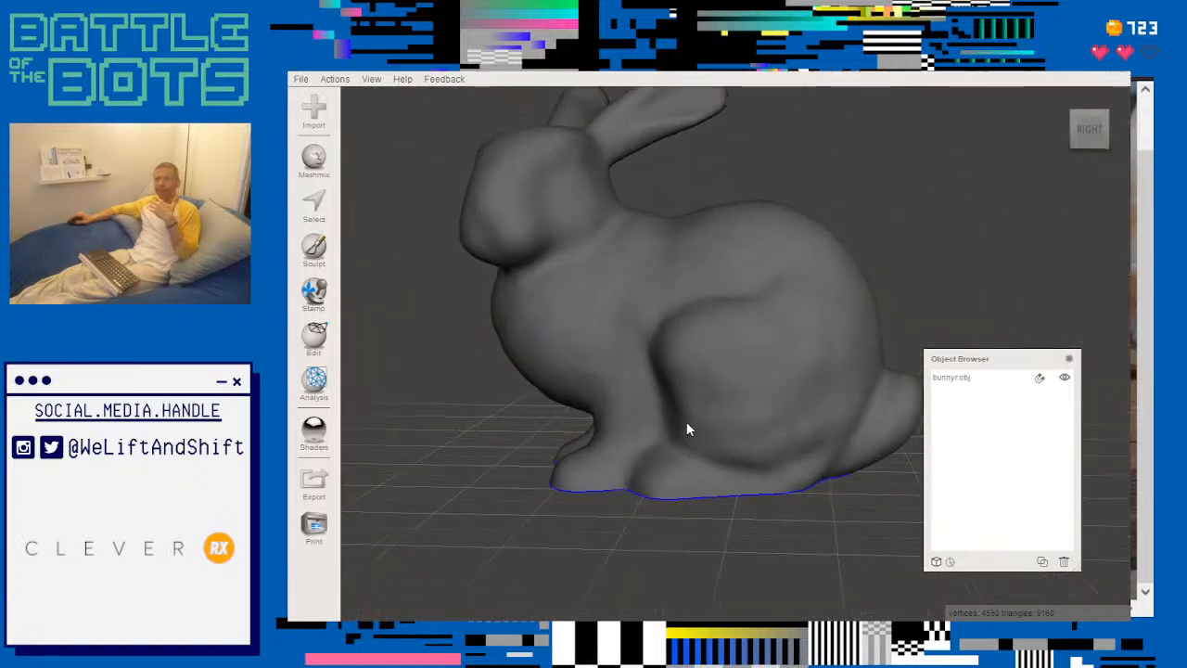
pyautogui.moveTo(681, 308); pyautogui.dragTo(708, 381, button='middle')
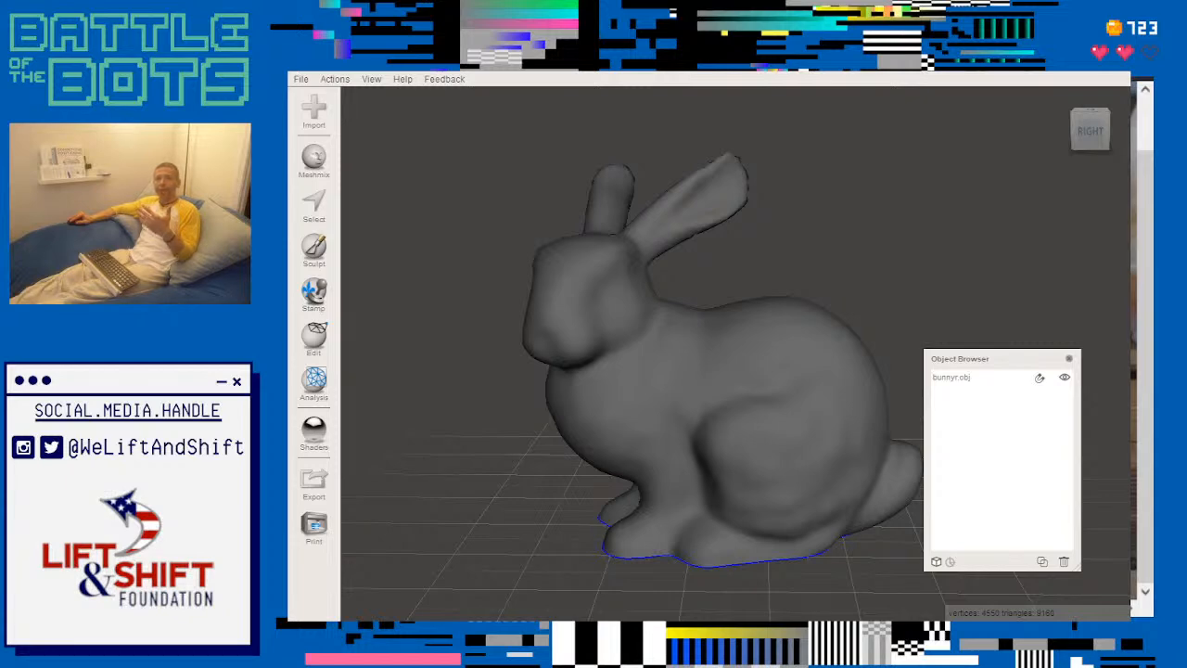
pyautogui.scroll(-3, 599, 431)
pyautogui.moveTo(598, 431); pyautogui.dragTo(629, 420, button='middle')
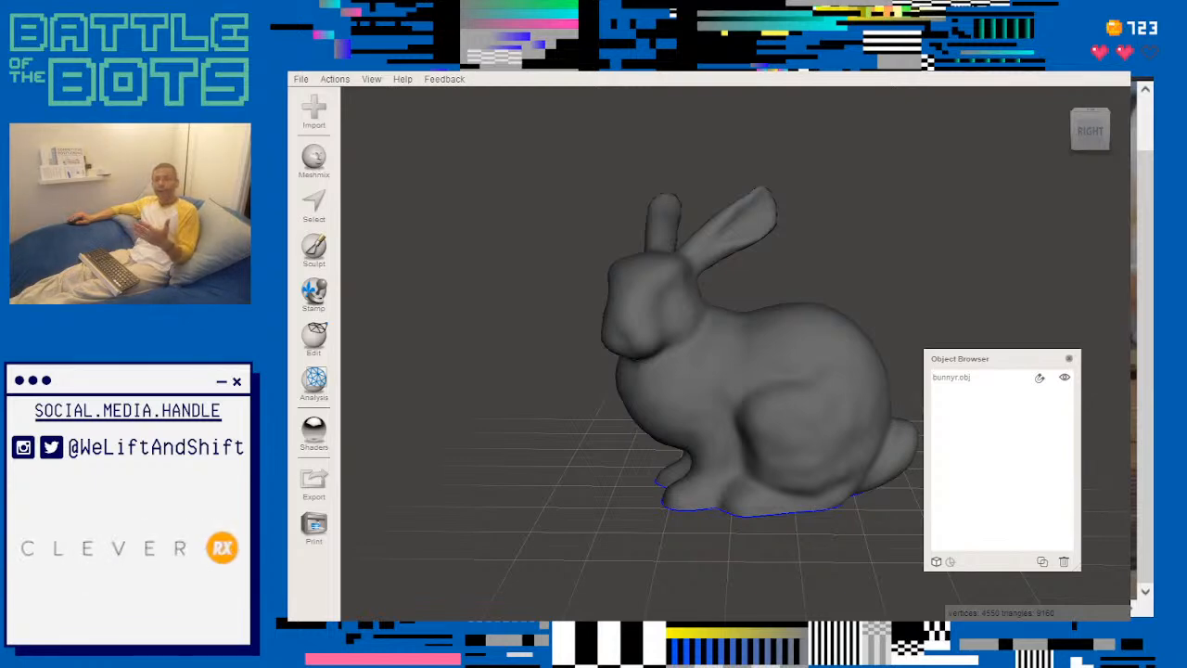
# - Turn the leftover pattern piece into a solid with Make Solid, using the Fast type with solid accuracy and mesh density 128
pyautogui.click(314, 335)
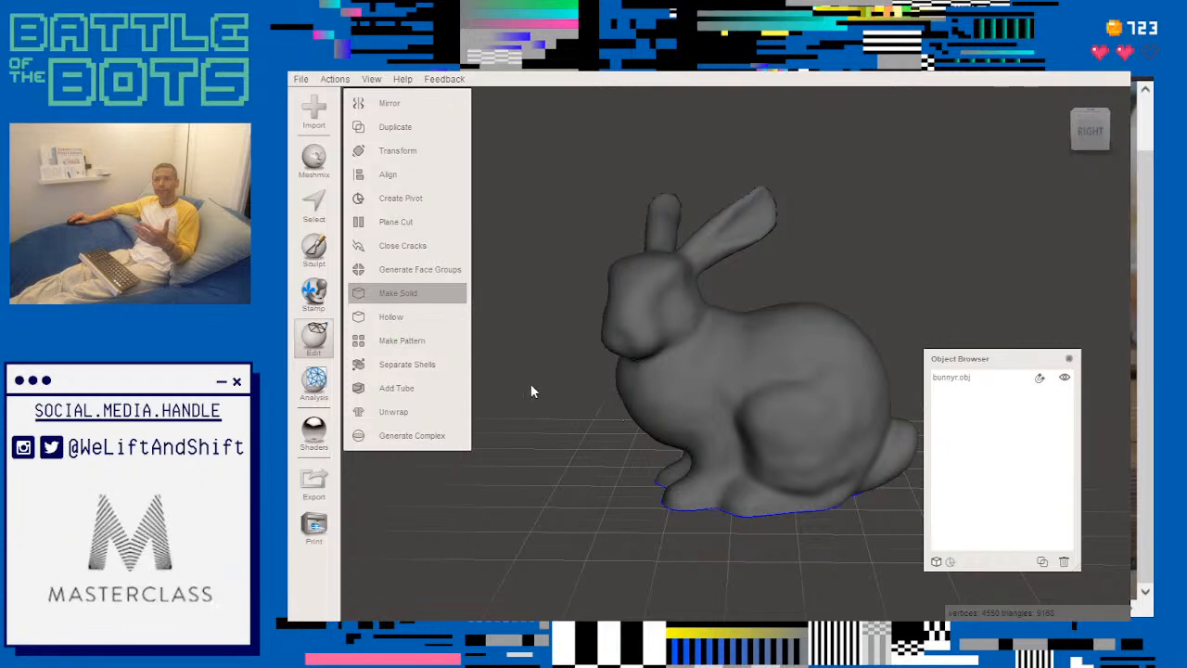
pyautogui.click(399, 293)
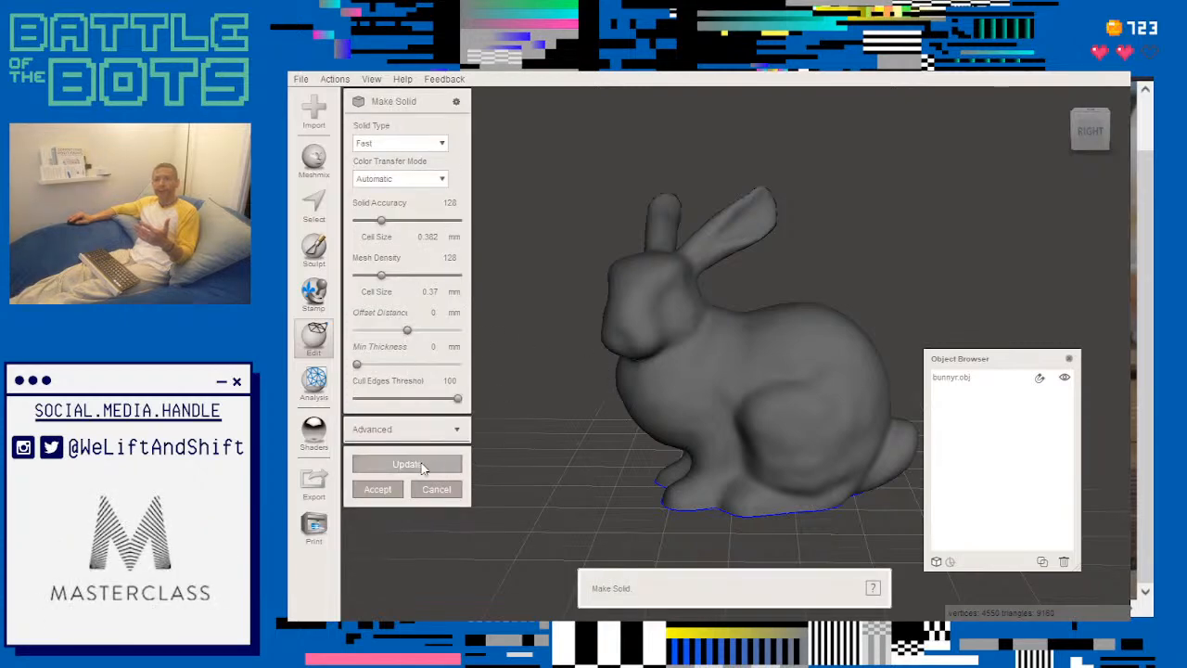
pyautogui.click(377, 490)
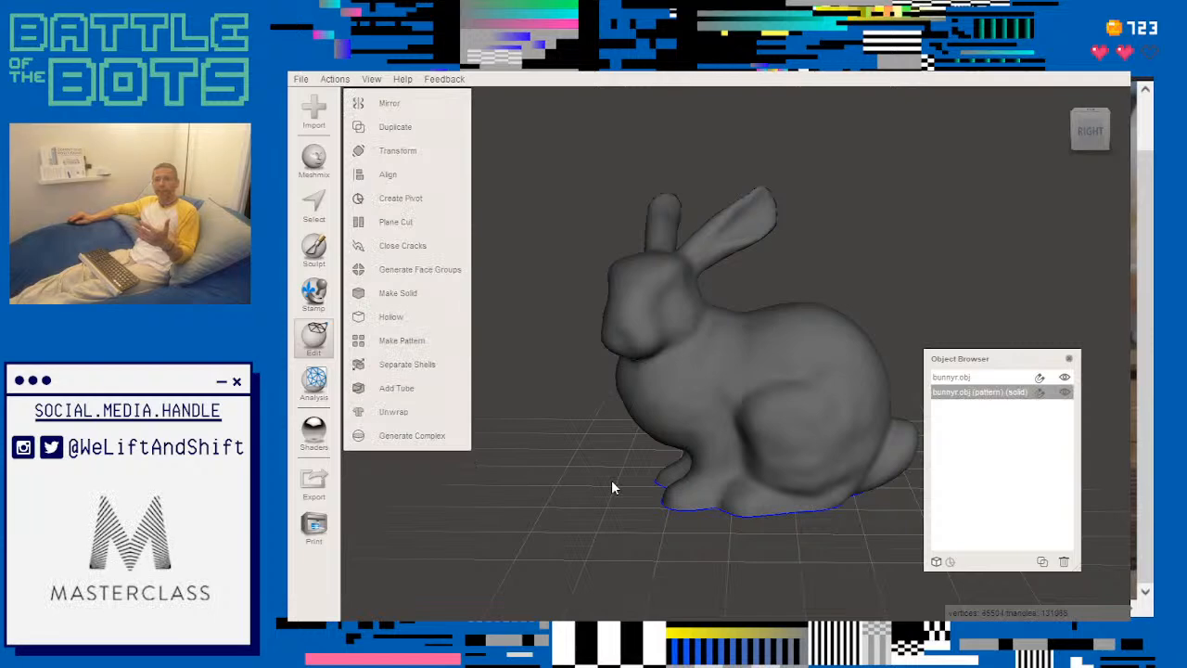
# - Select the original bunny mesh around the new solid and delete it
pyautogui.moveTo(611, 479); pyautogui.dragTo(835, 360, button='right')
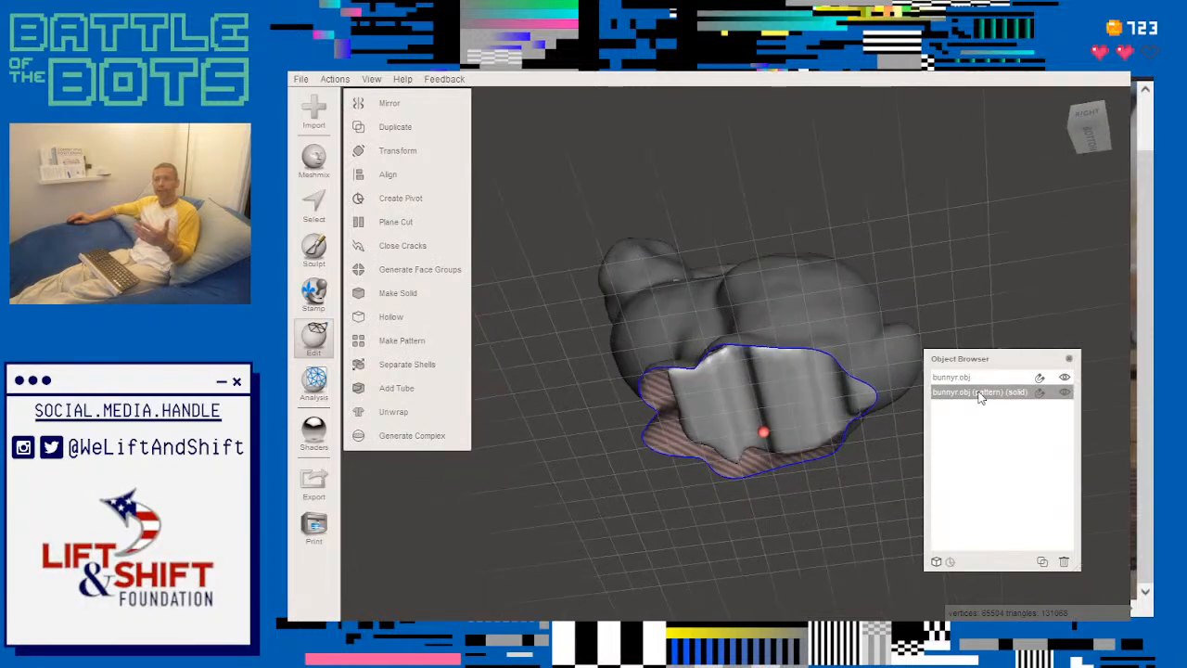
pyautogui.click(980, 397)
pyautogui.click(974, 378)
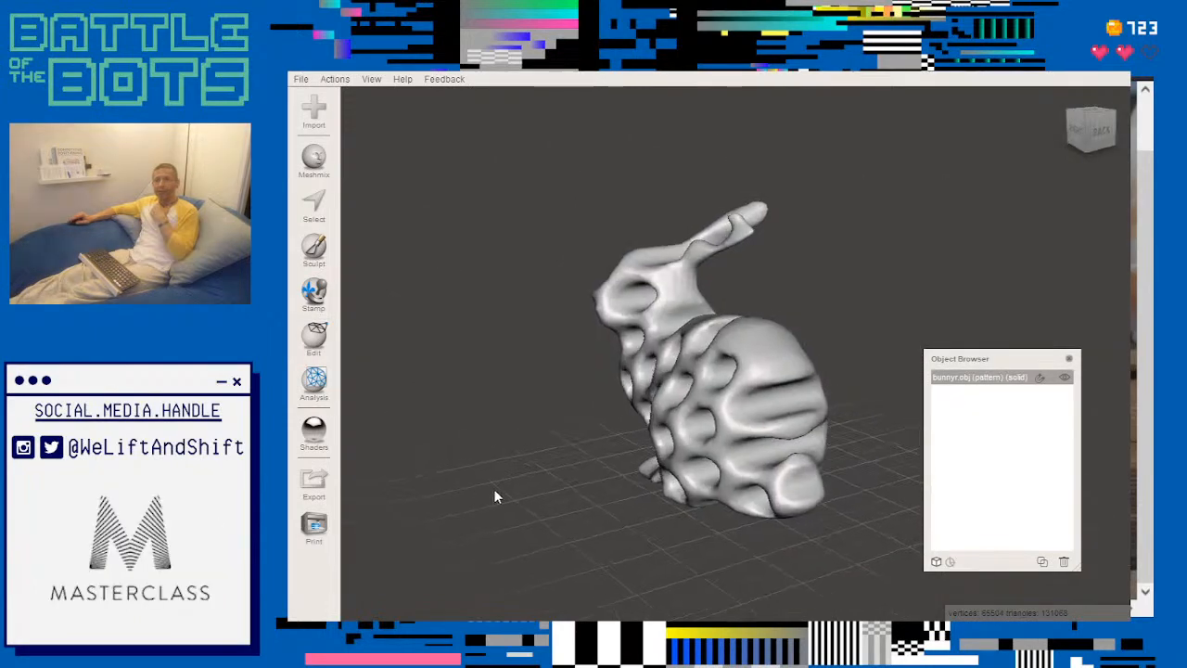
pyautogui.moveTo(495, 496); pyautogui.dragTo(643, 486, button='right')
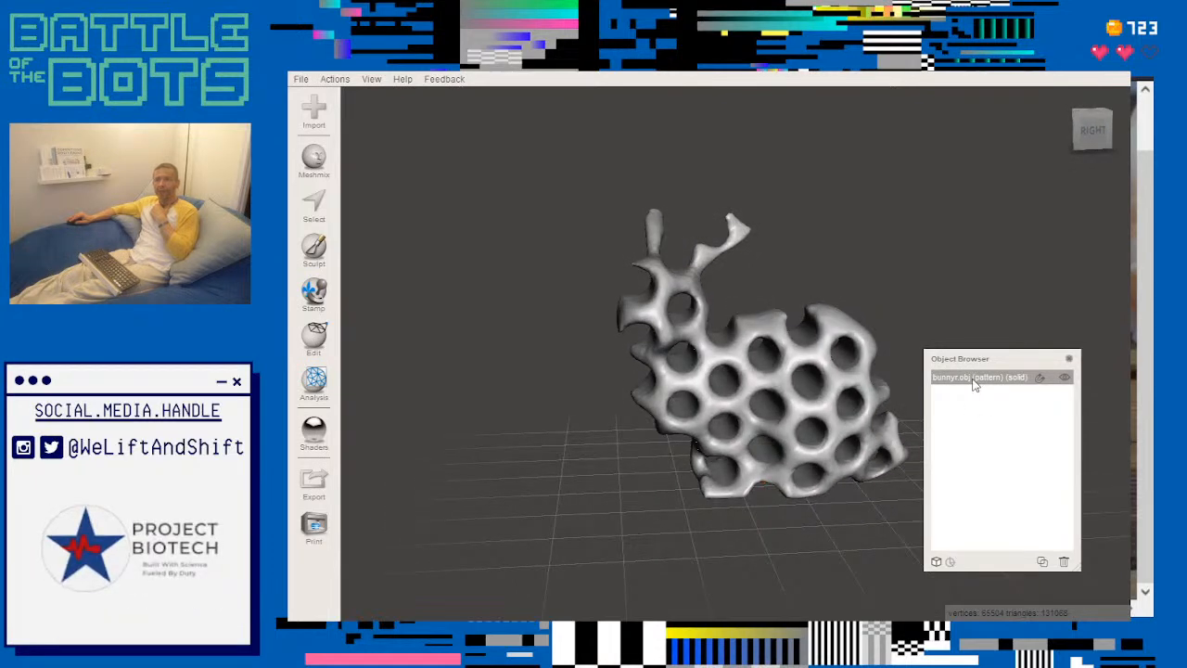
# - Reveal the hidden objects, delete the original pattern piece and select its solid version
pyautogui.click(939, 563)
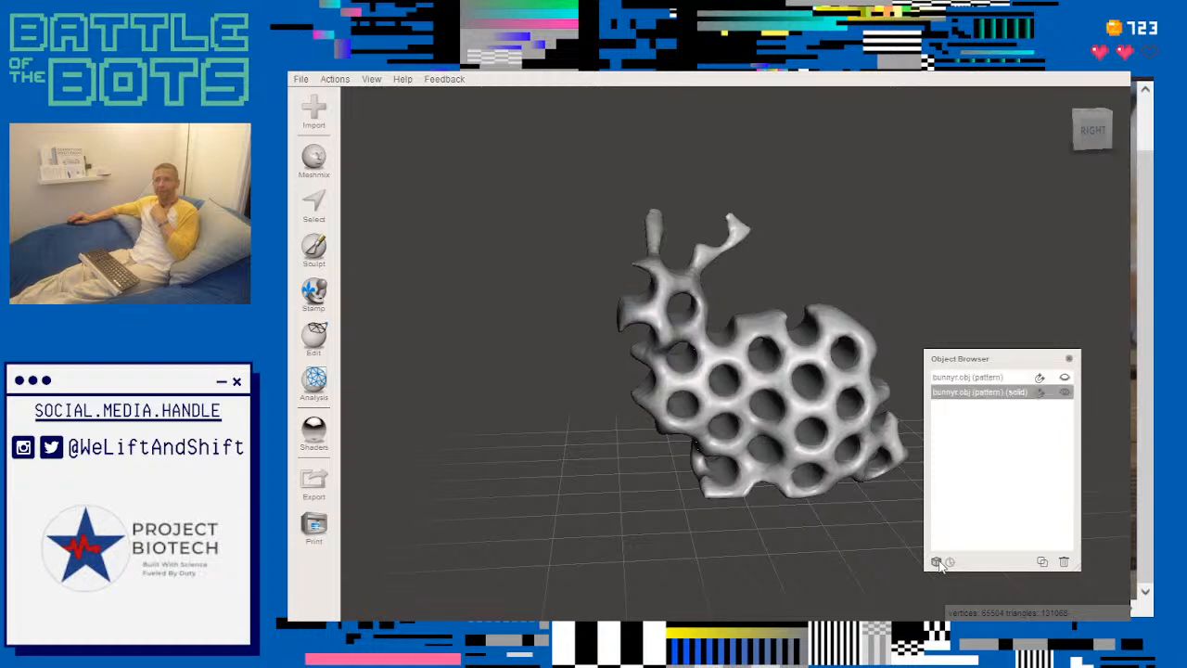
pyautogui.click(981, 379)
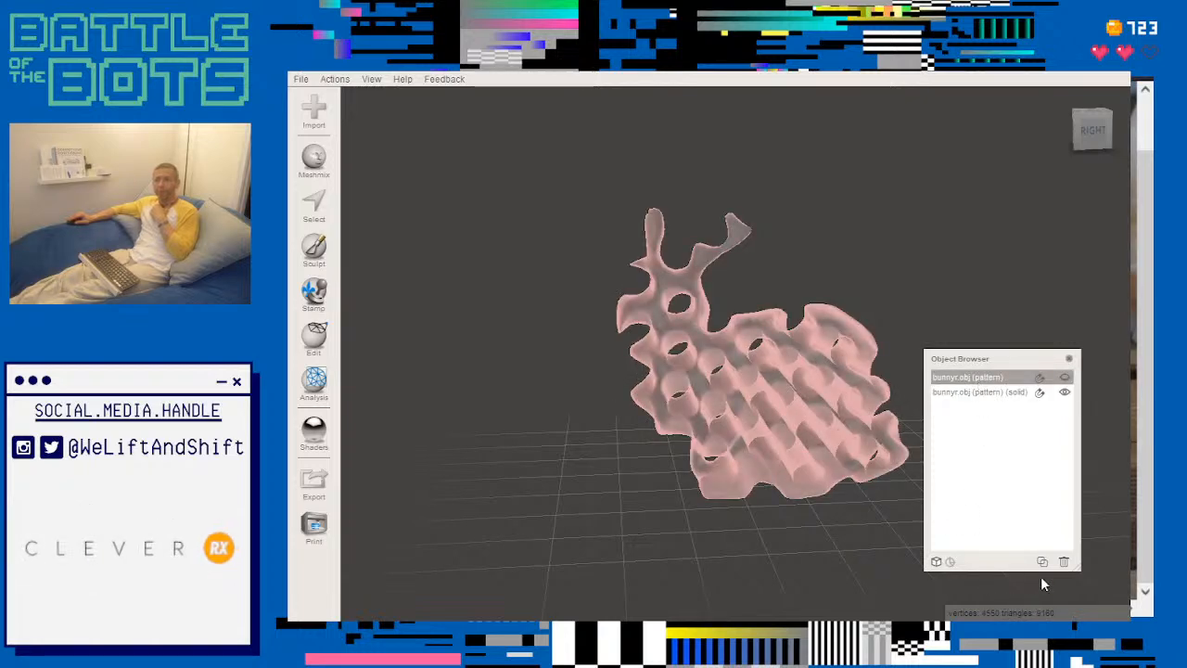
pyautogui.click(1065, 563)
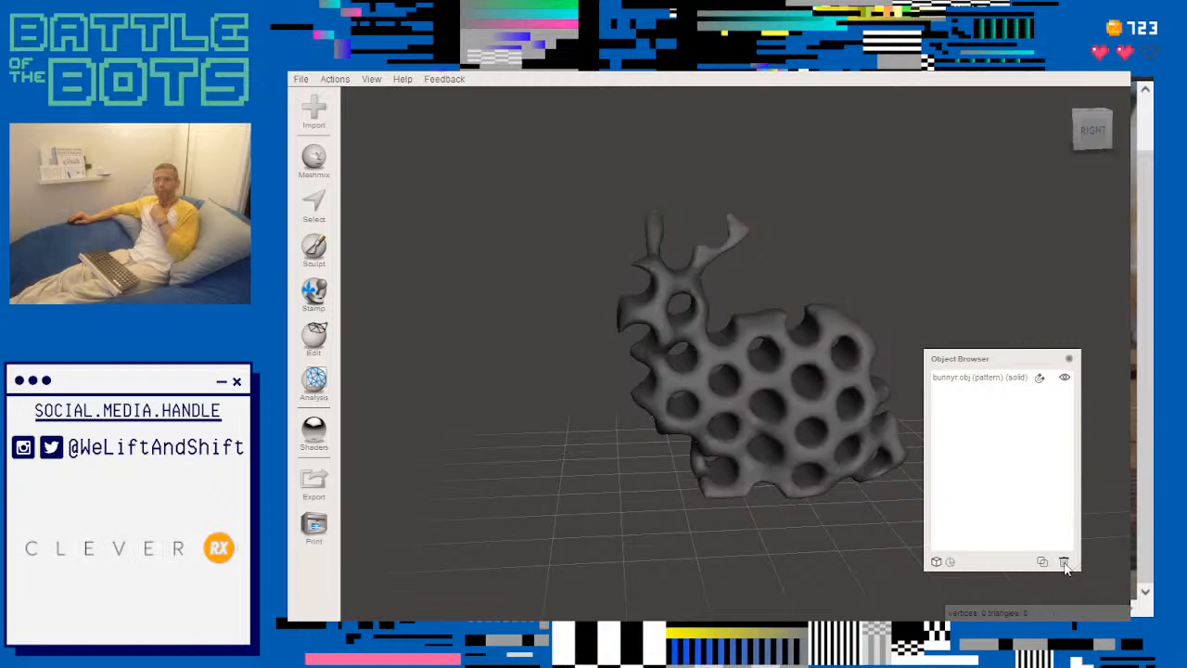
pyautogui.click(969, 381)
# - Start a Make Pattern on the solid with Tiled Tubes in a Hex Grid and turn the tubes to run front to back
pyautogui.moveTo(866, 321); pyautogui.dragTo(861, 436, button='right')
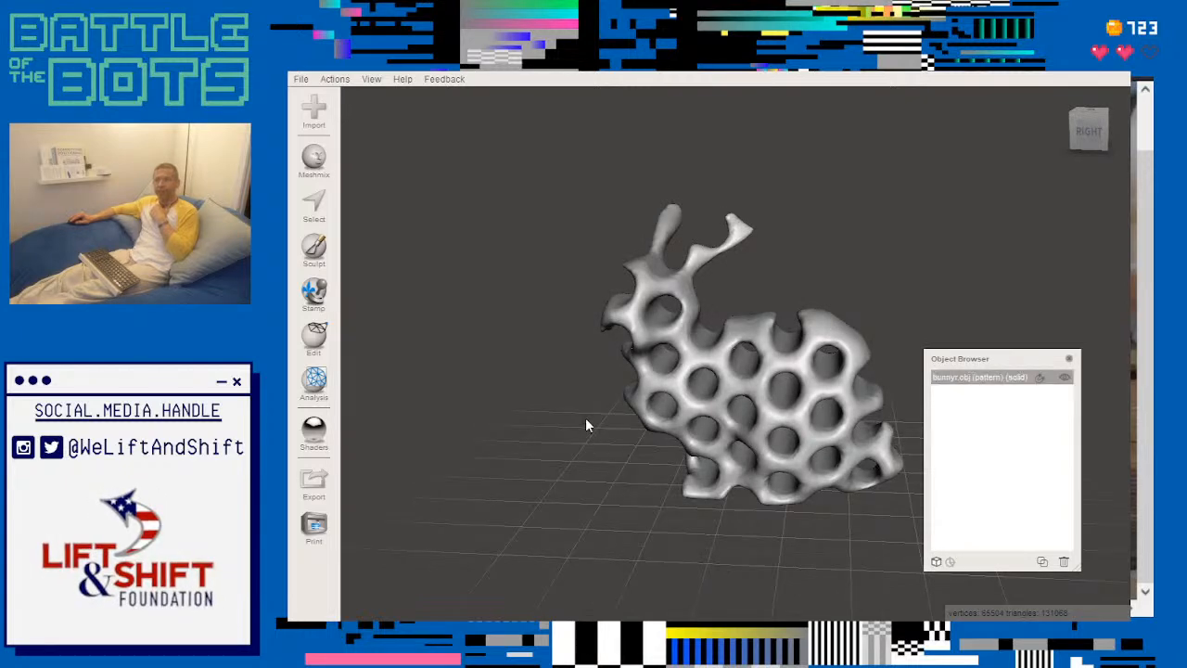
pyautogui.scroll(5, 580, 413)
pyautogui.moveTo(729, 416)
pyautogui.mouseDown(button='right')
pyautogui.moveTo(585, 369)
pyautogui.moveTo(420, 397)
pyautogui.moveTo(716, 432)
pyautogui.moveTo(750, 416)
pyautogui.mouseUp(button='right')
pyautogui.scroll(-5, 749, 419)
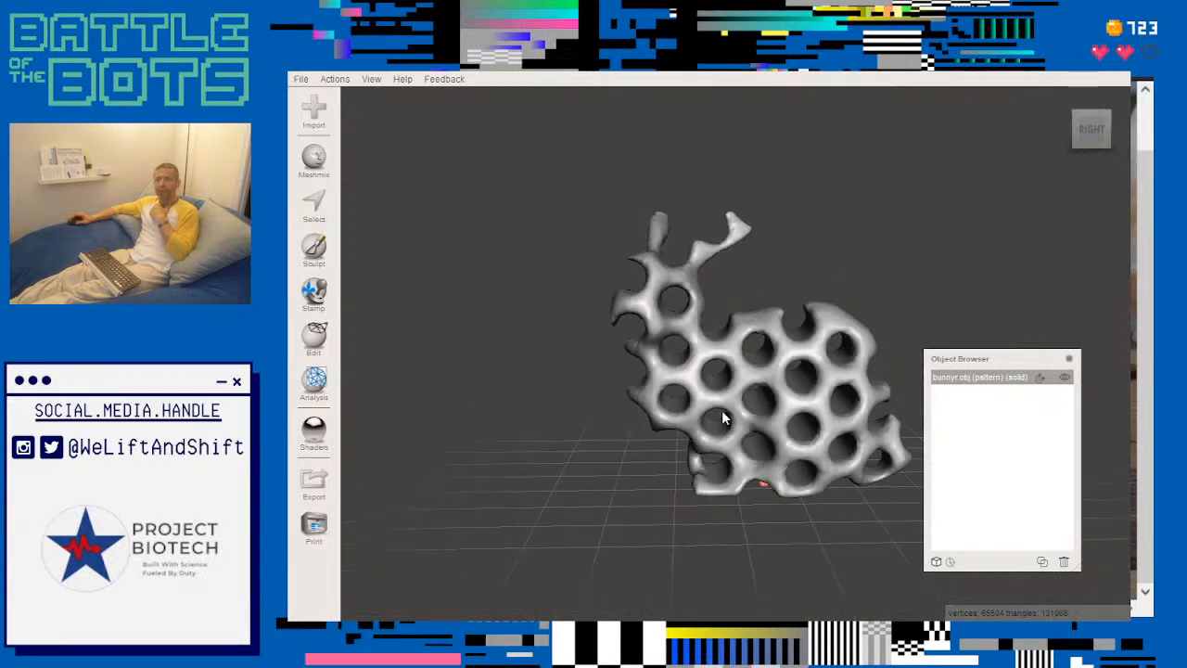
pyautogui.moveTo(715, 448); pyautogui.dragTo(536, 428, button='right')
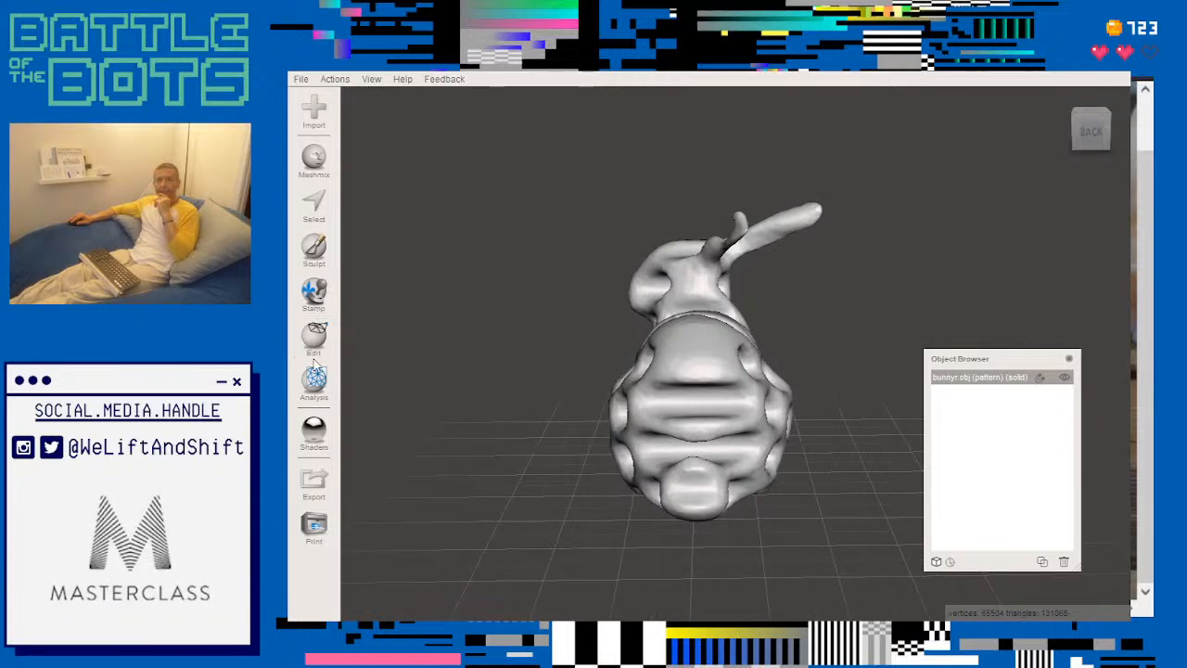
pyautogui.click(315, 339)
pyautogui.click(397, 339)
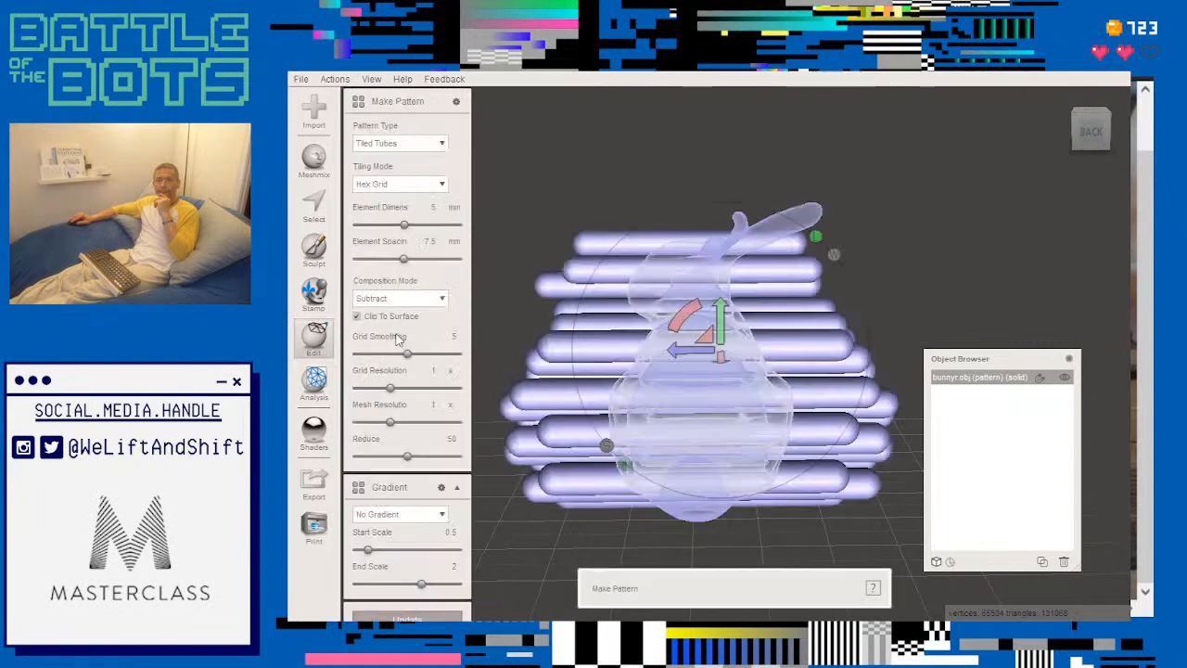
pyautogui.moveTo(588, 376); pyautogui.dragTo(688, 402, button='right')
pyautogui.moveTo(689, 389); pyautogui.dragTo(875, 435)
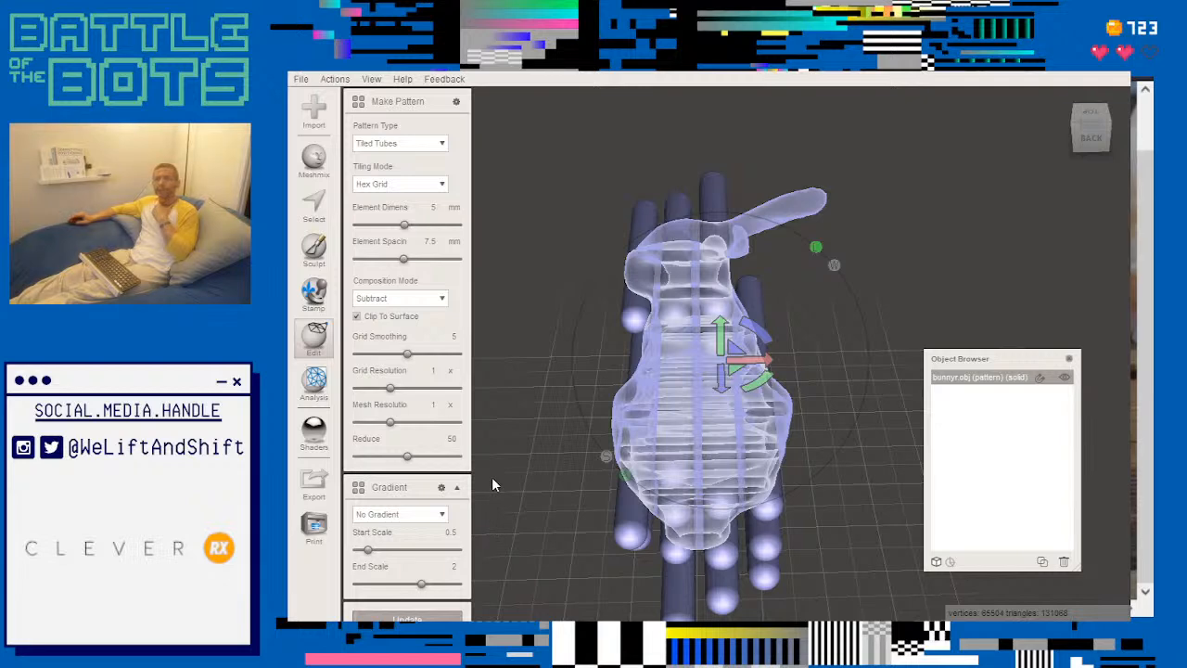
# - Accept the tube pattern in Subtract mode with 5 mm elements at 7.5 mm spacing, enlarging the window to do so and restoring it
pyautogui.moveTo(491, 477); pyautogui.dragTo(687, 408, button='right')
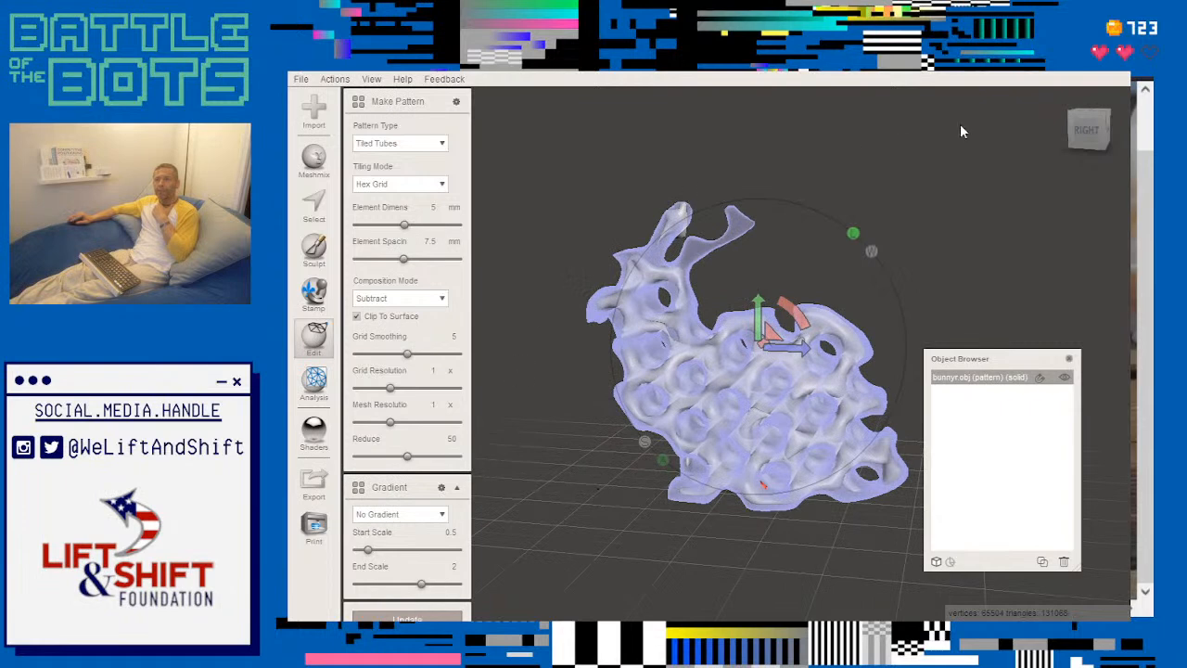
pyautogui.click(1076, 61)
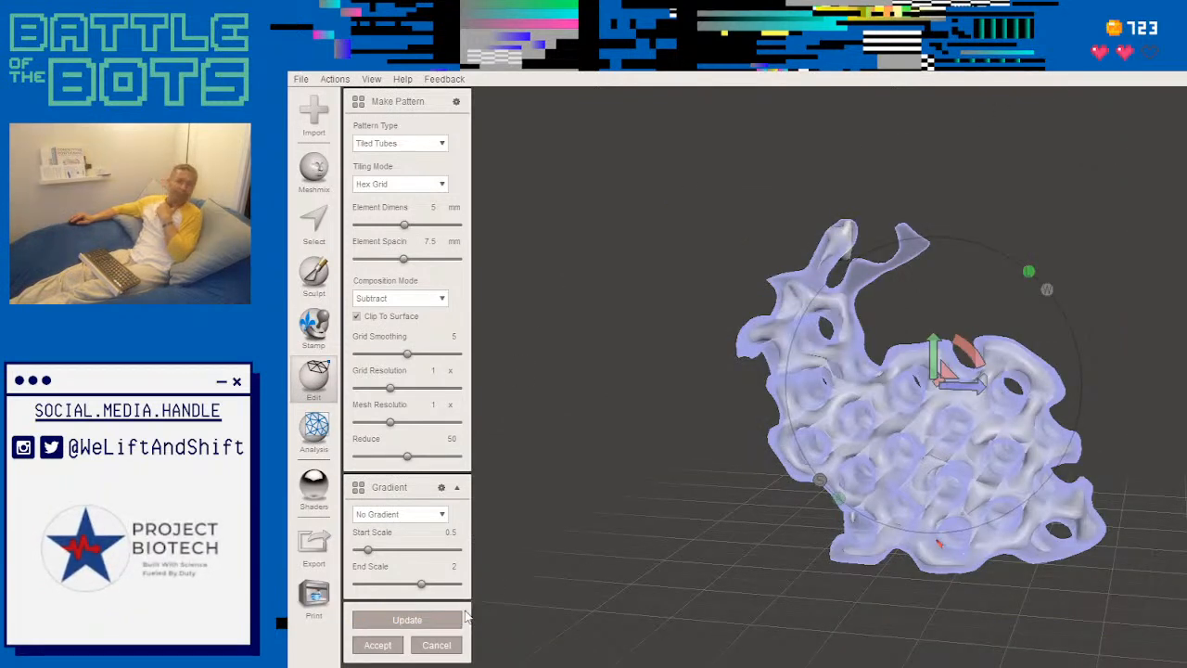
pyautogui.click(377, 646)
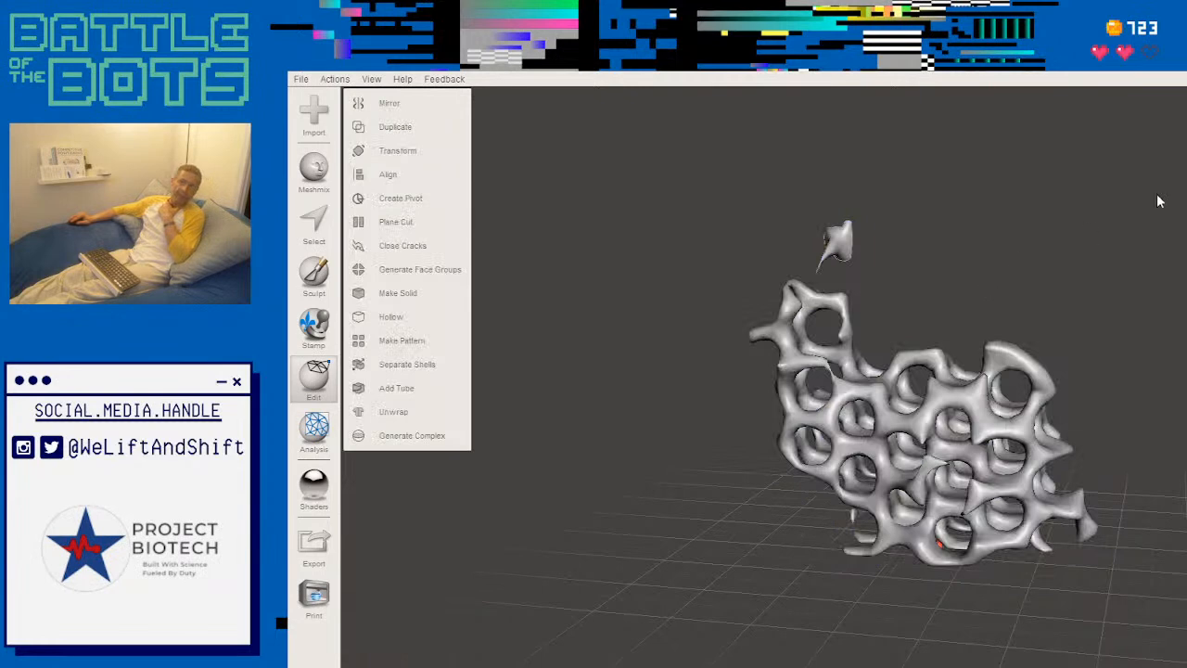
pyautogui.click(1186, 62)
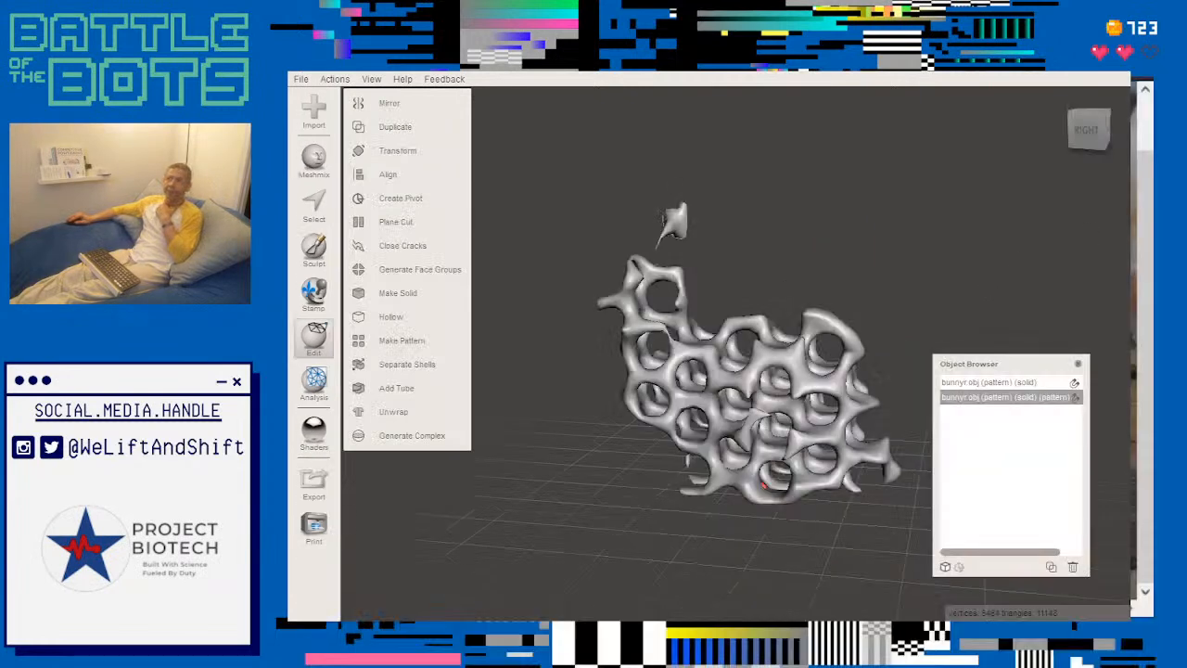
# - Examine the double-patterned bunny from the side and from above, and compare it with the single-patterned solid
pyautogui.moveTo(875, 209); pyautogui.dragTo(898, 202, button='right')
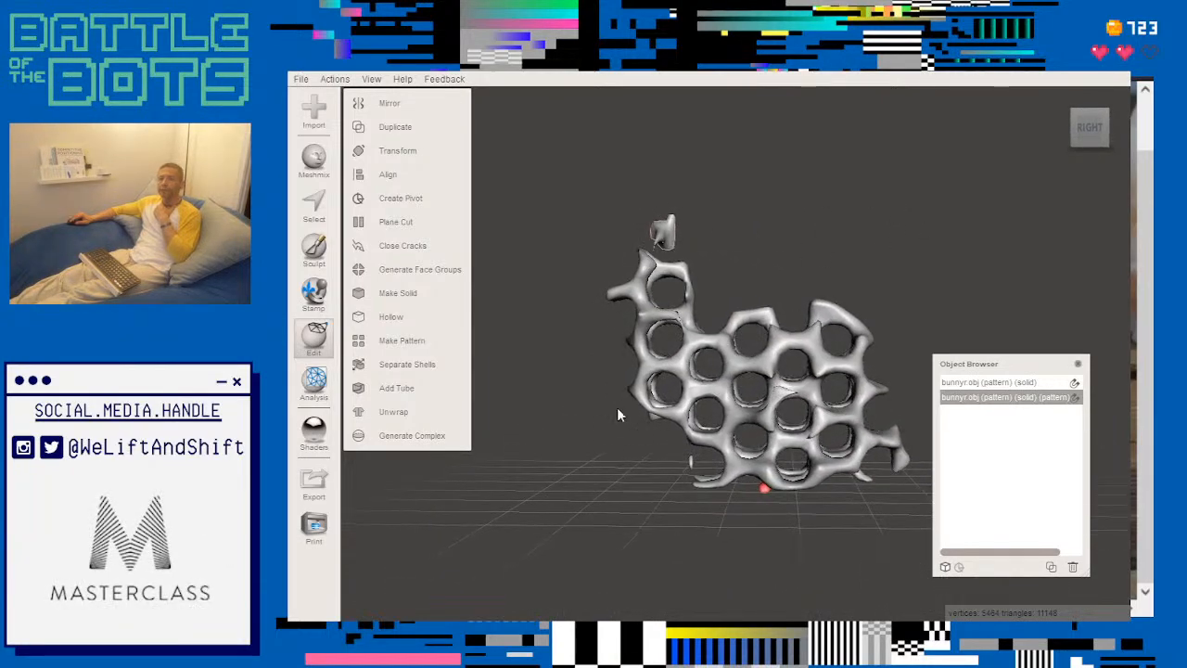
pyautogui.moveTo(604, 424); pyautogui.dragTo(722, 364, button='right')
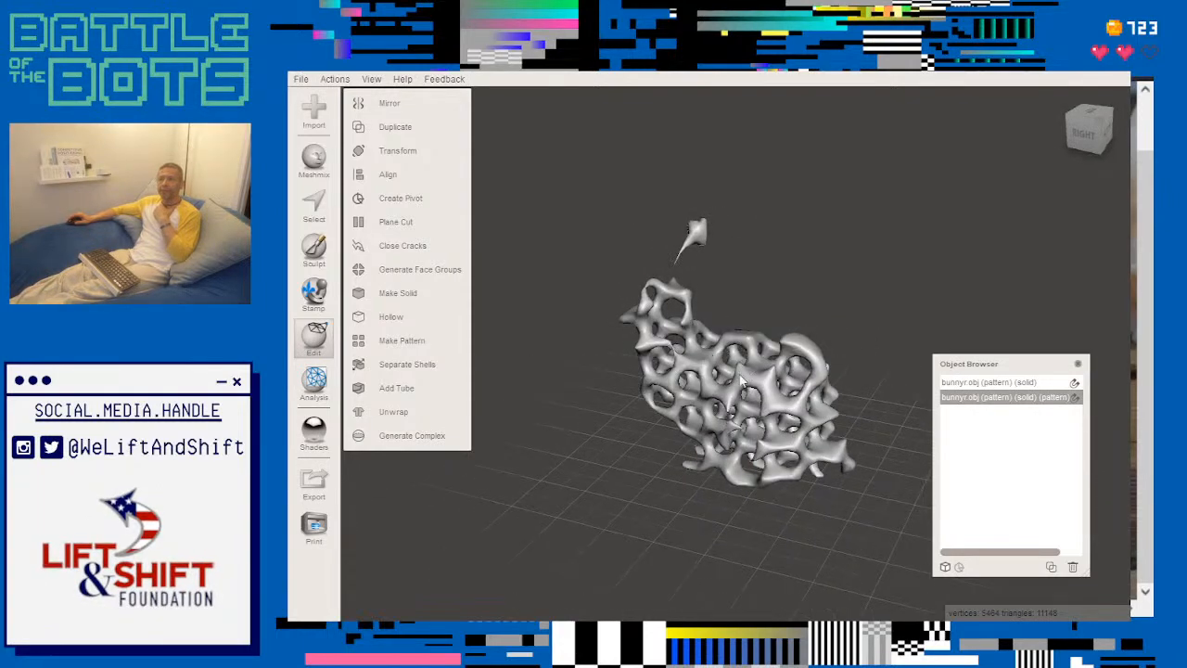
pyautogui.click(988, 382)
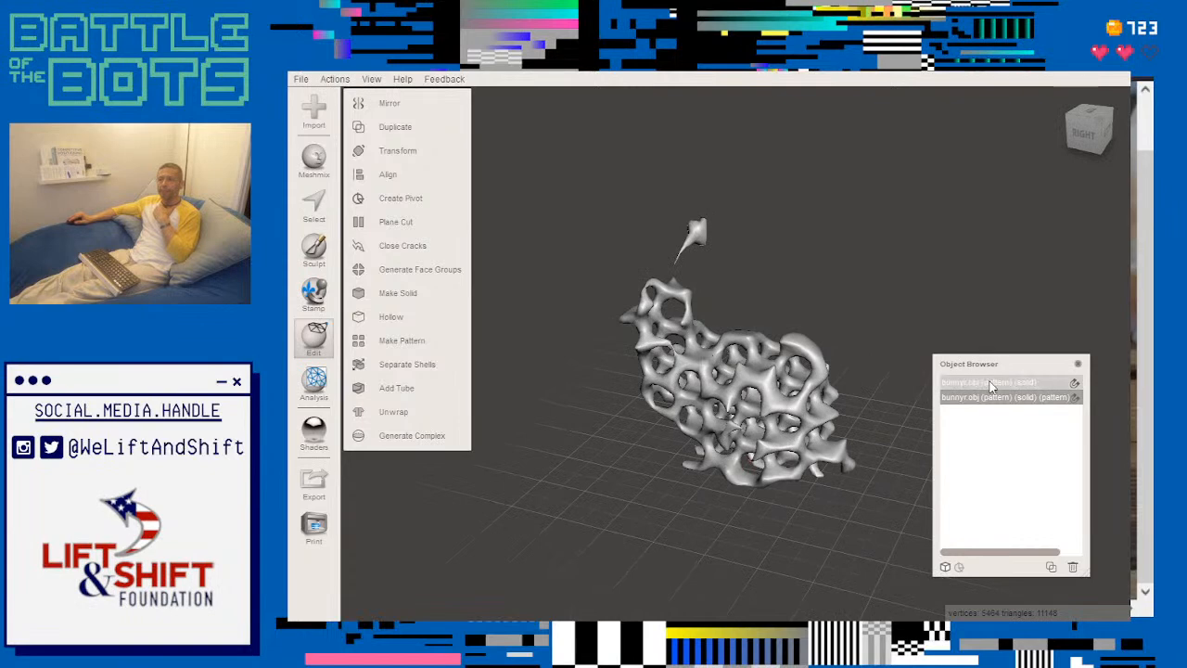
pyautogui.click(992, 399)
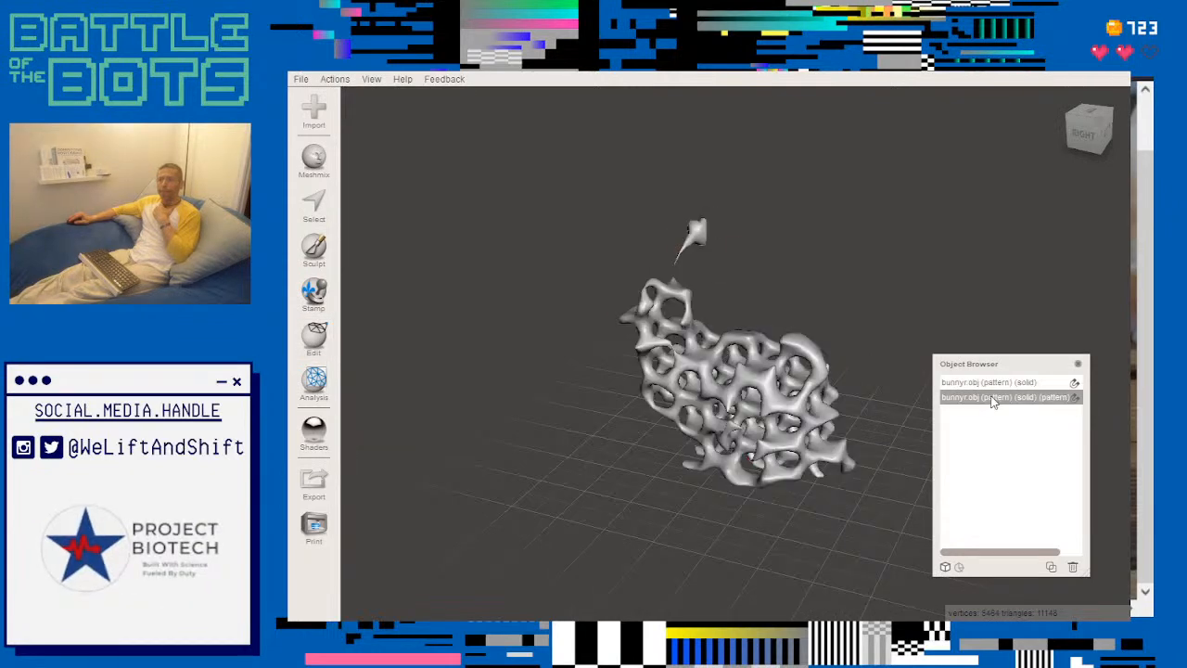
pyautogui.click(990, 384)
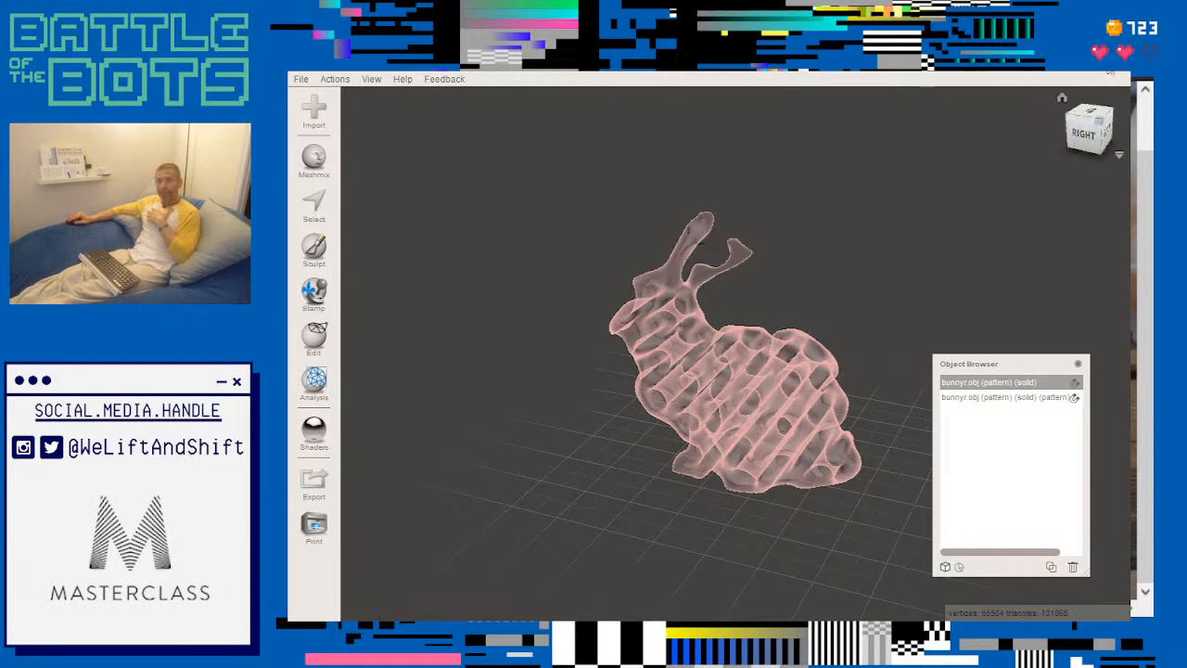
# - Switch to the photo of 3D-printed bunnies and look across it at the differently patterned variants
pyautogui.hotkey('alt', 'Tab')
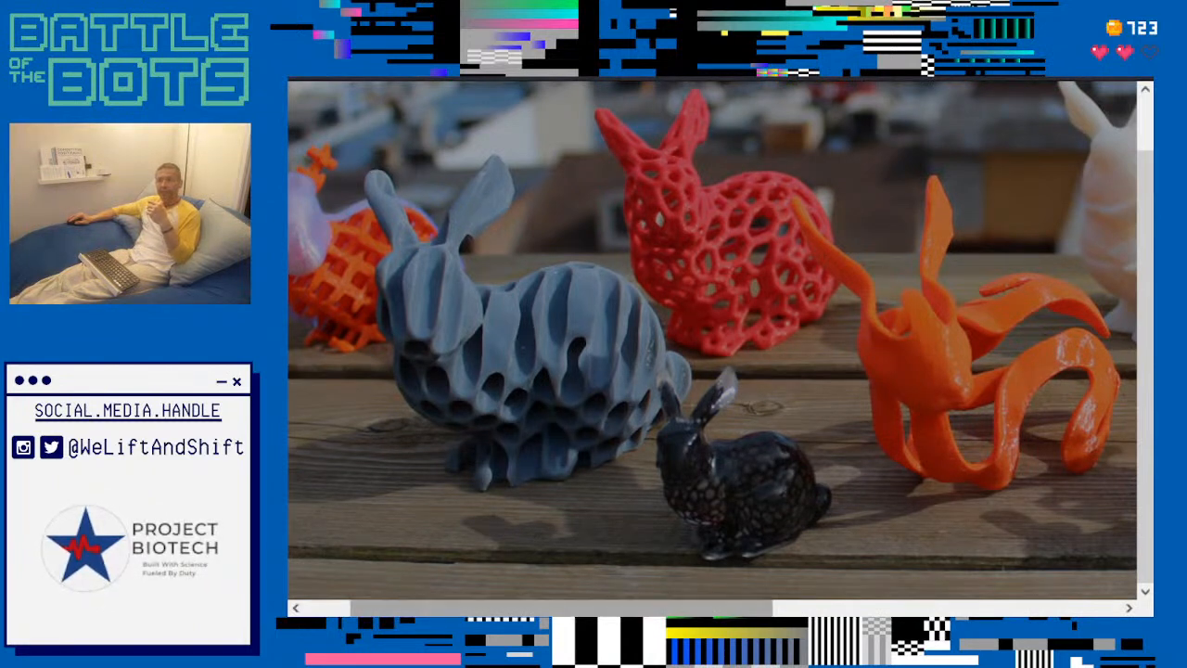
pyautogui.moveTo(756, 611)
pyautogui.mouseDown()
pyautogui.moveTo(715, 612)
pyautogui.moveTo(741, 608)
pyautogui.mouseUp()
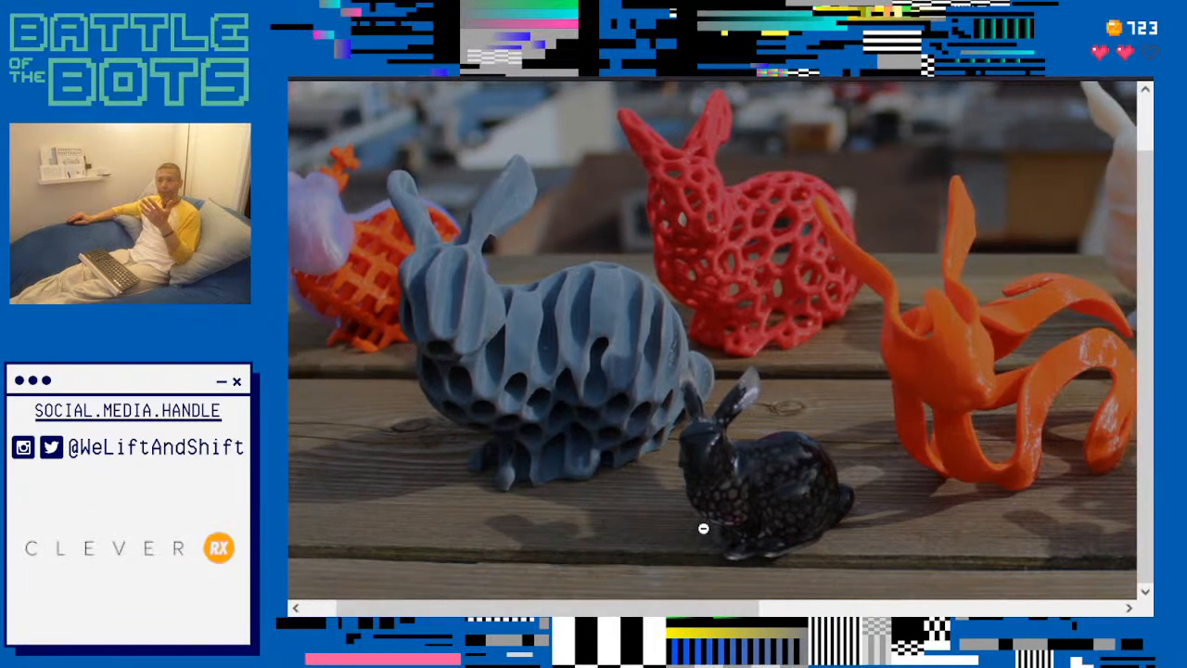
pyautogui.moveTo(700, 615); pyautogui.dragTo(1093, 612)
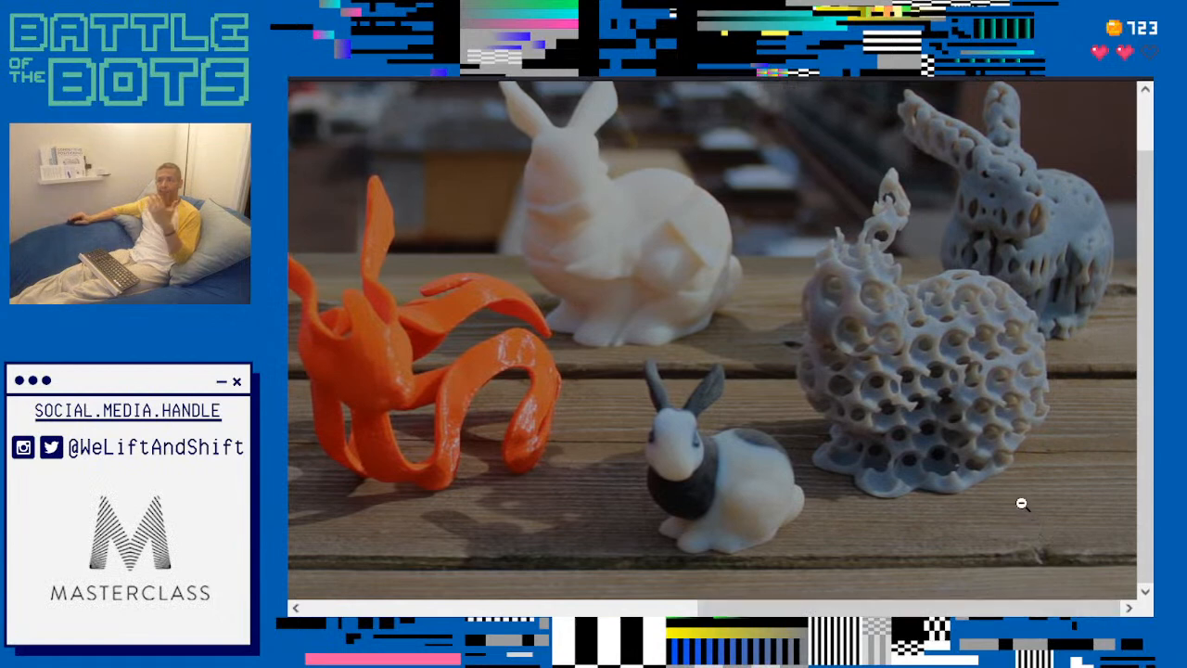